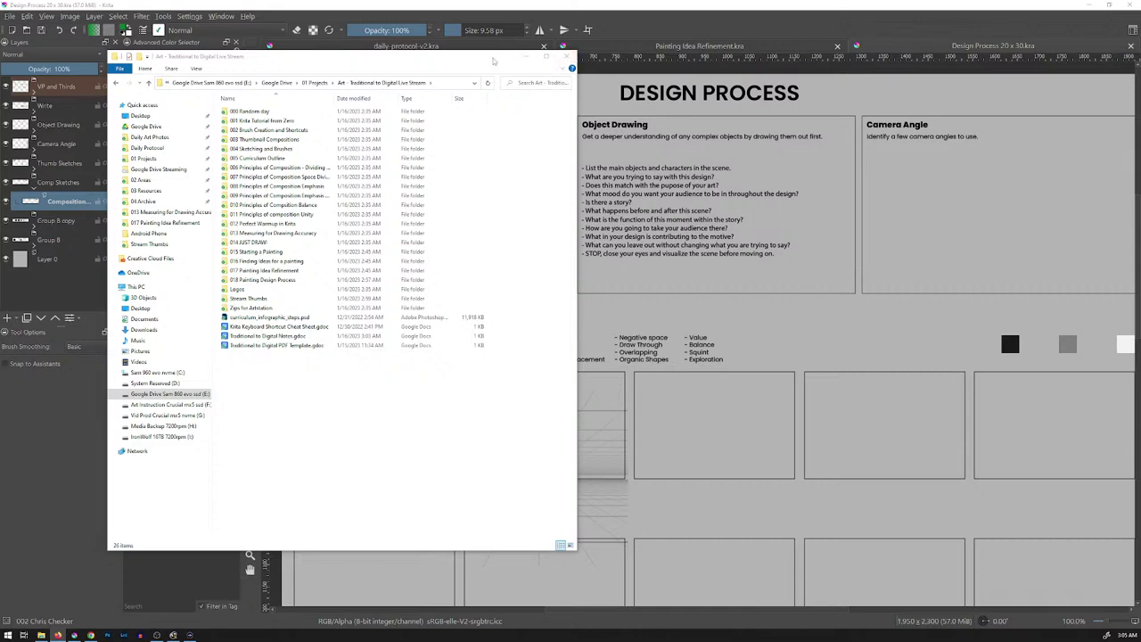
Close the File Explorer folder window covering the Design Process 20 x 30 document
{"action": "left_click", "coordinate": [524, 56]}
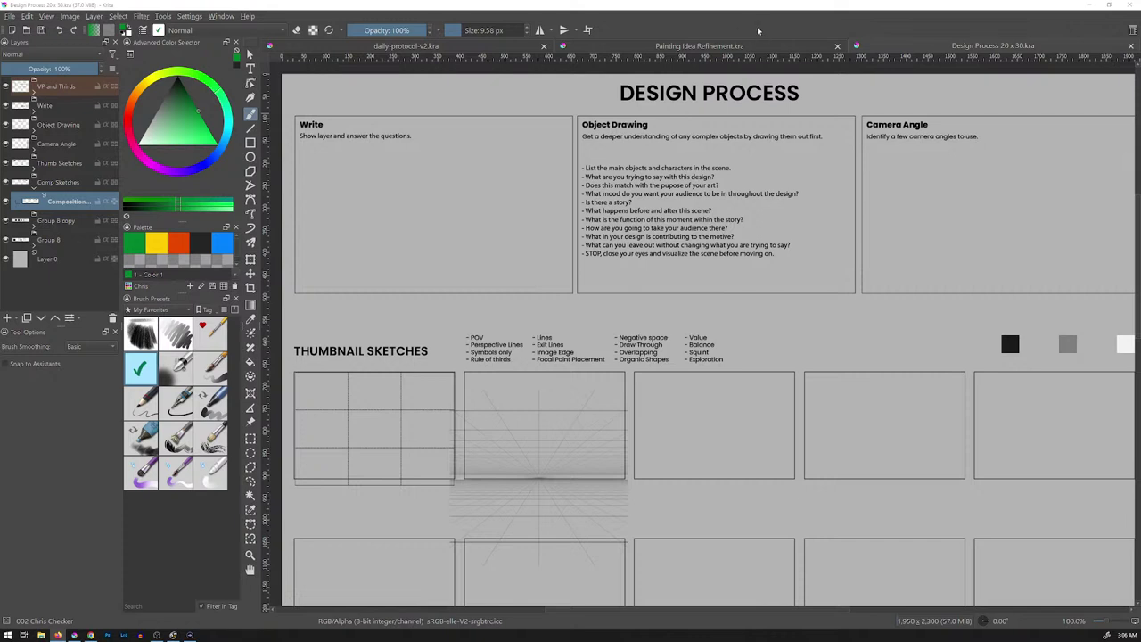
Switch to Painting Idea Refinement.kra at 100% zoom and scroll up to the handwritten tiger notes
{"action": "left_click", "coordinate": [728, 47]}
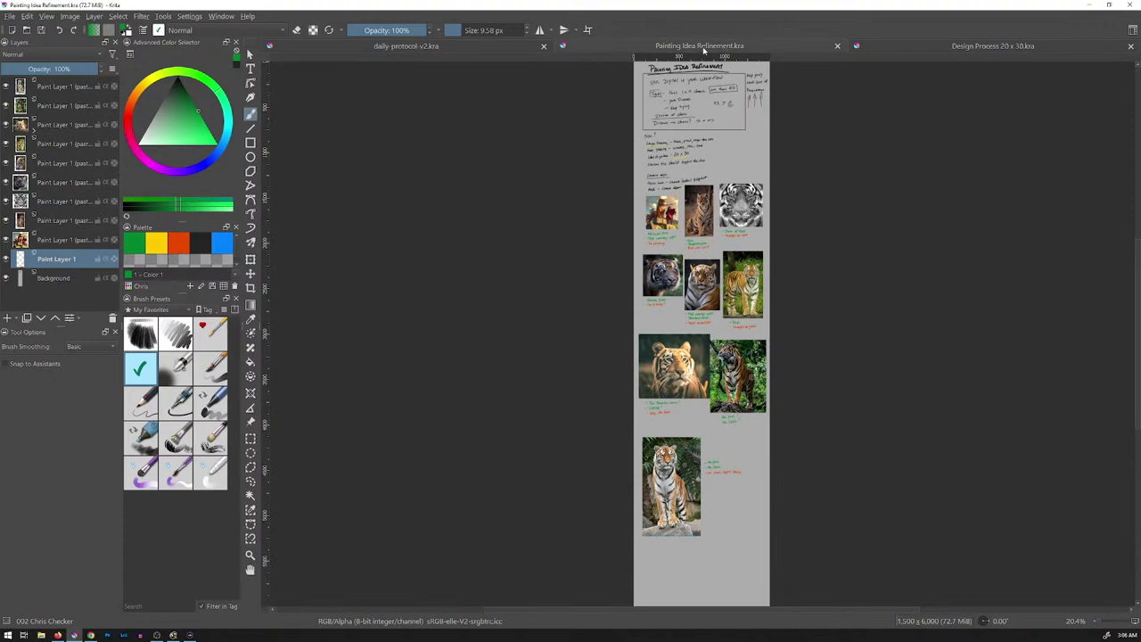
{"action": "key", "text": "1"}
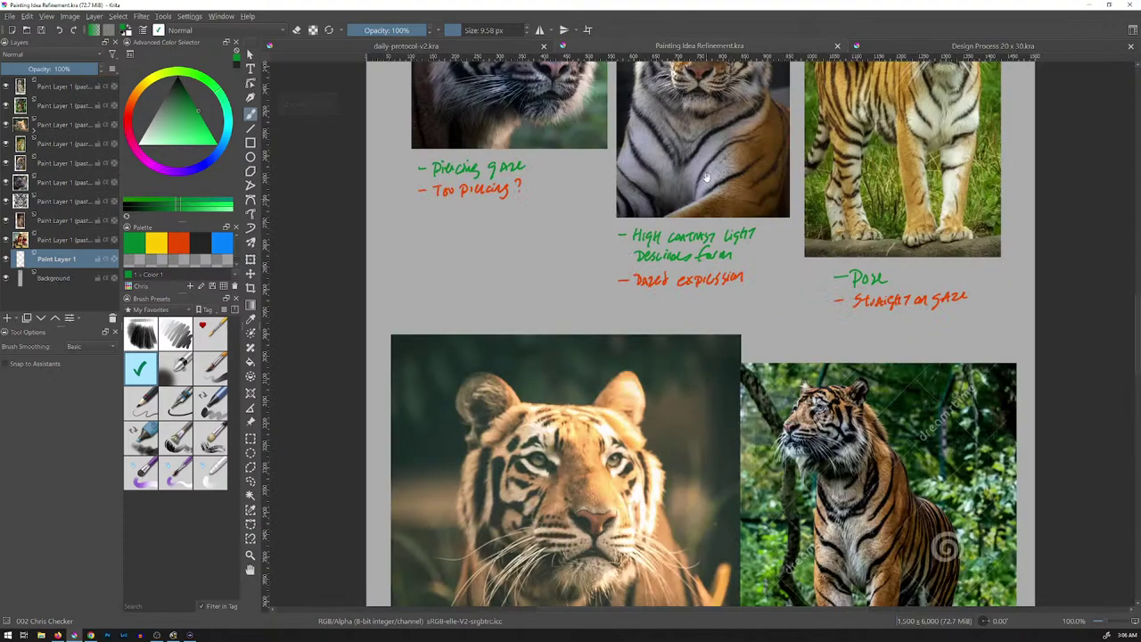
{"action": "left_click_drag", "start_coordinate": [710, 122], "coordinate": [677, 564]}
{"action": "scroll", "coordinate": [677, 564], "scroll_direction": "up", "scroll_amount": 10}
{"action": "scroll", "coordinate": [636, 355], "scroll_direction": "down", "scroll_amount": 3}
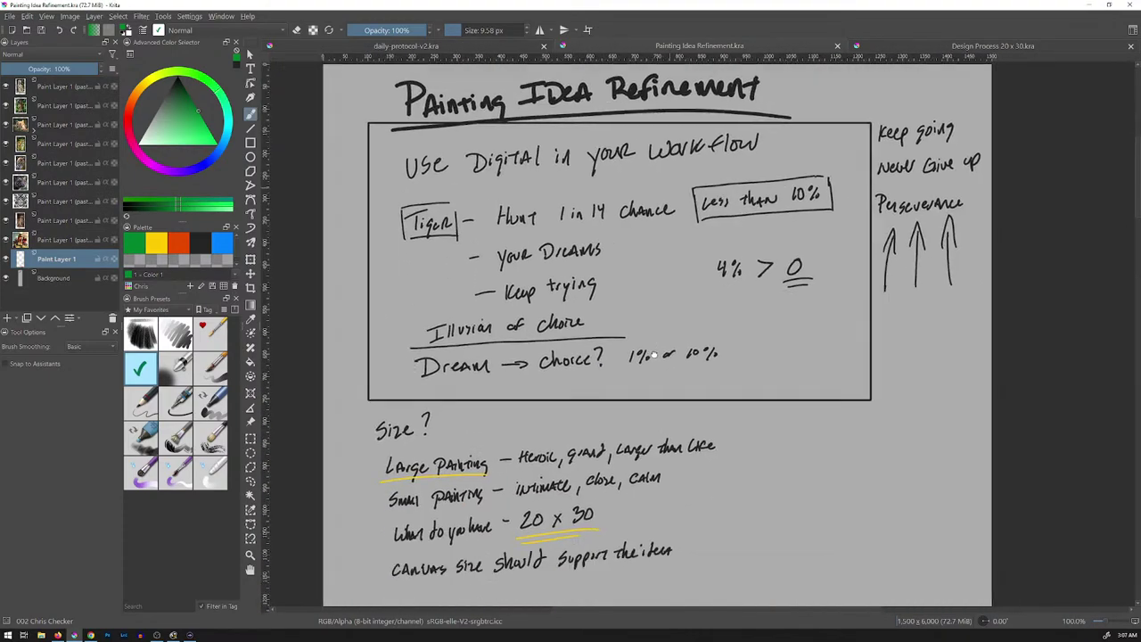
{"action": "scroll", "coordinate": [636, 354], "scroll_direction": "up", "scroll_amount": 1}
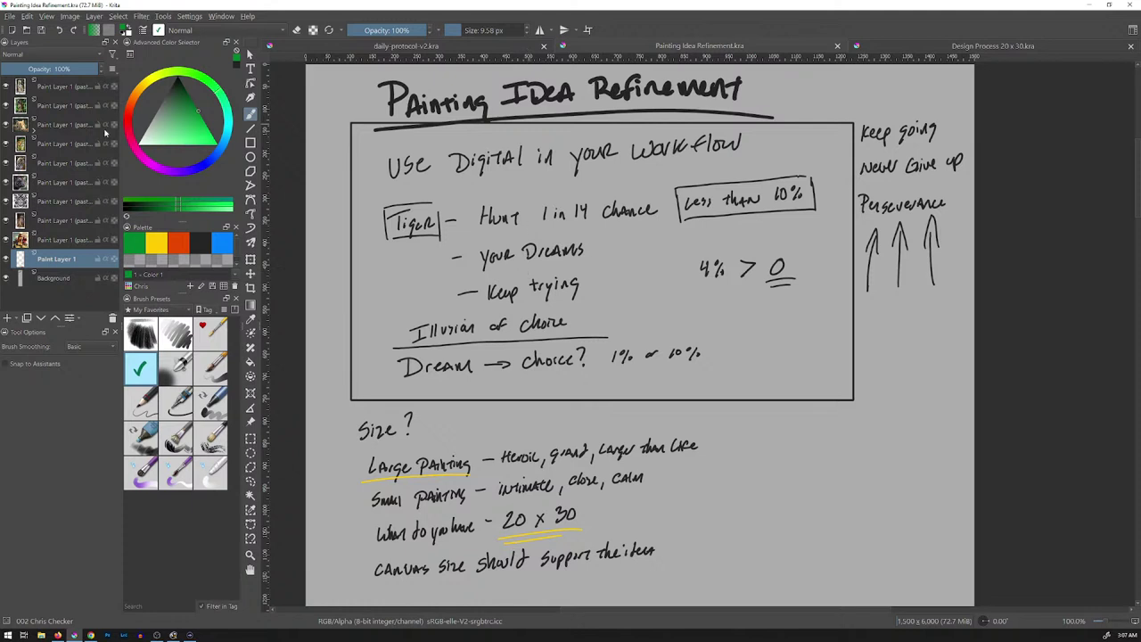
{"action": "mouse_move", "coordinate": [104, 132]}
{"action": "scroll", "coordinate": [606, 317], "scroll_direction": "down", "scroll_amount": 10}
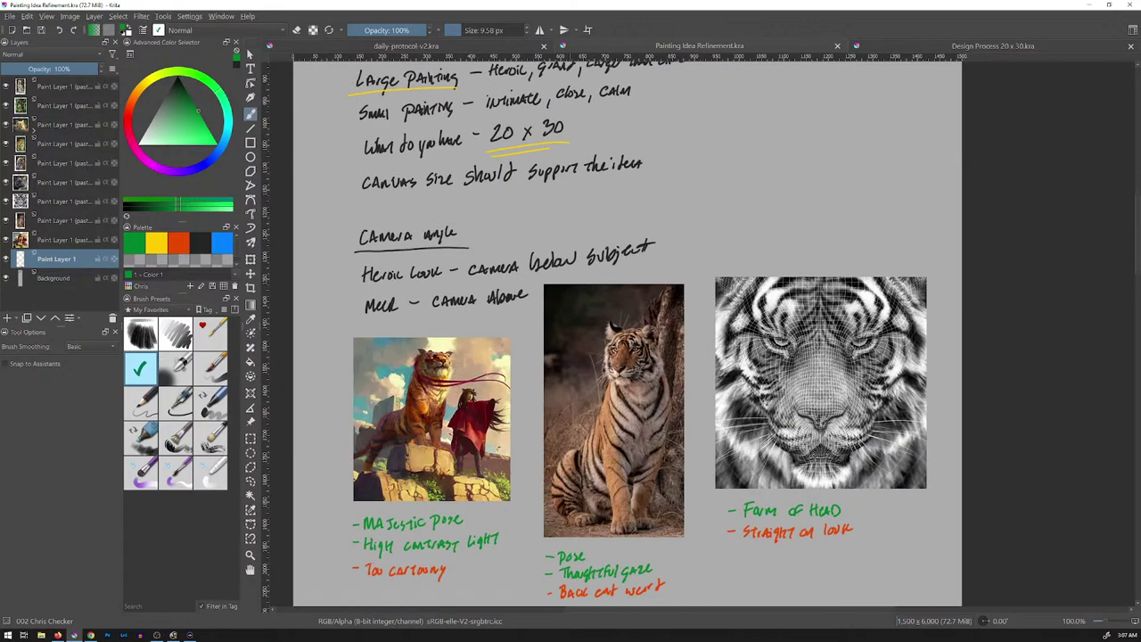
{"action": "scroll", "coordinate": [632, 135], "scroll_direction": "up", "scroll_amount": 3}
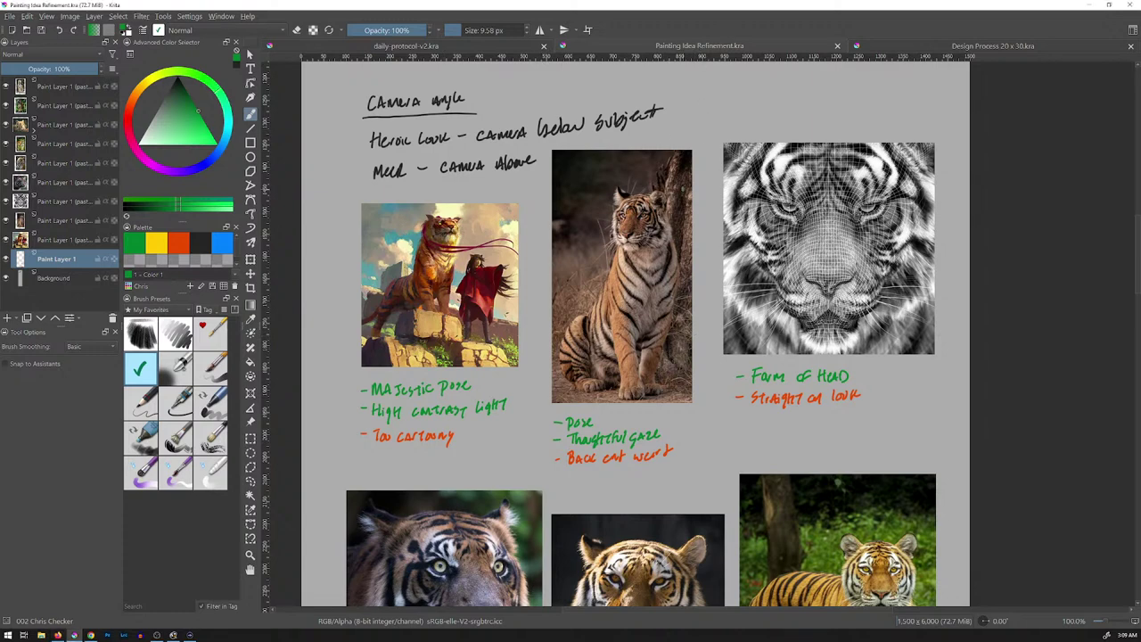
{"action": "key", "text": "t"}
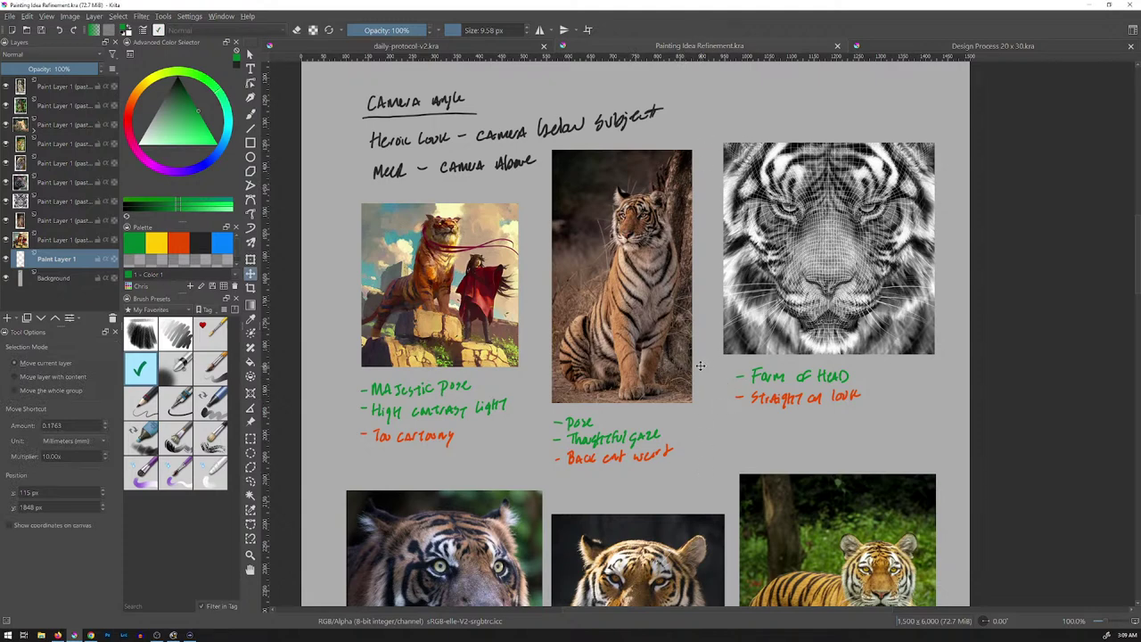
{"action": "left_click_drag", "start_coordinate": [704, 465], "coordinate": [704, 428]}
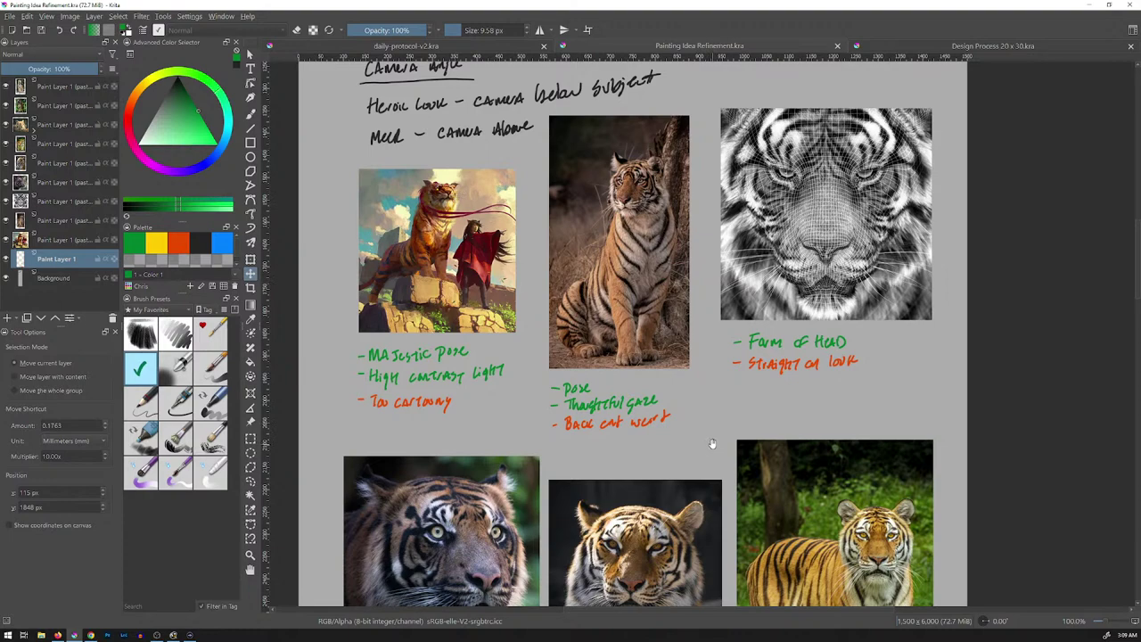
{"action": "left_click_drag", "start_coordinate": [711, 451], "coordinate": [705, 377]}
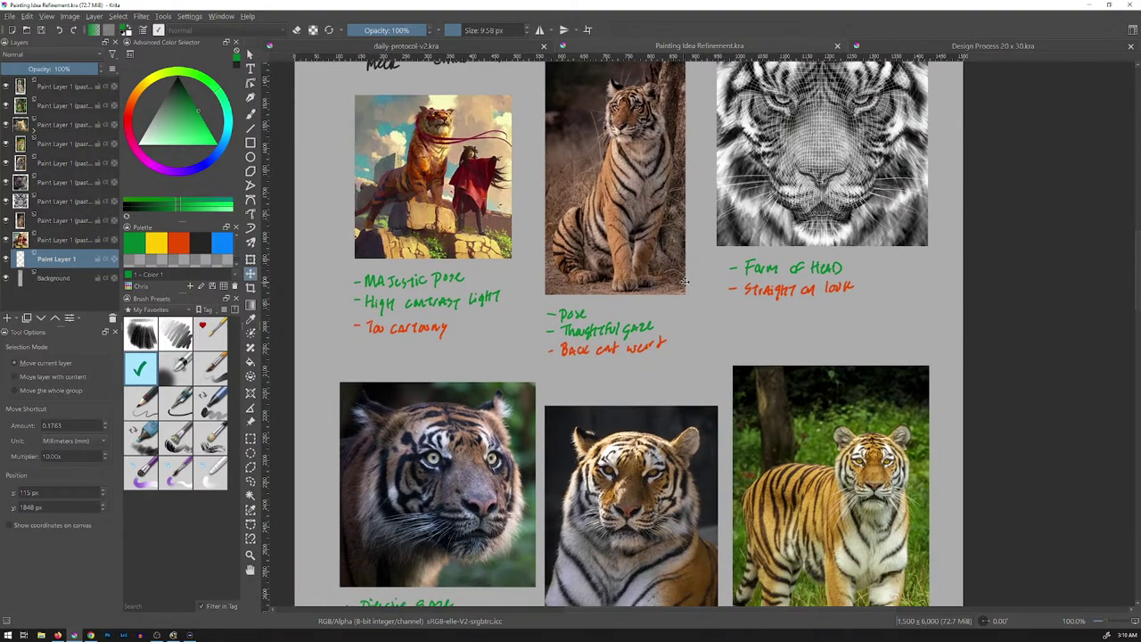
{"action": "left_click_drag", "start_coordinate": [710, 384], "coordinate": [699, 200]}
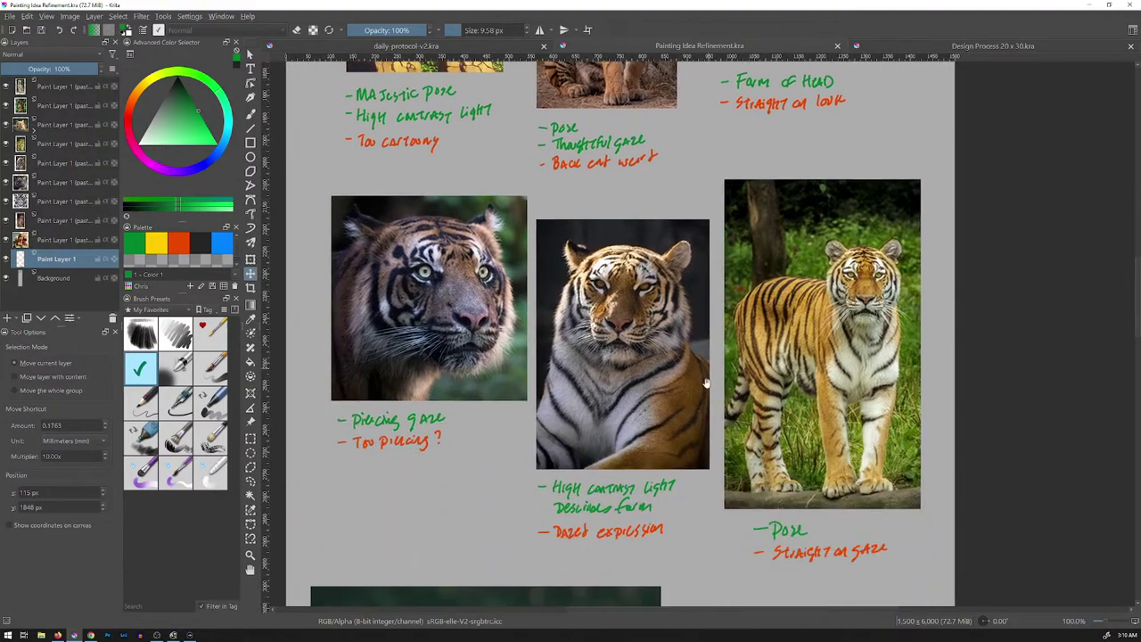
{"action": "left_click_drag", "start_coordinate": [706, 384], "coordinate": [715, 290]}
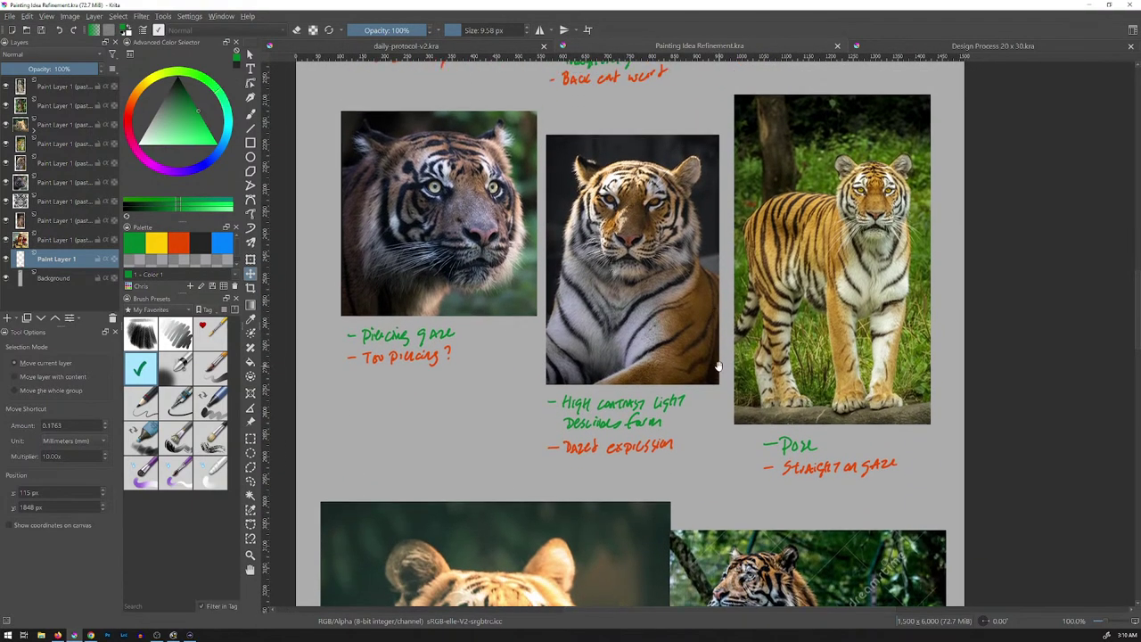
{"action": "left_click_drag", "start_coordinate": [718, 419], "coordinate": [715, 205]}
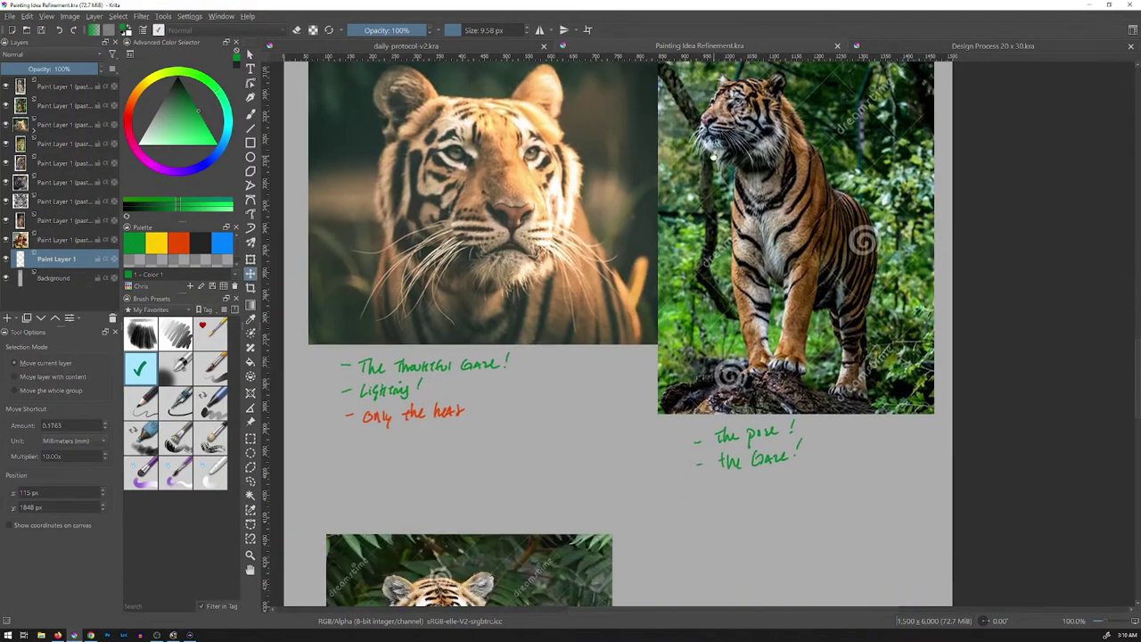
{"action": "left_click_drag", "start_coordinate": [718, 289], "coordinate": [717, 132]}
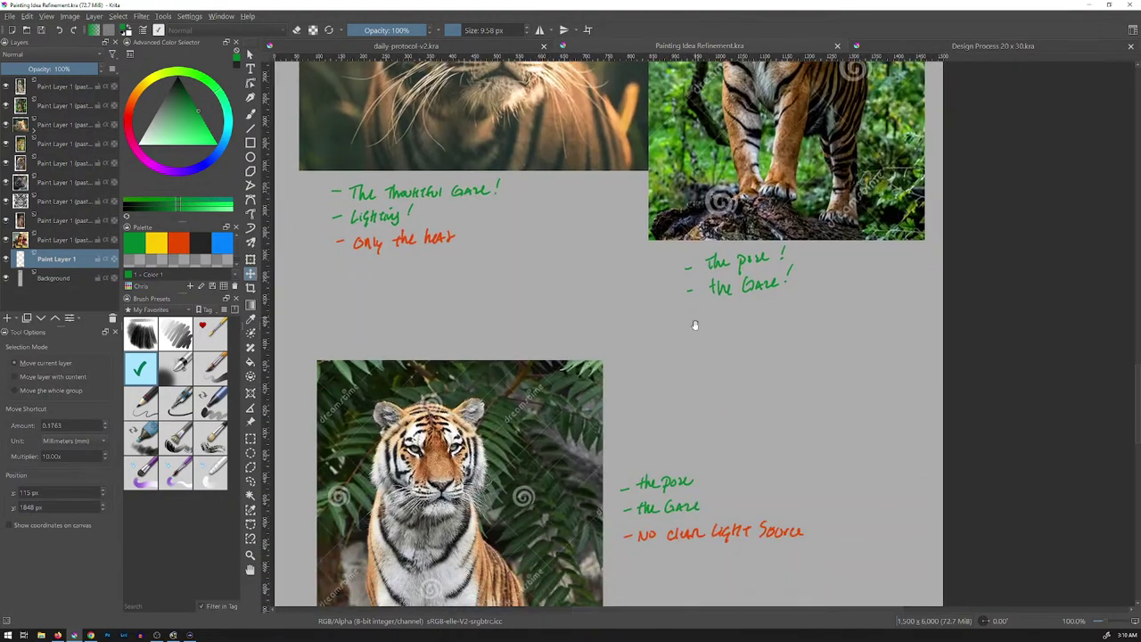
{"action": "left_click_drag", "start_coordinate": [692, 324], "coordinate": [675, 563]}
{"action": "left_click_drag", "start_coordinate": [668, 293], "coordinate": [668, 570]}
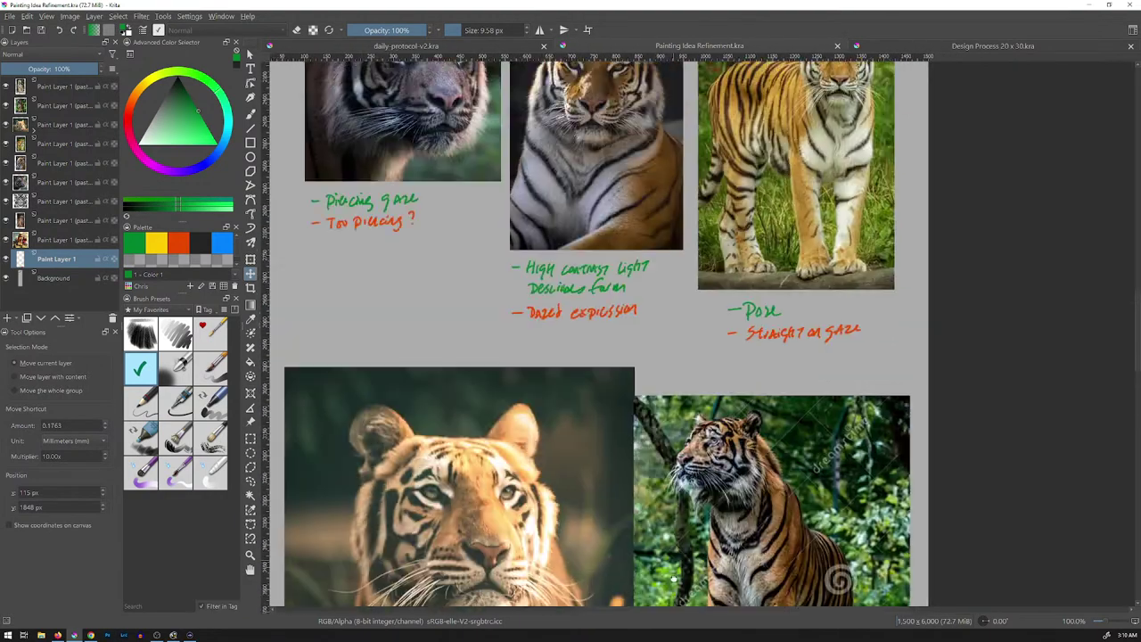
{"action": "left_click_drag", "start_coordinate": [675, 339], "coordinate": [704, 229]}
{"action": "left_click_drag", "start_coordinate": [707, 435], "coordinate": [704, 237]}
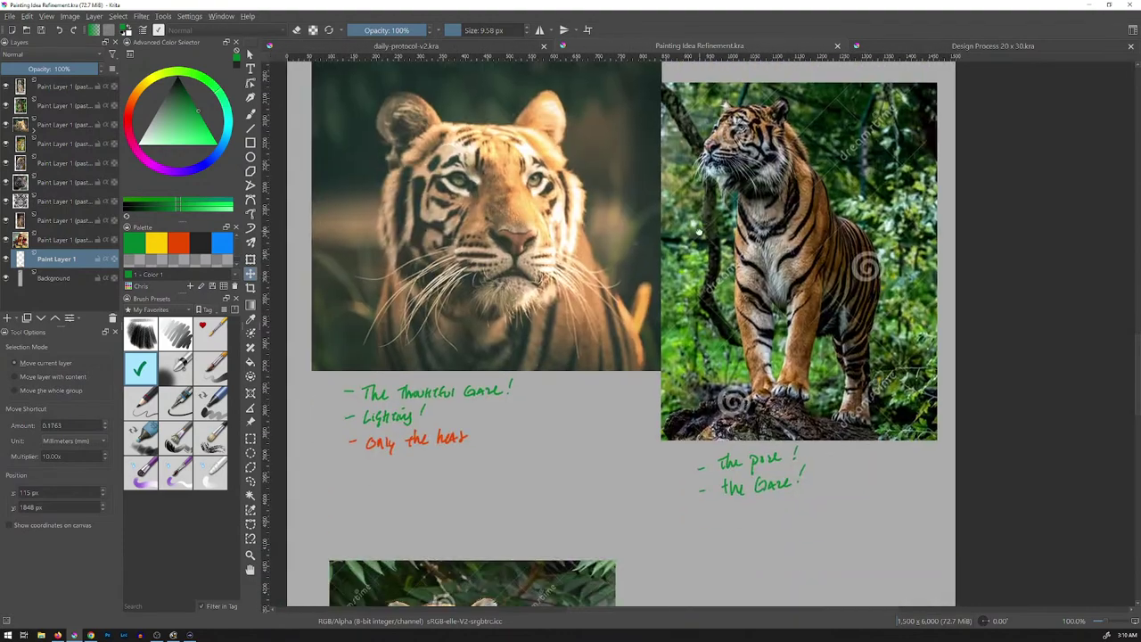
{"action": "left_click_drag", "start_coordinate": [710, 392], "coordinate": [710, 321]}
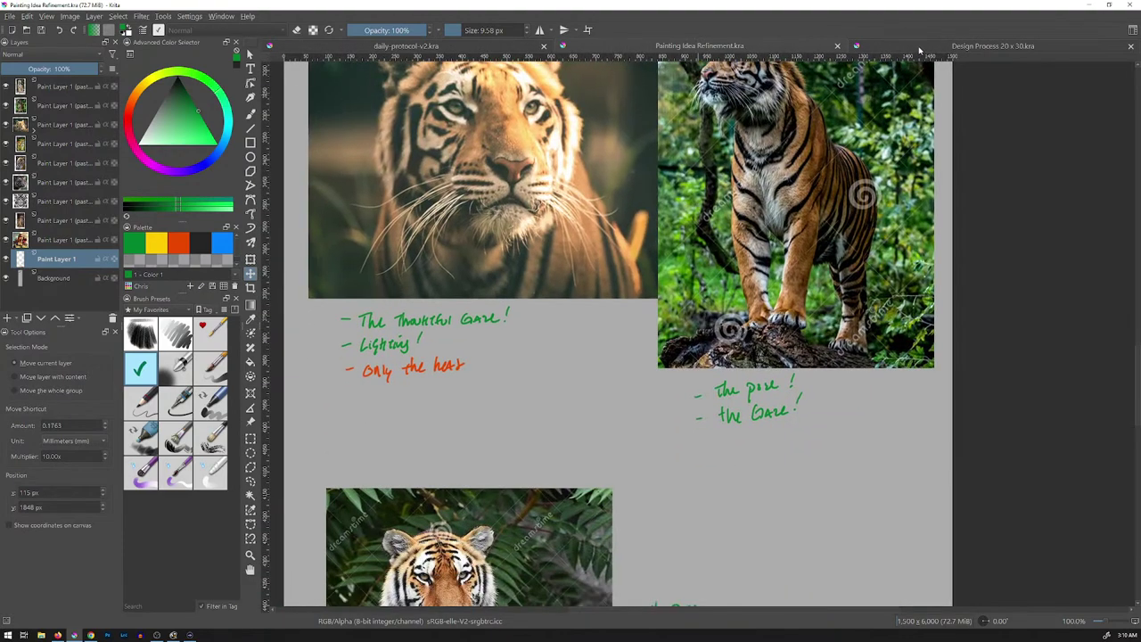
{"action": "left_click", "coordinate": [919, 48]}
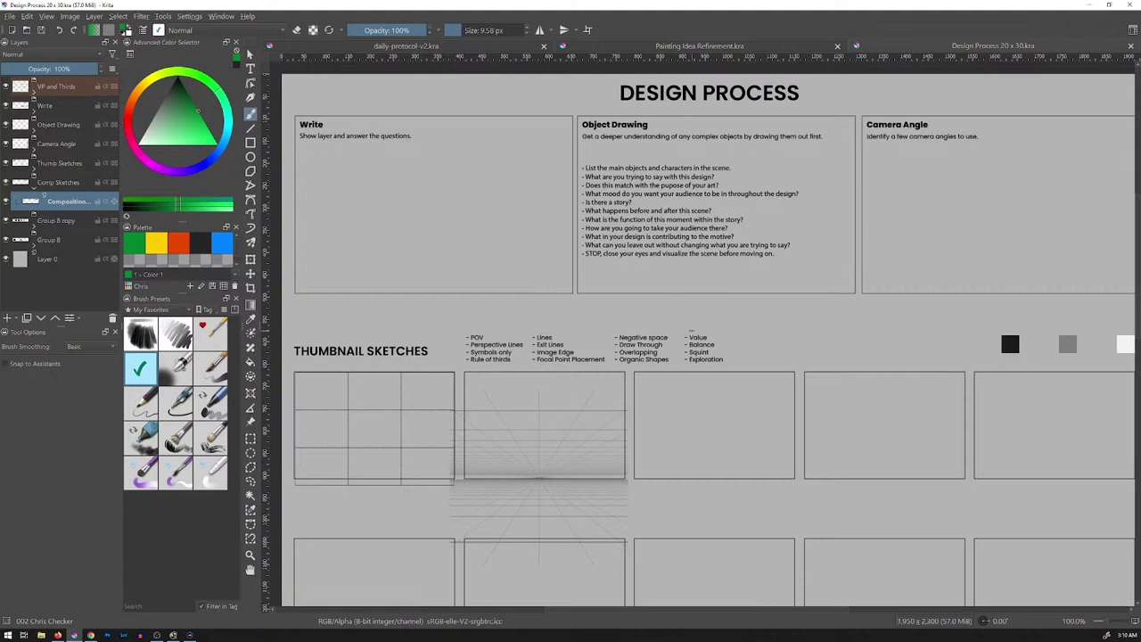
Try a test stroke on Design Process 20 x 30, undo it, and pick black from the Palette
{"action": "mouse_move", "coordinate": [736, 327]}
{"action": "left_mouse_down"}
{"action": "mouse_move", "coordinate": [752, 303]}
{"action": "mouse_move", "coordinate": [749, 326]}
{"action": "mouse_move", "coordinate": [773, 342]}
{"action": "left_mouse_up"}
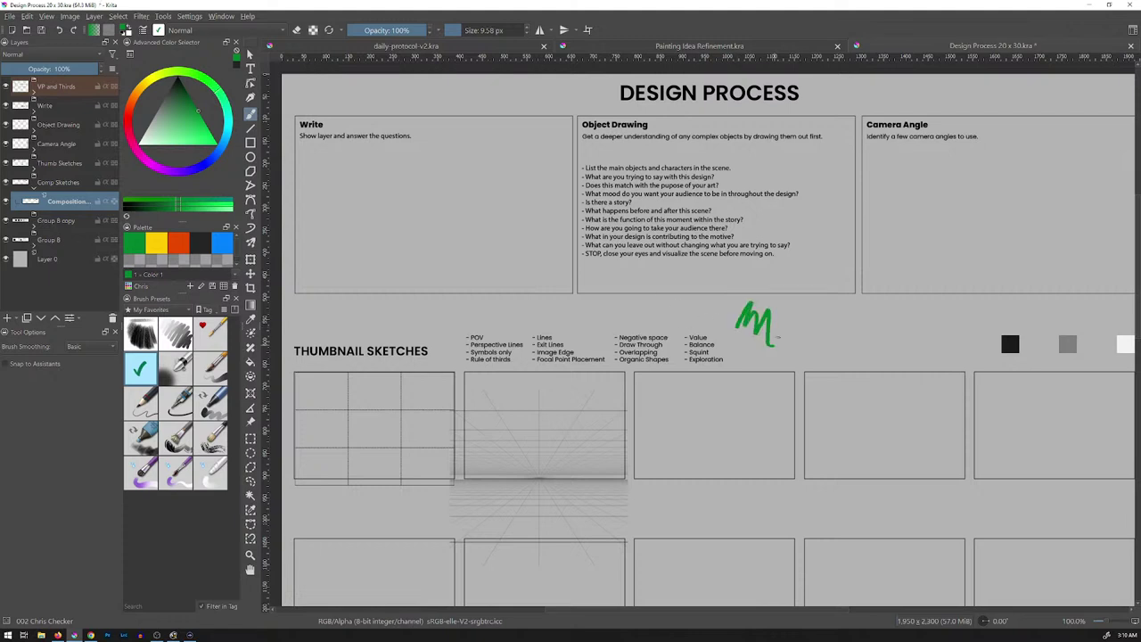
{"action": "key", "text": "ctrl+z"}
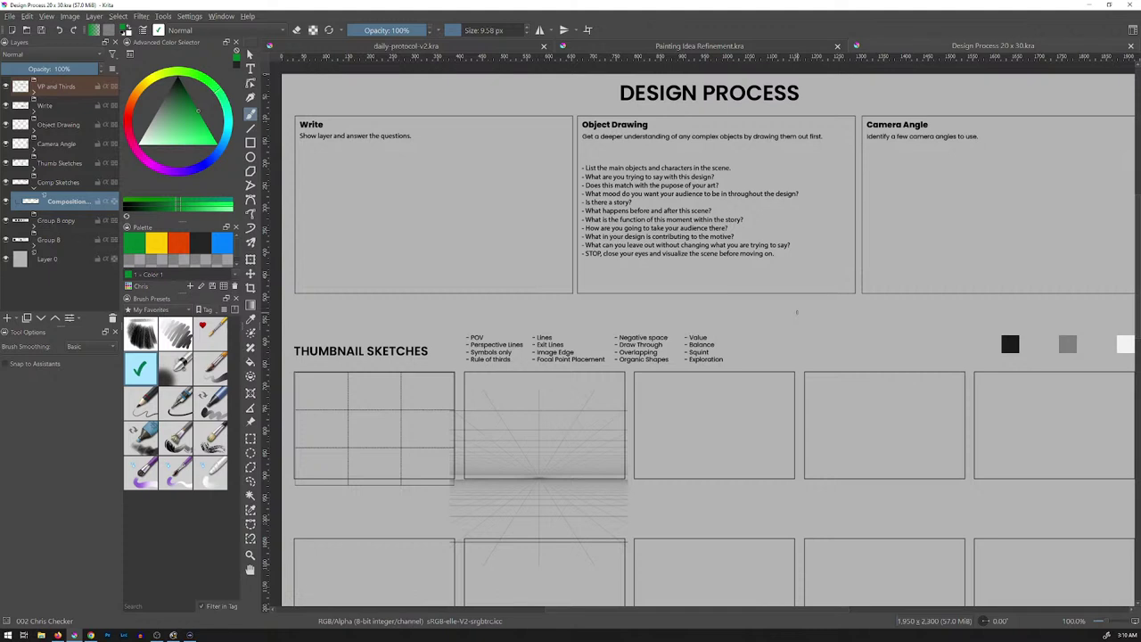
{"action": "left_click", "coordinate": [202, 252]}
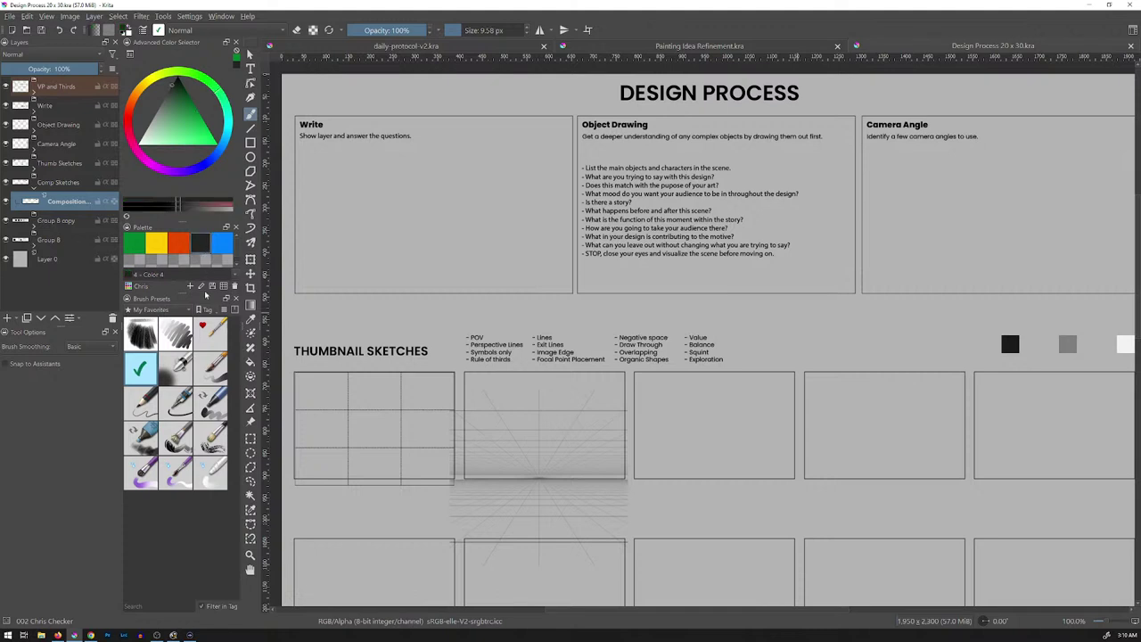
Choose a finer handwriting brush, collapse Comp Sketches and expand the Write group
{"action": "left_click", "coordinate": [183, 403]}
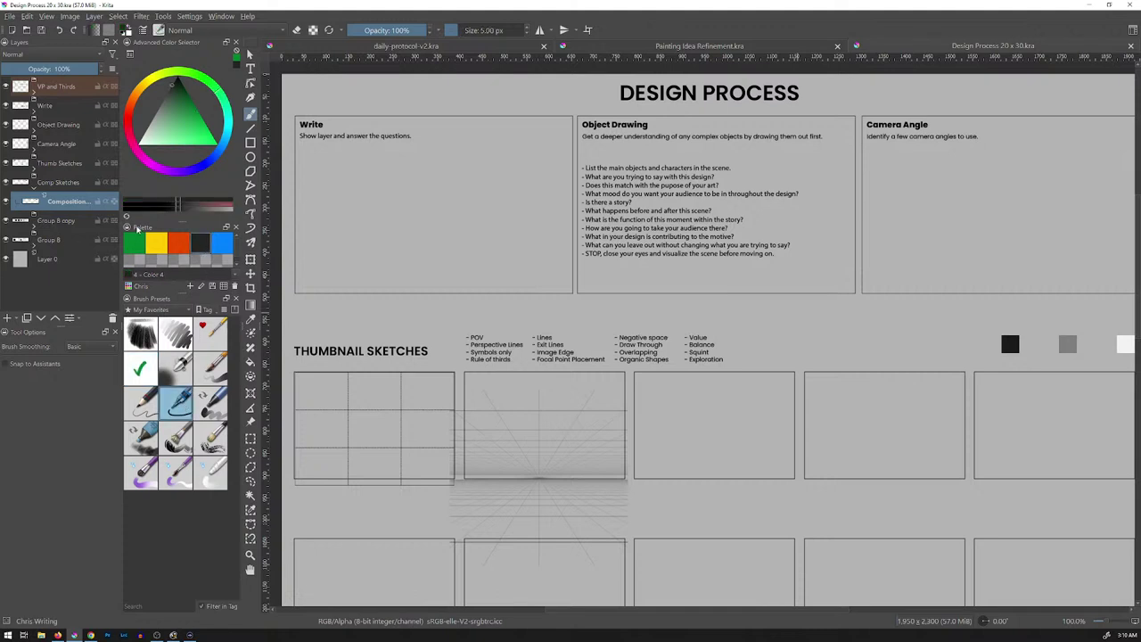
{"action": "left_click", "coordinate": [36, 190]}
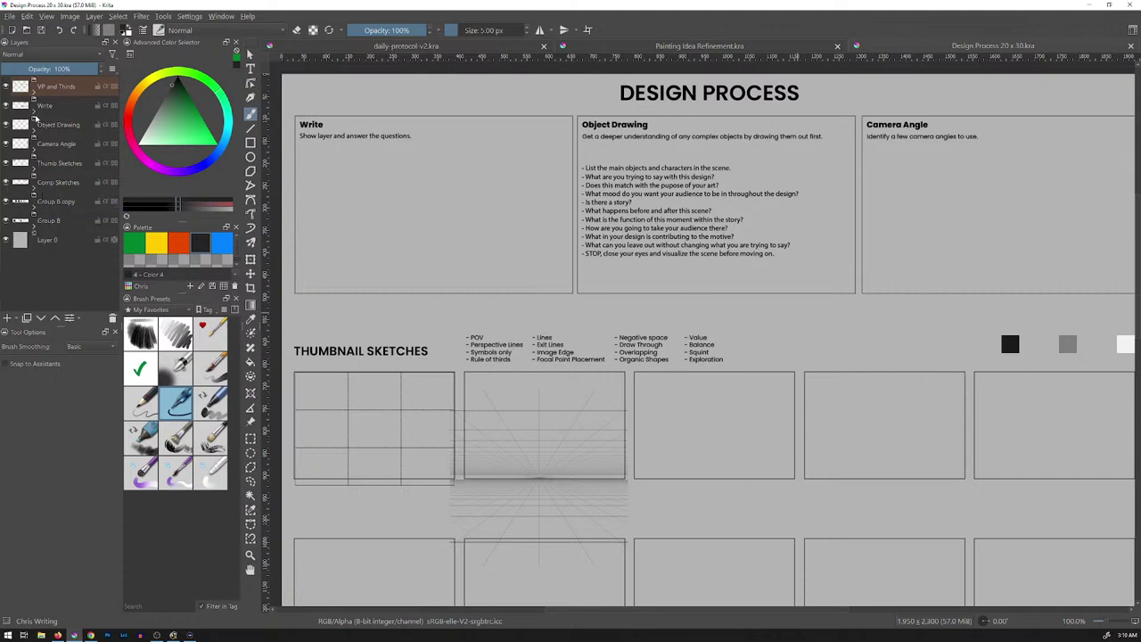
{"action": "left_click", "coordinate": [35, 116]}
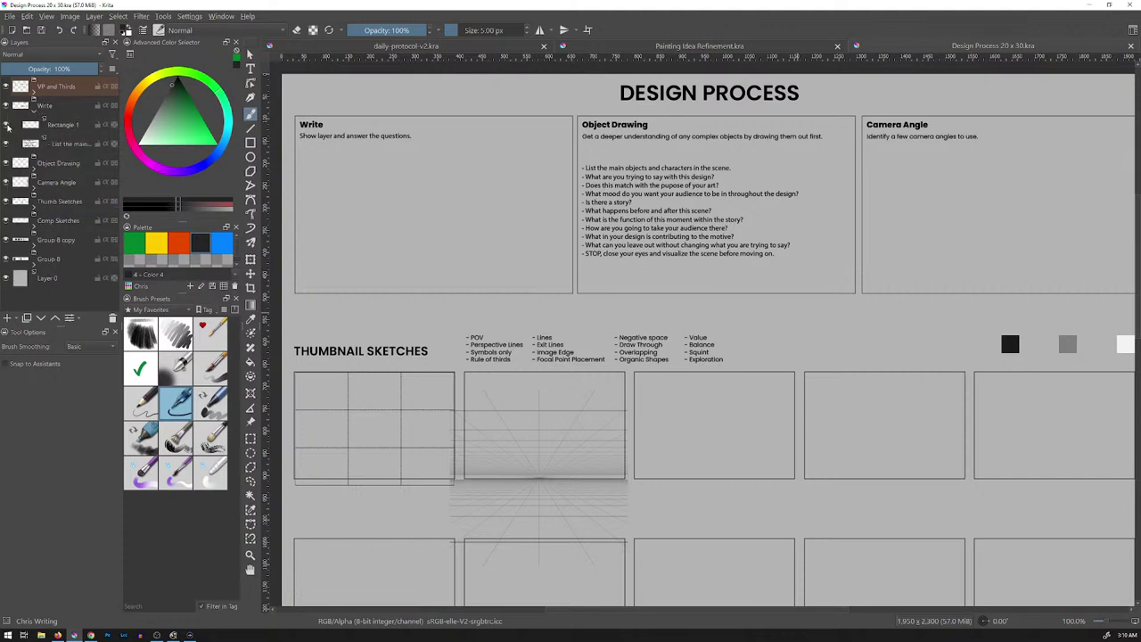
{"action": "left_click", "coordinate": [7, 126]}
{"action": "left_click", "coordinate": [7, 126]}
Add a new paint layer above Rectangle 1 and handwrite '20 x' above the Write box
{"action": "left_click", "coordinate": [65, 127]}
{"action": "key", "text": "Insert"}
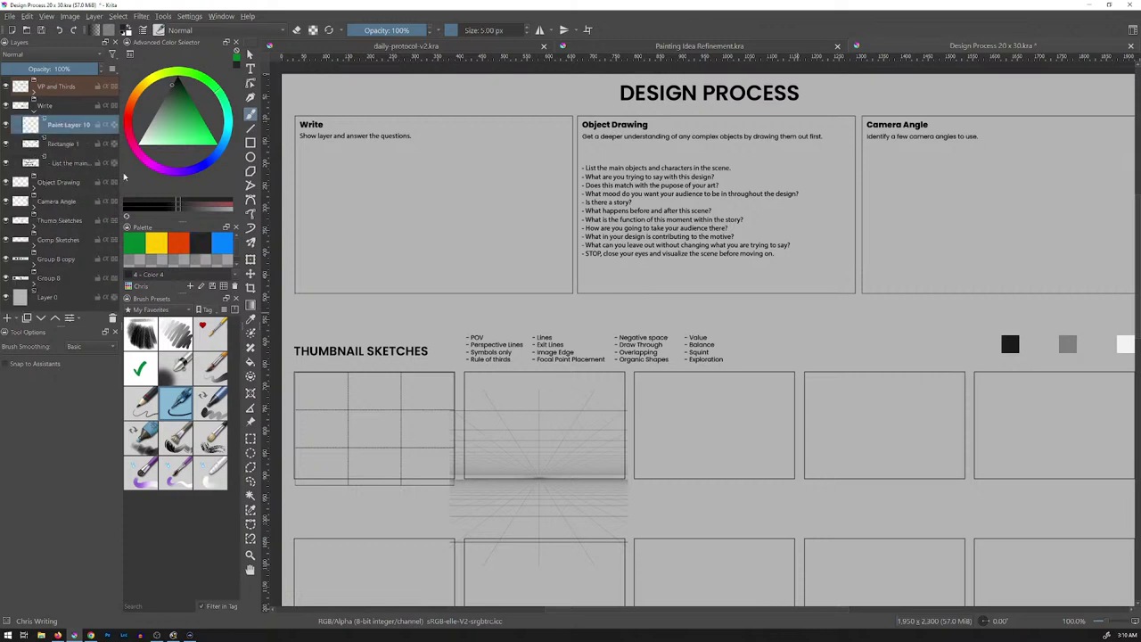
{"action": "mouse_move", "coordinate": [415, 99]}
{"action": "left_mouse_down"}
{"action": "mouse_move", "coordinate": [427, 111]}
{"action": "mouse_move", "coordinate": [432, 97]}
{"action": "mouse_move", "coordinate": [454, 104]}
{"action": "left_mouse_up"}
{"action": "mouse_move", "coordinate": [455, 91]}
{"action": "left_mouse_down"}
{"action": "mouse_move", "coordinate": [446, 105]}
{"action": "mouse_move", "coordinate": [472, 88]}
{"action": "left_mouse_up"}
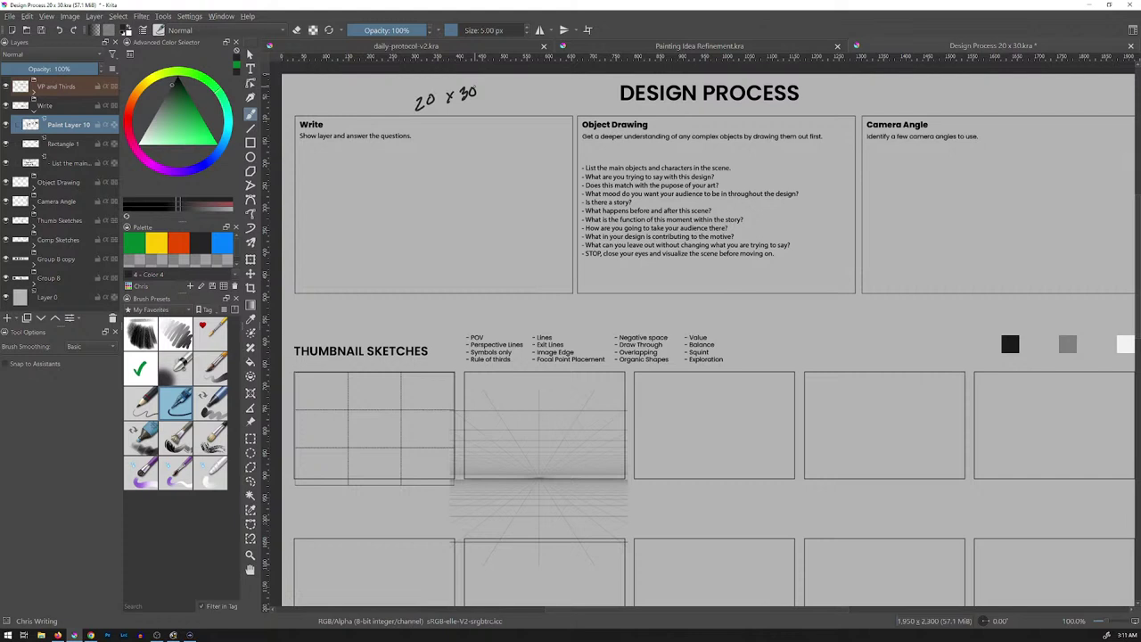
Move Paint Layer 10 to the top of the stack, collapse Write, and hide the VP and Thirds guides
{"action": "left_click", "coordinate": [55, 317]}
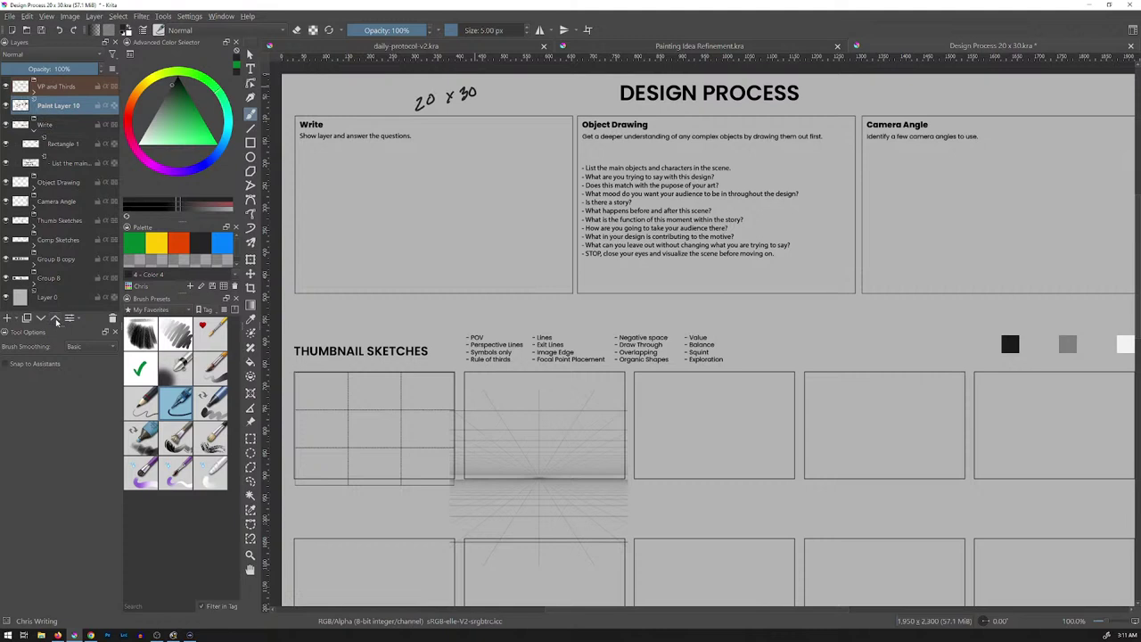
{"action": "left_click", "coordinate": [55, 318]}
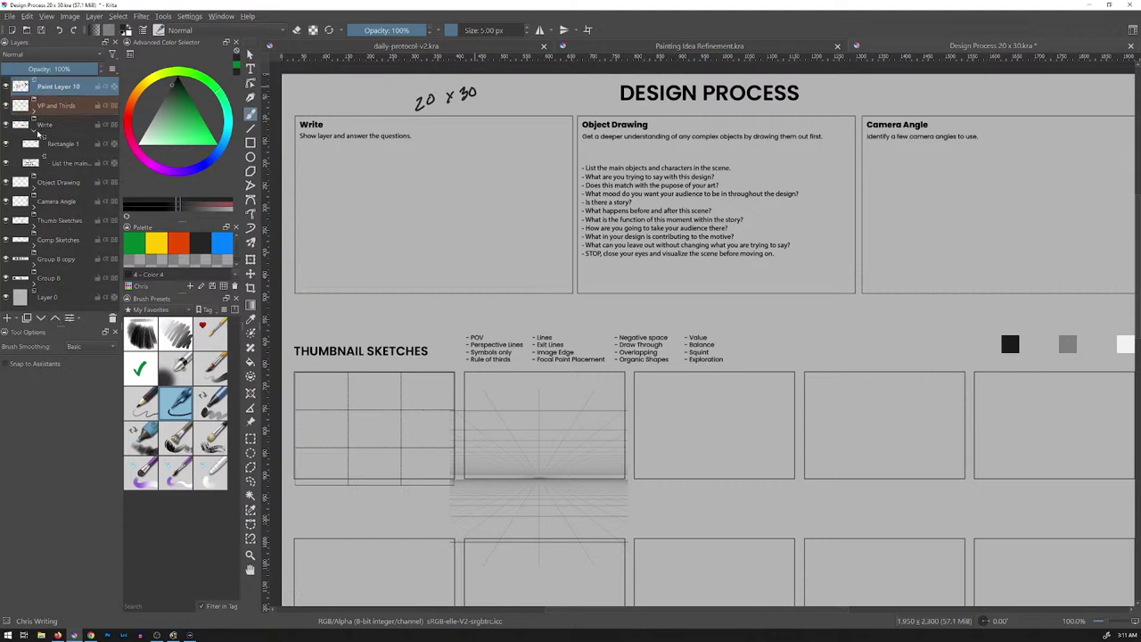
{"action": "left_click", "coordinate": [35, 134]}
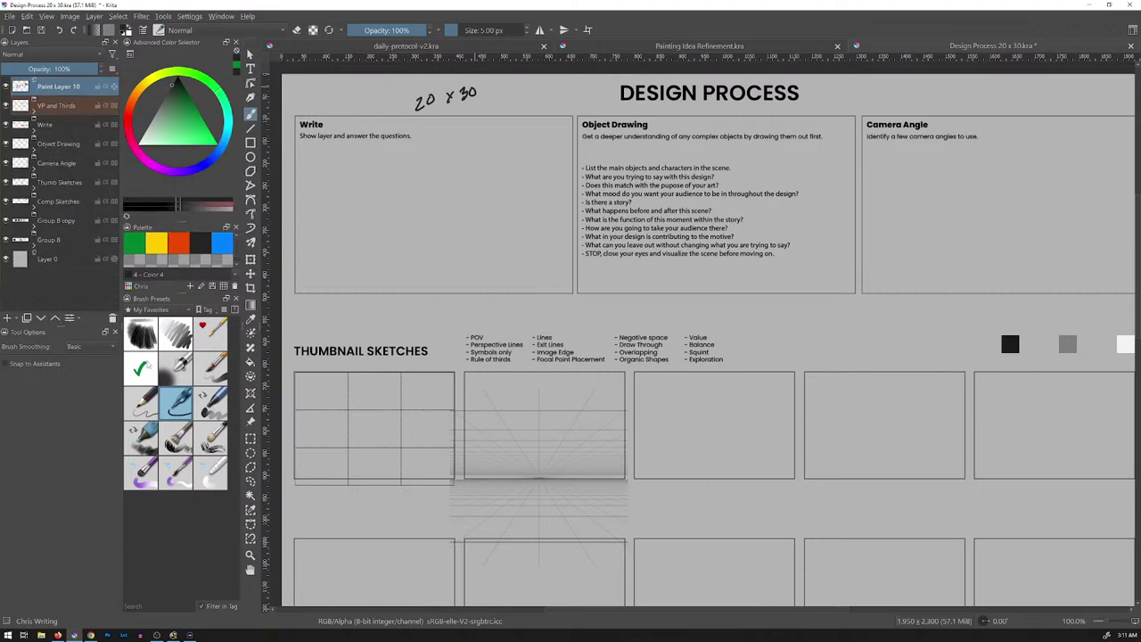
{"action": "mouse_move", "coordinate": [147, 365]}
{"action": "left_click", "coordinate": [6, 106]}
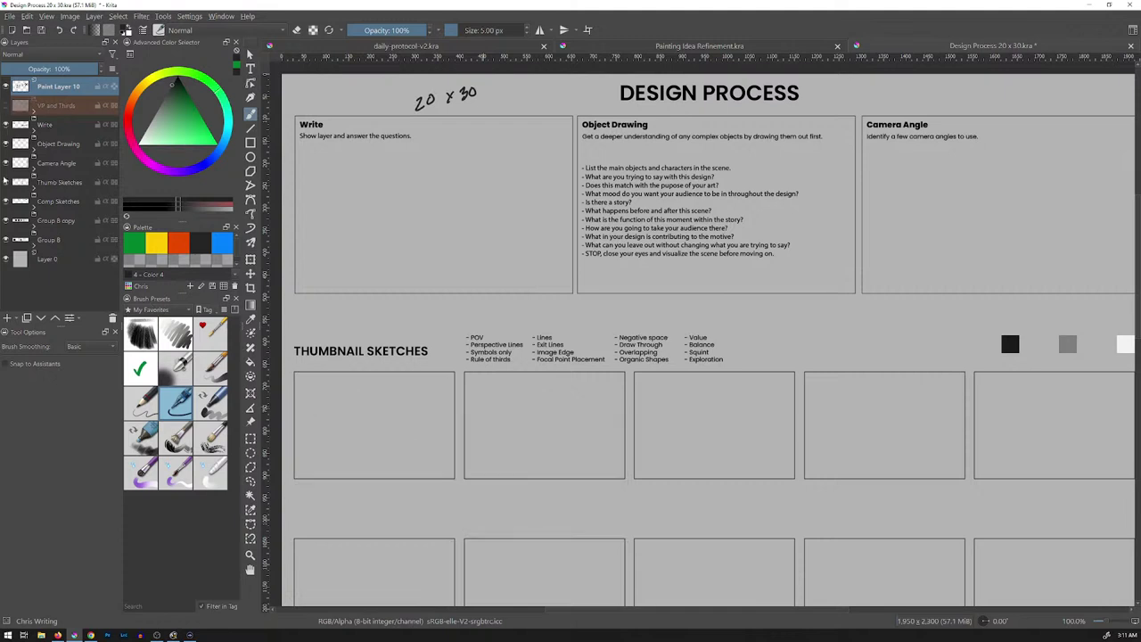
Select Rectangle 3 in the Thumb Sketches group and zoom out onto the Composition Sketches section
{"action": "mouse_move", "coordinate": [186, 352]}
{"action": "left_click", "coordinate": [6, 182]}
{"action": "left_click", "coordinate": [6, 181]}
{"action": "left_click", "coordinate": [34, 190]}
{"action": "left_click", "coordinate": [71, 202]}
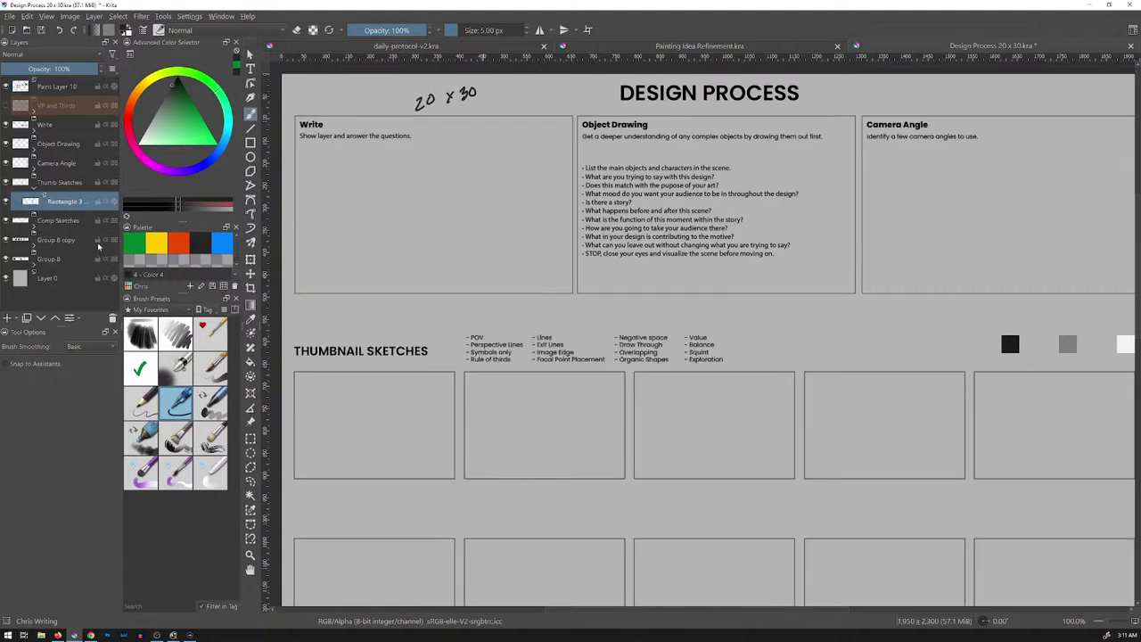
{"action": "left_click", "coordinate": [6, 203]}
{"action": "left_click", "coordinate": [6, 203]}
{"action": "mouse_move", "coordinate": [753, 471]}
{"action": "left_mouse_down"}
{"action": "mouse_move", "coordinate": [759, 272]}
{"action": "mouse_move", "coordinate": [746, 285]}
{"action": "mouse_move", "coordinate": [761, 326]}
{"action": "mouse_move", "coordinate": [701, 296]}
{"action": "left_mouse_up"}
{"action": "key", "text": "minus"}
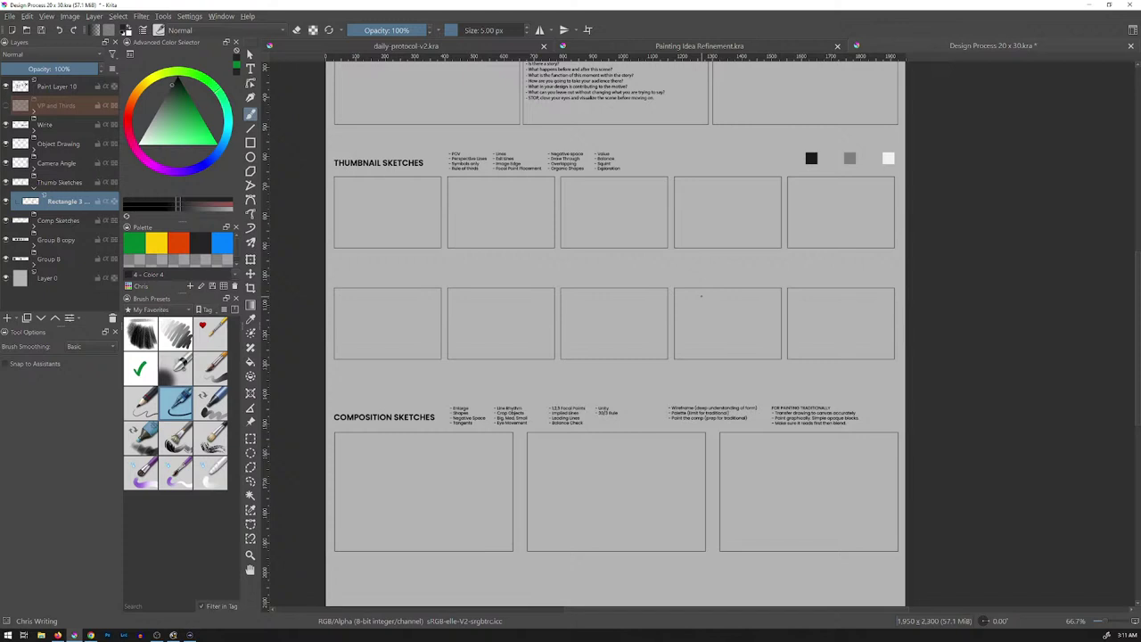
Insert a new Paint Layer 11 above Rectangle 3 in the Thumb Sketches group
{"action": "key", "text": "Insert"}
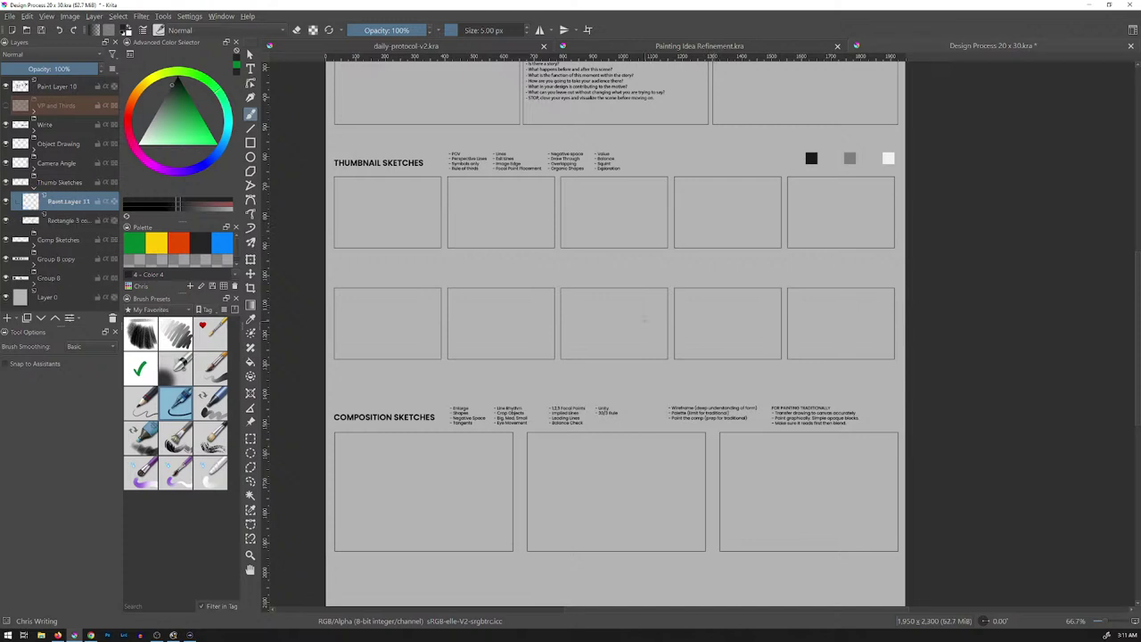
At 100% zoom, test pen strokes between the thumbnail rows, undo them, and shrink the brush to 4 px
{"action": "key", "text": "2"}
{"action": "key", "text": "1"}
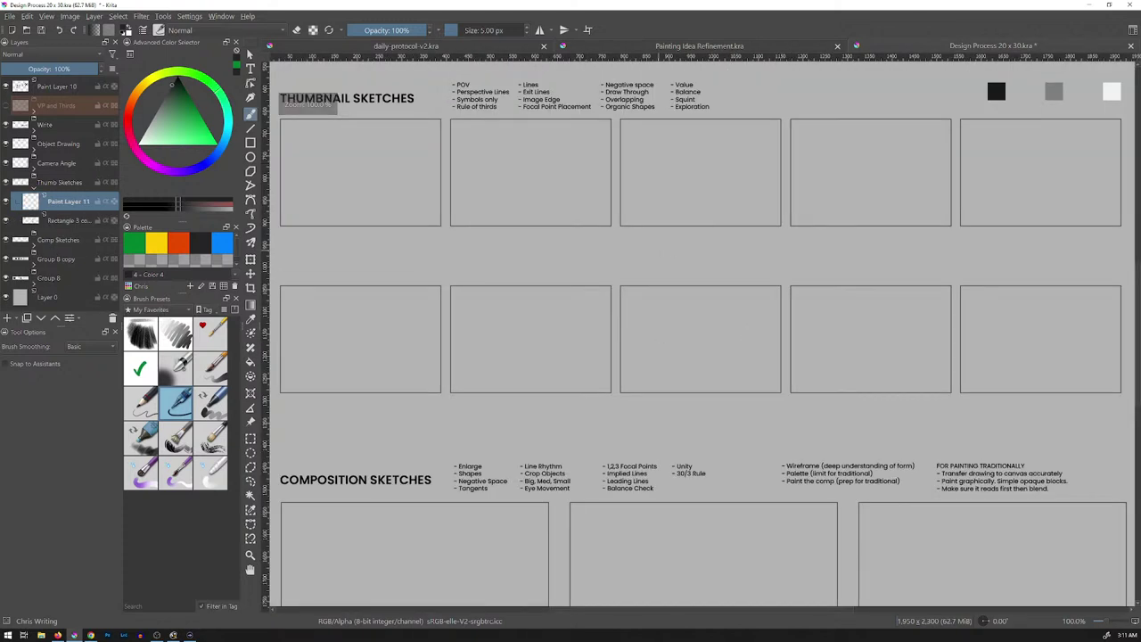
{"action": "mouse_move", "coordinate": [658, 249]}
{"action": "left_mouse_down"}
{"action": "mouse_move", "coordinate": [657, 272]}
{"action": "mouse_move", "coordinate": [670, 273]}
{"action": "left_mouse_up"}
{"action": "left_click_drag", "start_coordinate": [674, 252], "coordinate": [681, 271]}
{"action": "left_click_drag", "start_coordinate": [684, 250], "coordinate": [685, 271]}
{"action": "left_click_drag", "start_coordinate": [689, 250], "coordinate": [689, 270]}
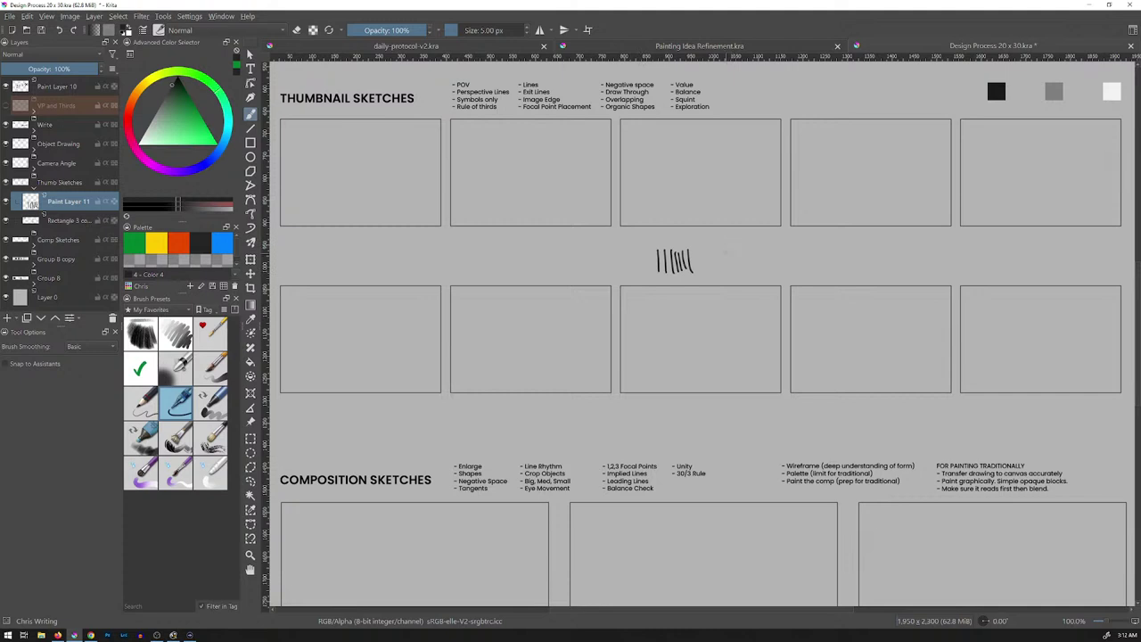
{"action": "key", "text": "ctrl+z"}
{"action": "key", "text": "ctrl+z"}
{"action": "key", "text": "ctrl+z"}
{"action": "key", "text": "ctrl+z"}
{"action": "key", "text": "ctrl+z"}
{"action": "key", "text": "ctrl+z"}
{"action": "key", "text": "ctrl+z"}
{"action": "key", "text": "bracketleft"}
{"action": "key", "text": "bracketleft"}
{"action": "mouse_move", "coordinate": [677, 249]}
{"action": "left_mouse_down"}
{"action": "mouse_move", "coordinate": [678, 276]}
{"action": "mouse_move", "coordinate": [689, 278]}
{"action": "left_mouse_up"}
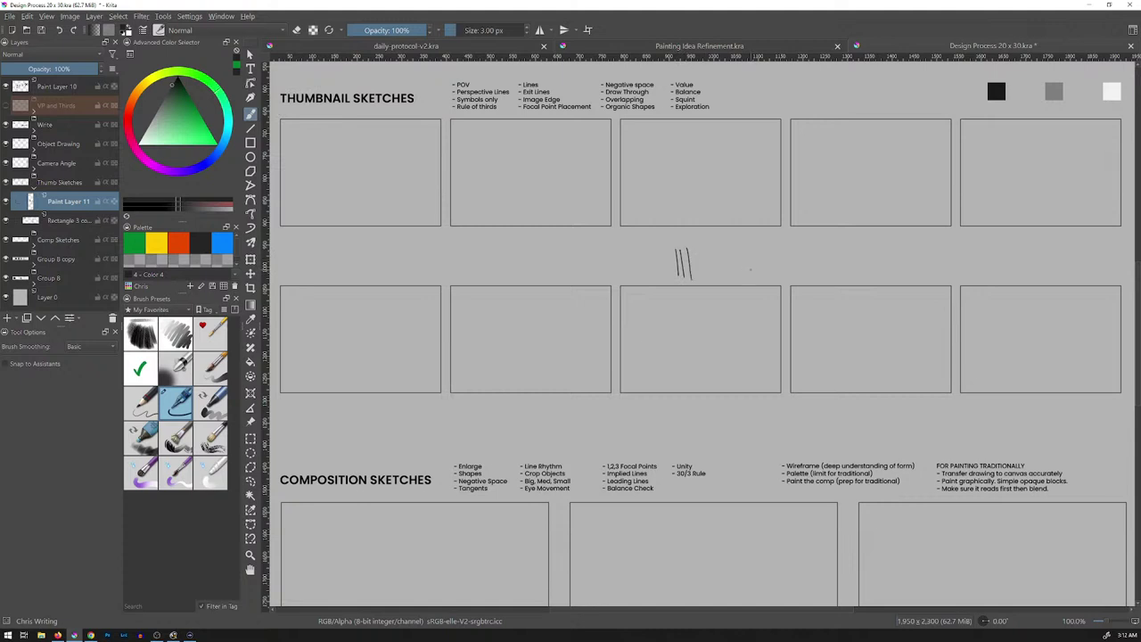
{"action": "key", "text": "ctrl+z"}
{"action": "key", "text": "ctrl+z"}
{"action": "key", "text": "ctrl+z"}
Test a slightly larger brush, then draw and undo a trial rectangle between the thumbnail rows
{"action": "key", "text": "bracketright"}
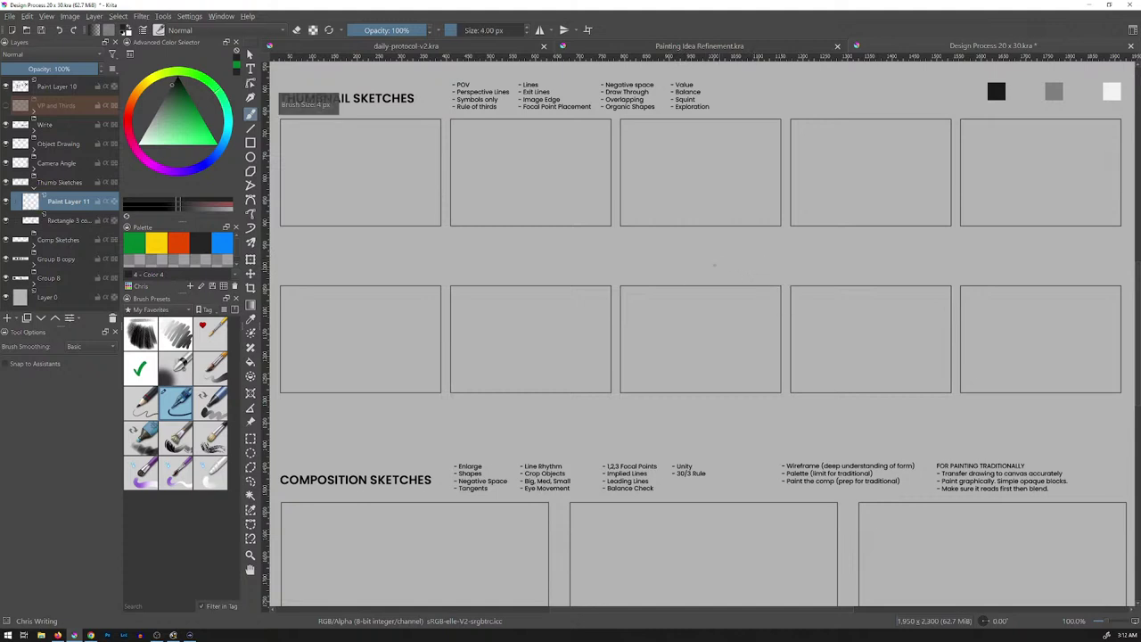
{"action": "left_click_drag", "start_coordinate": [706, 247], "coordinate": [709, 278]}
{"action": "left_click_drag", "start_coordinate": [714, 250], "coordinate": [716, 269]}
{"action": "key", "text": "ctrl+z"}
{"action": "key", "text": "ctrl+z"}
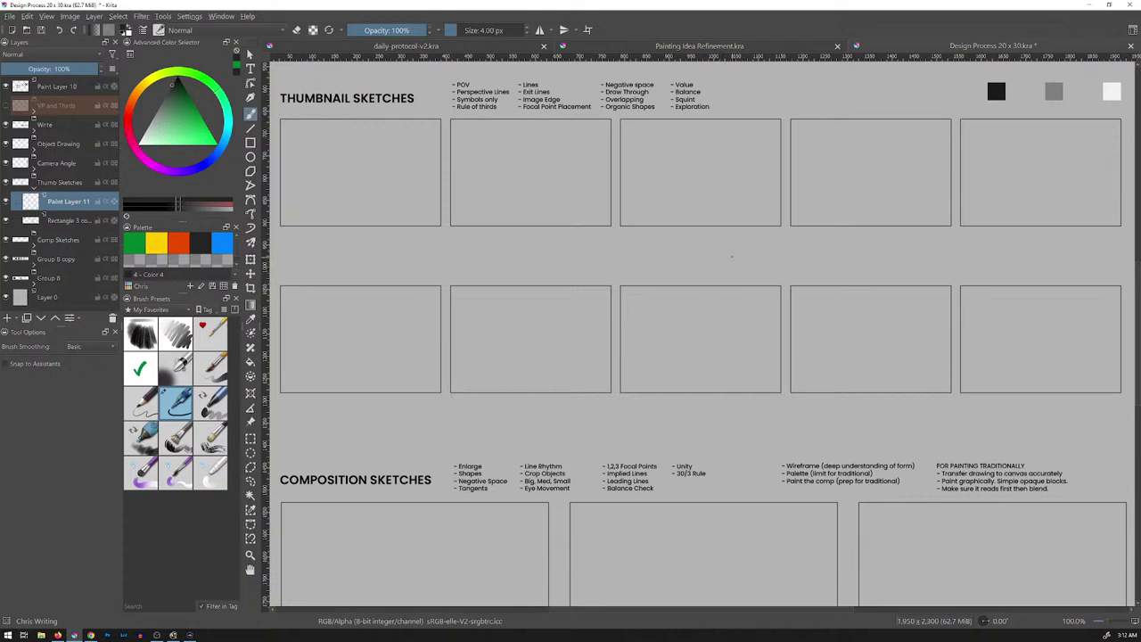
{"action": "key", "text": "F6"}
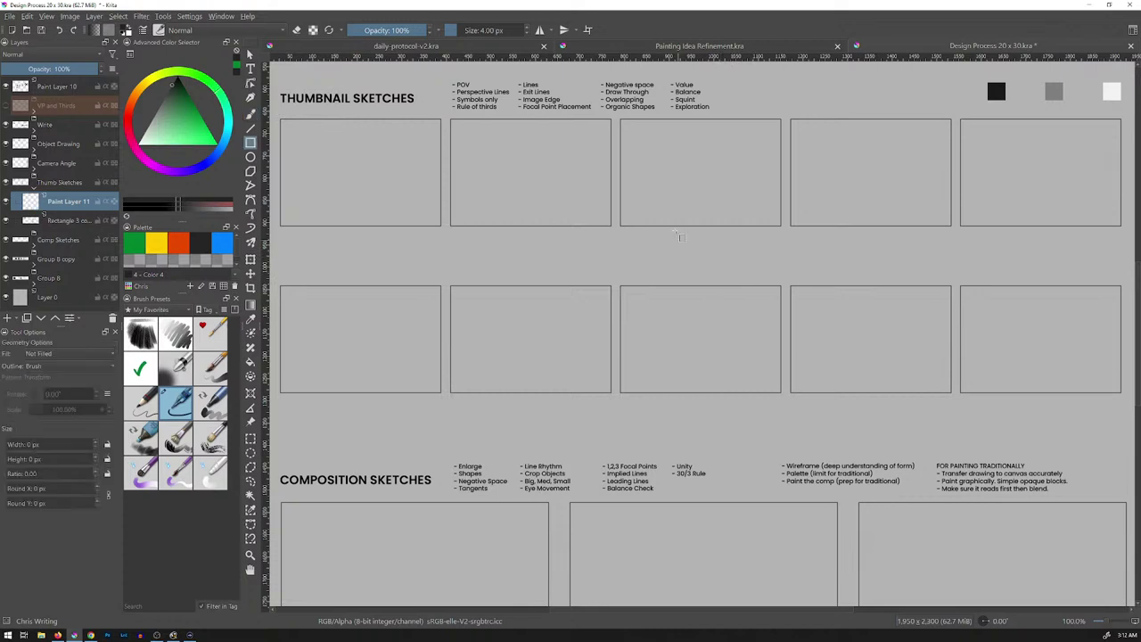
{"action": "left_click_drag", "start_coordinate": [671, 227], "coordinate": [835, 306]}
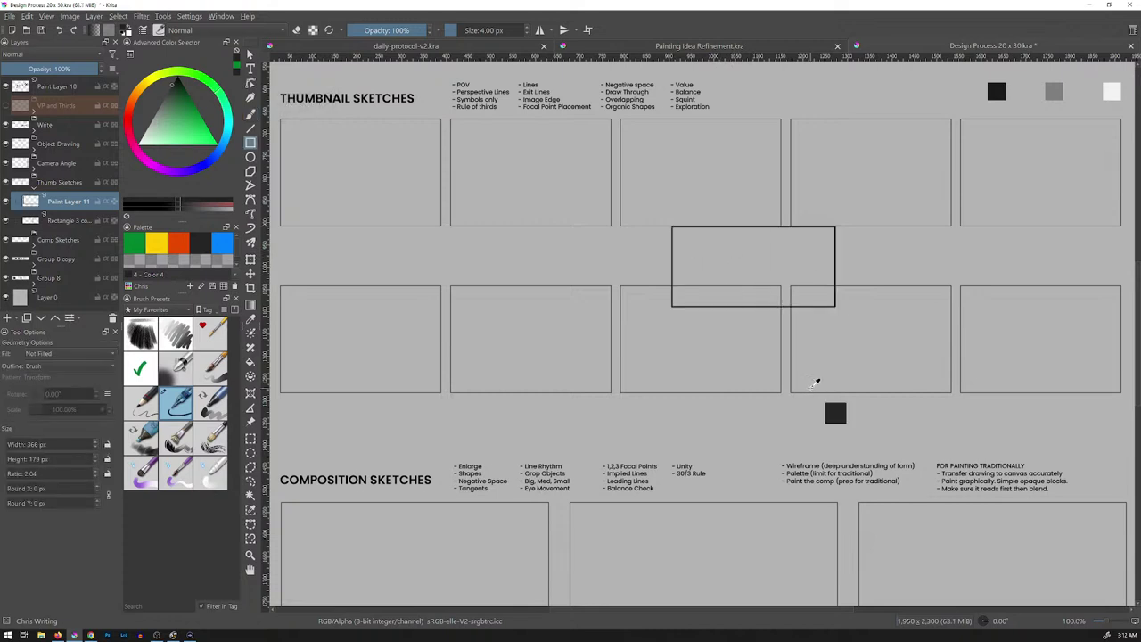
{"action": "key", "text": "ctrl+z"}
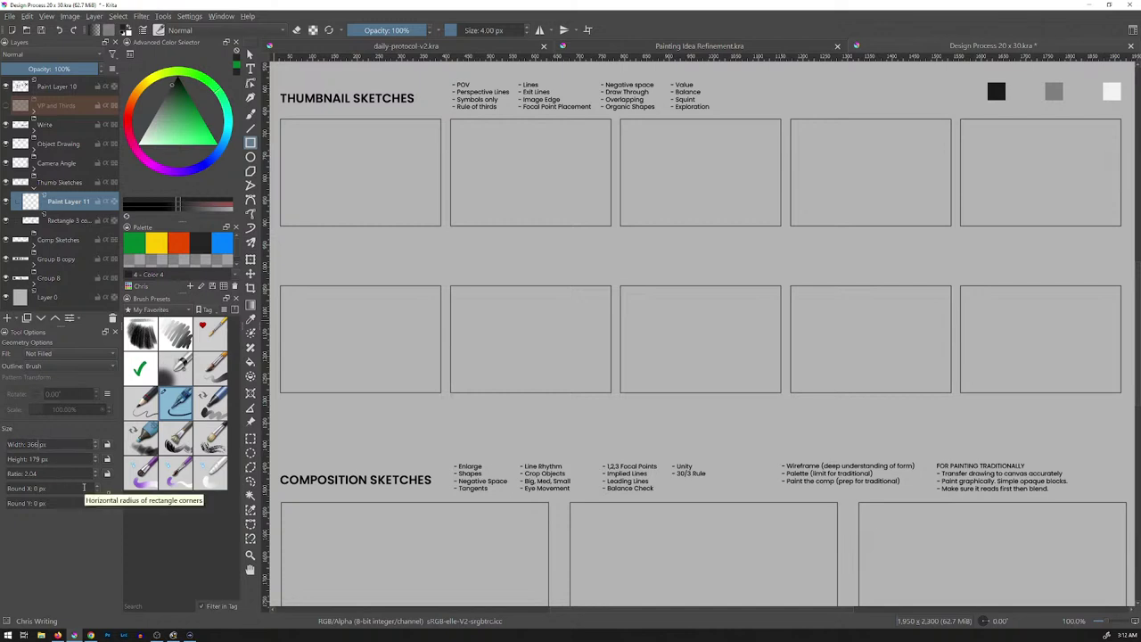
Set the rectangle to 200 × 800 px, draw a trial over the thumbnail rows, and undo it
{"action": "key", "text": "BackSpace"}
{"action": "key", "text": "BackSpace"}
{"action": "key", "text": "BackSpace"}
{"action": "type", "text": "200"}
{"action": "left_click", "coordinate": [39, 458]}
{"action": "key", "text": "BackSpace"}
{"action": "key", "text": "BackSpace"}
{"action": "key", "text": "BackSpace"}
{"action": "type", "text": "8"}
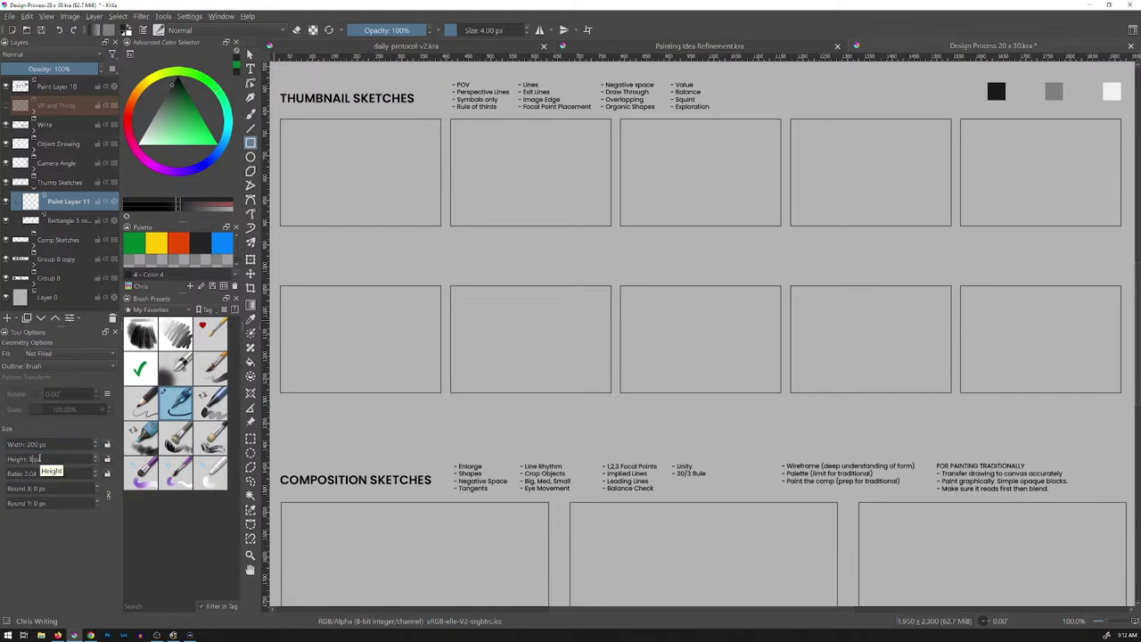
{"action": "type", "text": "00"}
{"action": "left_click_drag", "start_coordinate": [463, 234], "coordinate": [568, 386]}
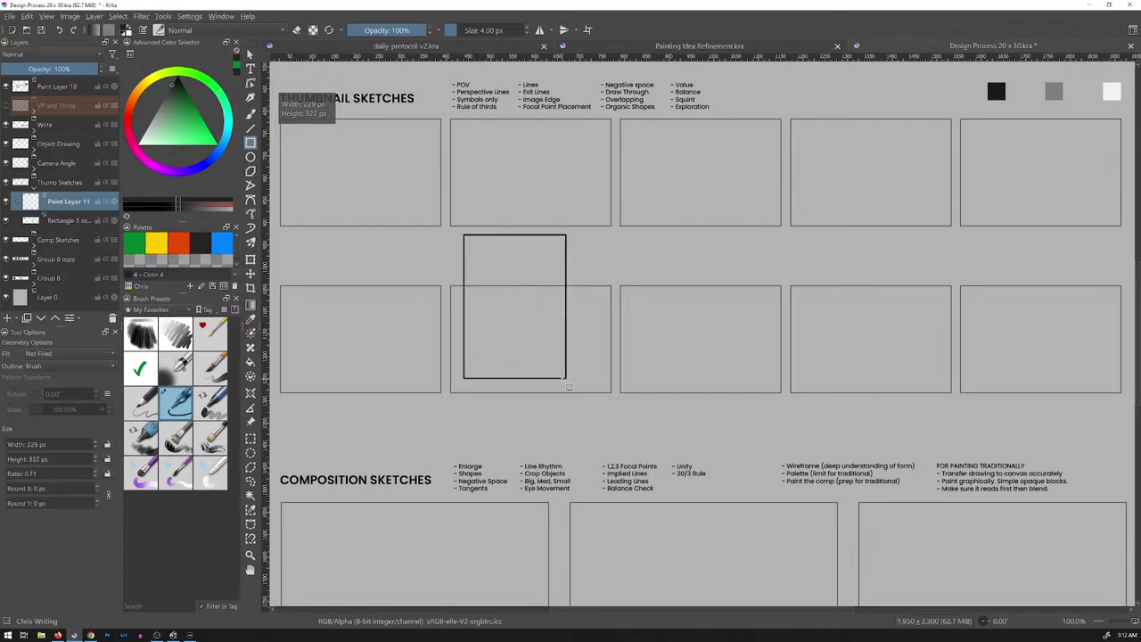
{"action": "key", "text": "ctrl+z"}
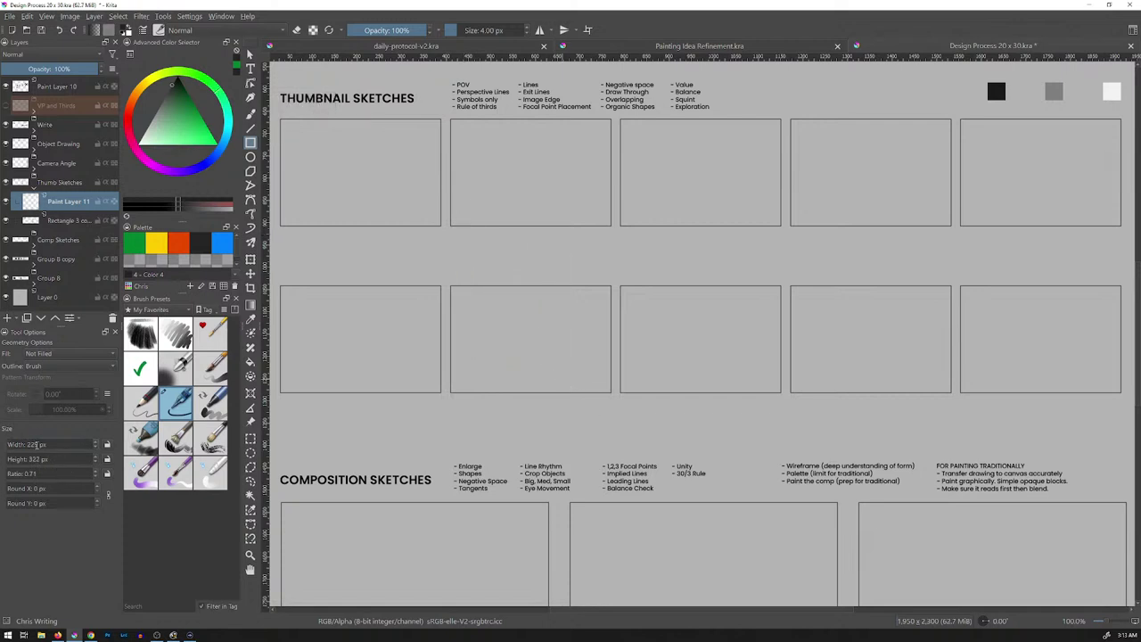
Set the rectangle size to Width 200 px and Height 300 px
{"action": "key", "text": "BackSpace"}
{"action": "key", "text": "BackSpace"}
{"action": "key", "text": "BackSpace"}
{"action": "type", "text": "200"}
{"action": "left_click", "coordinate": [31, 459]}
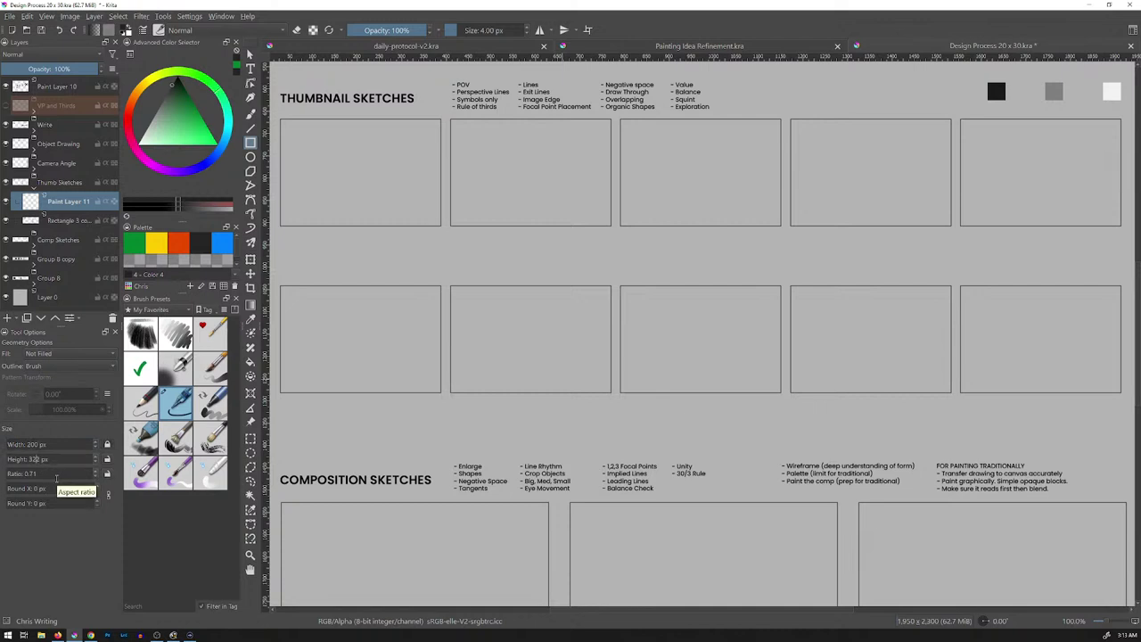
{"action": "key", "text": "BackSpace"}
{"action": "key", "text": "BackSpace"}
{"action": "type", "text": "00"}
{"action": "key", "text": "Return"}
Place a 200 × 300 px rectangle, lock height and 0.67 ratio, undo the trials, and zoom out
{"action": "mouse_move", "coordinate": [515, 212]}
{"action": "left_mouse_down"}
{"action": "mouse_move", "coordinate": [581, 306]}
{"action": "mouse_move", "coordinate": [517, 221]}
{"action": "mouse_move", "coordinate": [497, 216]}
{"action": "left_mouse_up"}
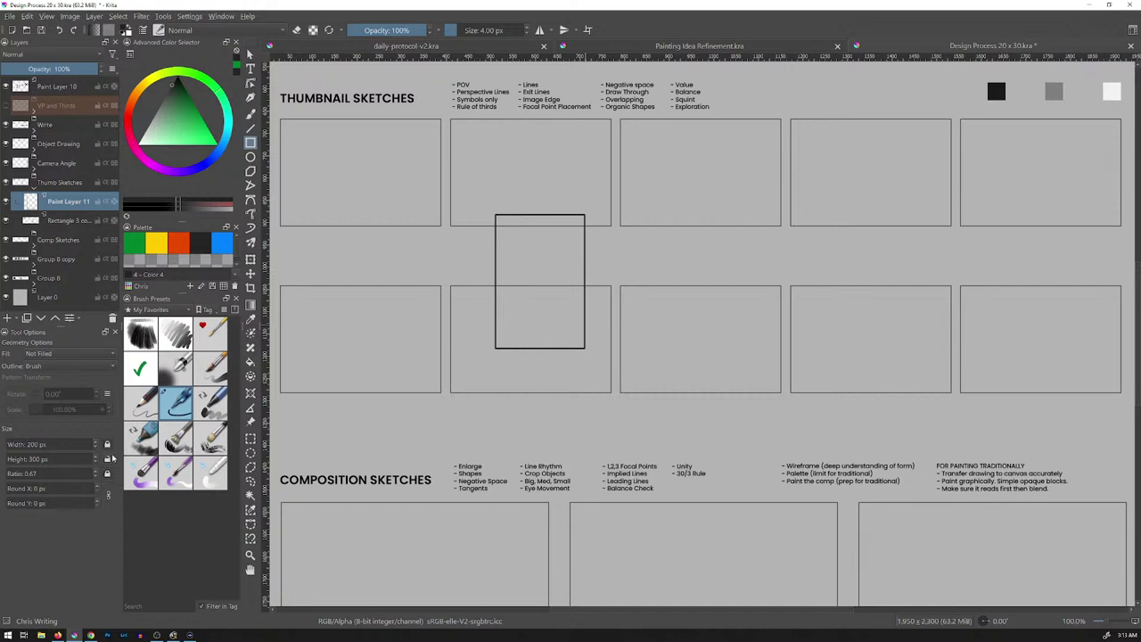
{"action": "left_click", "coordinate": [107, 458]}
{"action": "key", "text": "ctrl+z"}
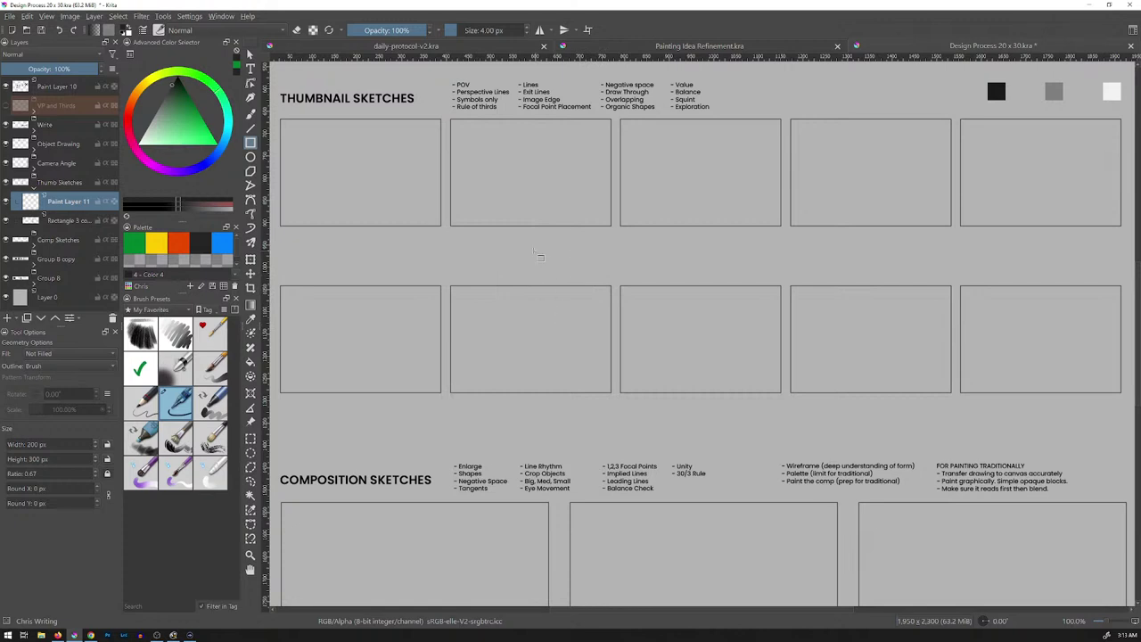
{"action": "left_click_drag", "start_coordinate": [488, 193], "coordinate": [589, 336]}
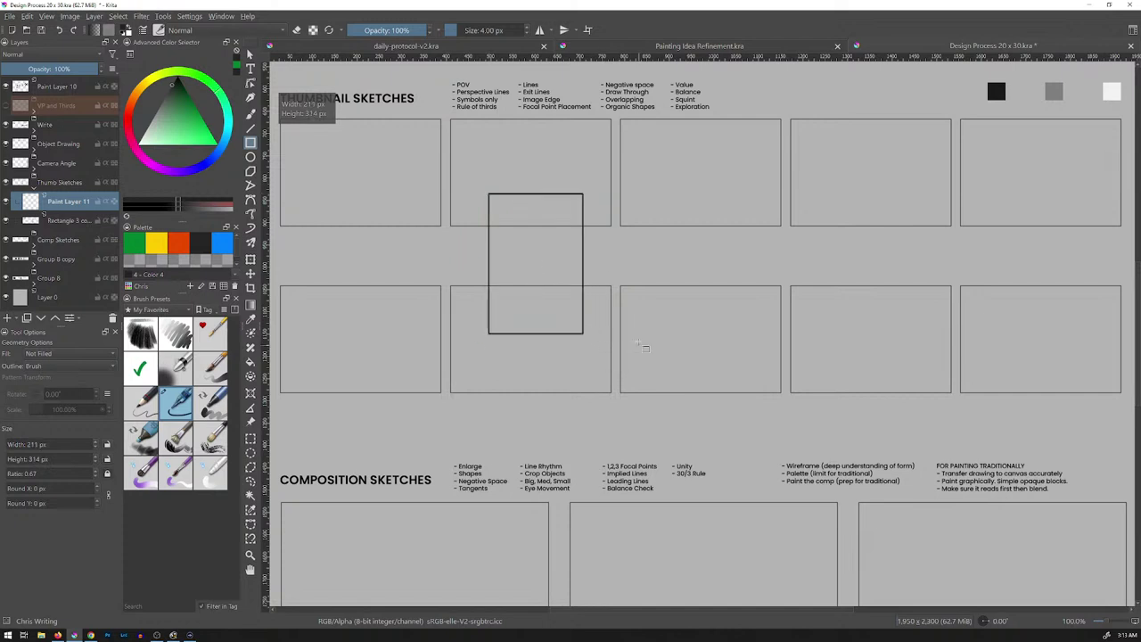
{"action": "key", "text": "ctrl+z"}
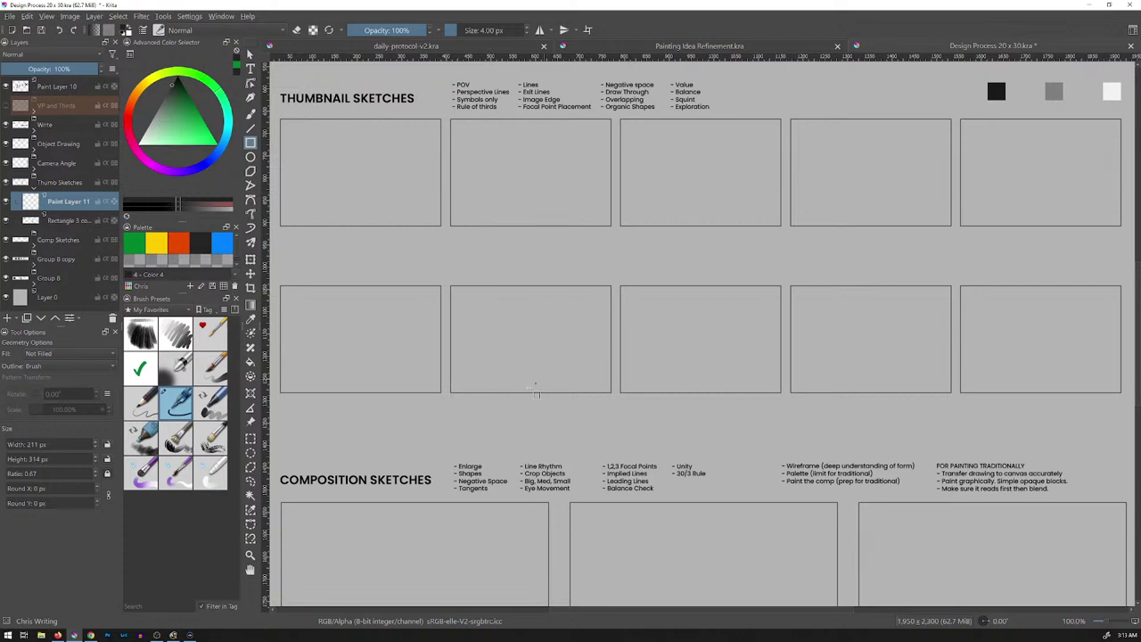
{"action": "key", "text": "minus"}
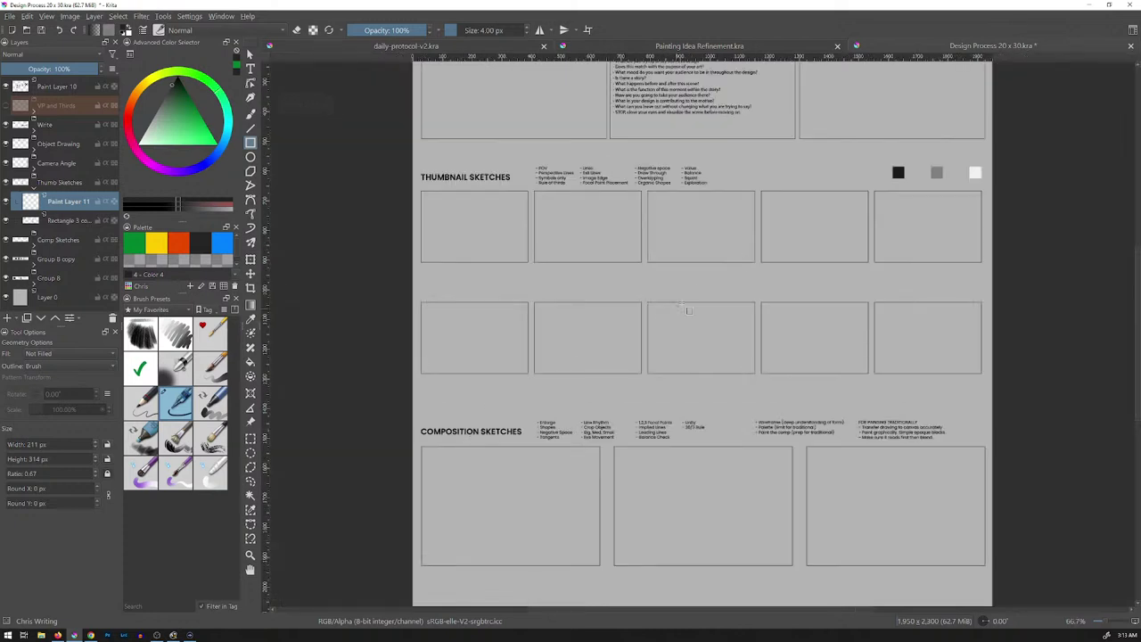
Rectangle-select the area covering both rows of thumbnail boxes
{"action": "key", "text": "ctrl+r"}
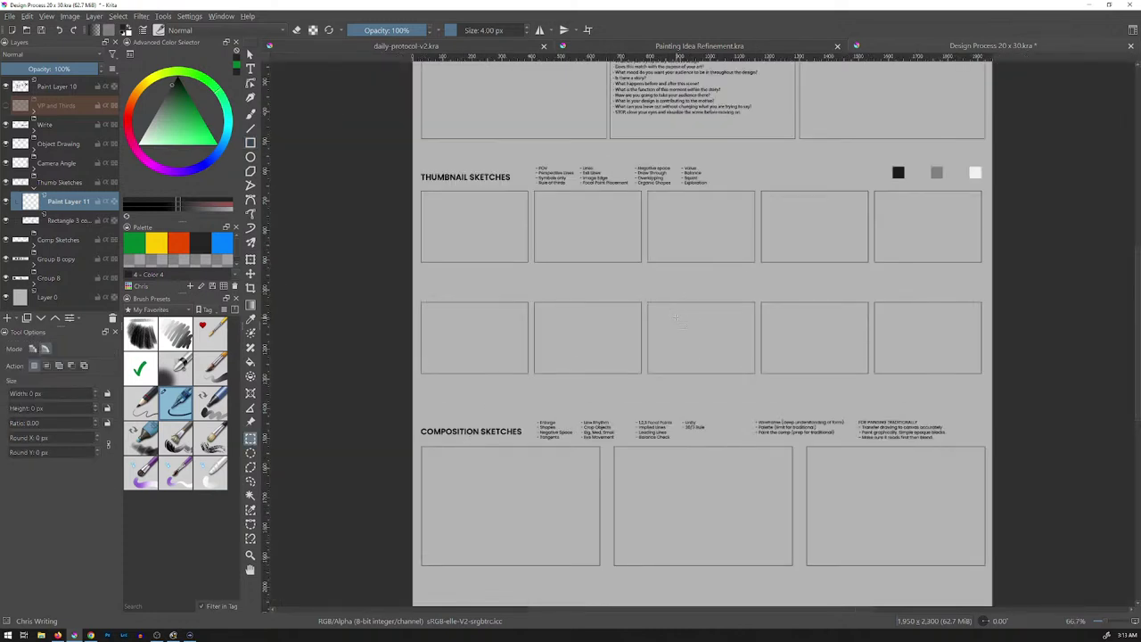
{"action": "left_click_drag", "start_coordinate": [412, 186], "coordinate": [794, 375]}
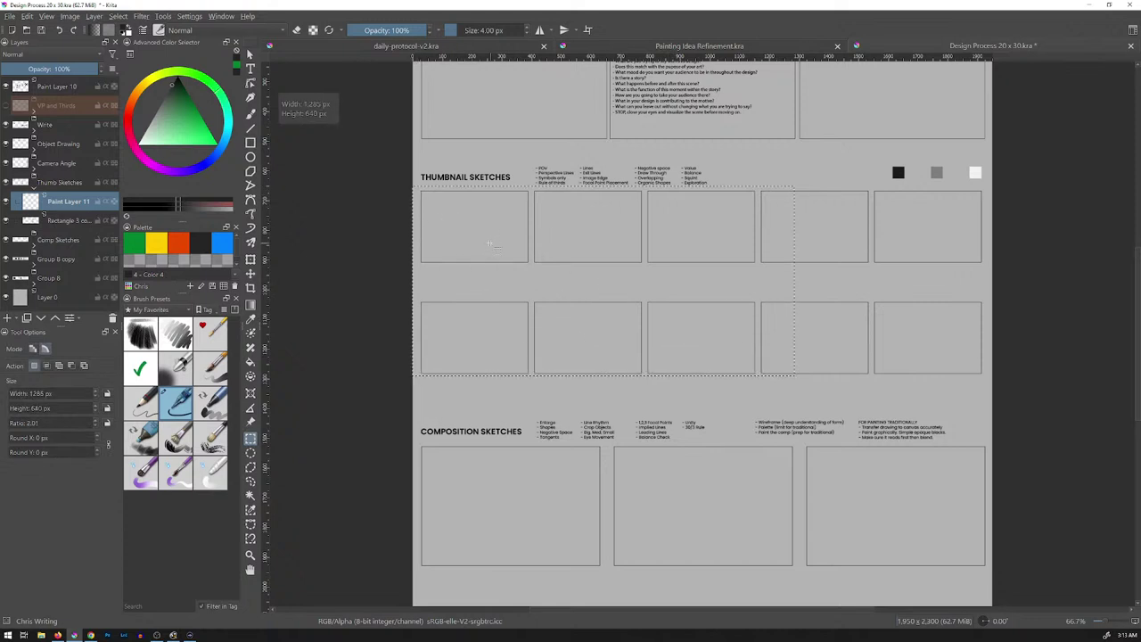
{"action": "left_click", "coordinate": [418, 189]}
{"action": "left_click_drag", "start_coordinate": [419, 189], "coordinate": [993, 373]}
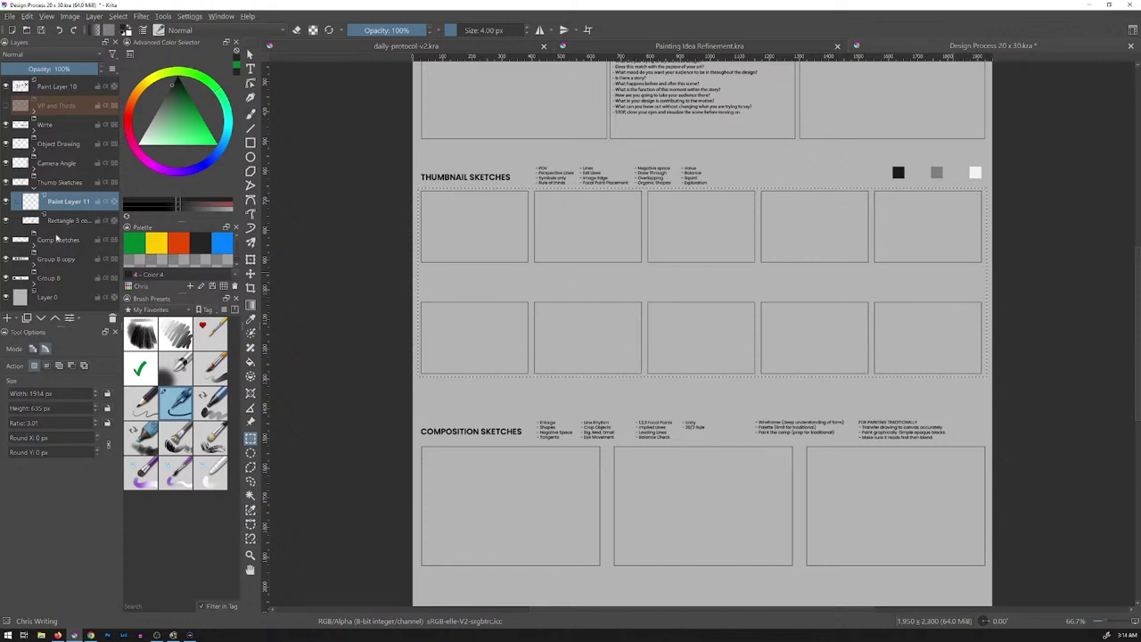
Delete the boxes from the Rectangle 3 copy layer, deselect, and return to 100% zoom
{"action": "left_click", "coordinate": [62, 222]}
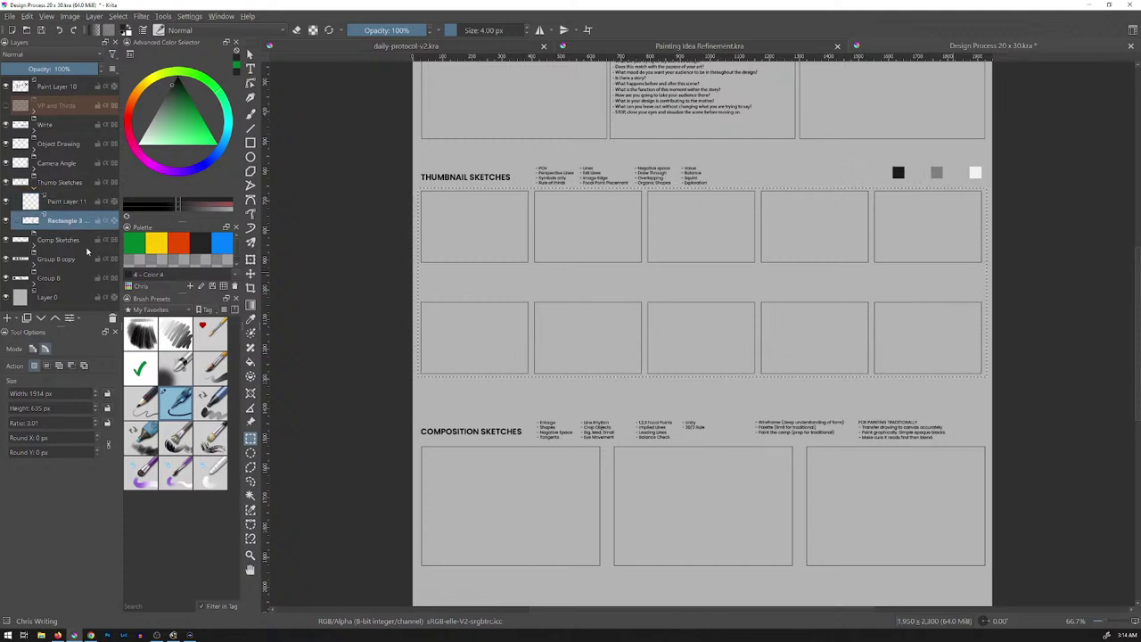
{"action": "key", "text": "Delete"}
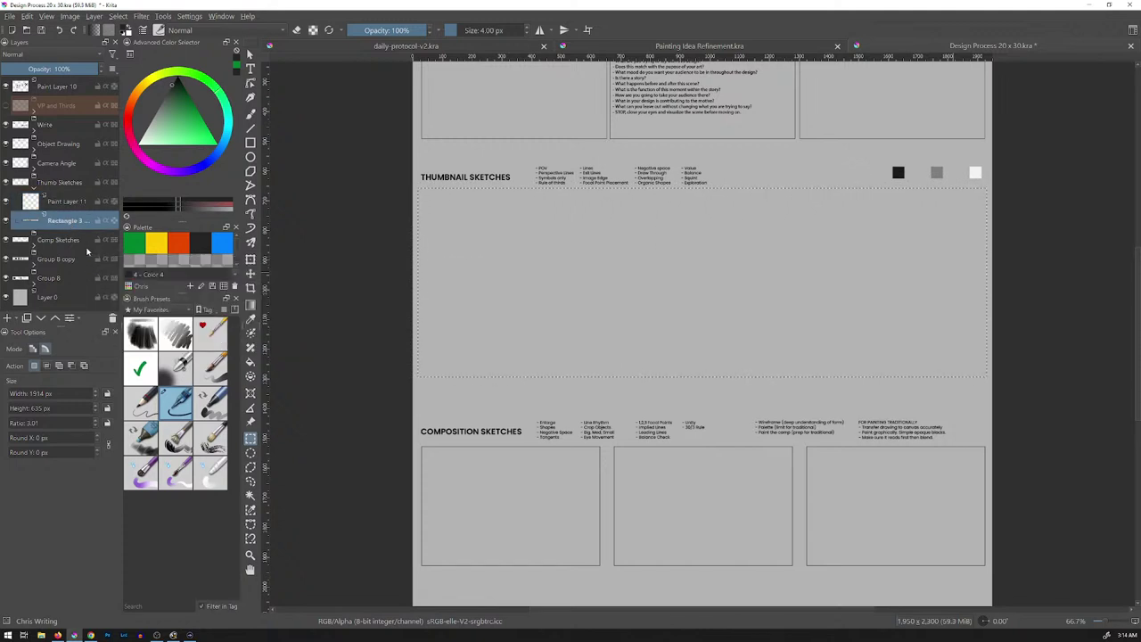
{"action": "key", "text": "ctrl+shift+a"}
{"action": "key", "text": "1"}
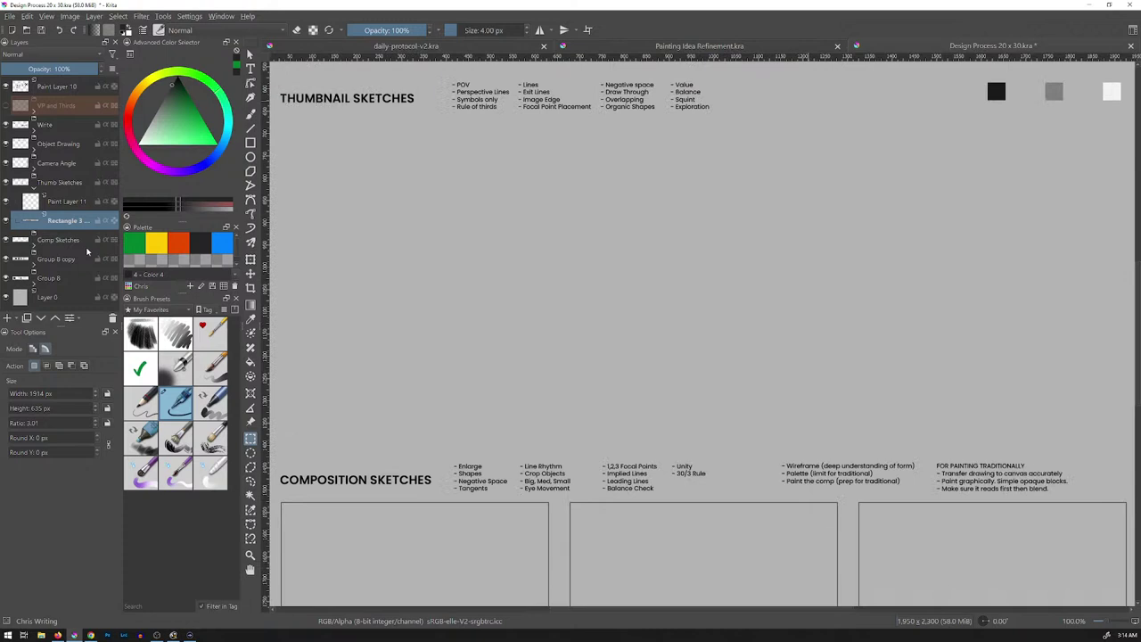
Draw a tall 201×300 px rectangle frame on Paint Layer 11 under THUMBNAIL SKETCHES
{"action": "left_click_drag", "start_coordinate": [573, 183], "coordinate": [604, 208]}
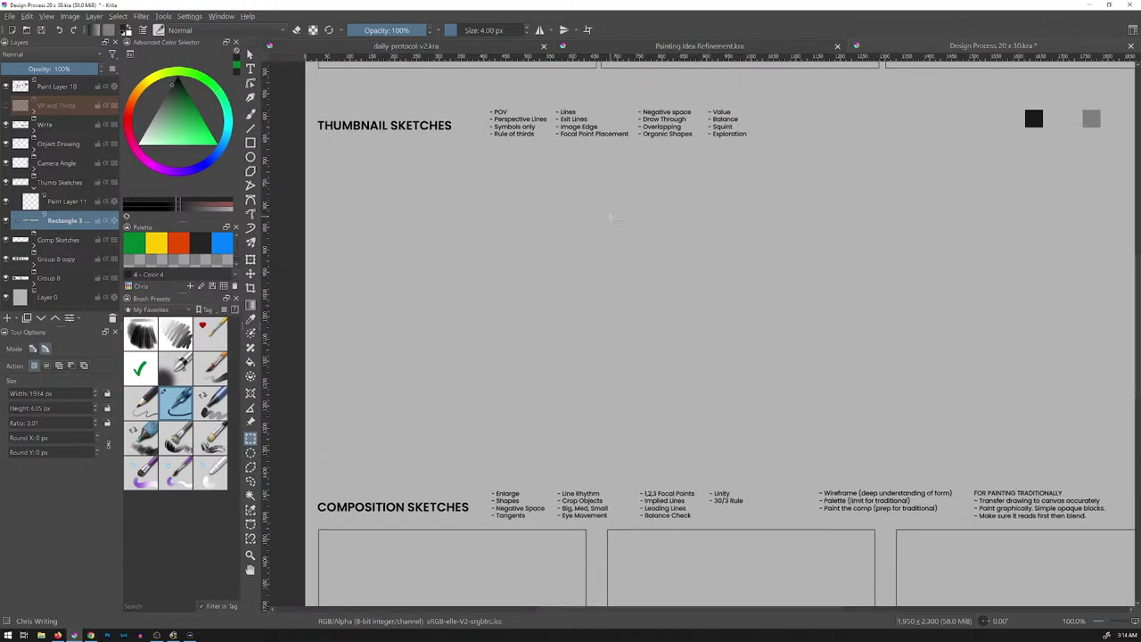
{"action": "key", "text": "r"}
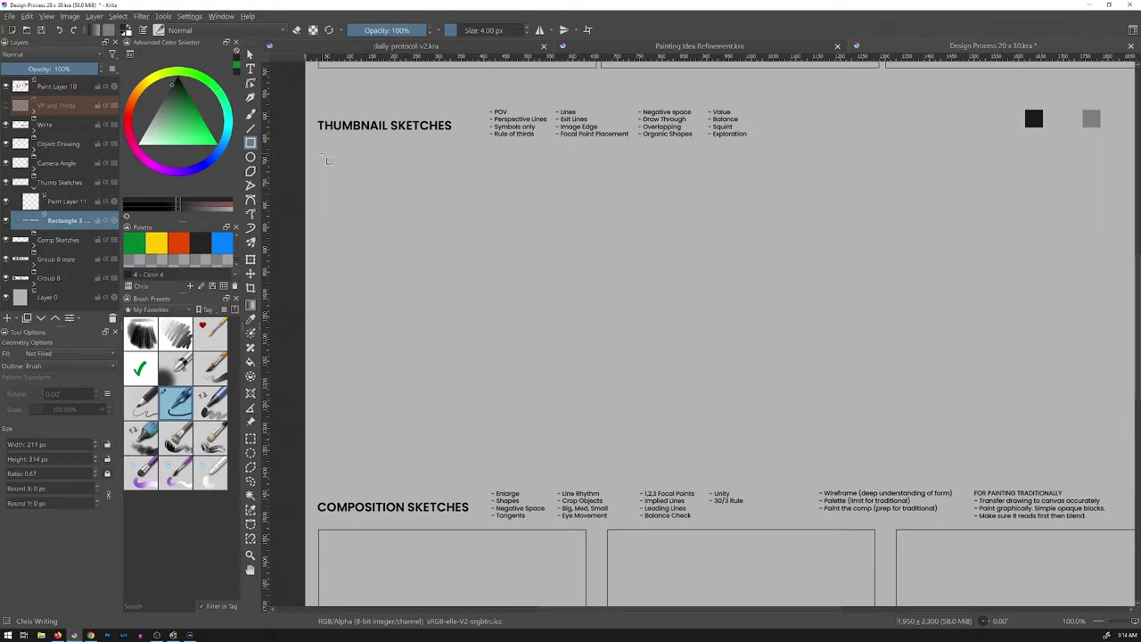
{"action": "left_click", "coordinate": [70, 204]}
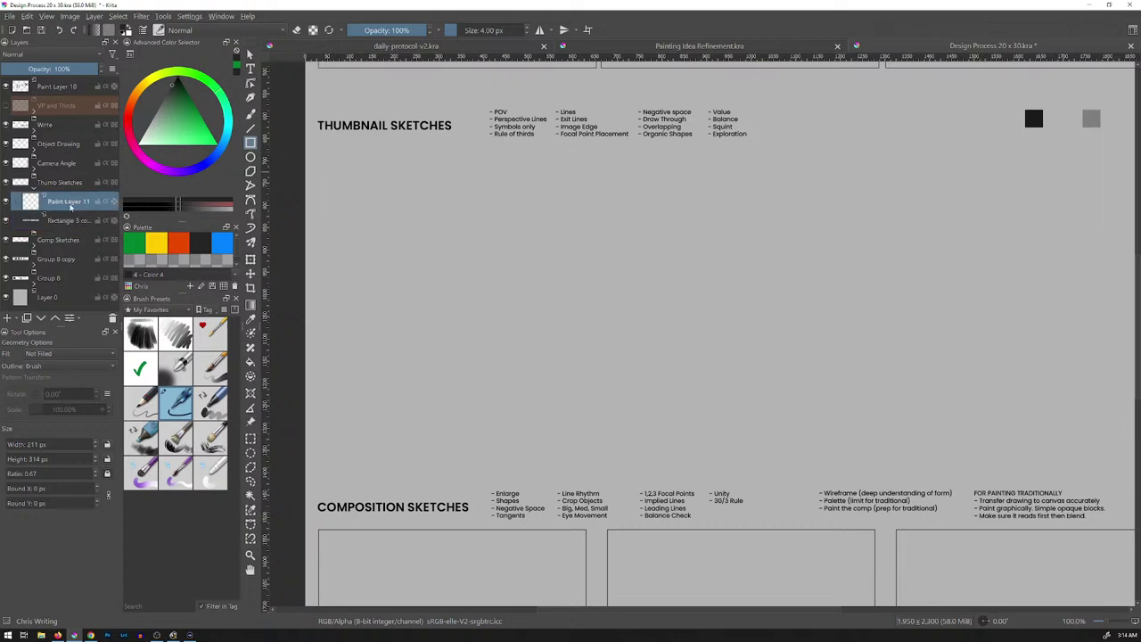
{"action": "left_click", "coordinate": [328, 159]}
{"action": "left_click_drag", "start_coordinate": [328, 158], "coordinate": [448, 296]}
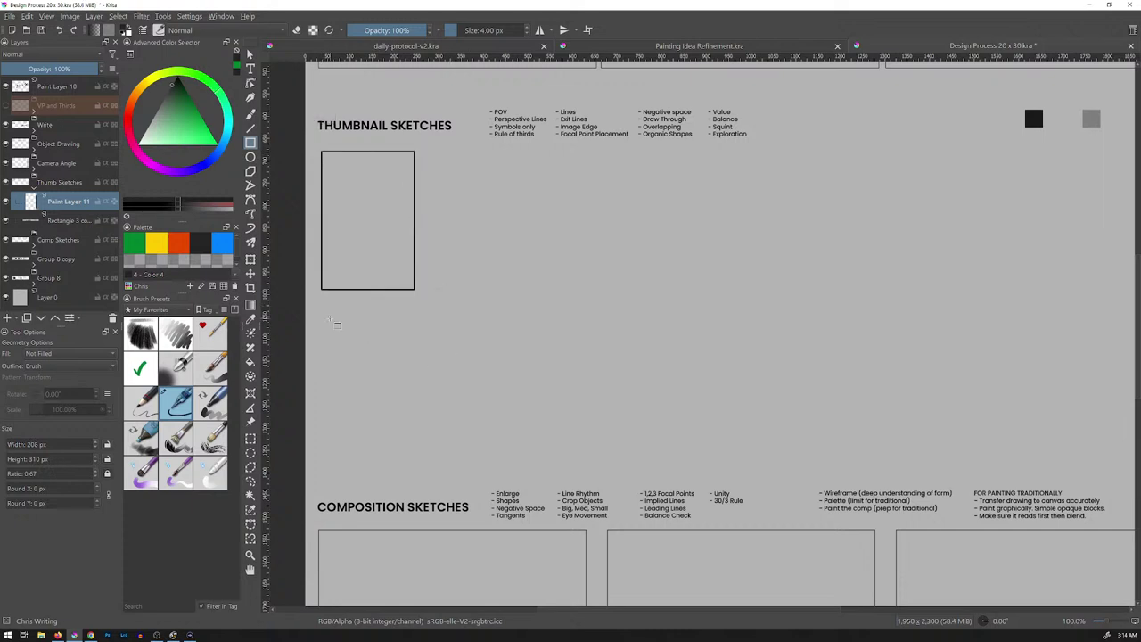
Undo the stray second frame and the extra empty layer, then duplicate the frame layer
{"action": "key", "text": "Insert"}
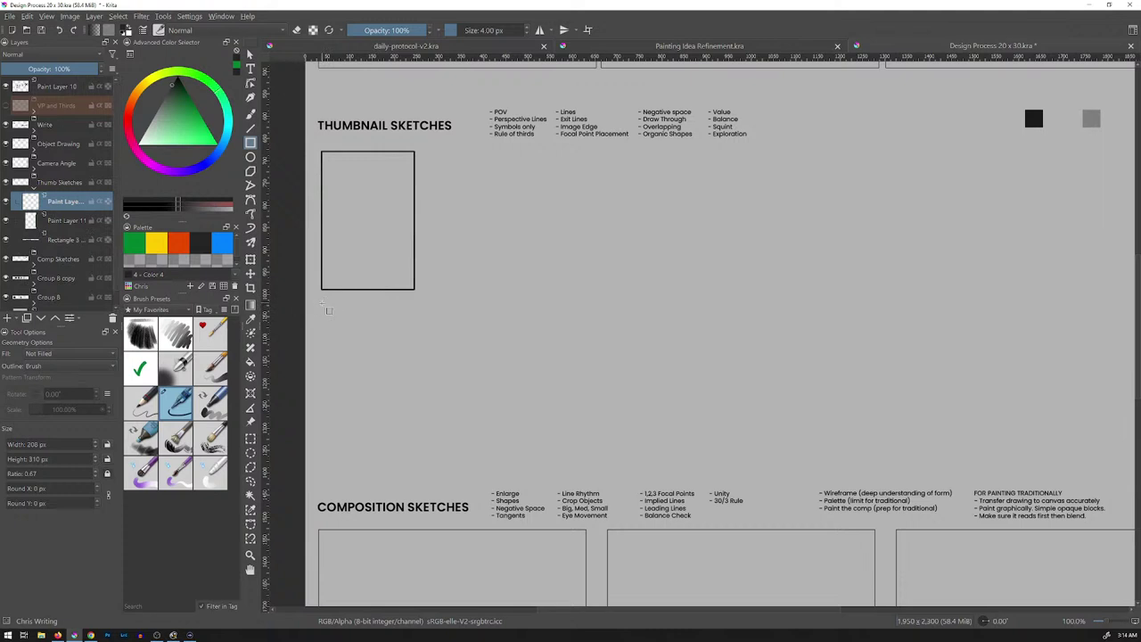
{"action": "left_click_drag", "start_coordinate": [321, 311], "coordinate": [445, 453]}
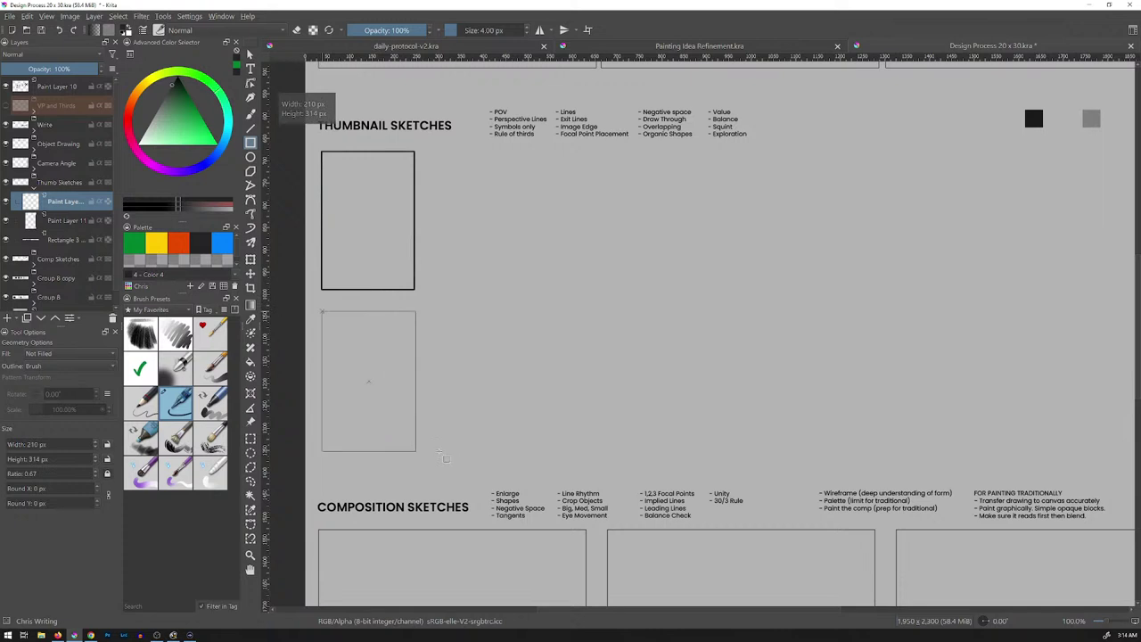
{"action": "key", "text": "ctrl+z"}
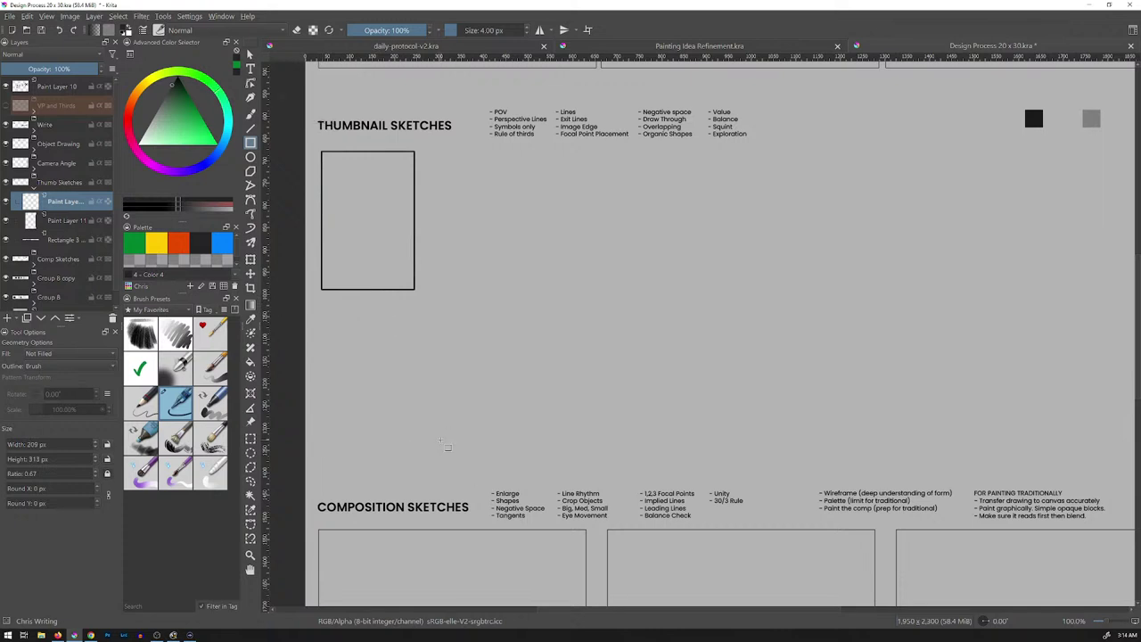
{"action": "key", "text": "ctrl+z"}
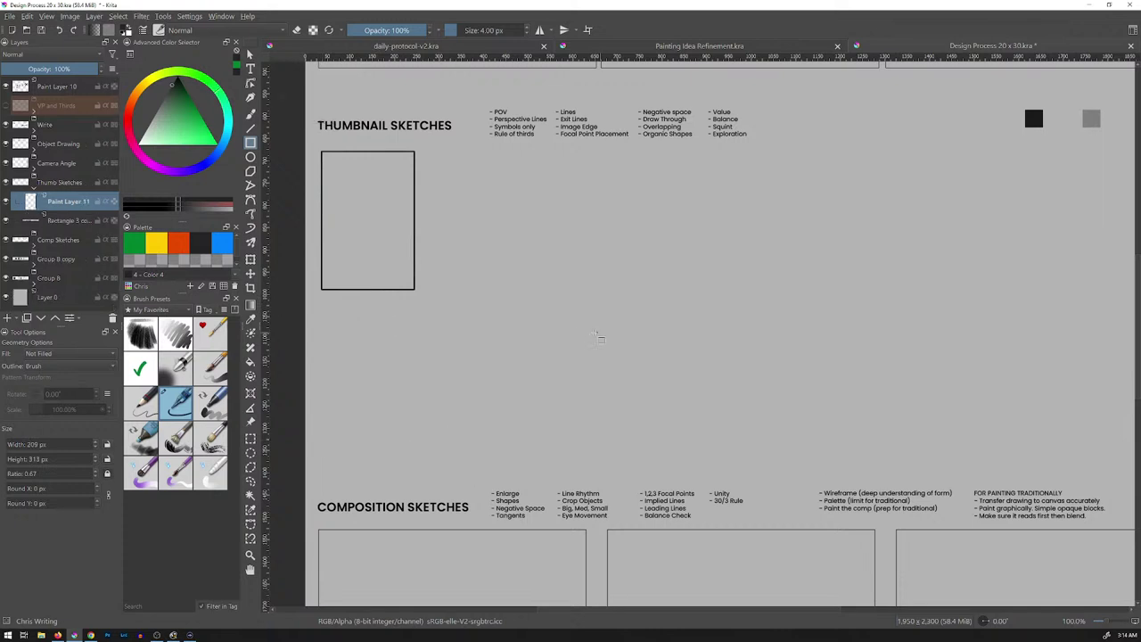
{"action": "key", "text": "ctrl+j"}
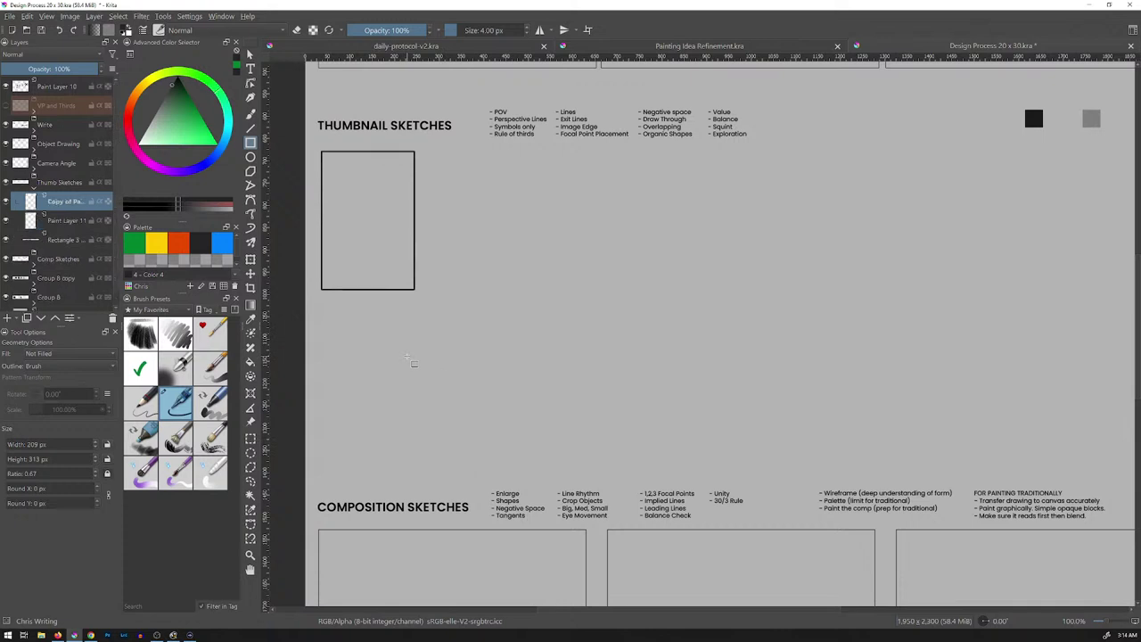
Move the copied frame below the original, nudging it to leave a small gap
{"action": "key", "text": "t"}
{"action": "left_click_drag", "start_coordinate": [406, 233], "coordinate": [401, 369]}
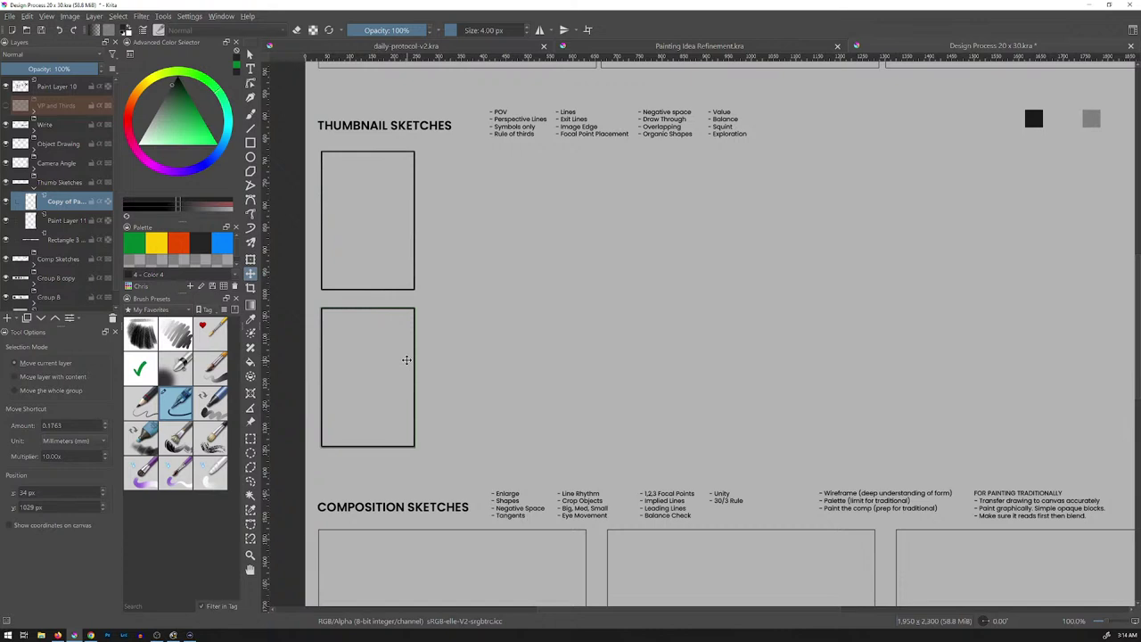
{"action": "left_click_drag", "start_coordinate": [377, 354], "coordinate": [378, 340]}
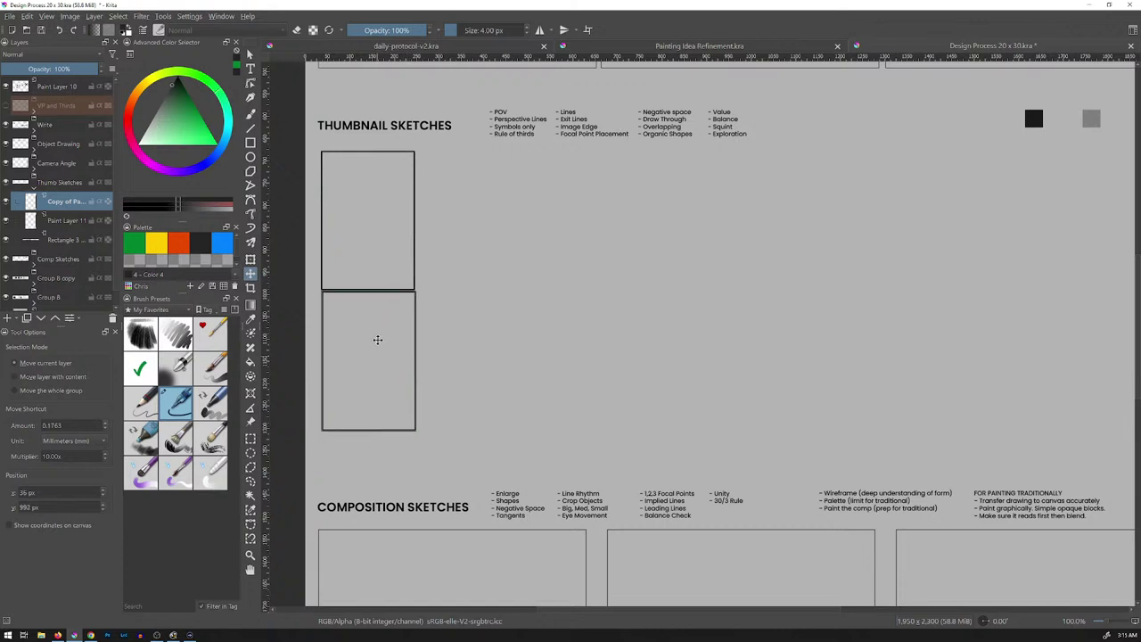
{"action": "key", "text": "Left"}
{"action": "key", "text": "Left"}
{"action": "key", "text": "Down"}
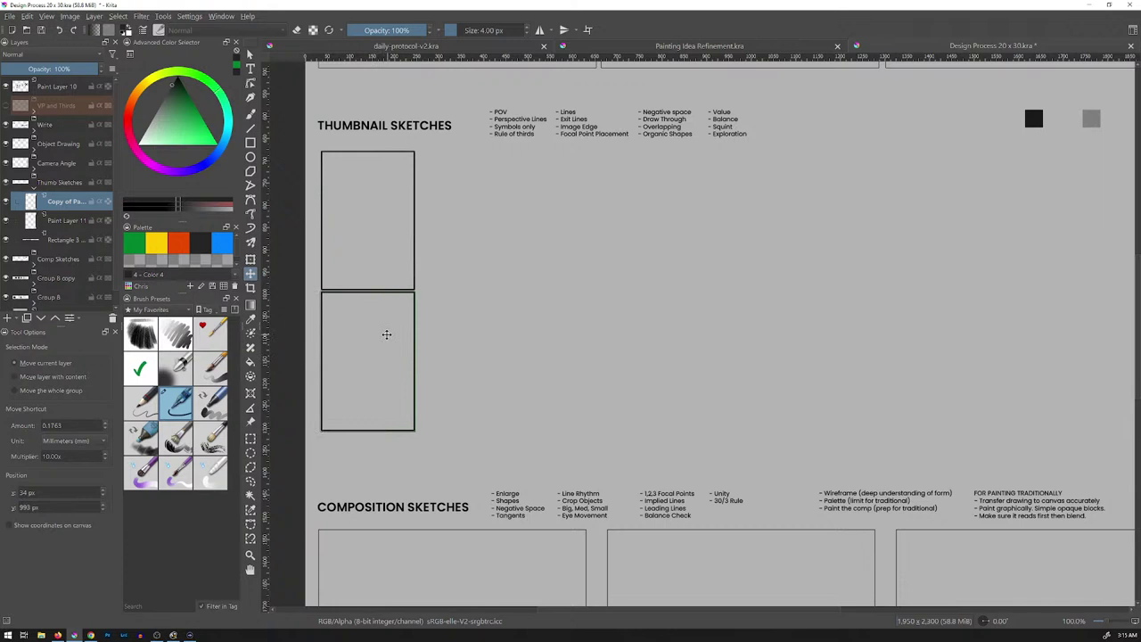
{"action": "key", "text": "Down"}
{"action": "key", "text": "Down"}
{"action": "key", "text": "Down"}
{"action": "key", "text": "Down"}
{"action": "key", "text": "Down"}
{"action": "key", "text": "Down"}
{"action": "key", "text": "Down"}
{"action": "key", "text": "Down"}
{"action": "key", "text": "Down"}
{"action": "key", "text": "Down"}
{"action": "key", "text": "Down"}
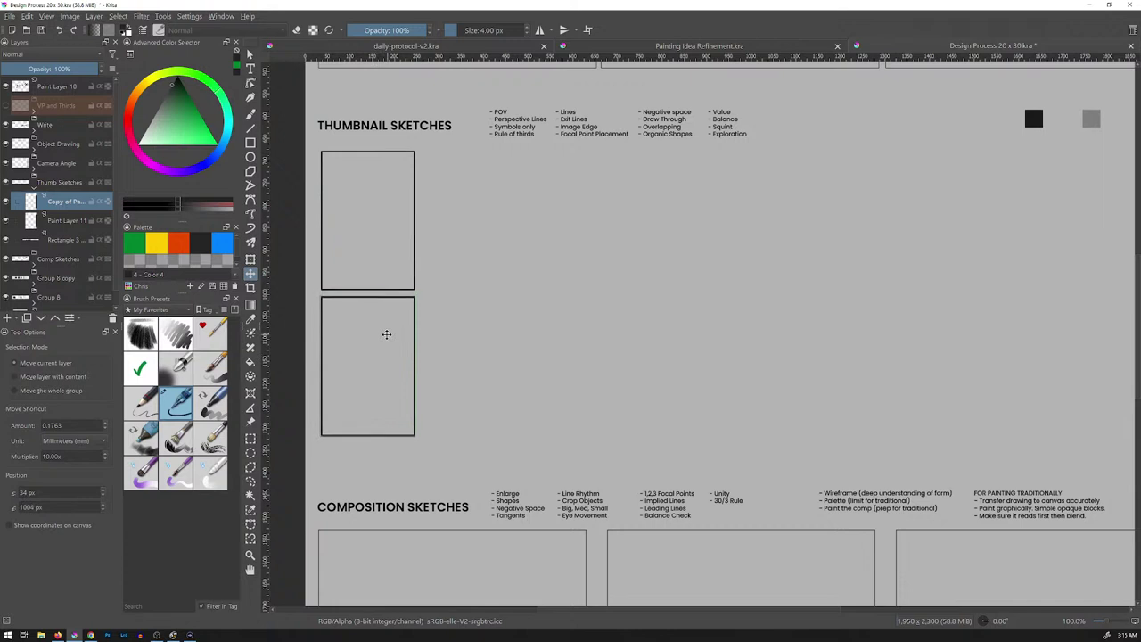
{"action": "key", "text": "Down"}
{"action": "key", "text": "Down"}
{"action": "key", "text": "Down"}
{"action": "key", "text": "Down"}
{"action": "key", "text": "Down"}
{"action": "key", "text": "Down"}
{"action": "key", "text": "Down"}
{"action": "key", "text": "Down"}
{"action": "key", "text": "Down"}
{"action": "key", "text": "Down"}
{"action": "key", "text": "Down"}
{"action": "key", "text": "Down"}
{"action": "key", "text": "Down"}
{"action": "key", "text": "Down"}
{"action": "key", "text": "Down"}
{"action": "key", "text": "Down"}
{"action": "key", "text": "Down"}
{"action": "key", "text": "Down"}
{"action": "key", "text": "Down"}
{"action": "key", "text": "Down"}
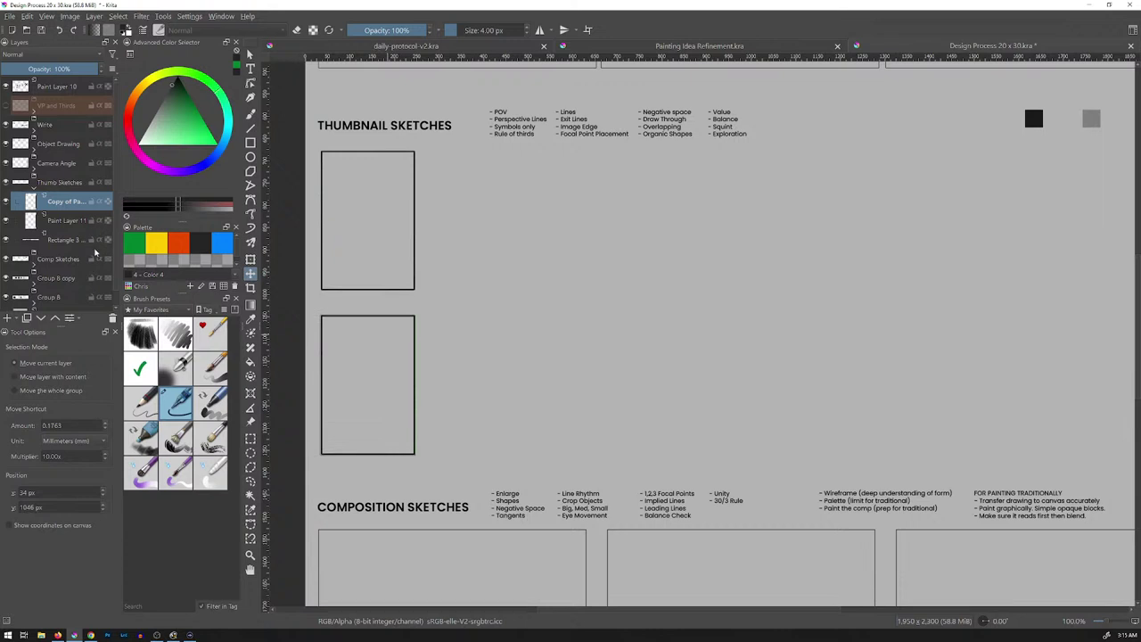
Duplicate both frame layers and shift the copied pair right into a second column
{"action": "left_click", "coordinate": [72, 223], "text": "ctrl"}
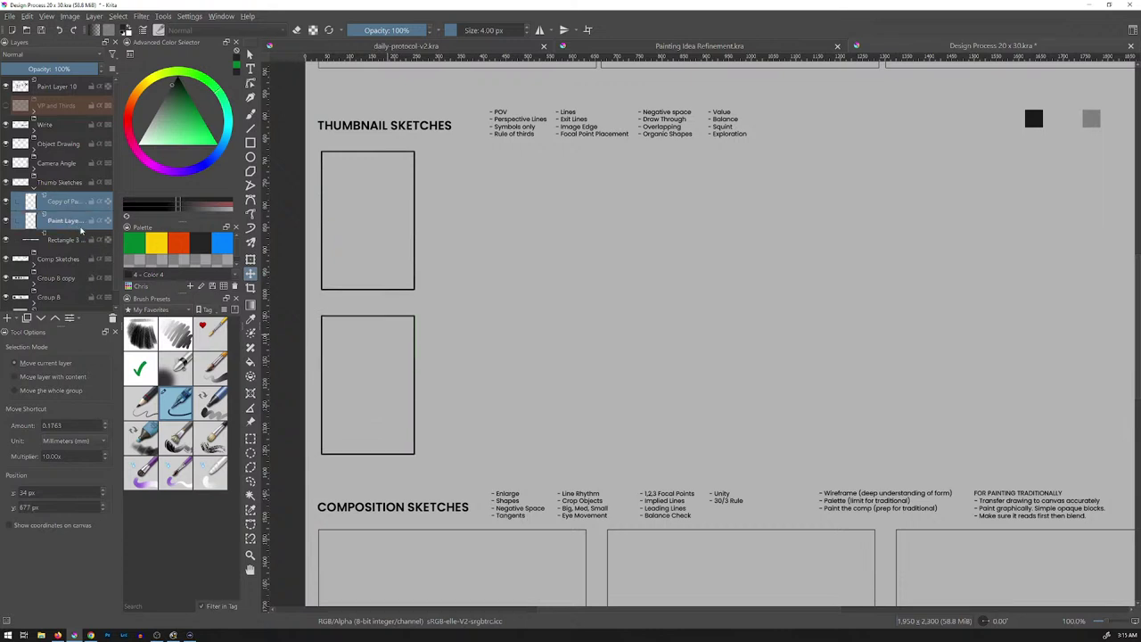
{"action": "mouse_move", "coordinate": [101, 258]}
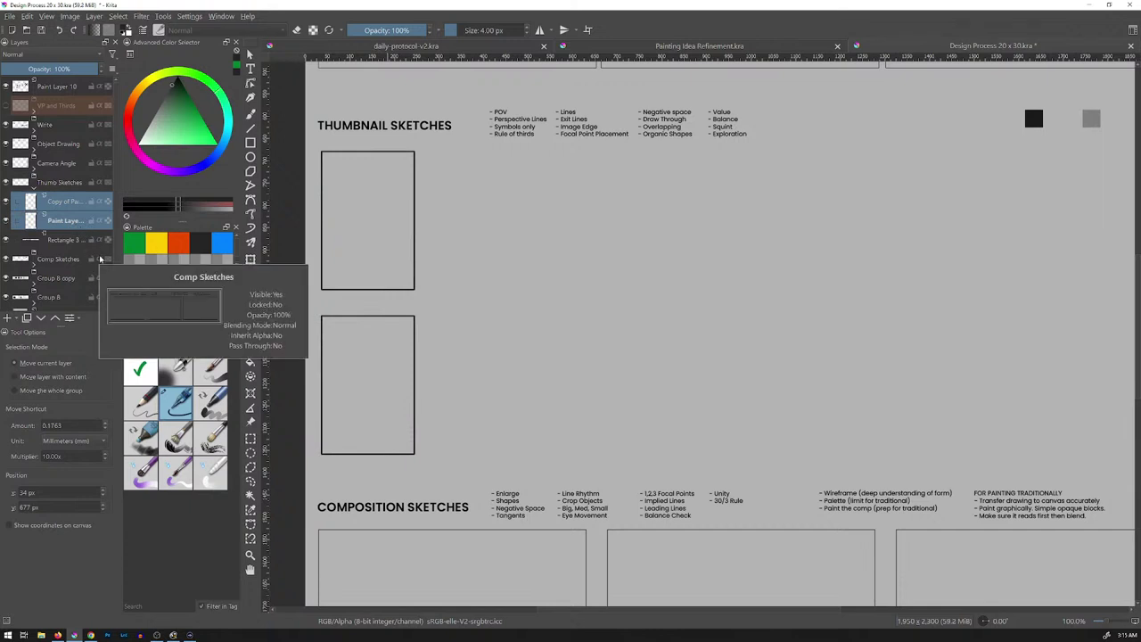
{"action": "key", "text": "ctrl+j"}
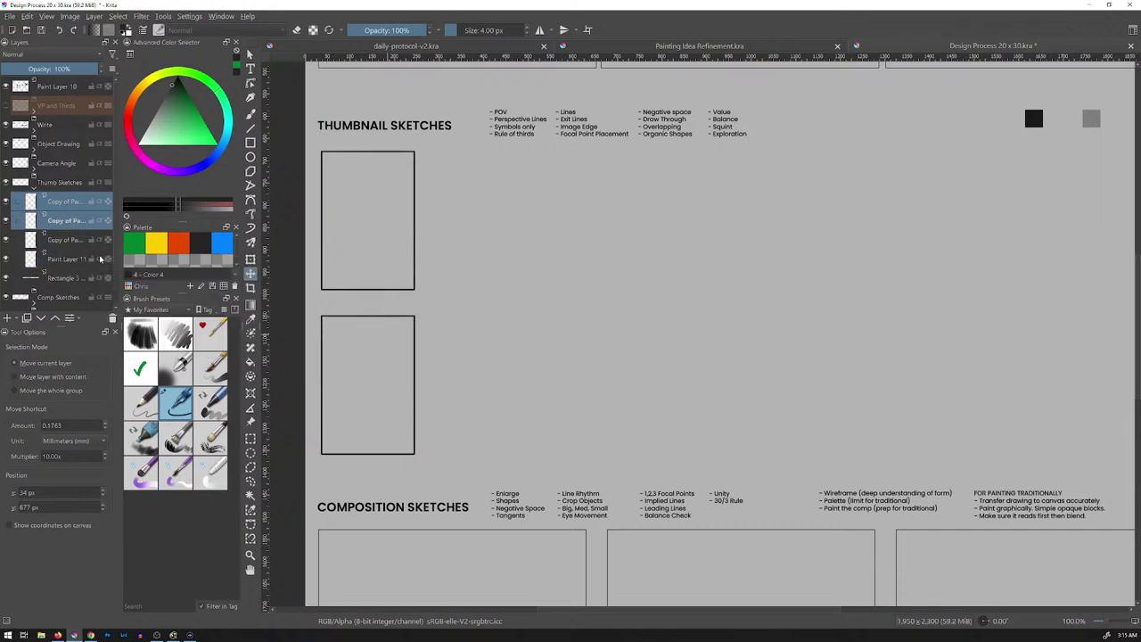
{"action": "left_click_drag", "start_coordinate": [413, 300], "coordinate": [516, 296]}
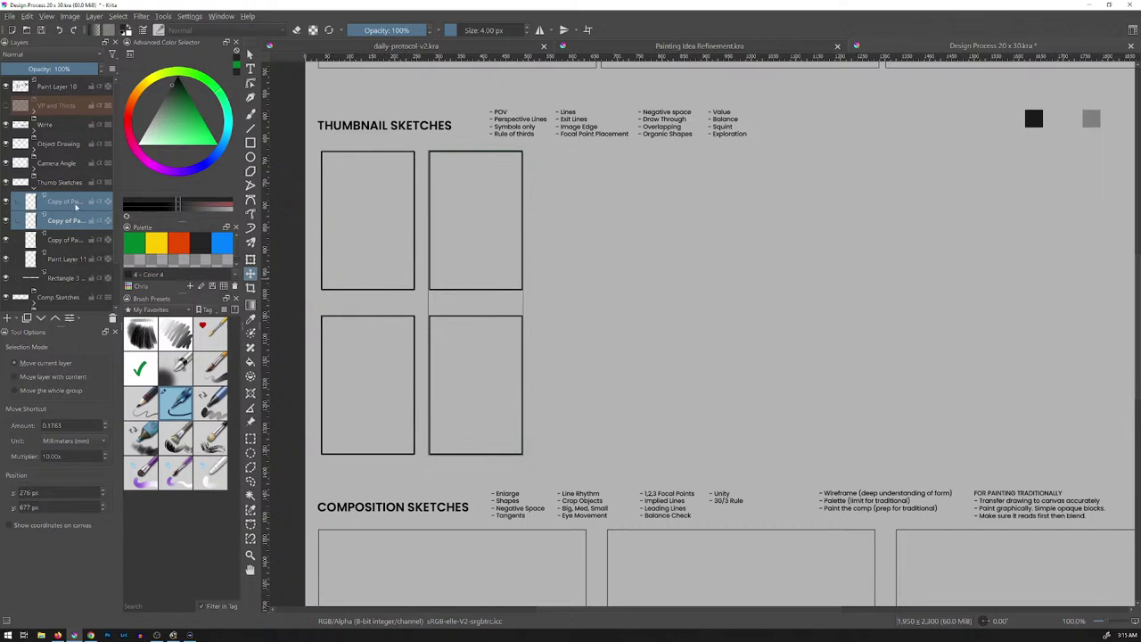
Duplicate the four frame layers and move the copies to the right
{"action": "left_click", "coordinate": [79, 262]}
{"action": "left_click", "coordinate": [70, 203], "text": "shift"}
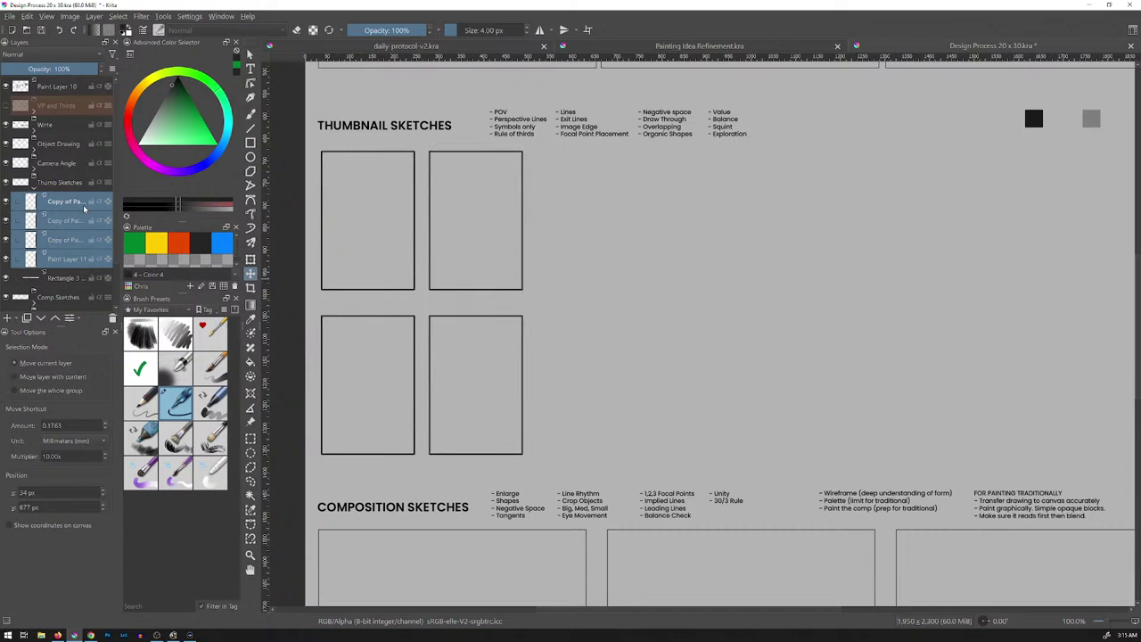
{"action": "key", "text": "ctrl+j"}
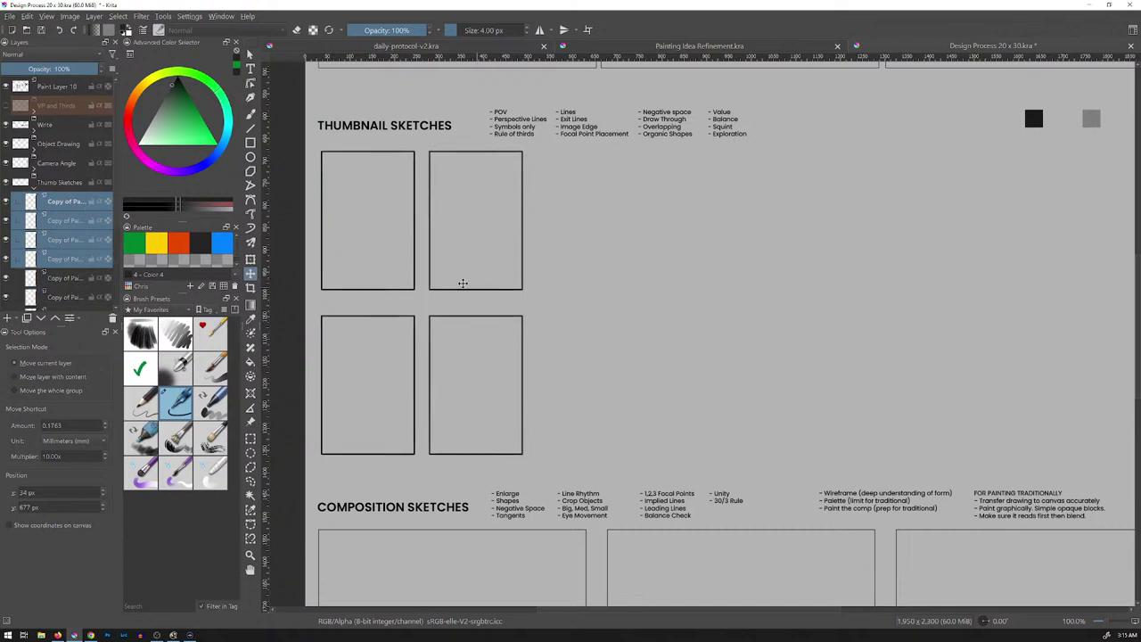
{"action": "left_click_drag", "start_coordinate": [450, 285], "coordinate": [653, 286]}
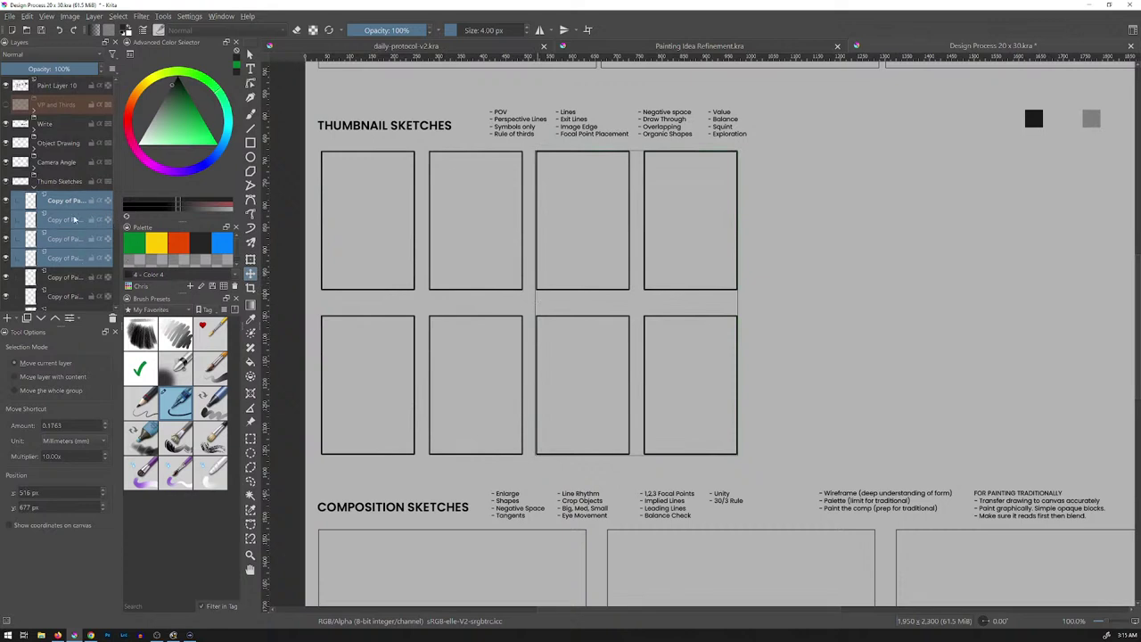
Shift the selected copied frames right into a fifth column and align them
{"action": "left_click", "coordinate": [72, 201]}
{"action": "left_click", "coordinate": [75, 222], "text": "ctrl"}
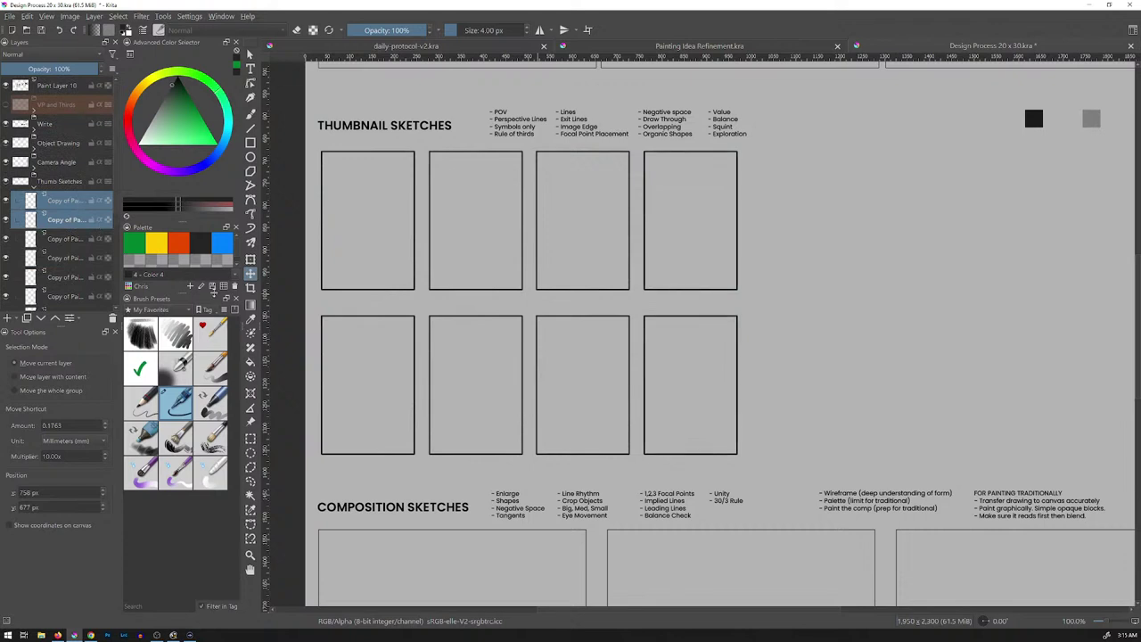
{"action": "left_click_drag", "start_coordinate": [654, 301], "coordinate": [761, 303]}
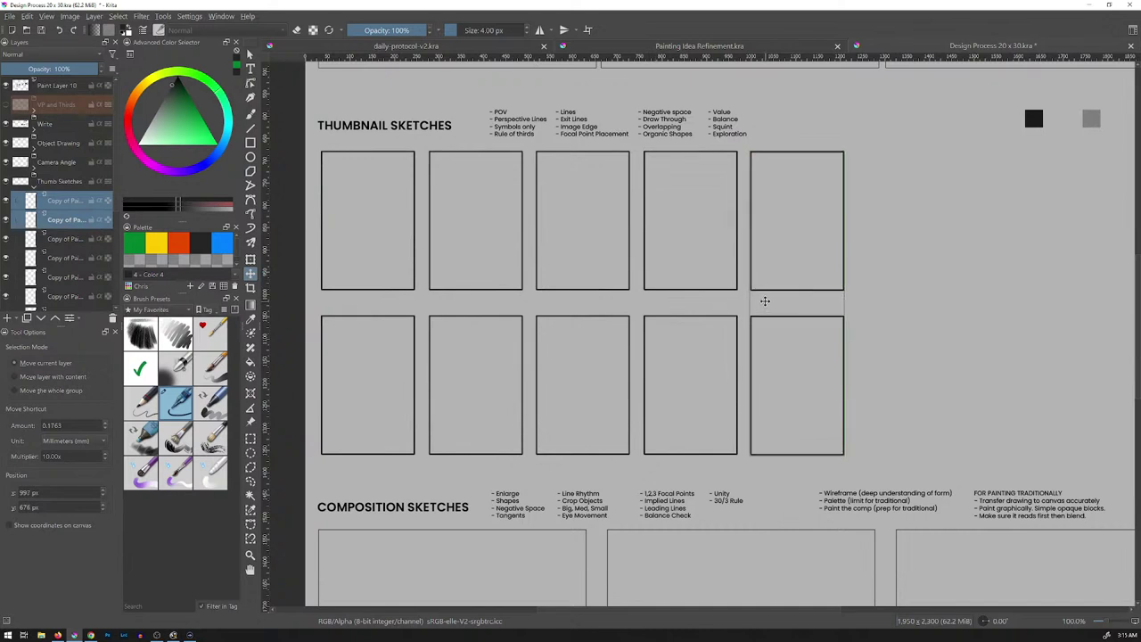
{"action": "left_click_drag", "start_coordinate": [805, 245], "coordinate": [805, 244]}
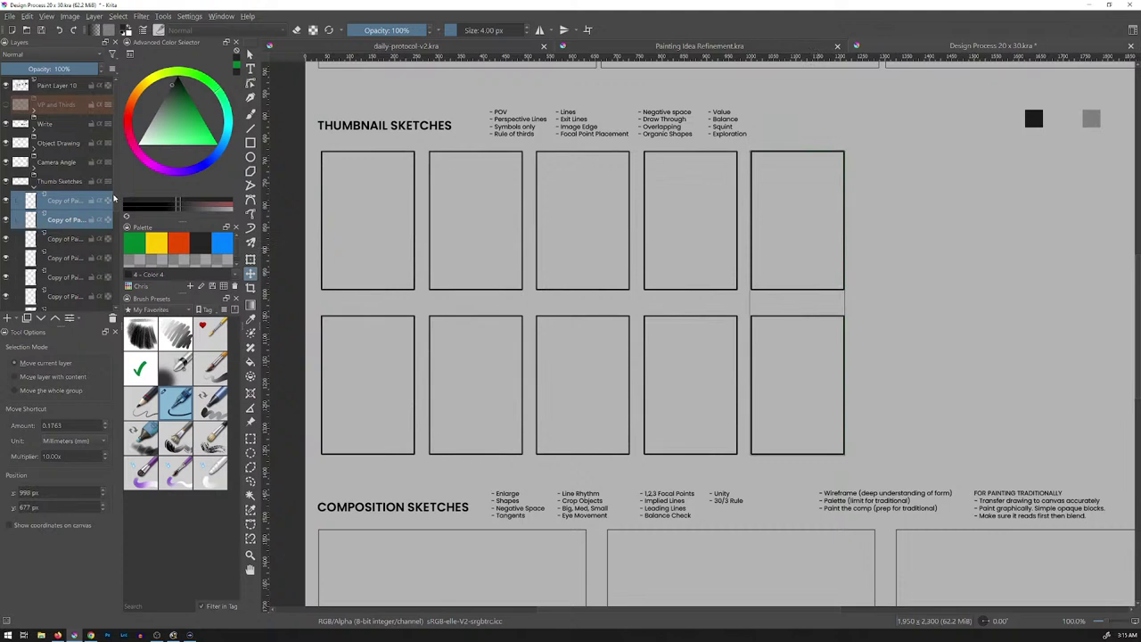
{"action": "scroll", "coordinate": [116, 198], "scroll_direction": "down", "scroll_amount": 4}
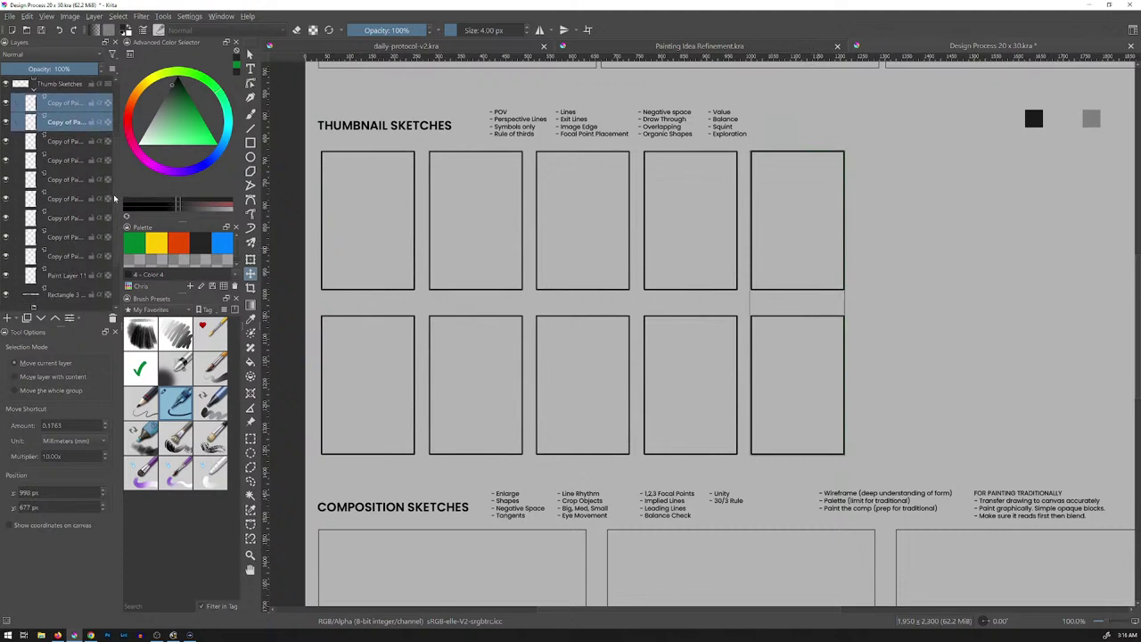
Merge the nine frame copy layers together and down into Paint Layer 11
{"action": "left_click", "coordinate": [71, 102]}
{"action": "scroll", "coordinate": [114, 205], "scroll_direction": "down", "scroll_amount": 1}
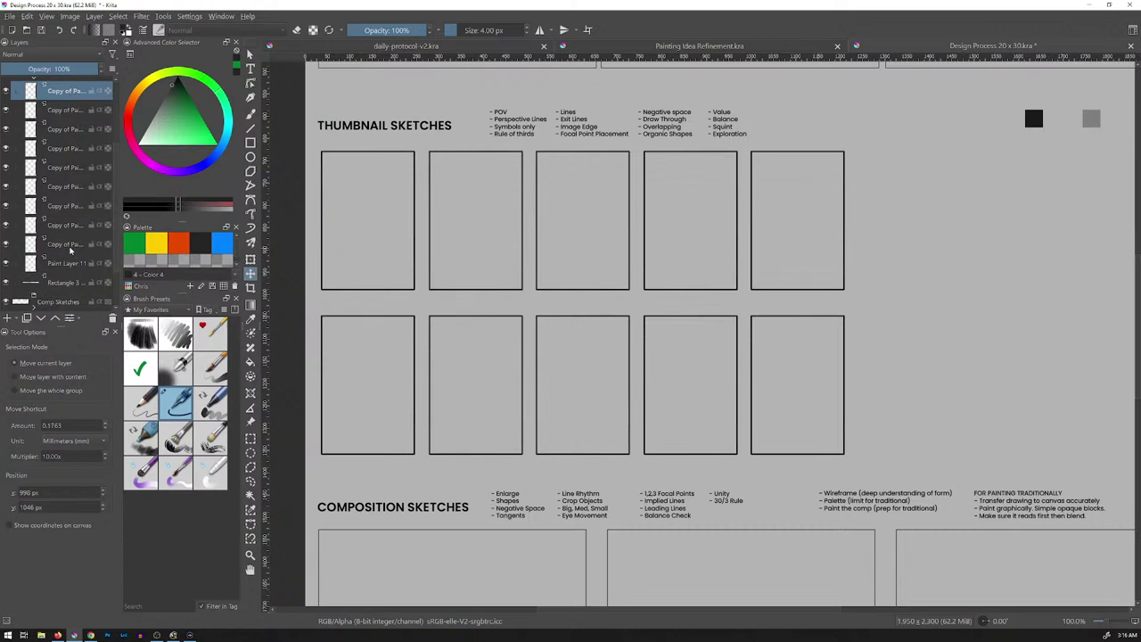
{"action": "left_click", "coordinate": [79, 247], "text": "shift"}
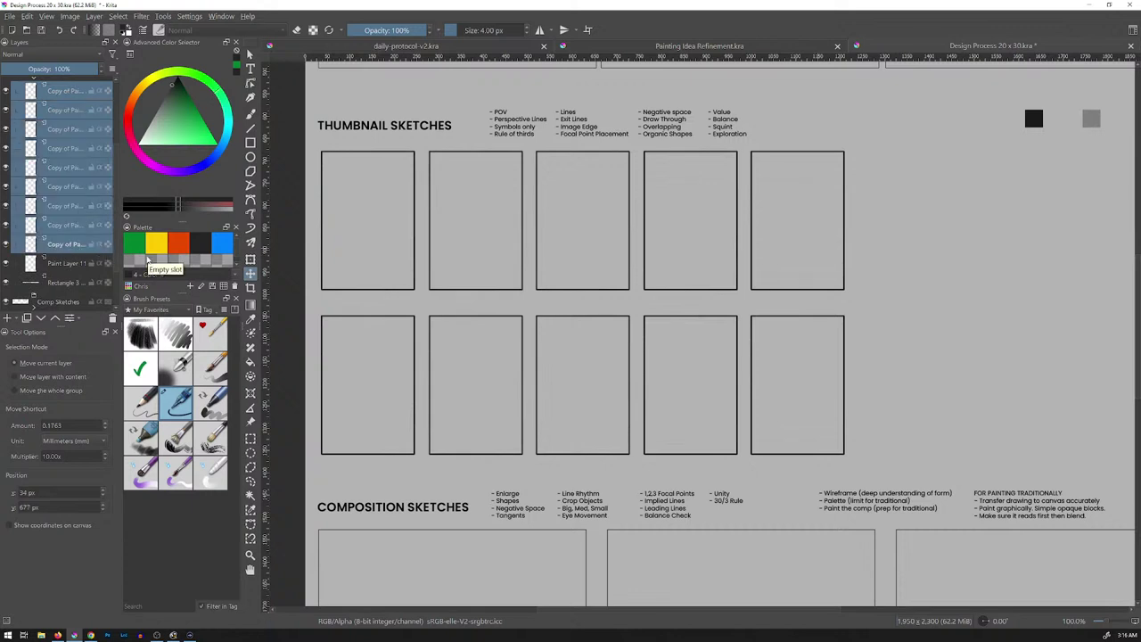
{"action": "key", "text": "ctrl+e"}
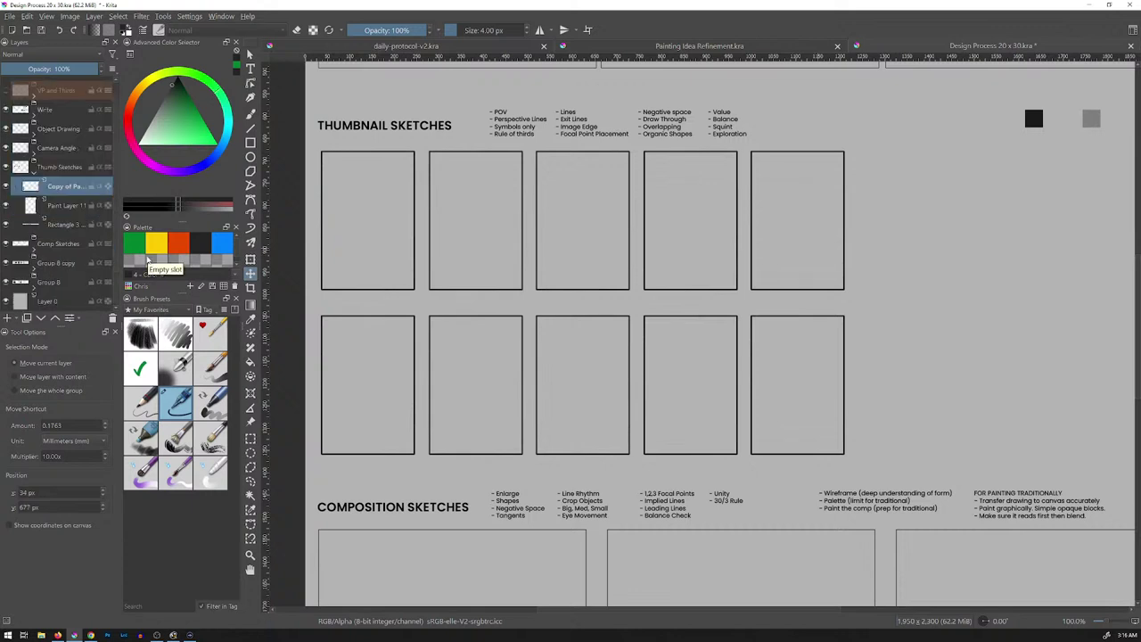
{"action": "left_click", "coordinate": [7, 206]}
{"action": "left_click", "coordinate": [6, 205]}
{"action": "key", "text": "ctrl+e"}
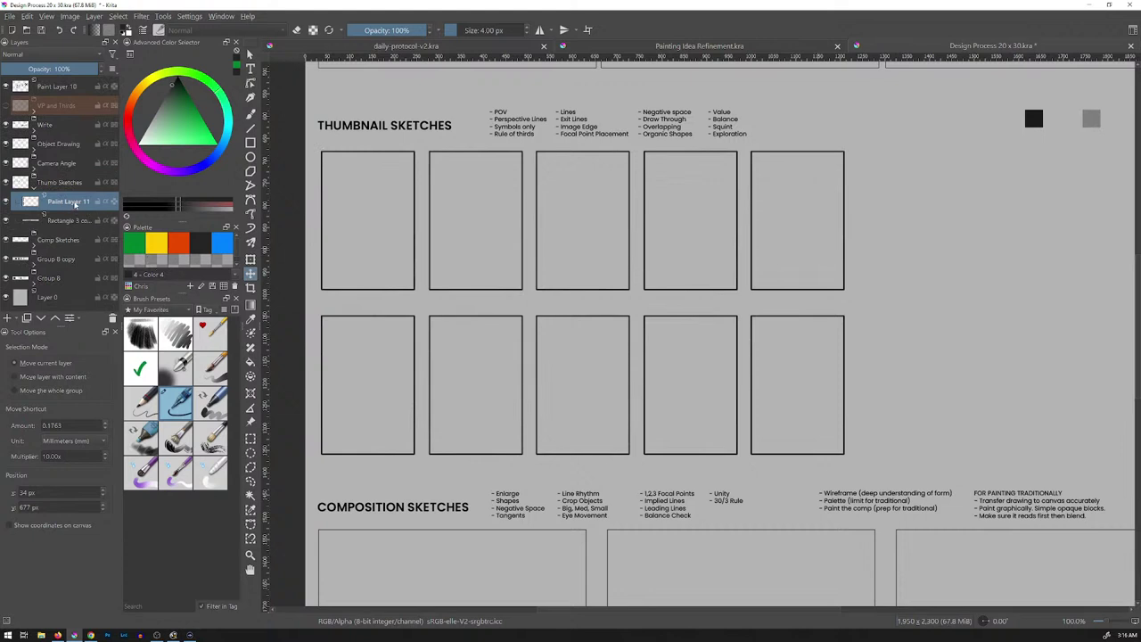
Rename the merged frame layer to '20 x 30 rectangle'
{"action": "key", "text": "F2"}
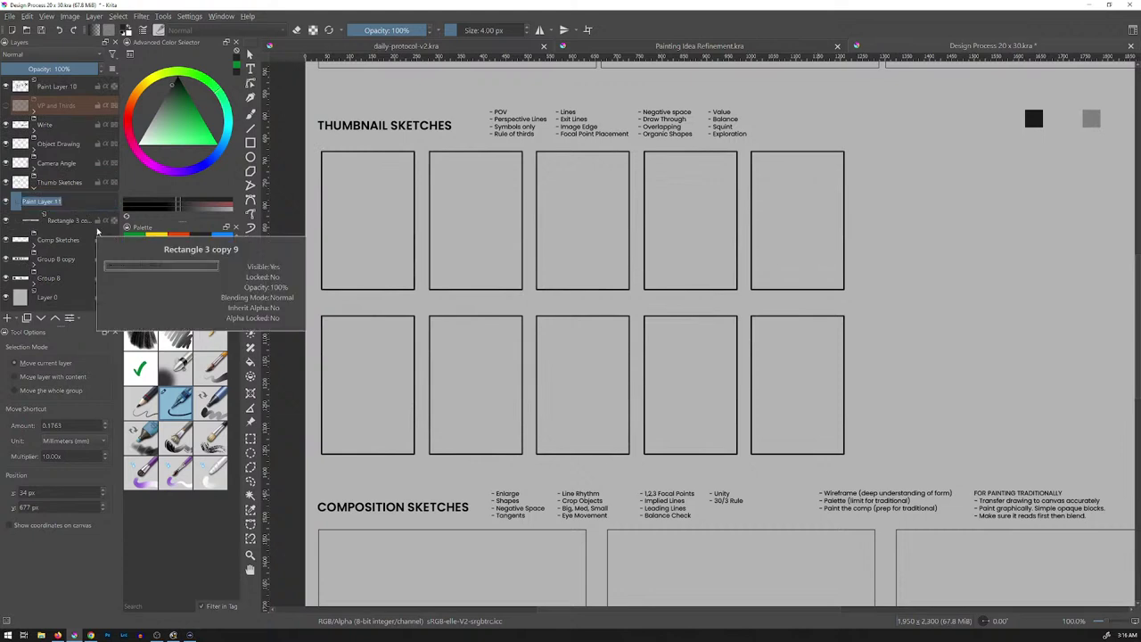
{"action": "type", "text": "23"}
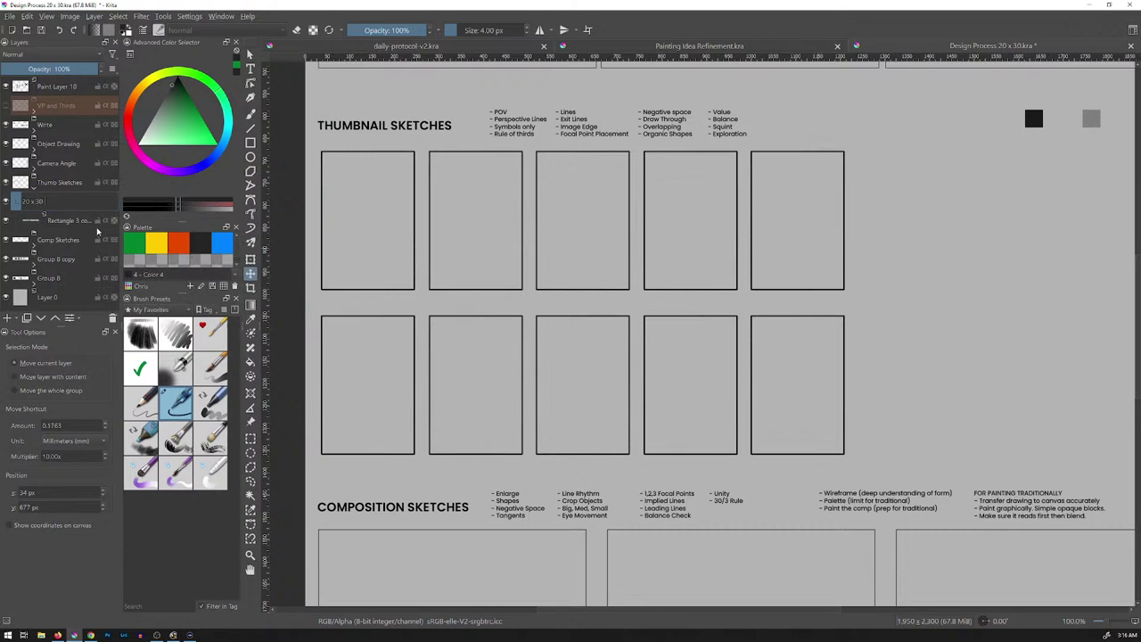
{"action": "type", "text": "rectangle"}
{"action": "key", "text": "Return"}
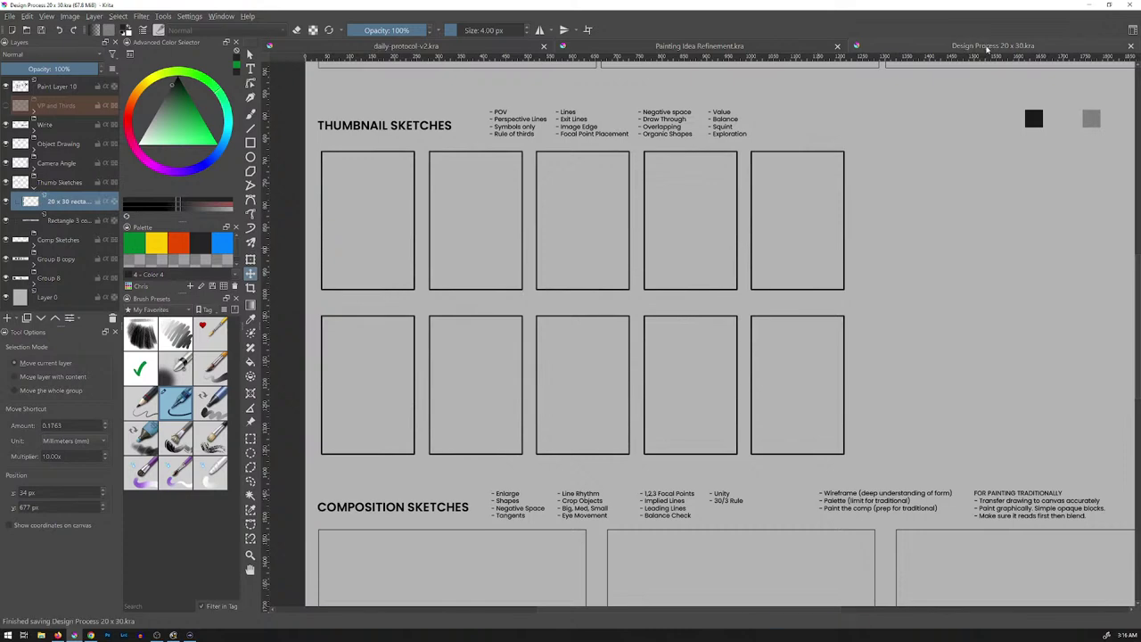
Hide the handwritten 20 x 30 note layer before saving a copy
{"action": "mouse_move", "coordinate": [779, 140]}
{"action": "left_mouse_down"}
{"action": "mouse_move", "coordinate": [777, 307]}
{"action": "mouse_move", "coordinate": [791, 402]}
{"action": "mouse_move", "coordinate": [798, 367]}
{"action": "left_mouse_up"}
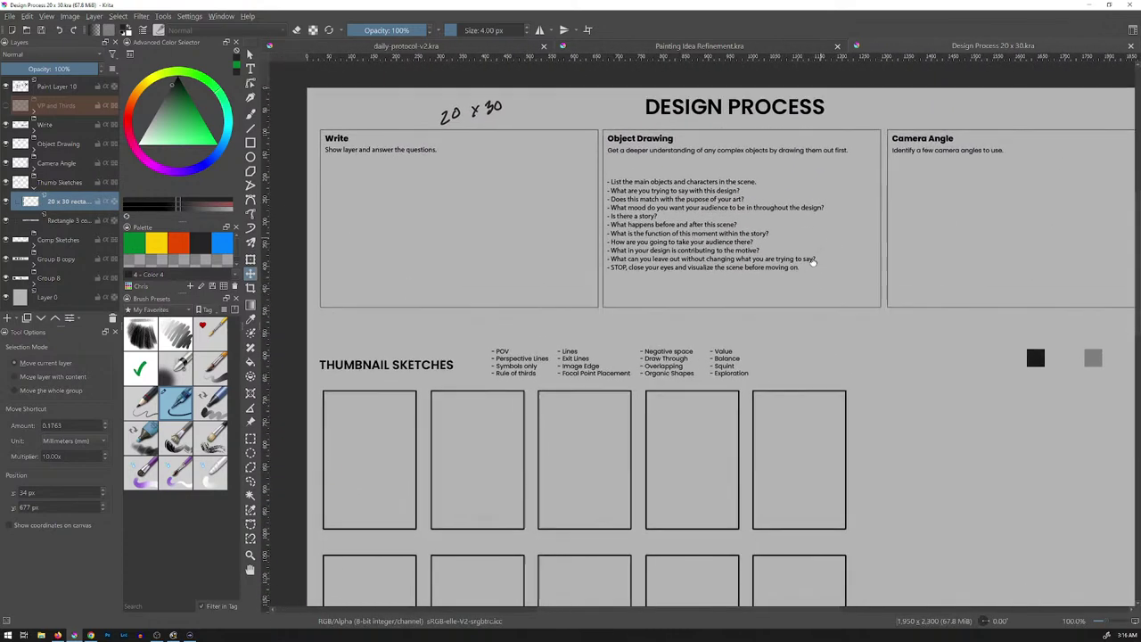
{"action": "left_click", "coordinate": [7, 88]}
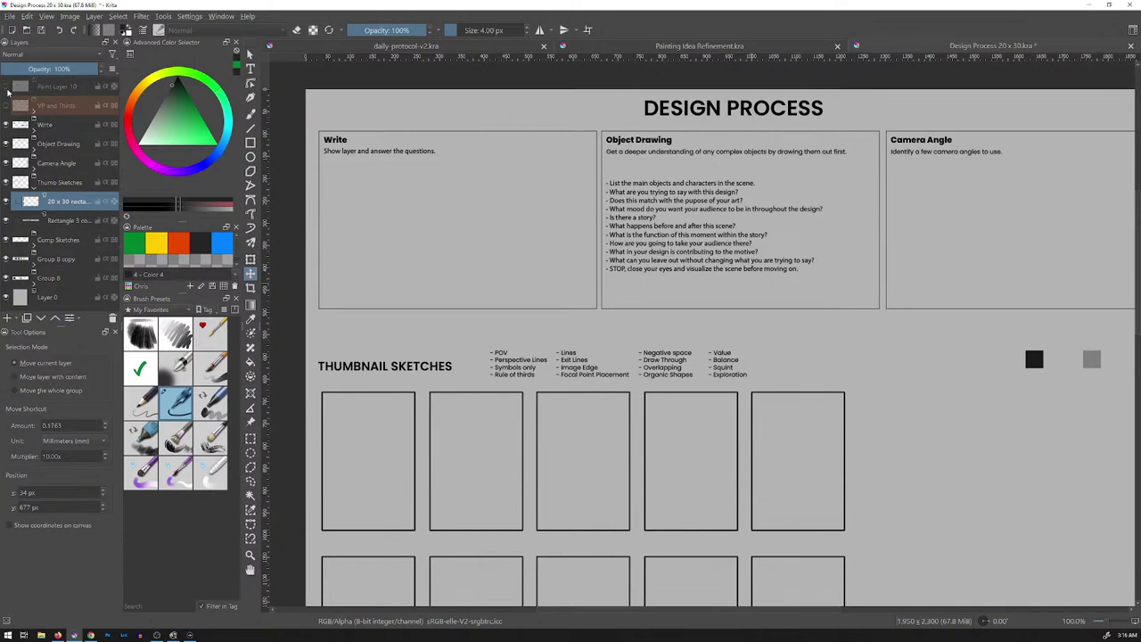
{"action": "left_click", "coordinate": [10, 16]}
{"action": "key", "text": "Escape"}
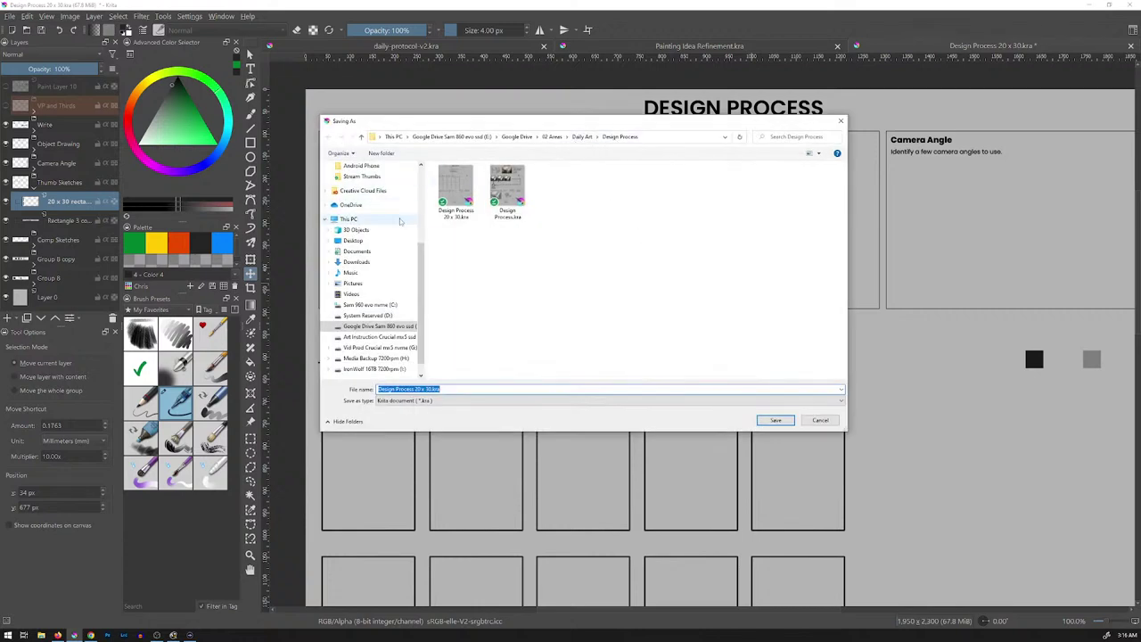
{"action": "scroll", "coordinate": [383, 227], "scroll_direction": "up", "scroll_amount": 5}
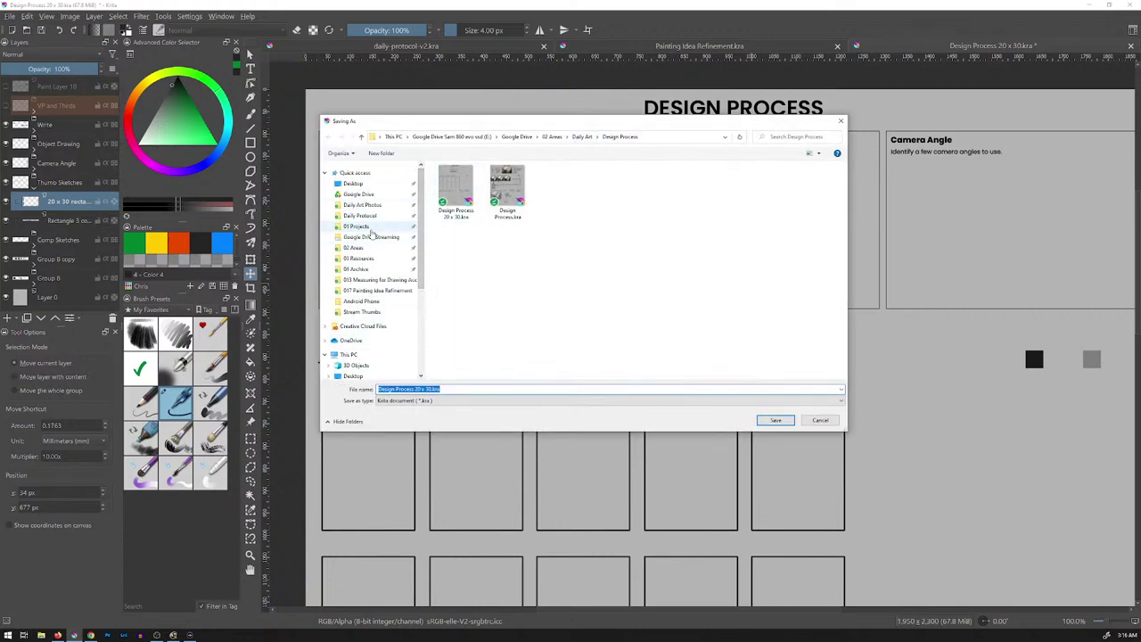
Save as Design Process 20 x 30 vertical blank.kra in the 018 Painting Design Process folder
{"action": "left_click", "coordinate": [367, 229]}
{"action": "left_click", "coordinate": [505, 219]}
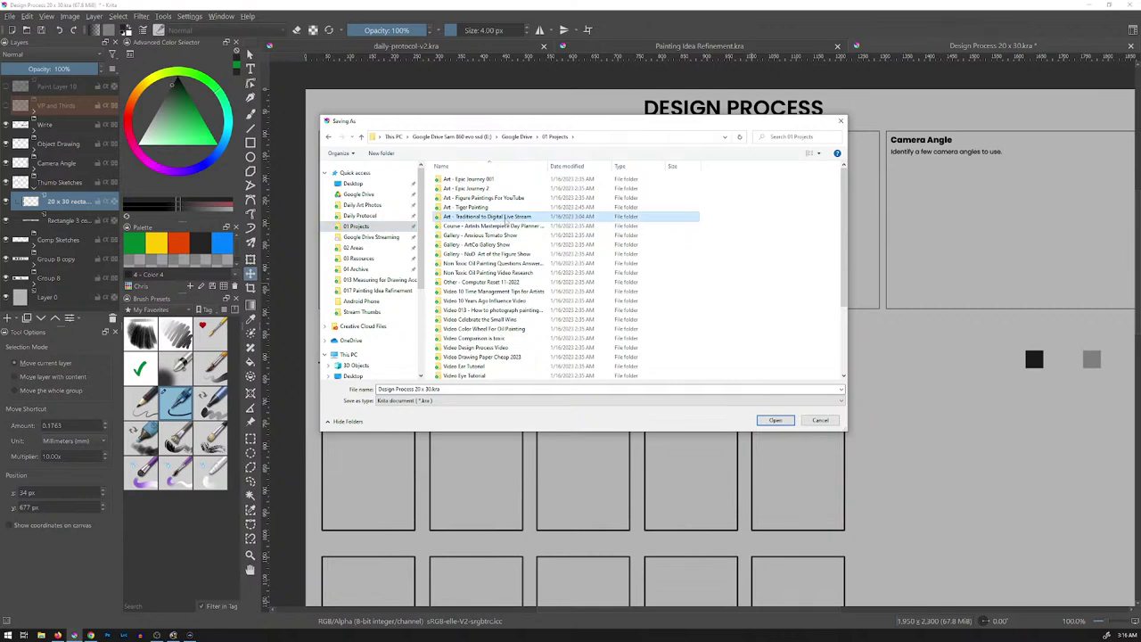
{"action": "double_click", "coordinate": [505, 221]}
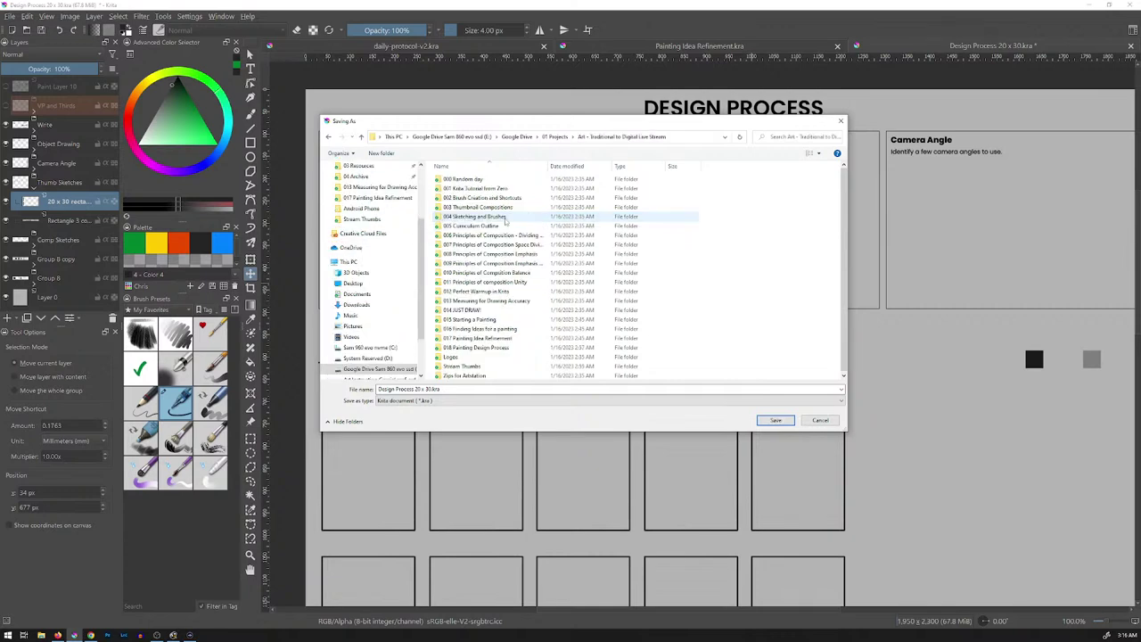
{"action": "left_click", "coordinate": [493, 347]}
{"action": "double_click", "coordinate": [493, 347]}
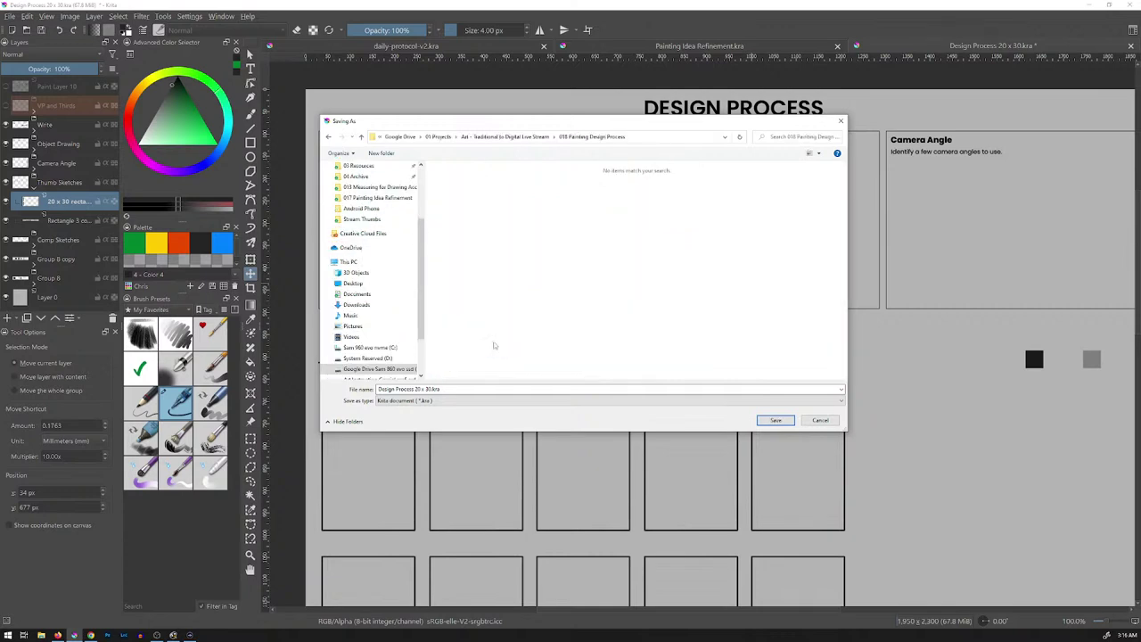
{"action": "left_click", "coordinate": [437, 389]}
{"action": "left_click", "coordinate": [432, 390]}
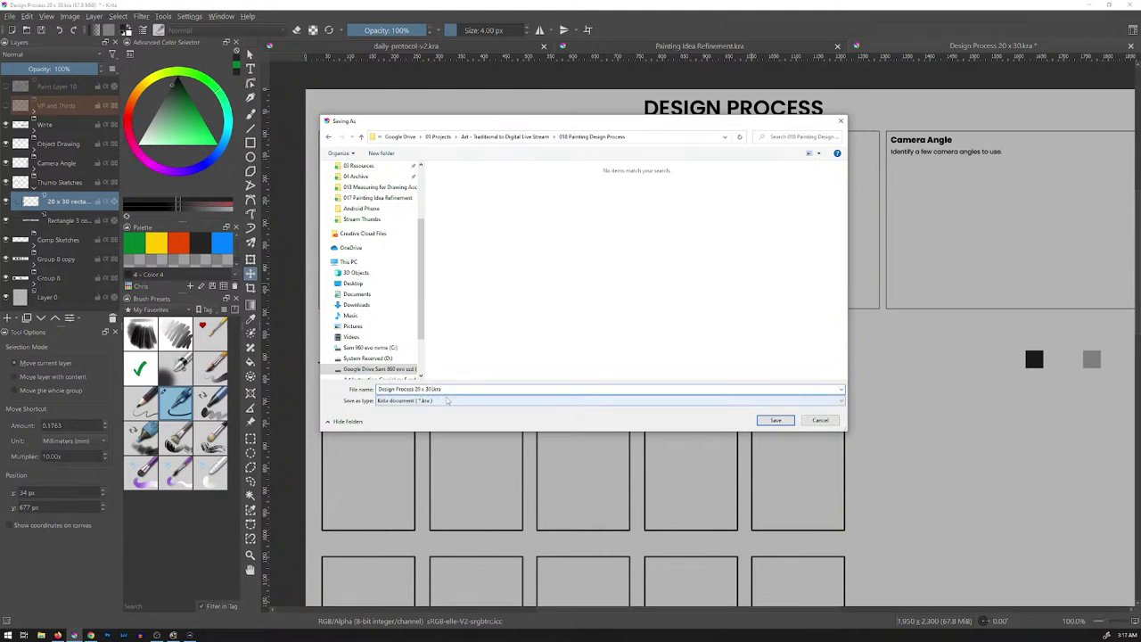
{"action": "type", "text": "vertical blank"}
{"action": "left_click", "coordinate": [776, 420]}
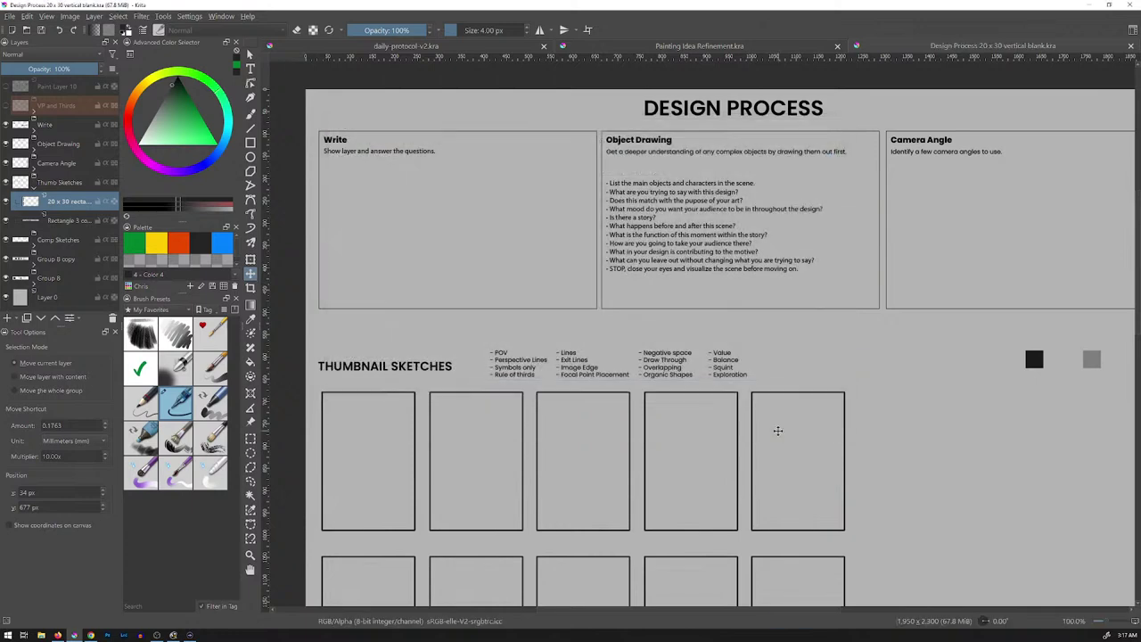
Show the 20 x 30 note again and save a copy as Design Process 20 x 30 vertical tiger.kra
{"action": "left_click", "coordinate": [67, 92]}
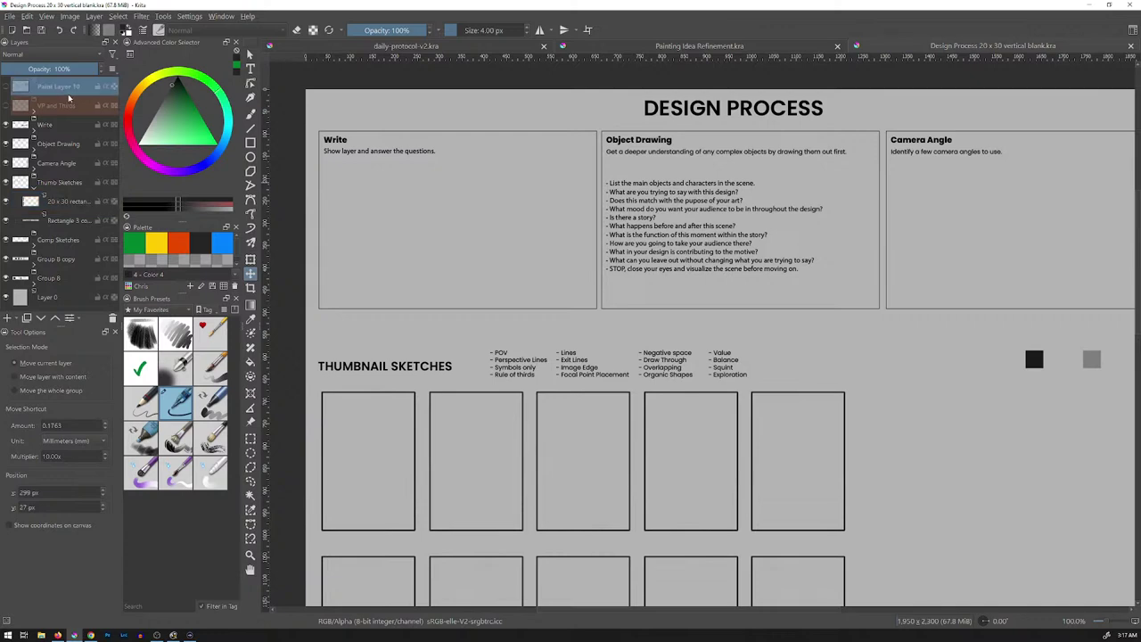
{"action": "left_click", "coordinate": [6, 87]}
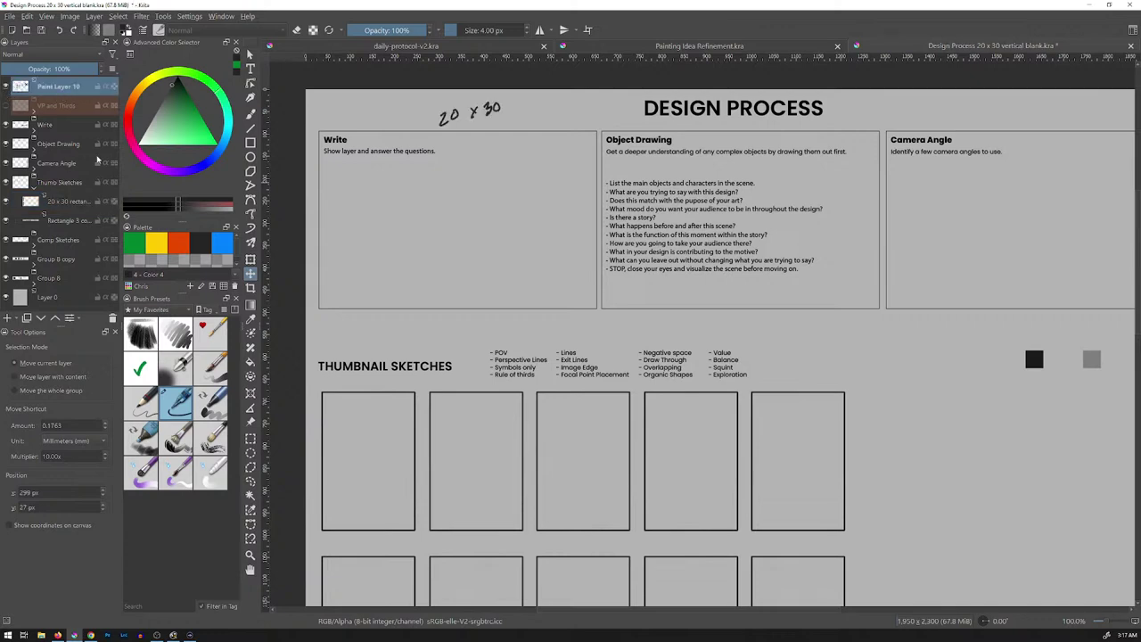
{"action": "left_click", "coordinate": [11, 18]}
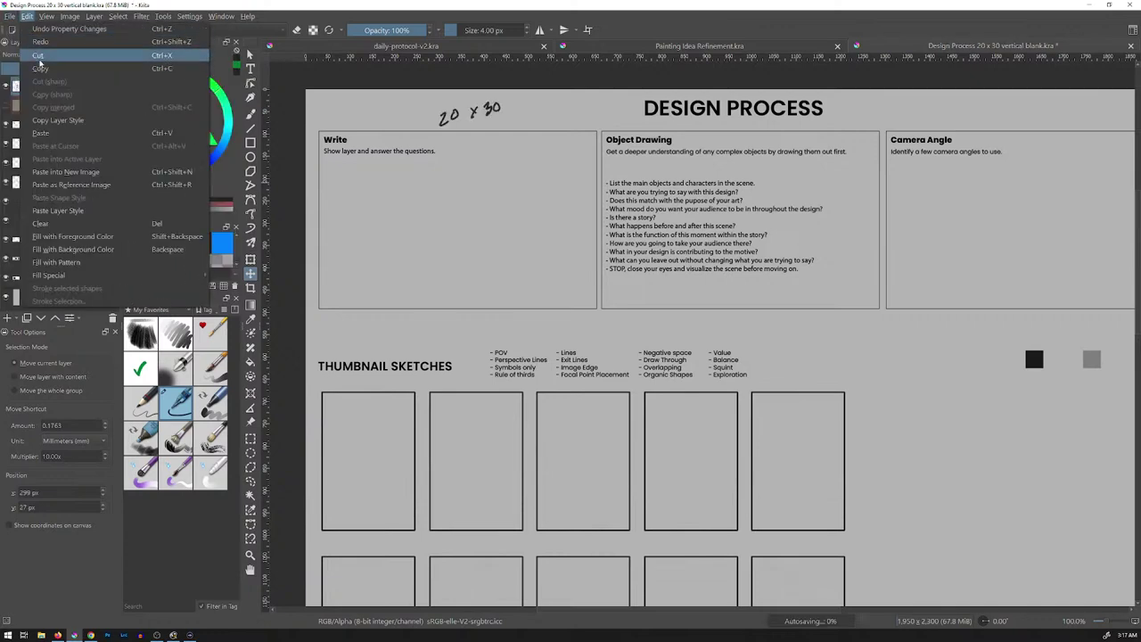
{"action": "key", "text": "Escape"}
{"action": "key", "text": "ctrl+shift+s"}
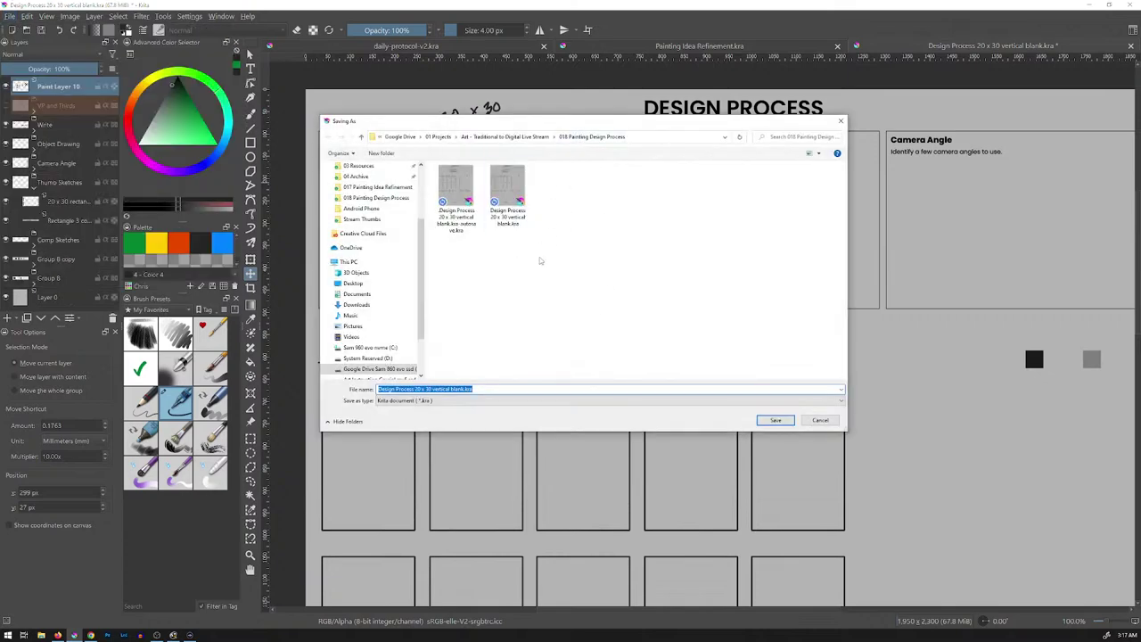
{"action": "left_click", "coordinate": [460, 389]}
{"action": "key", "text": "BackSpace"}
{"action": "key", "text": "BackSpace"}
{"action": "key", "text": "BackSpace"}
{"action": "key", "text": "BackSpace"}
{"action": "key", "text": "BackSpace"}
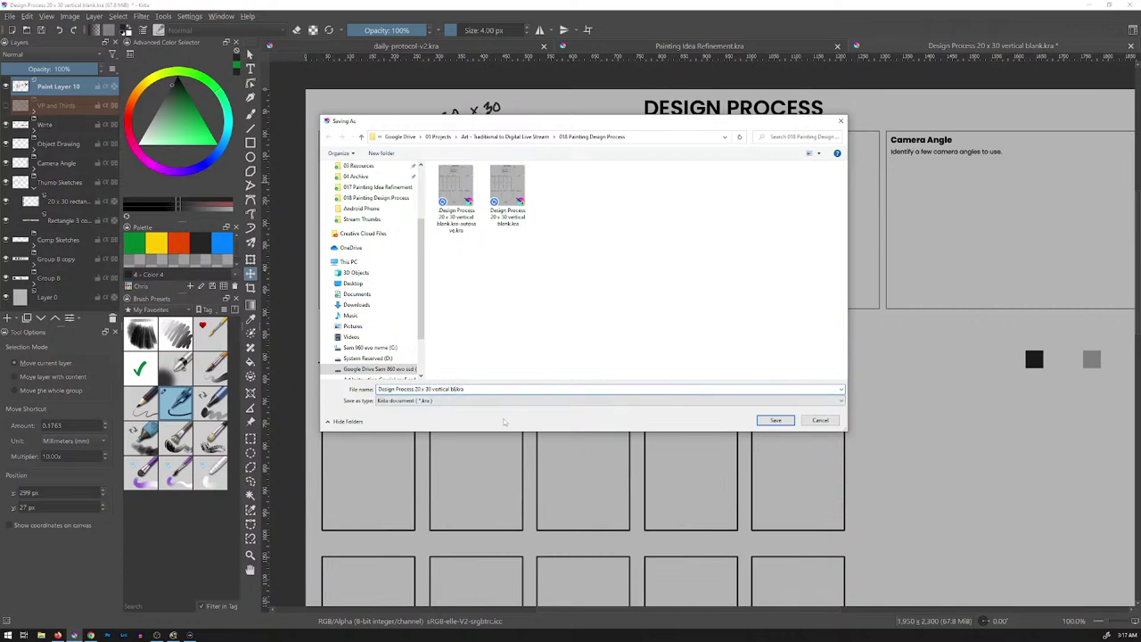
{"action": "type", "text": "tiger"}
{"action": "key", "text": "Return"}
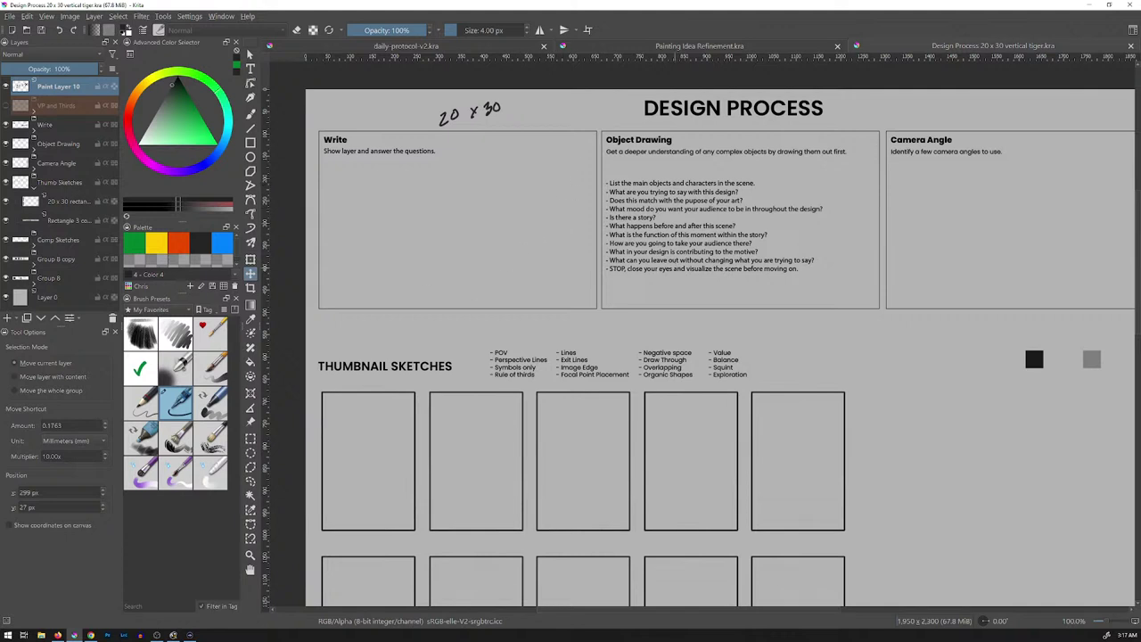
Collapse the Thumb Sketches group and switch to the Painting Idea Refinement document
{"action": "key", "text": "b"}
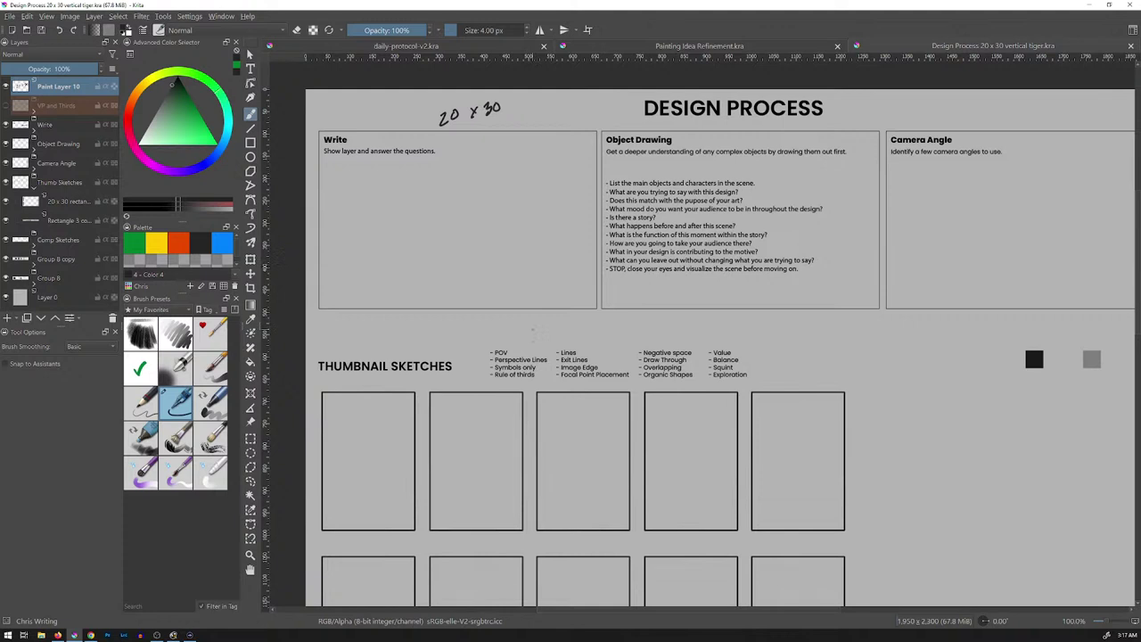
{"action": "left_click", "coordinate": [34, 190]}
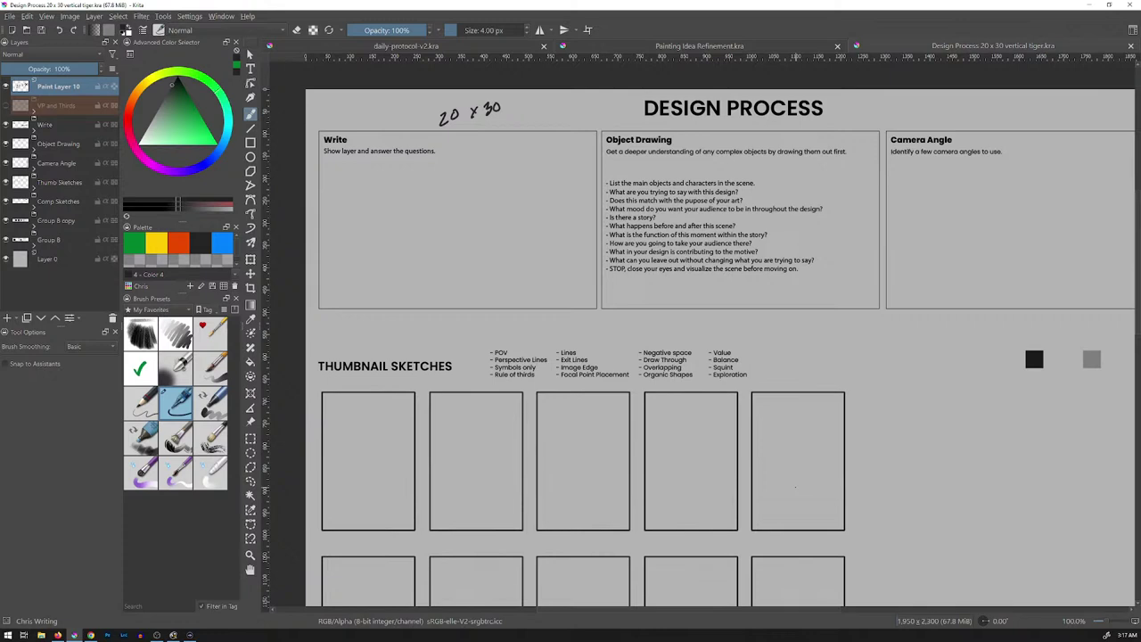
{"action": "left_click", "coordinate": [703, 49]}
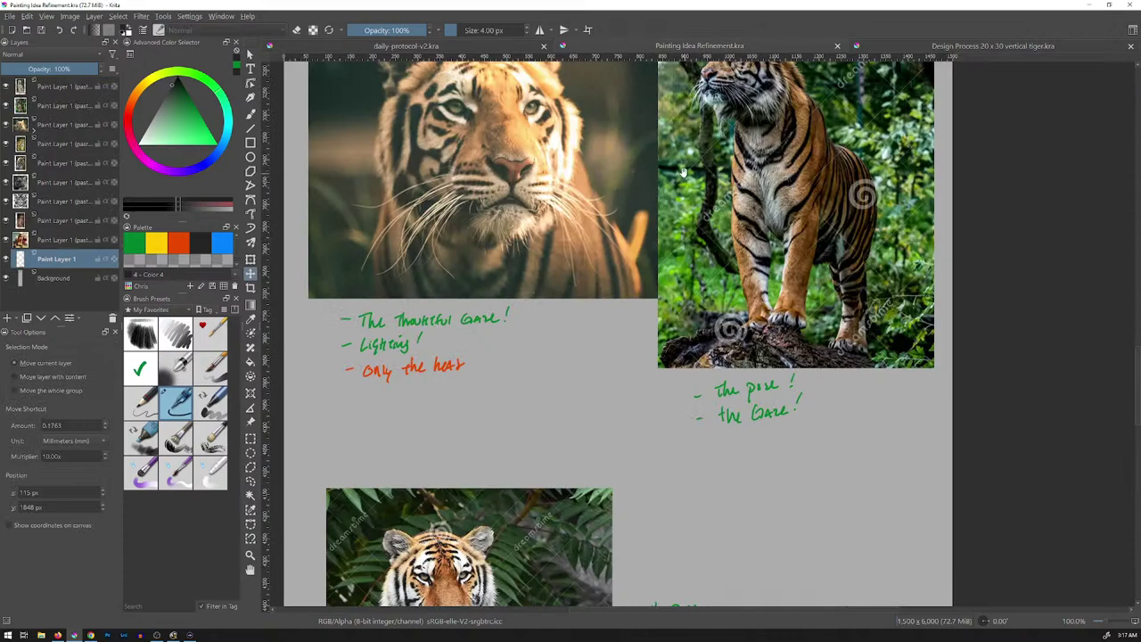
Scroll up through the tiger idea notes, then return to the vertical tiger template
{"action": "scroll", "coordinate": [683, 171], "scroll_direction": "up", "scroll_amount": 15}
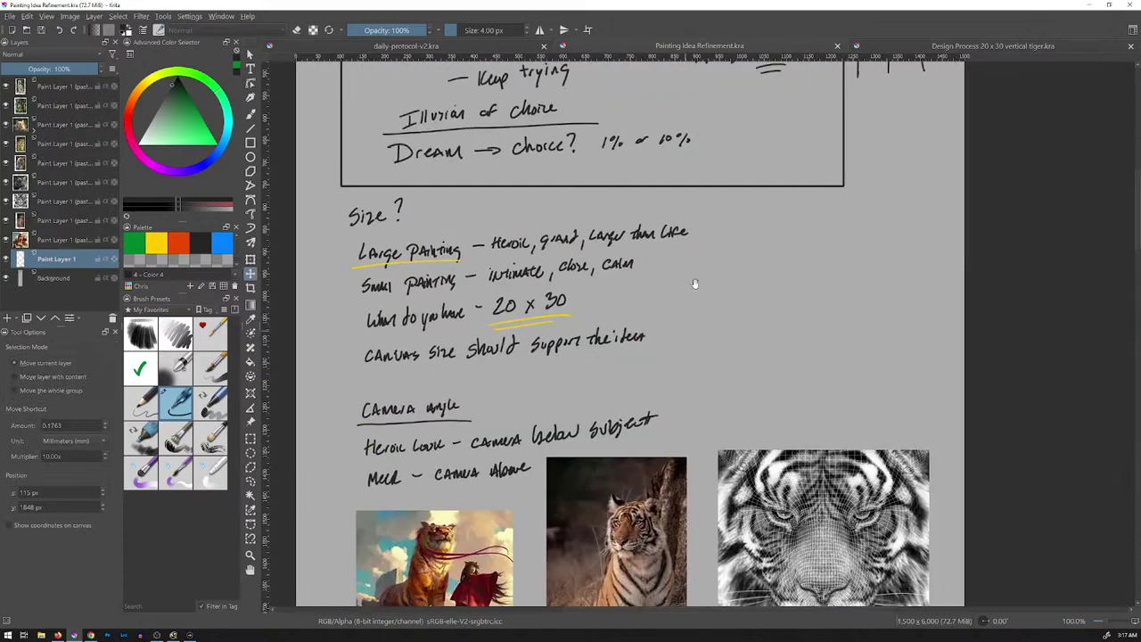
{"action": "scroll", "coordinate": [694, 283], "scroll_direction": "up", "scroll_amount": 4}
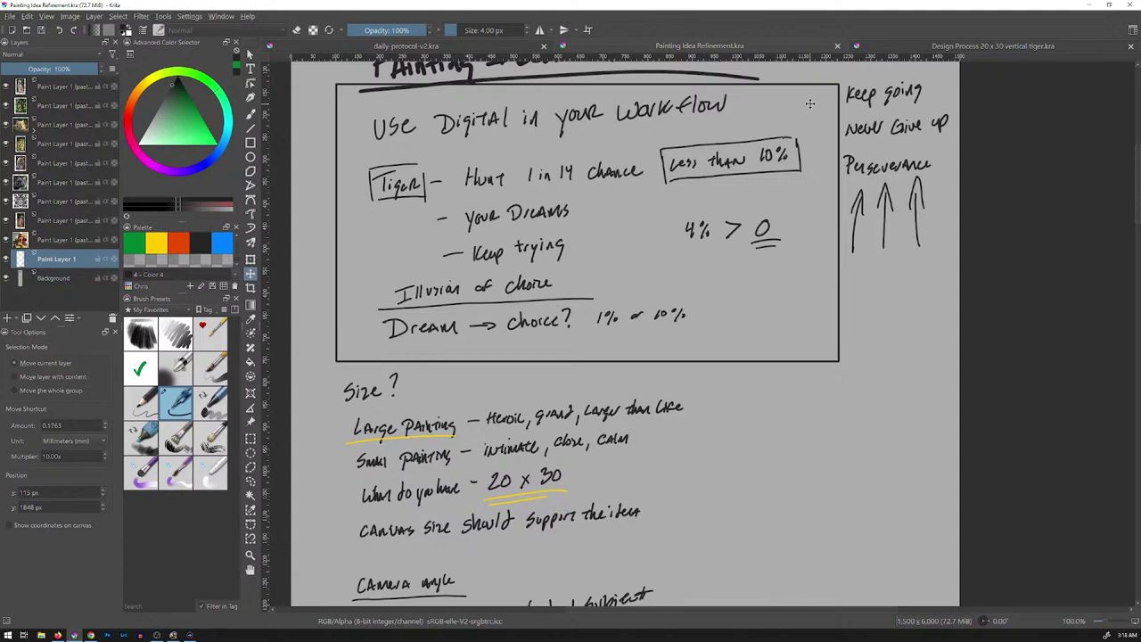
{"action": "left_click", "coordinate": [980, 50]}
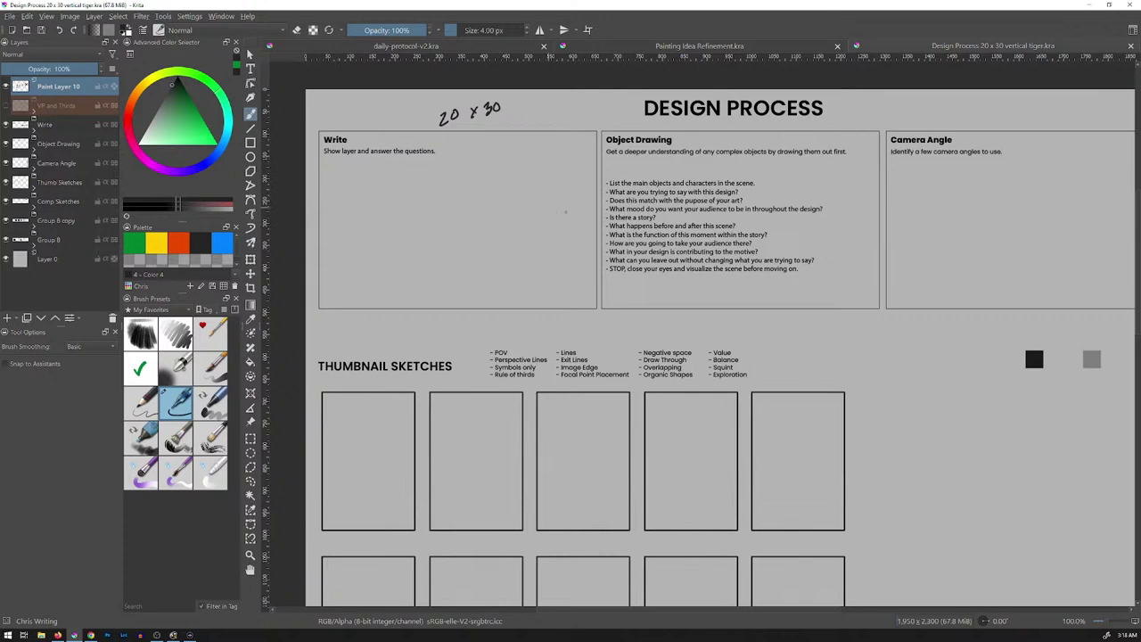
Handwrite 'Tiger – Perseverance!' in the Write box on Paint Layer 10
{"action": "left_click_drag", "start_coordinate": [534, 238], "coordinate": [688, 215]}
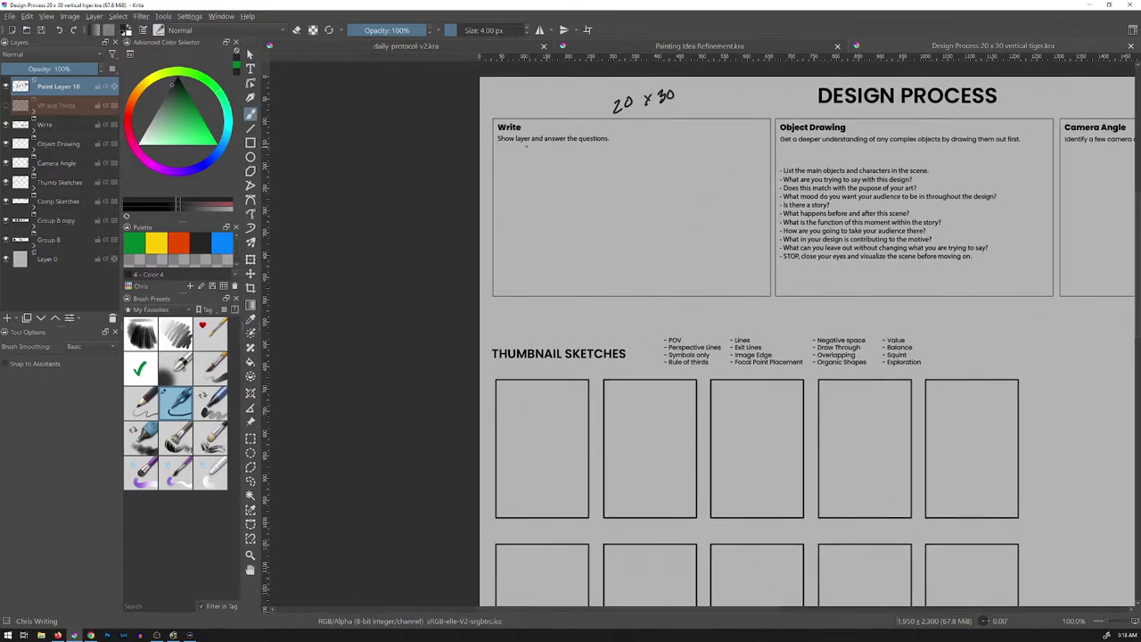
{"action": "left_click_drag", "start_coordinate": [503, 157], "coordinate": [630, 153]}
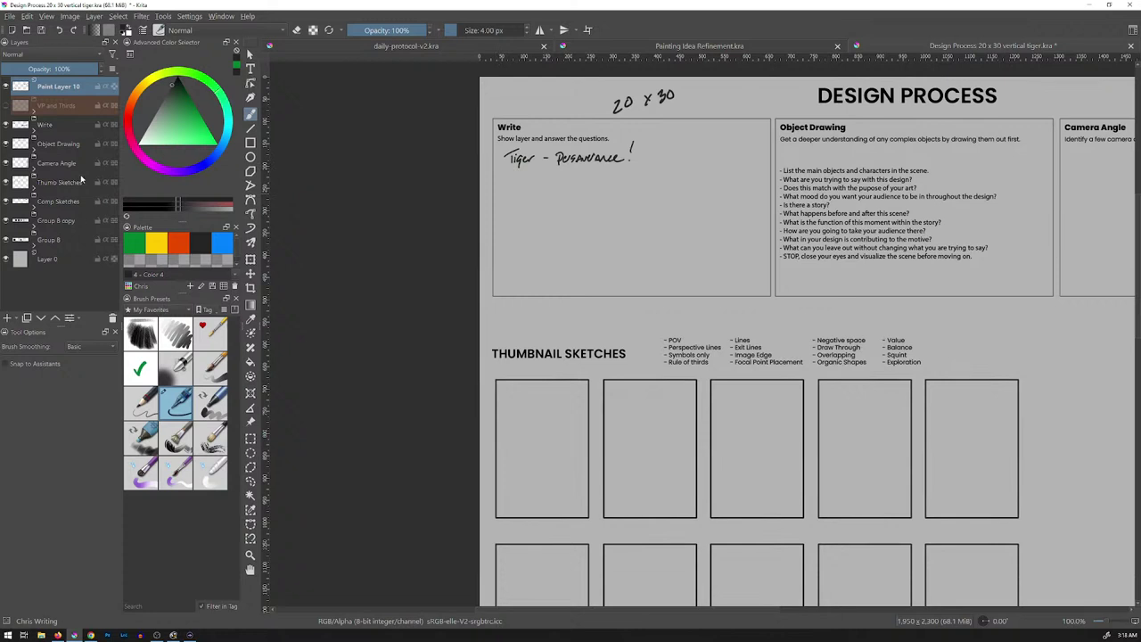
Toggle the Write layer's visibility, expand the Write group, and check the Object Drawing question list
{"action": "left_click", "coordinate": [4, 127]}
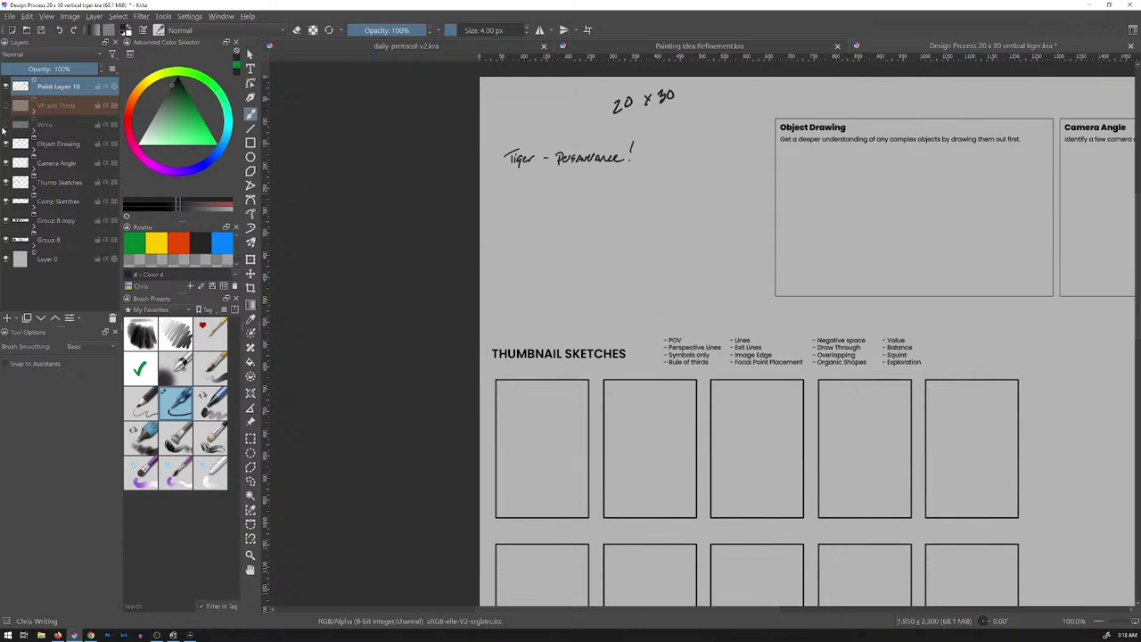
{"action": "left_click", "coordinate": [4, 127]}
{"action": "left_click", "coordinate": [3, 127]}
{"action": "left_click", "coordinate": [3, 127]}
{"action": "left_click", "coordinate": [6, 127]}
{"action": "left_click", "coordinate": [5, 127]}
{"action": "left_click", "coordinate": [34, 135]}
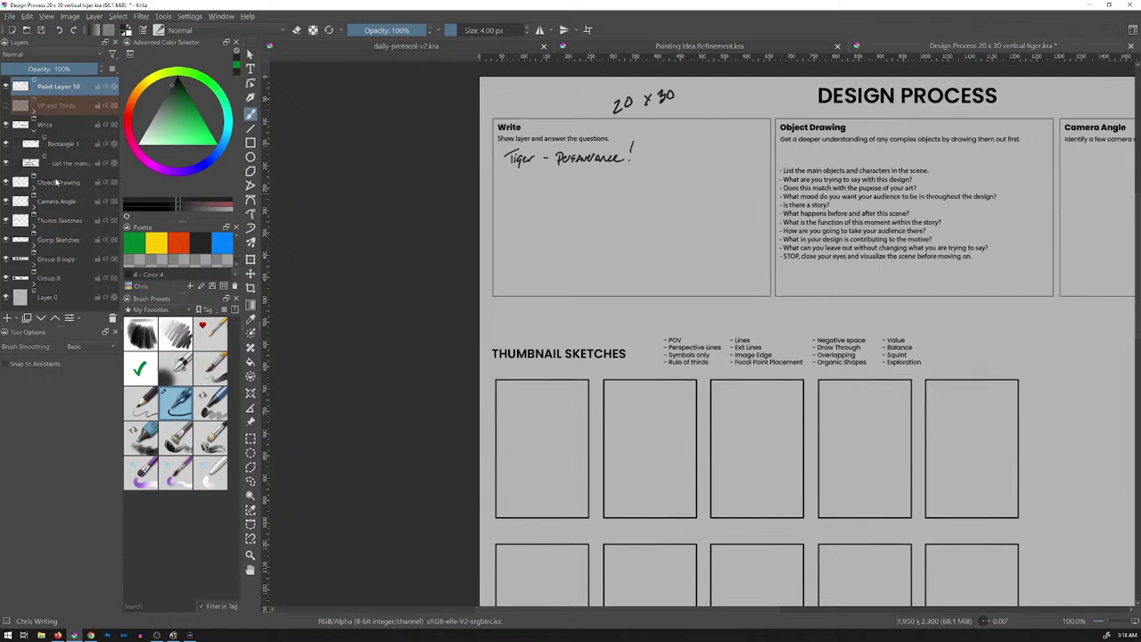
{"action": "left_click", "coordinate": [5, 145]}
{"action": "left_click", "coordinate": [5, 146]}
{"action": "left_click", "coordinate": [4, 164]}
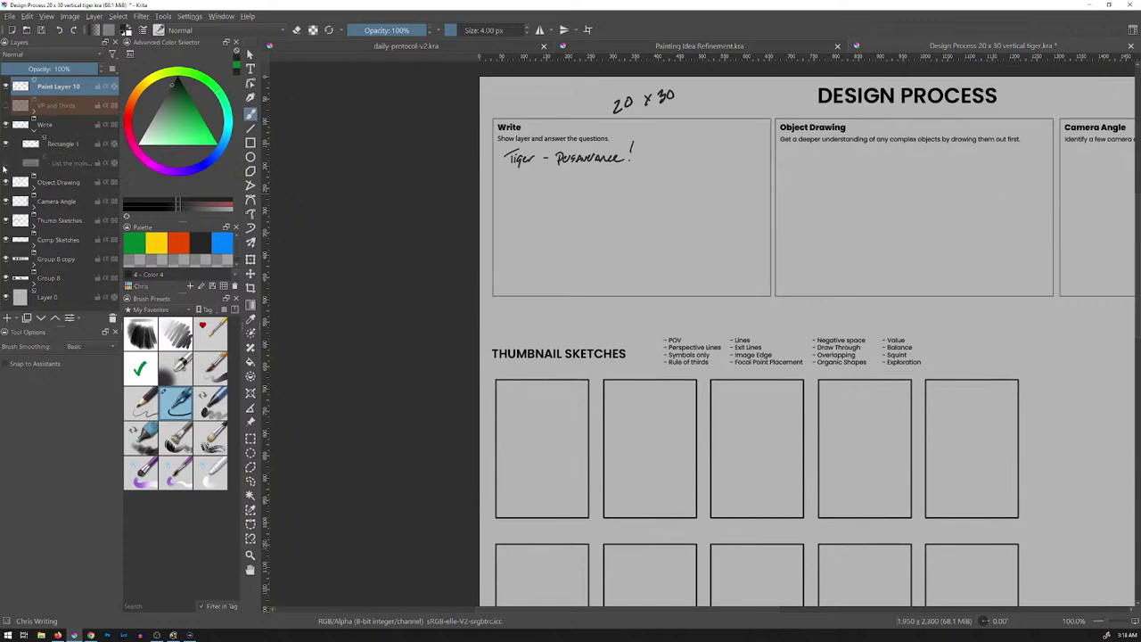
{"action": "left_click", "coordinate": [5, 165]}
{"action": "left_click", "coordinate": [5, 165]}
{"action": "left_click", "coordinate": [5, 165]}
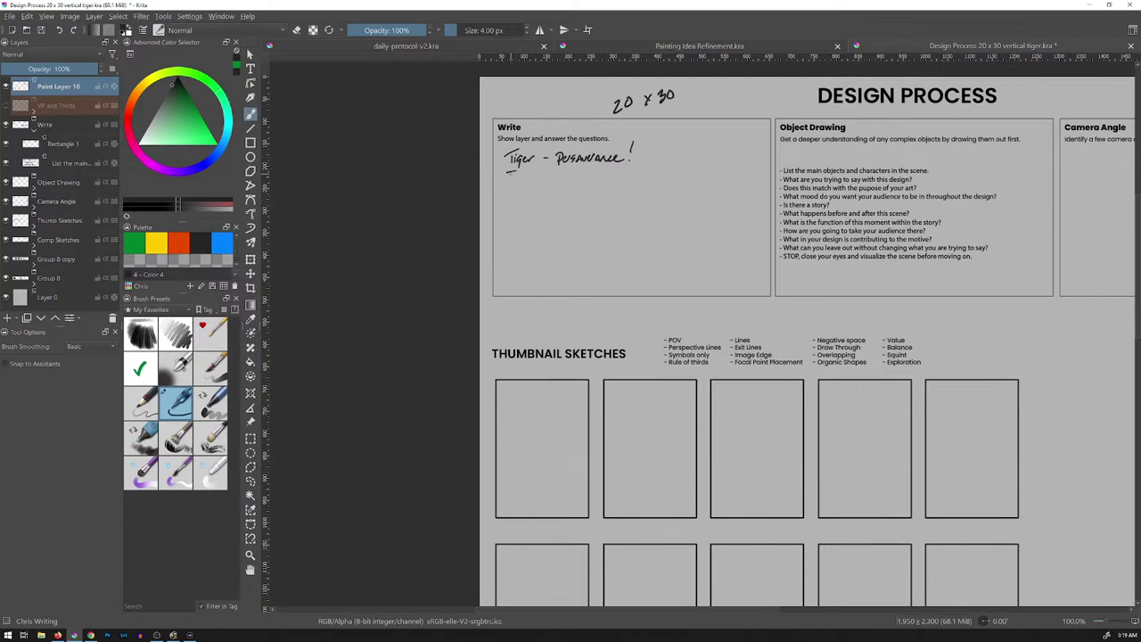
Handwrite 'Jungle' under the tiger note and underline DESIGN in the title
{"action": "left_click_drag", "start_coordinate": [507, 173], "coordinate": [533, 178]}
{"action": "left_click_drag", "start_coordinate": [819, 105], "coordinate": [896, 106]}
Handwrite 'MOOD – AWE – High contrast, Single light source' on the line under Jungle
{"action": "left_click_drag", "start_coordinate": [508, 198], "coordinate": [531, 199]}
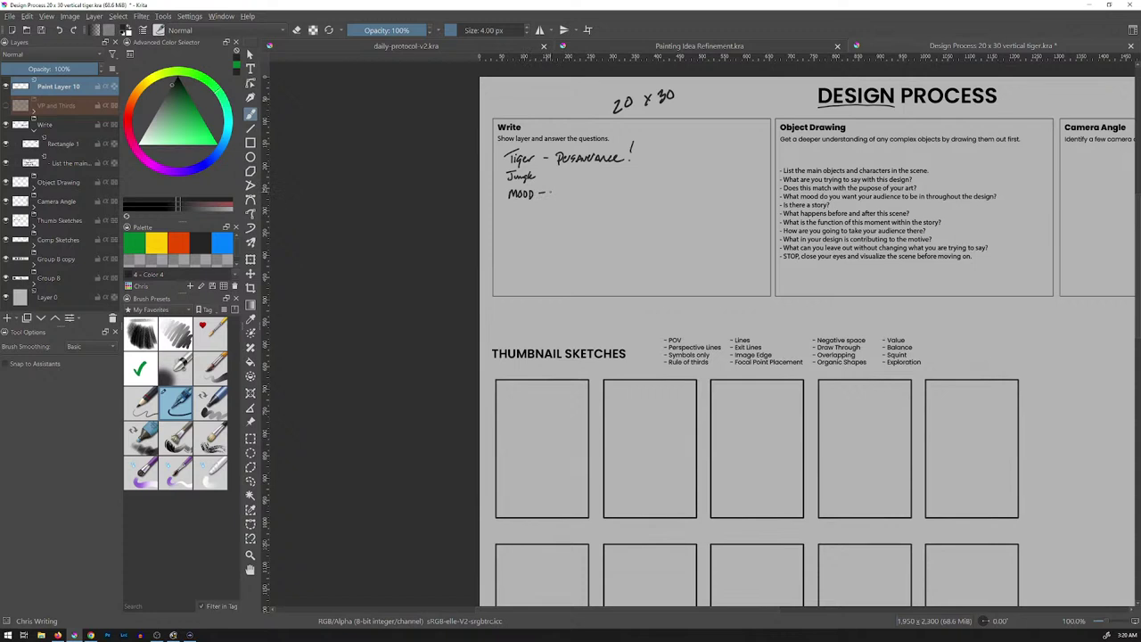
{"action": "mouse_move", "coordinate": [550, 198]}
{"action": "left_mouse_down"}
{"action": "mouse_move", "coordinate": [553, 188]}
{"action": "mouse_move", "coordinate": [573, 197]}
{"action": "left_mouse_up"}
{"action": "left_click_drag", "start_coordinate": [620, 193], "coordinate": [626, 193]}
{"action": "mouse_move", "coordinate": [663, 188]}
{"action": "left_mouse_down"}
{"action": "mouse_move", "coordinate": [661, 199]}
{"action": "mouse_move", "coordinate": [687, 194]}
{"action": "left_mouse_up"}
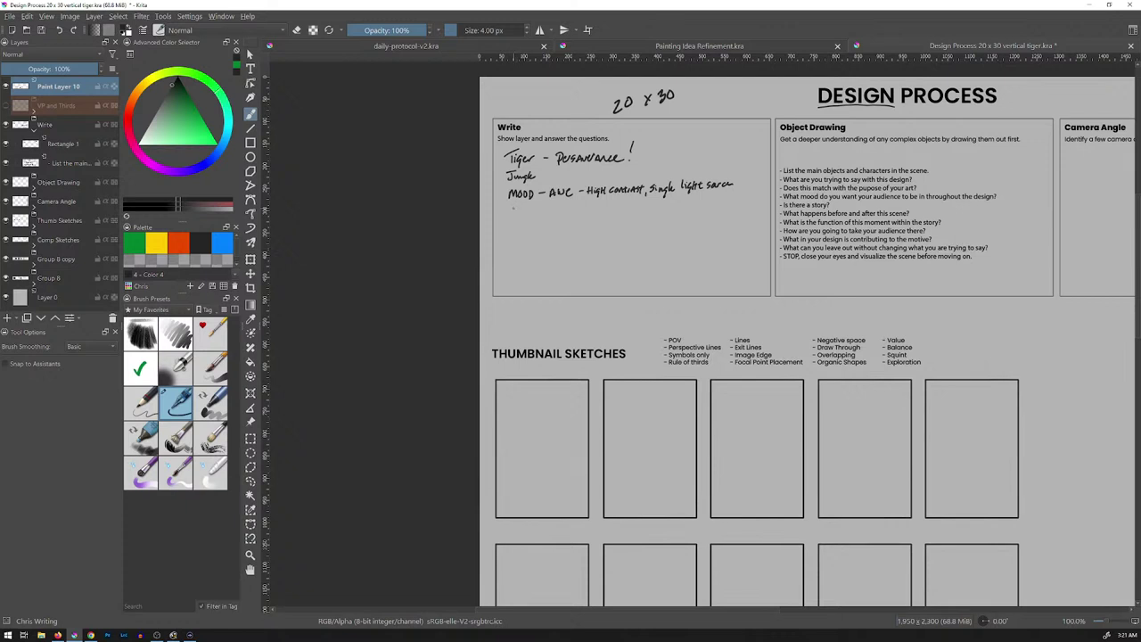
Handwrite 'Tiger is searching for the next Hunt', undoing and redrawing one wrong letter
{"action": "left_click_drag", "start_coordinate": [505, 210], "coordinate": [529, 222]}
{"action": "key", "text": "ctrl+z"}
{"action": "left_click_drag", "start_coordinate": [521, 211], "coordinate": [528, 217]}
{"action": "left_click_drag", "start_coordinate": [530, 218], "coordinate": [535, 212]}
{"action": "mouse_move", "coordinate": [565, 214]}
{"action": "left_mouse_down"}
{"action": "mouse_move", "coordinate": [602, 214]}
{"action": "mouse_move", "coordinate": [599, 223]}
{"action": "mouse_move", "coordinate": [680, 209]}
{"action": "left_mouse_up"}
{"action": "left_click_drag", "start_coordinate": [679, 203], "coordinate": [696, 213]}
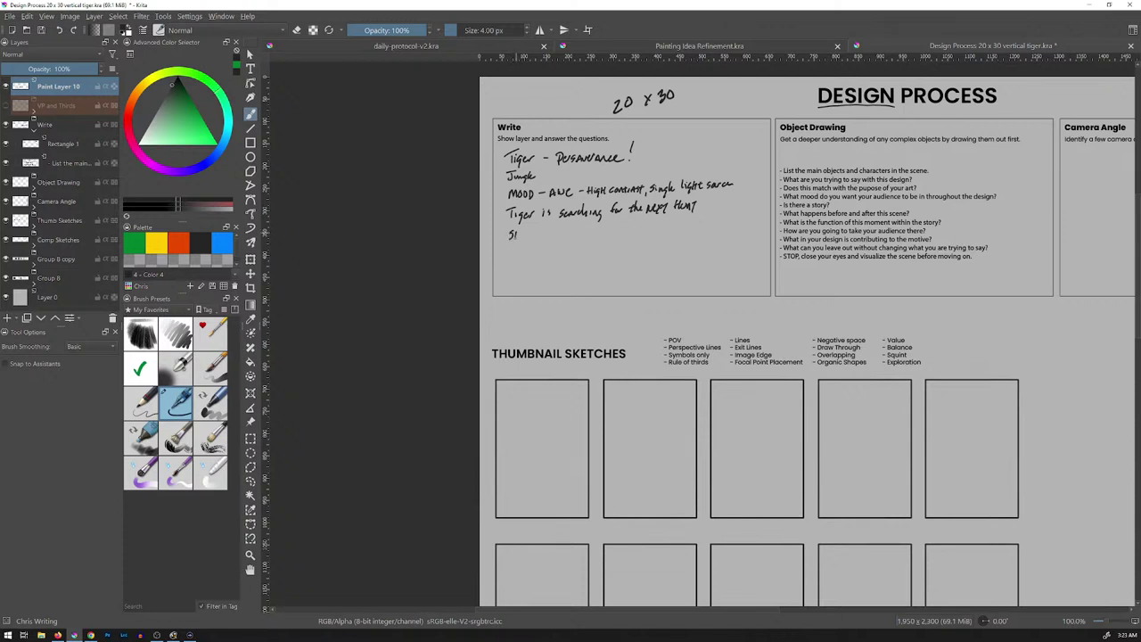
Handwrite the first new note line, about the tiger's constant drive
{"action": "left_click_drag", "start_coordinate": [526, 234], "coordinate": [536, 237]}
{"action": "left_click_drag", "start_coordinate": [571, 230], "coordinate": [578, 232]}
{"action": "left_click_drag", "start_coordinate": [608, 228], "coordinate": [614, 229]}
{"action": "left_click_drag", "start_coordinate": [635, 230], "coordinate": [700, 228]}
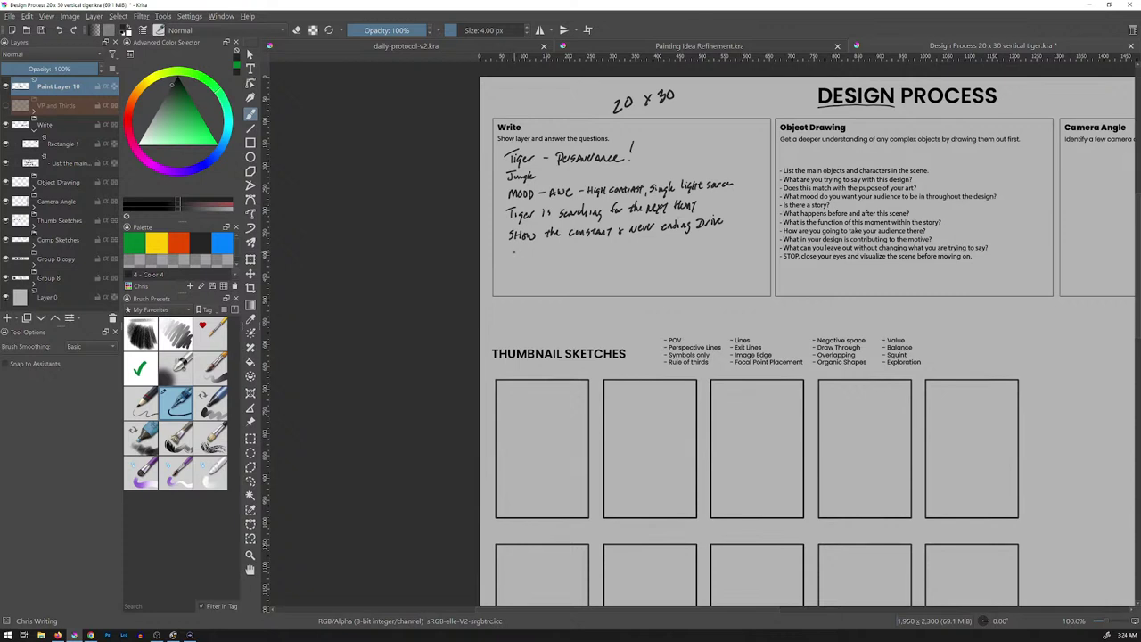
Add a note line calling for a majestic, striking, accurate drawing
{"action": "left_click_drag", "start_coordinate": [512, 250], "coordinate": [542, 258]}
{"action": "left_click_drag", "start_coordinate": [568, 257], "coordinate": [644, 254]}
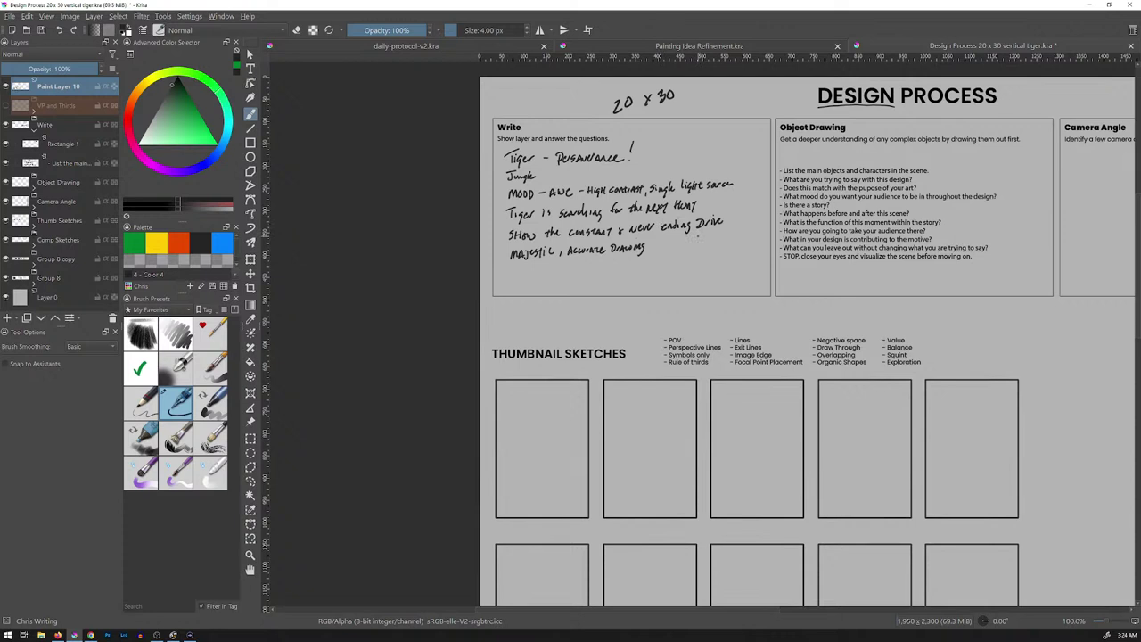
{"action": "left_click_drag", "start_coordinate": [658, 243], "coordinate": [693, 250]}
Write the note line asking for a heroic, low camera angle
{"action": "left_click_drag", "start_coordinate": [510, 269], "coordinate": [578, 268]}
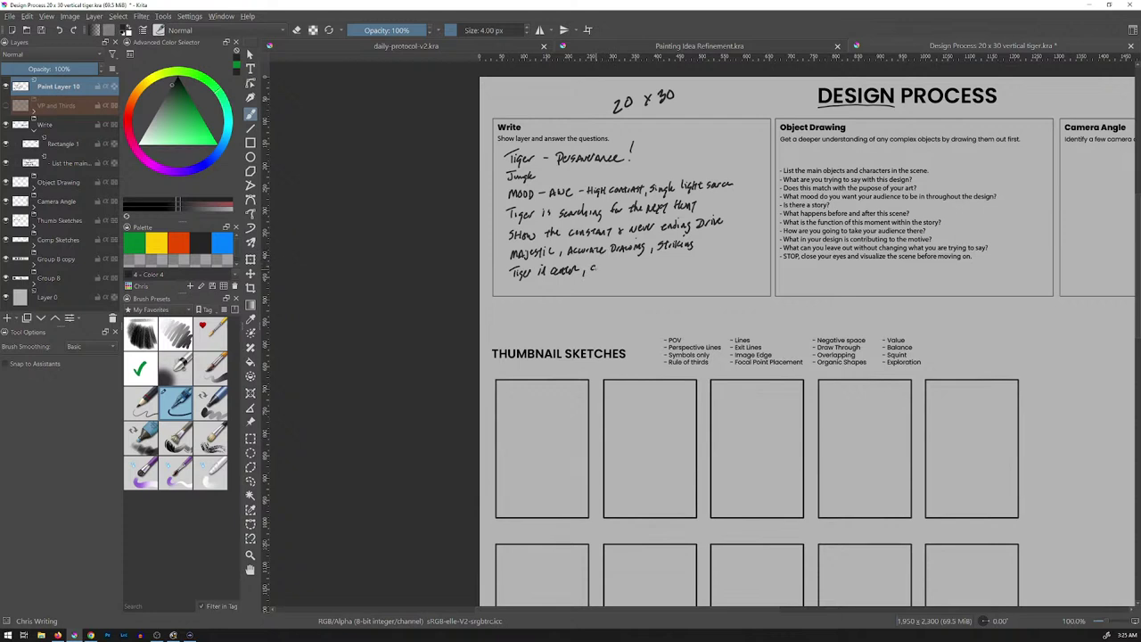
{"action": "left_click_drag", "start_coordinate": [606, 272], "coordinate": [683, 261]}
{"action": "left_click", "coordinate": [660, 266]}
{"action": "left_click_drag", "start_coordinate": [685, 263], "coordinate": [695, 267]}
{"action": "left_click_drag", "start_coordinate": [695, 263], "coordinate": [701, 257]}
{"action": "left_click_drag", "start_coordinate": [701, 259], "coordinate": [707, 265]}
Note keeping the background subdued behind the tiger, then hide the 'List the main...' question layer
{"action": "left_click_drag", "start_coordinate": [513, 290], "coordinate": [645, 294]}
{"action": "left_click_drag", "start_coordinate": [647, 279], "coordinate": [669, 296]}
{"action": "mouse_move", "coordinate": [672, 289]}
{"action": "left_mouse_down"}
{"action": "mouse_move", "coordinate": [676, 301]}
{"action": "mouse_move", "coordinate": [691, 288]}
{"action": "left_mouse_up"}
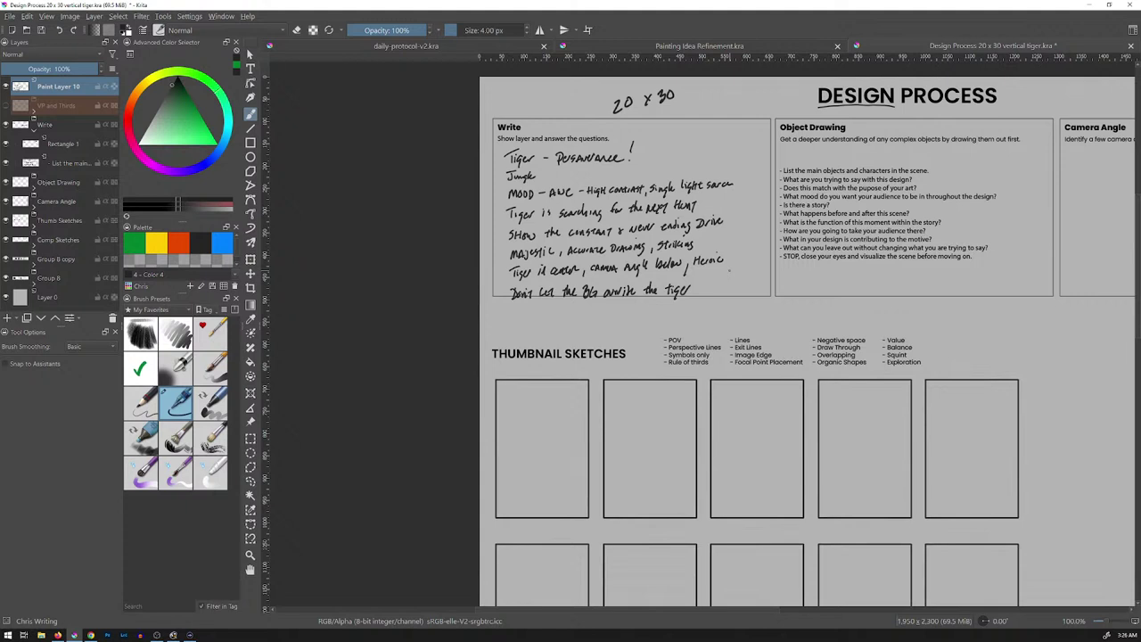
{"action": "left_click", "coordinate": [6, 163]}
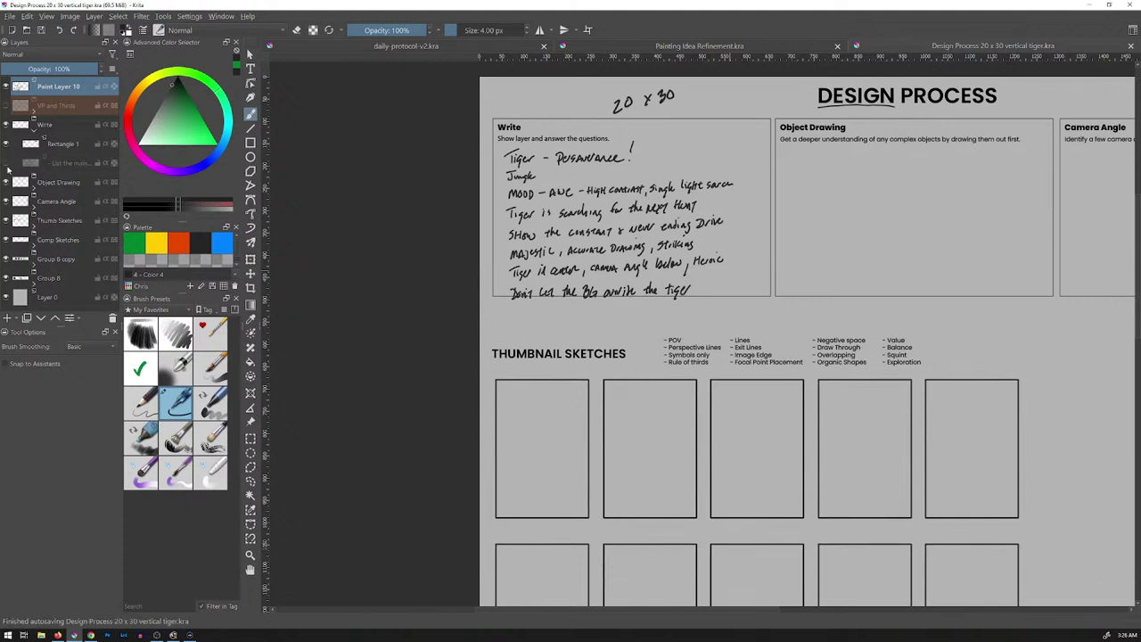
Pan the page, add a word after 'Jungle -', and write 'Glow' after 'Single light source'
{"action": "left_click_drag", "start_coordinate": [921, 154], "coordinate": [757, 158]}
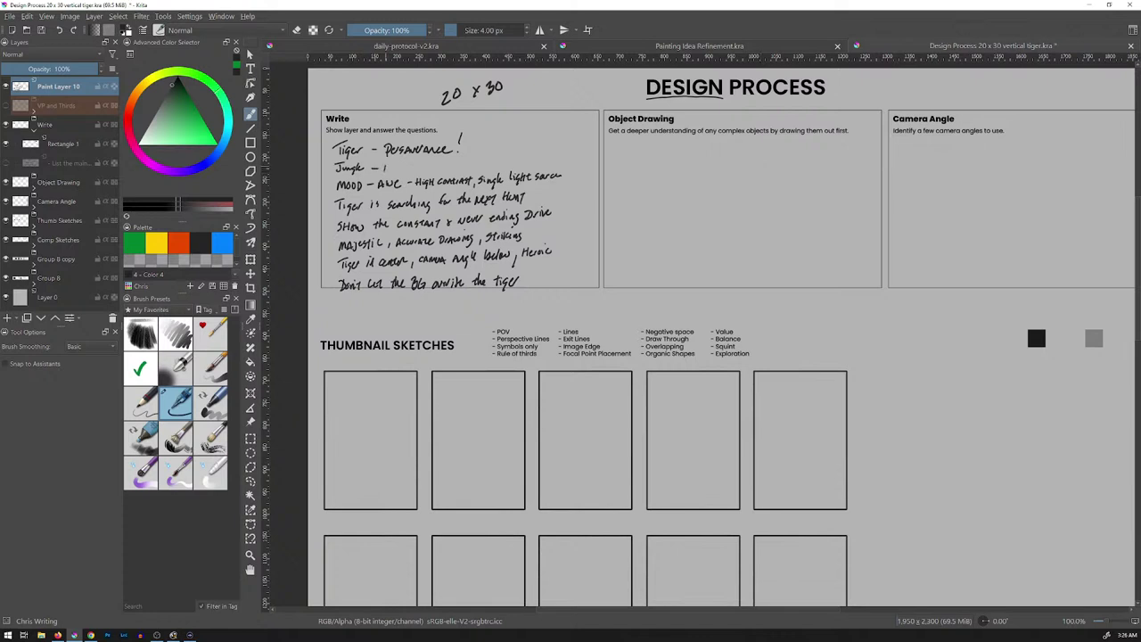
{"action": "left_click_drag", "start_coordinate": [384, 171], "coordinate": [386, 166]}
{"action": "left_click_drag", "start_coordinate": [573, 173], "coordinate": [588, 174]}
{"action": "left_click", "coordinate": [88, 56]}
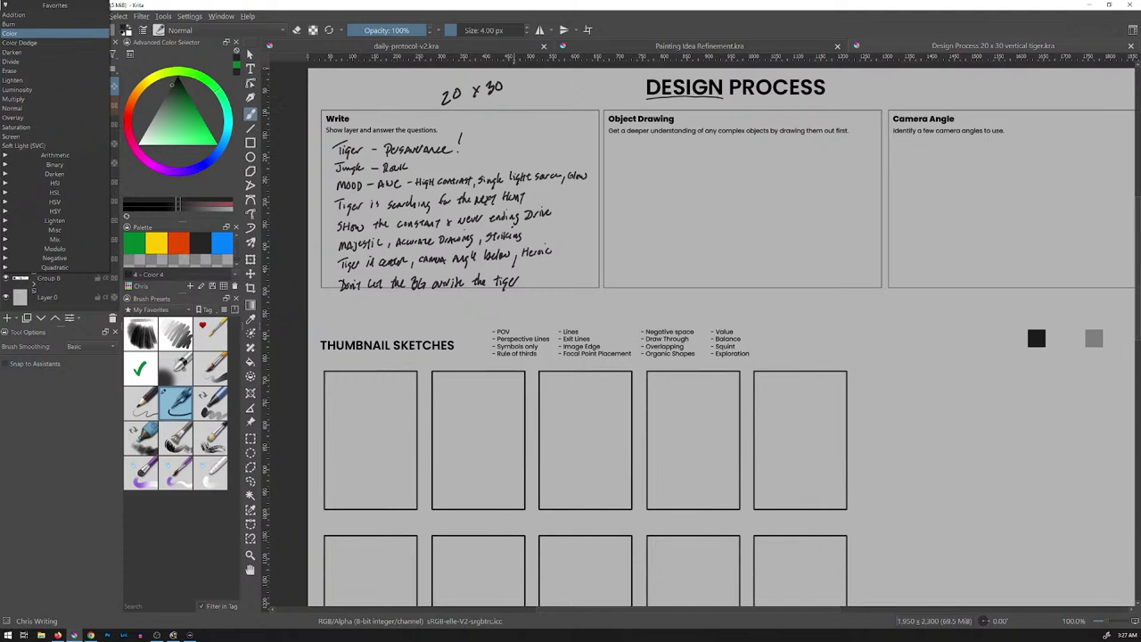
{"action": "left_click", "coordinate": [533, 12]}
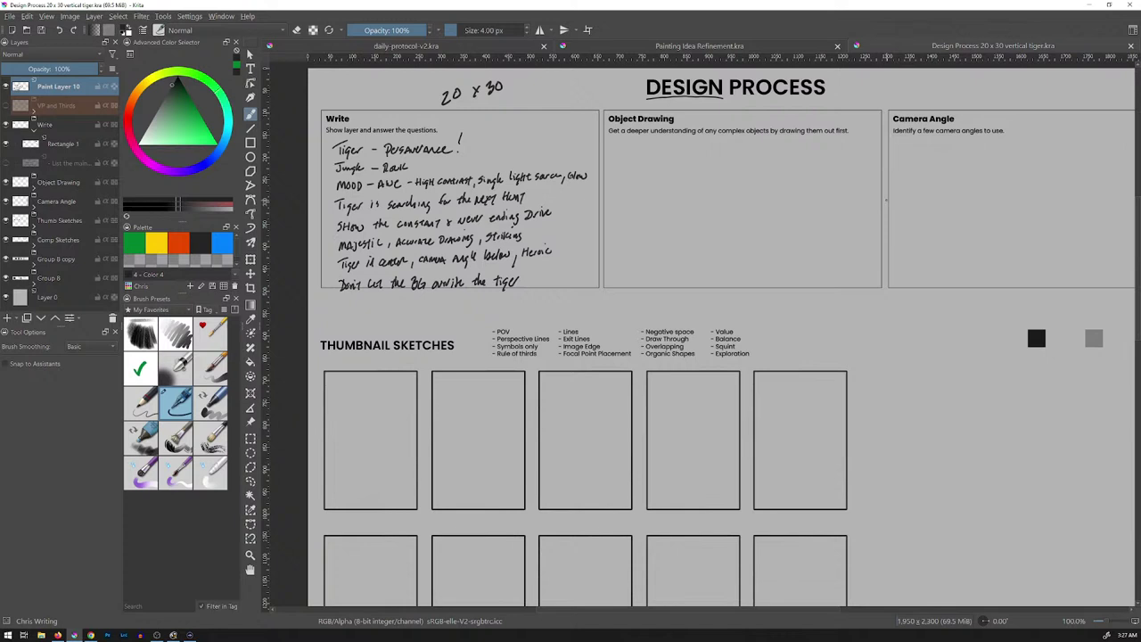
{"action": "left_click_drag", "start_coordinate": [570, 183], "coordinate": [582, 206]}
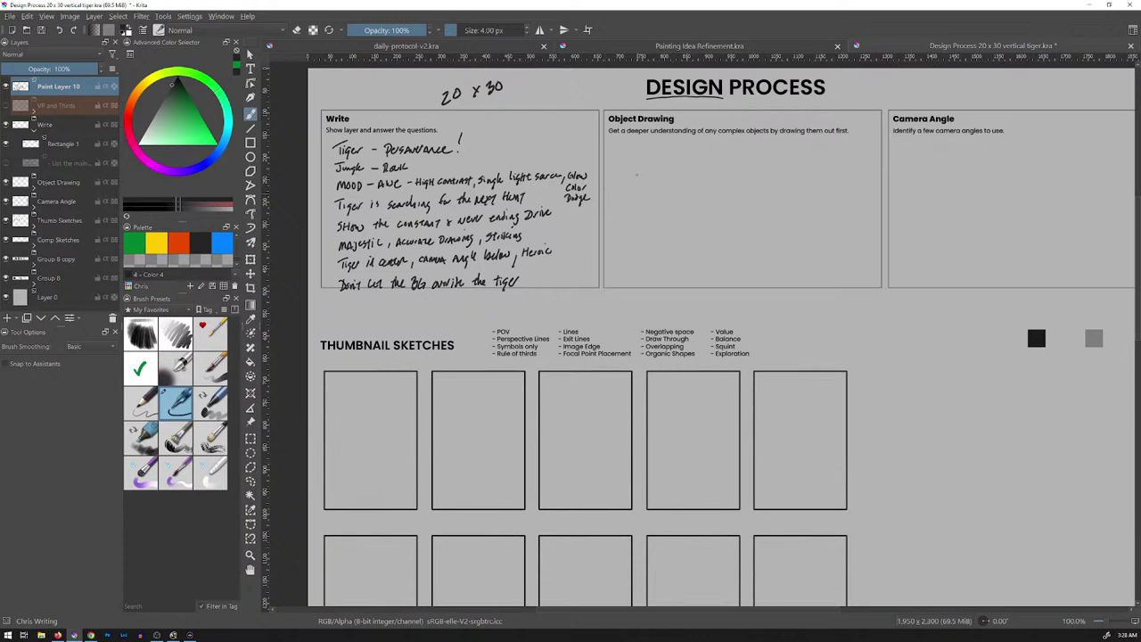
{"action": "mouse_move", "coordinate": [630, 194]}
{"action": "left_mouse_down"}
{"action": "mouse_move", "coordinate": [639, 178]}
{"action": "mouse_move", "coordinate": [702, 180]}
{"action": "left_mouse_up"}
{"action": "key", "text": "ctrl+z"}
{"action": "left_click_drag", "start_coordinate": [745, 220], "coordinate": [705, 199]}
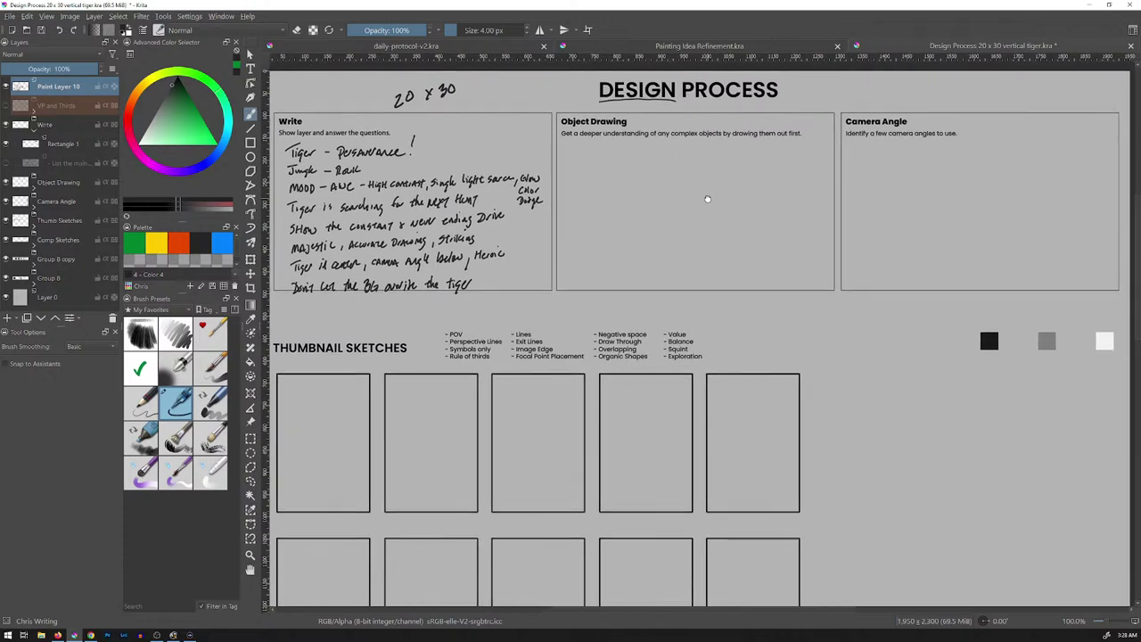
{"action": "scroll", "coordinate": [705, 199], "scroll_direction": "up", "scroll_amount": 1}
{"action": "scroll", "coordinate": [656, 264], "scroll_direction": "up", "scroll_amount": 5}
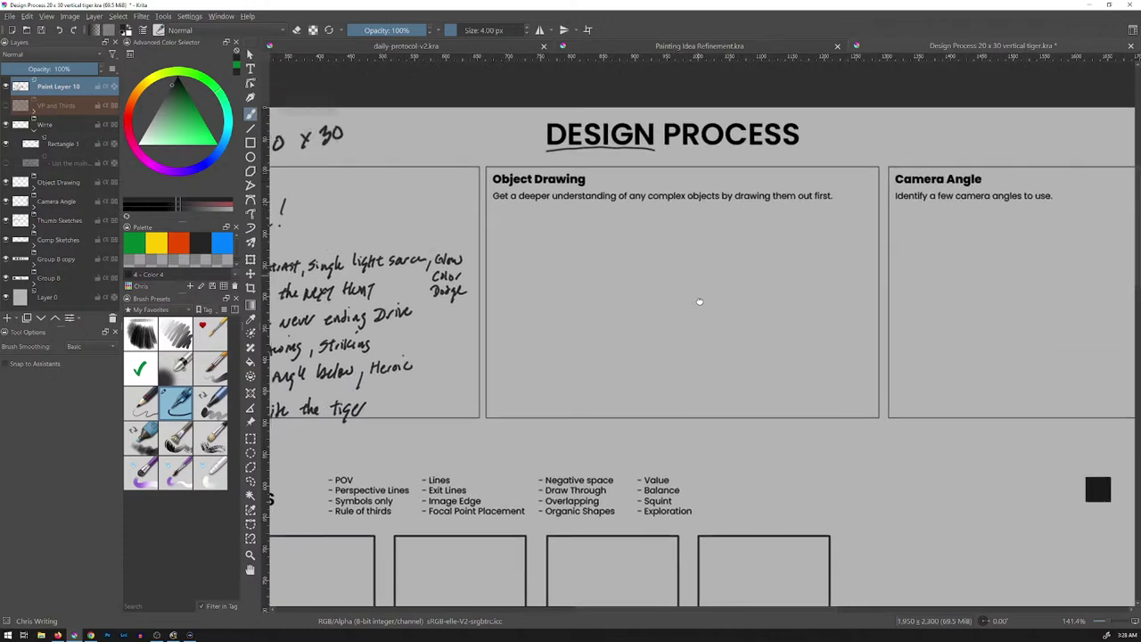
{"action": "scroll", "coordinate": [704, 312], "scroll_direction": "down", "scroll_amount": 2}
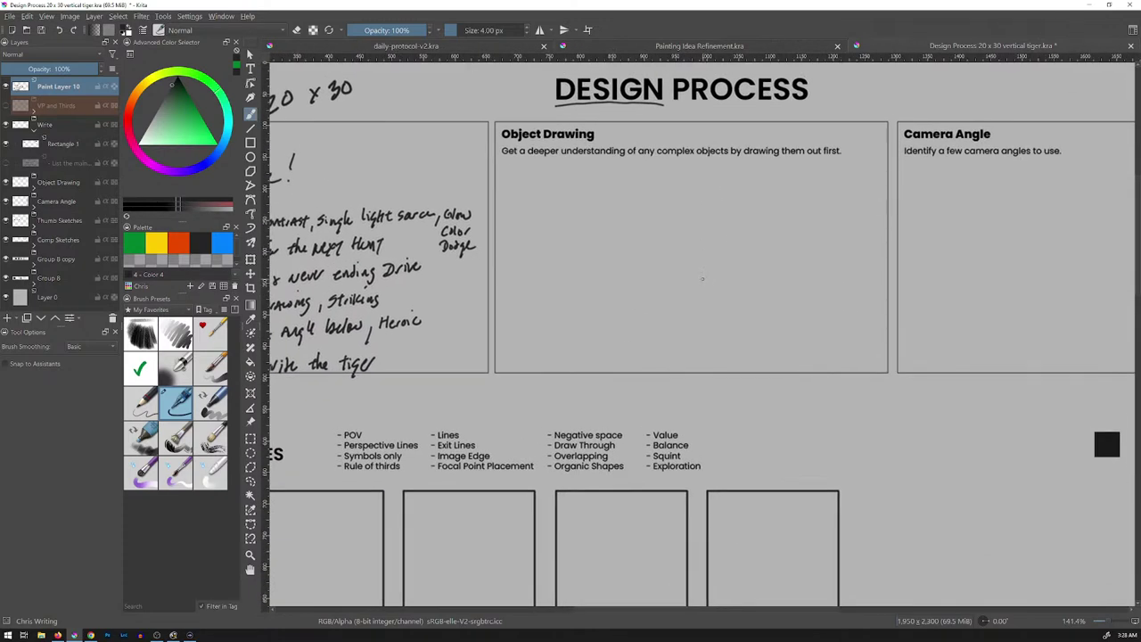
{"action": "key", "text": "ctrl+v"}
{"action": "left_click_drag", "start_coordinate": [709, 260], "coordinate": [708, 260]}
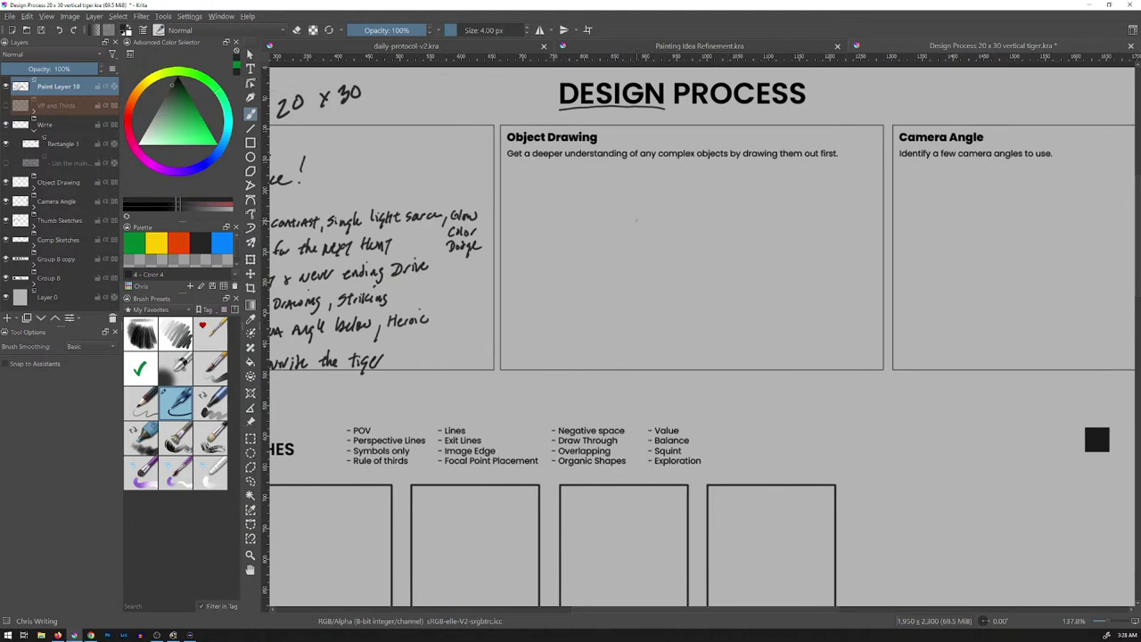
Put the notes layer in a new group named ALL NOTES with a green colour label
{"action": "key", "text": "ctrl+g"}
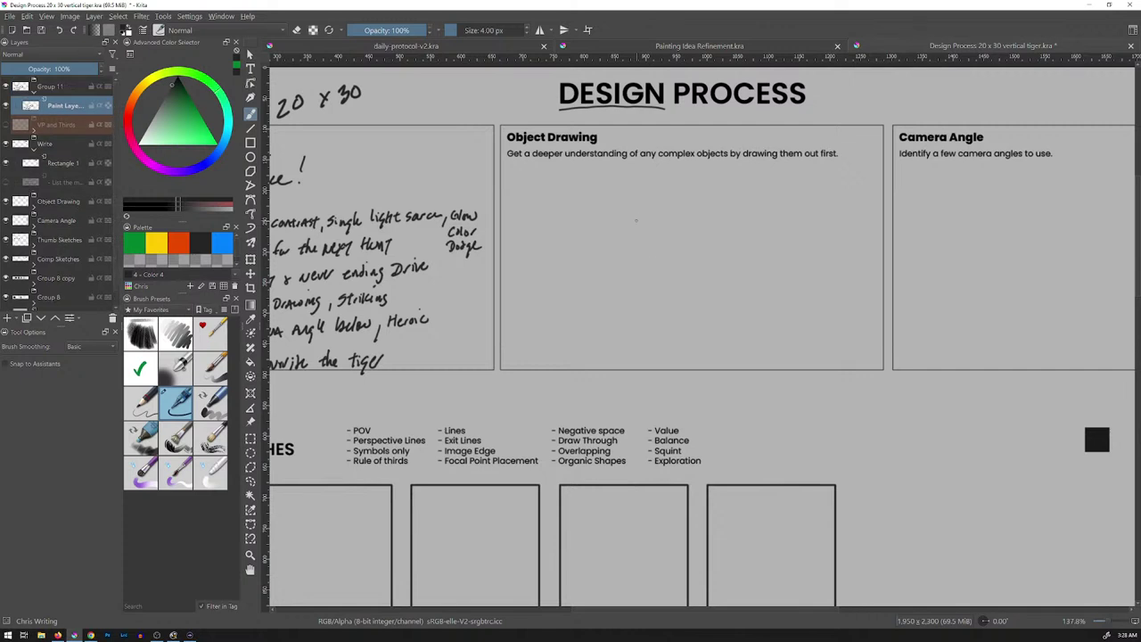
{"action": "double_click", "coordinate": [61, 87]}
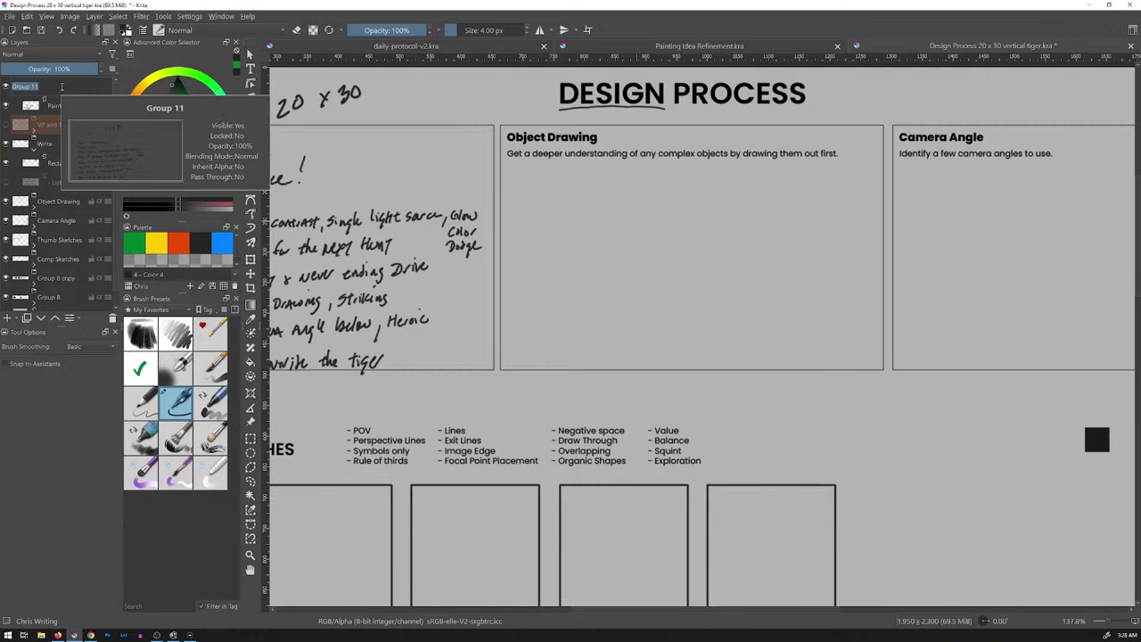
{"action": "type", "text": "A"}
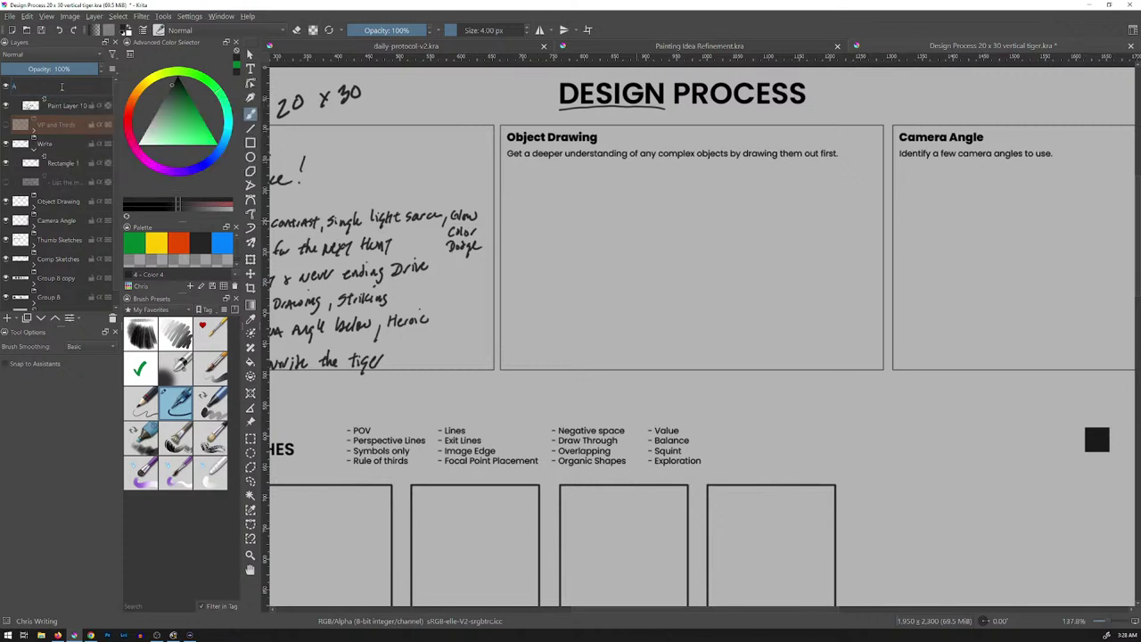
{"action": "type", "text": "LL L"}
{"action": "type", "text": "NOTES"}
{"action": "key", "text": "Return"}
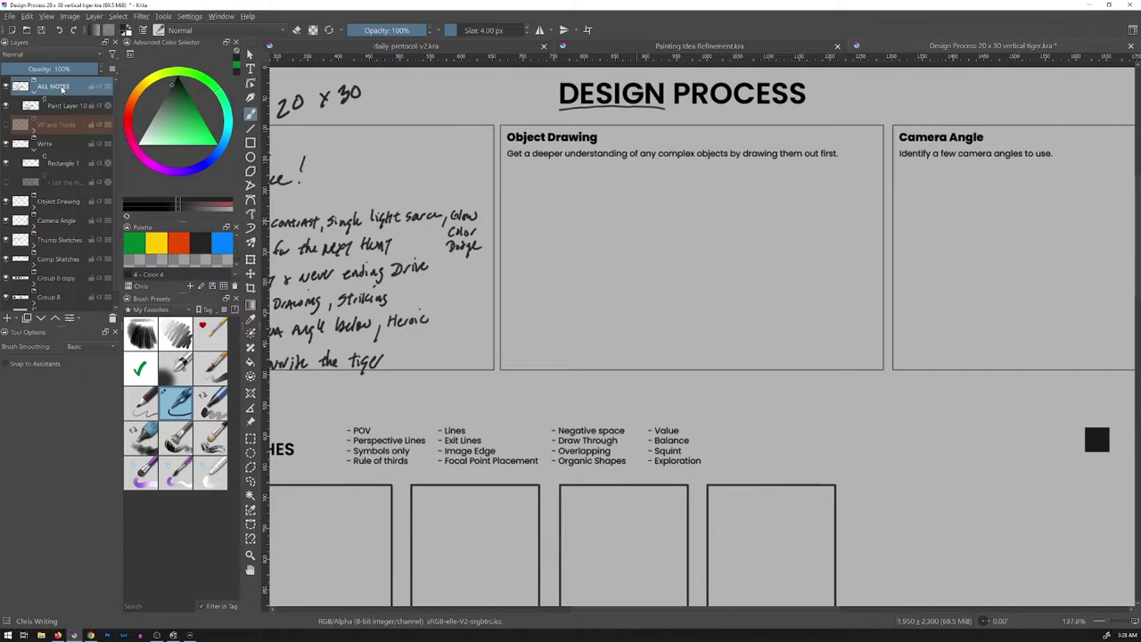
{"action": "right_click", "coordinate": [80, 86]}
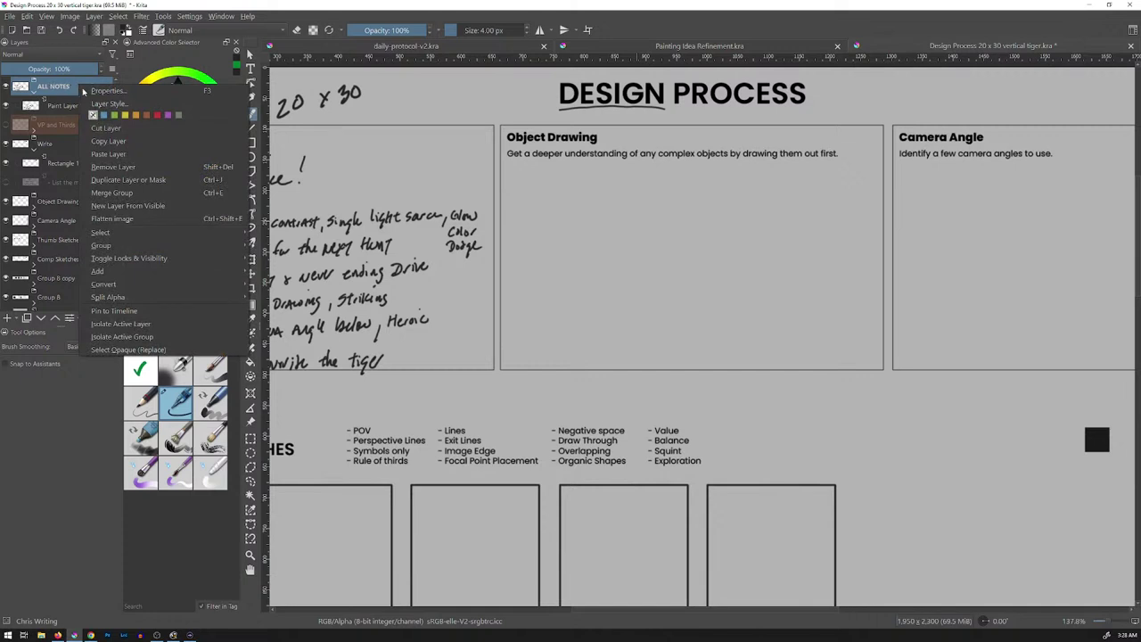
{"action": "left_click", "coordinate": [114, 115]}
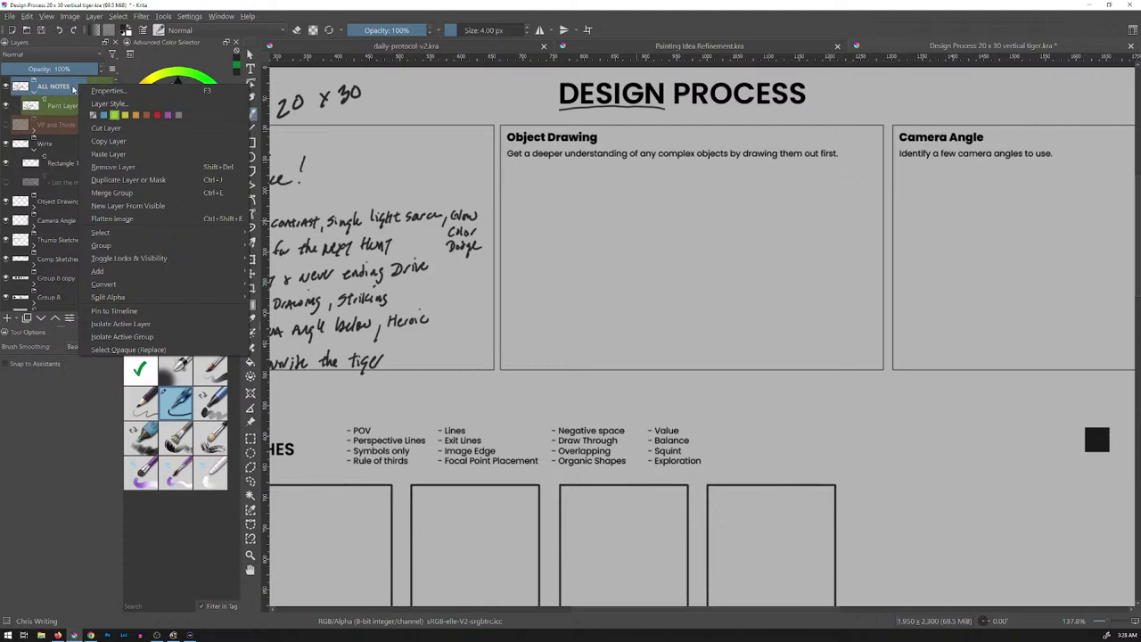
{"action": "left_click", "coordinate": [74, 89]}
Toggle the ALL NOTES group open and closed, collapse the Write group, and select the Write layer
{"action": "left_click", "coordinate": [35, 94]}
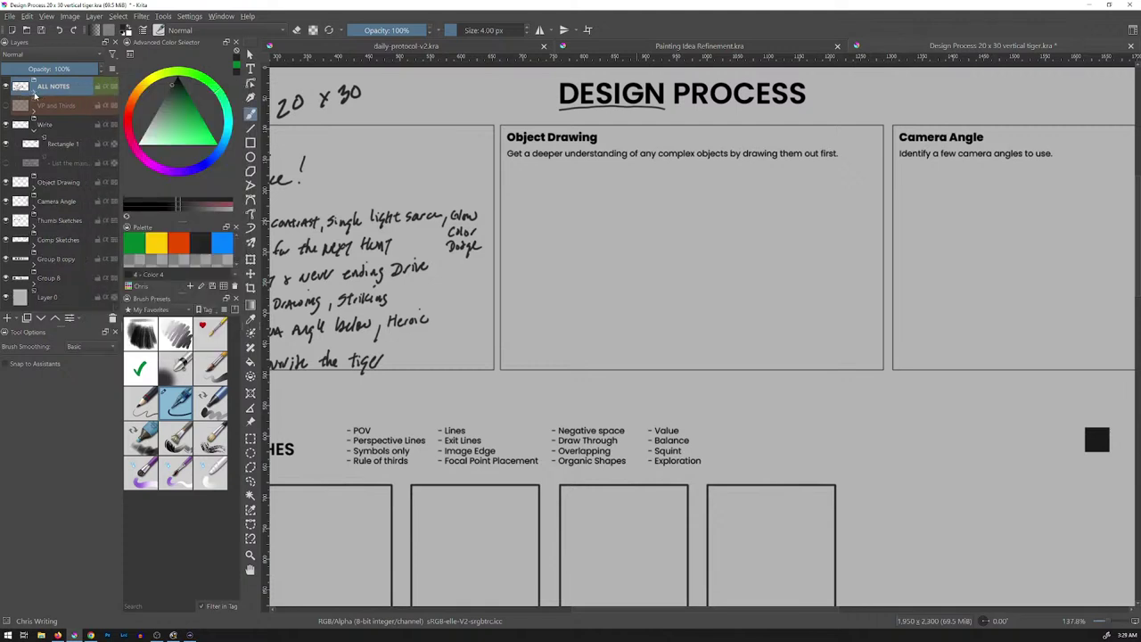
{"action": "left_click", "coordinate": [70, 101]}
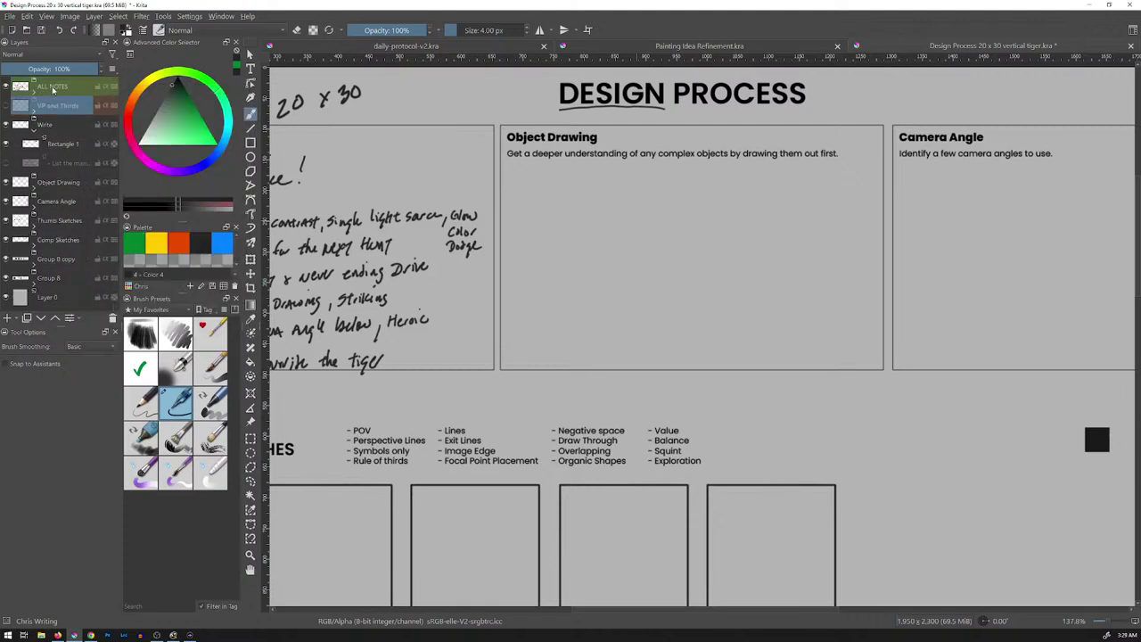
{"action": "left_click", "coordinate": [53, 90]}
{"action": "left_click", "coordinate": [36, 95]}
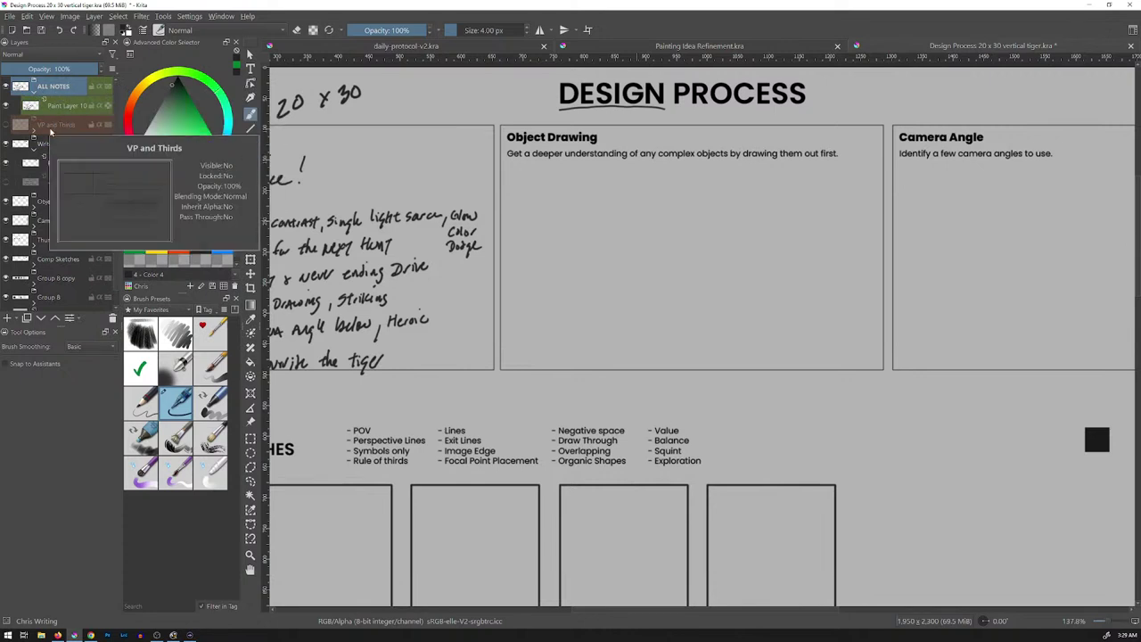
{"action": "left_click", "coordinate": [36, 154]}
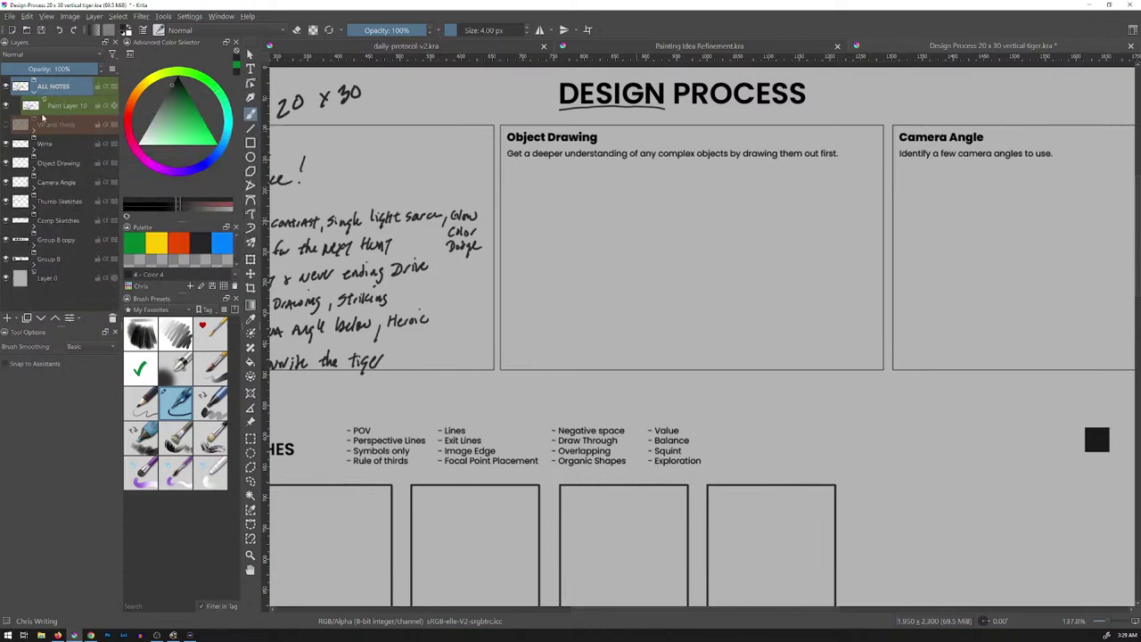
{"action": "left_click", "coordinate": [57, 147]}
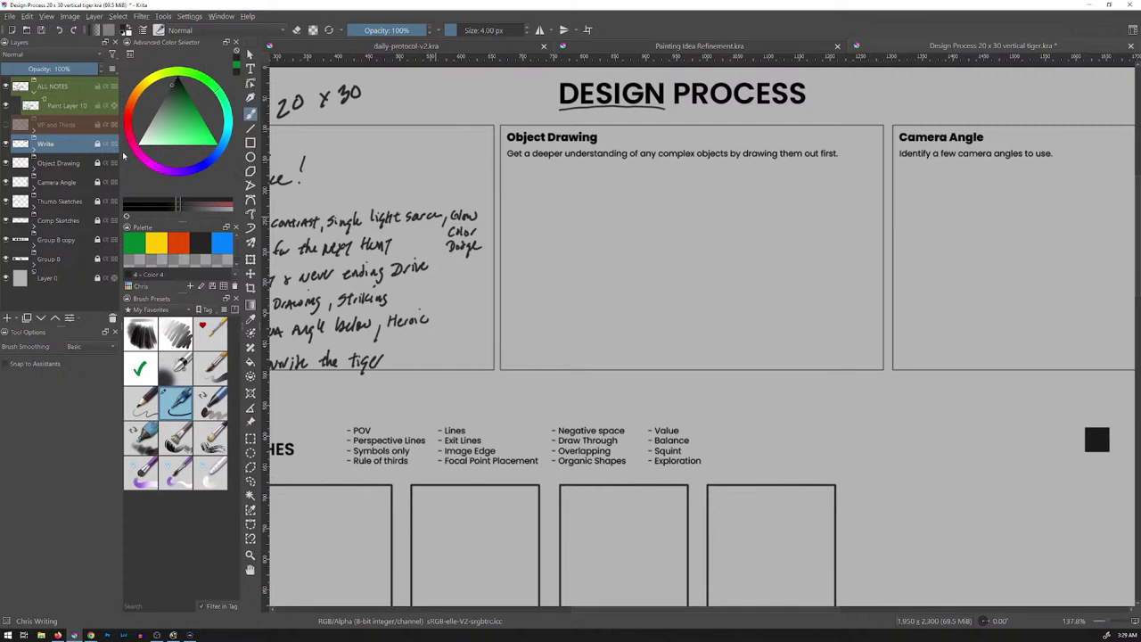
Select VP and Thirds, briefly show its grid with the Move tool active, then hide it again
{"action": "left_click", "coordinate": [77, 127]}
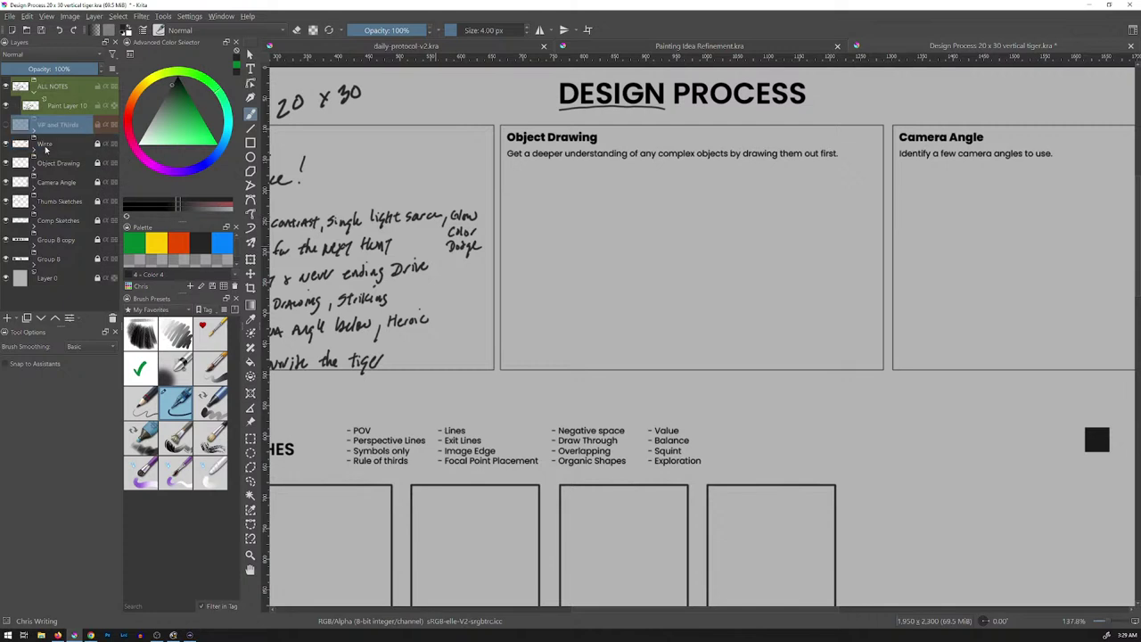
{"action": "left_click", "coordinate": [6, 125]}
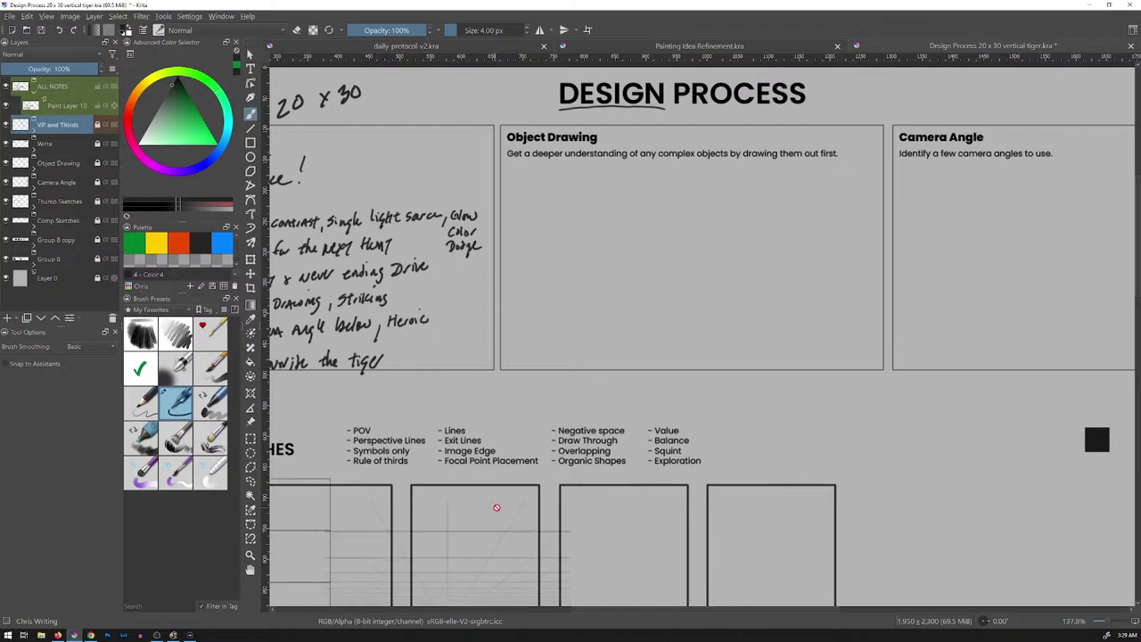
{"action": "key", "text": "t"}
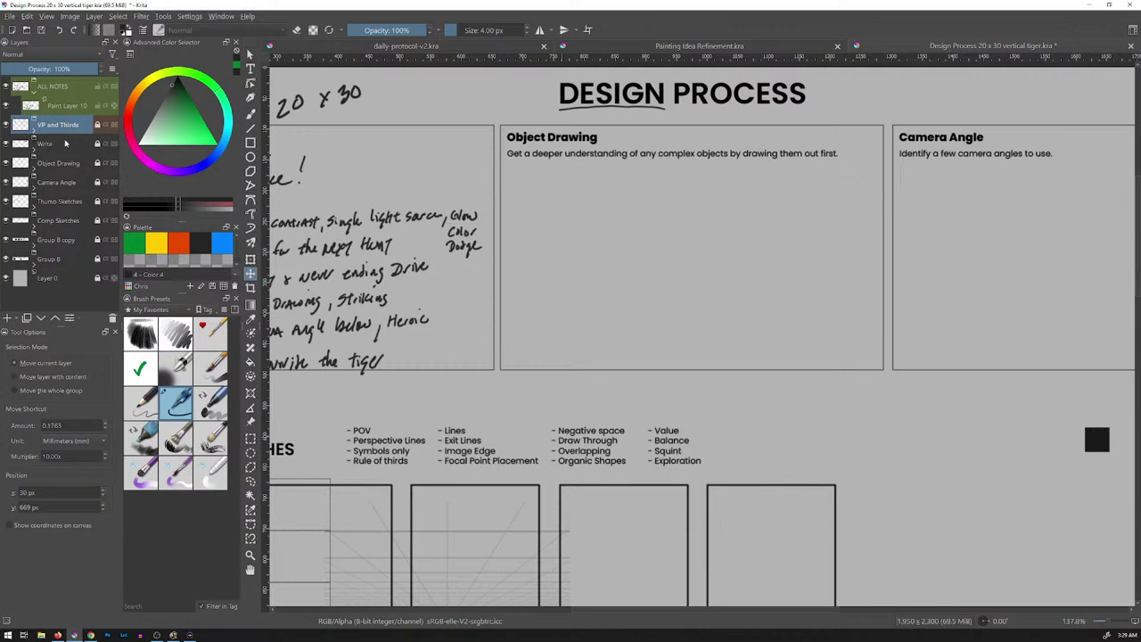
{"action": "left_click", "coordinate": [6, 126]}
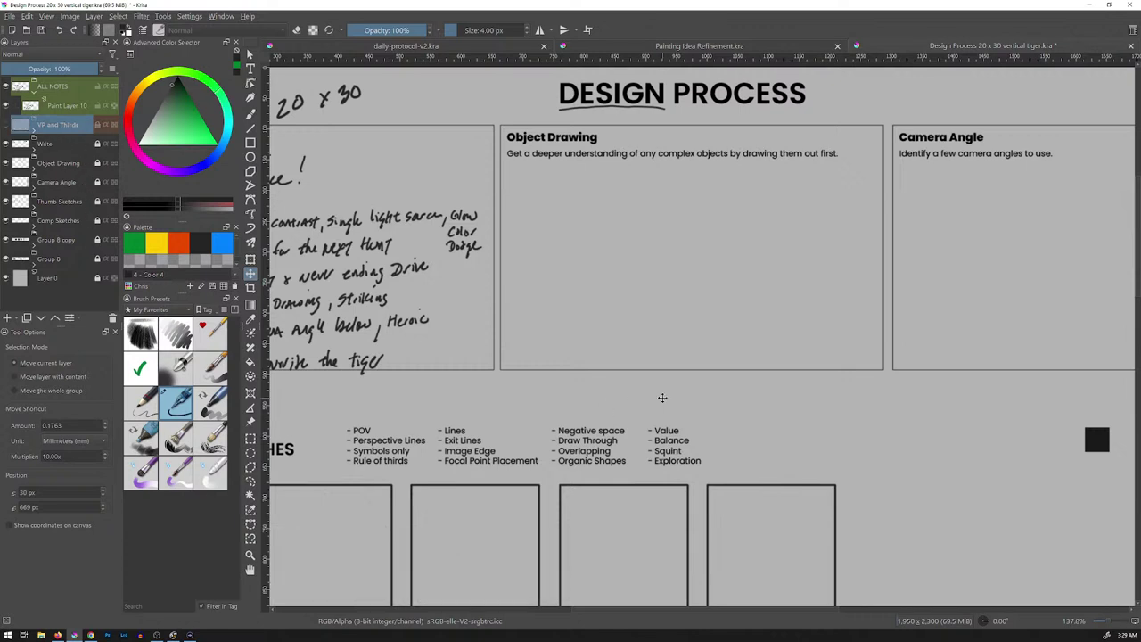
From Paint Layer 10, browse Open Images through 01 Projects to the Art - Tiger Painting folder
{"action": "left_click", "coordinate": [77, 114]}
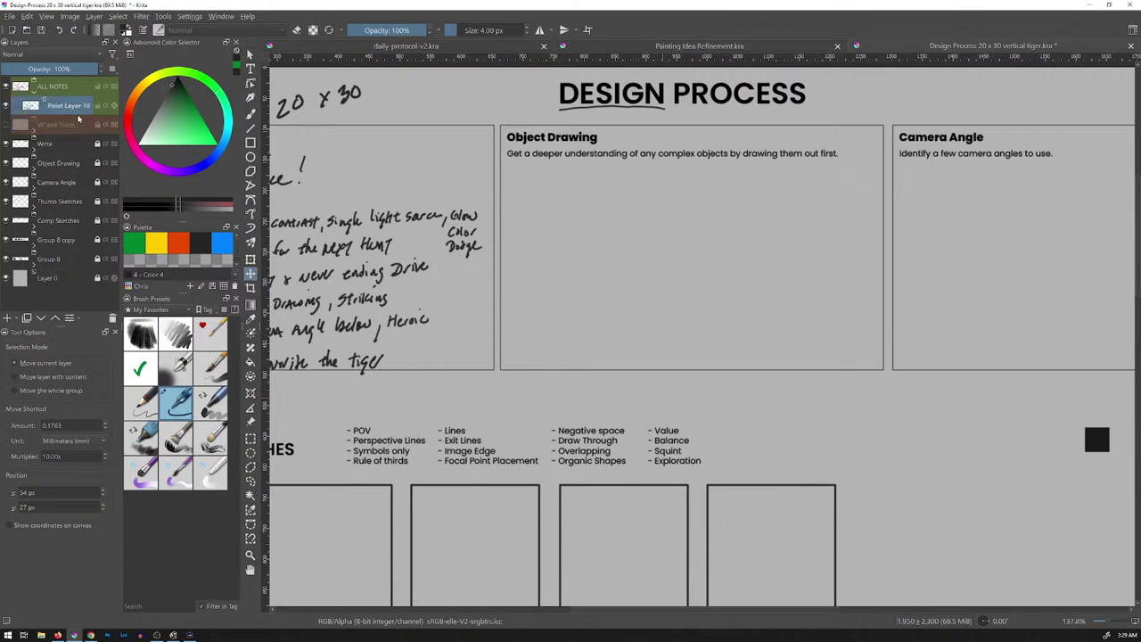
{"action": "mouse_move", "coordinate": [78, 117]}
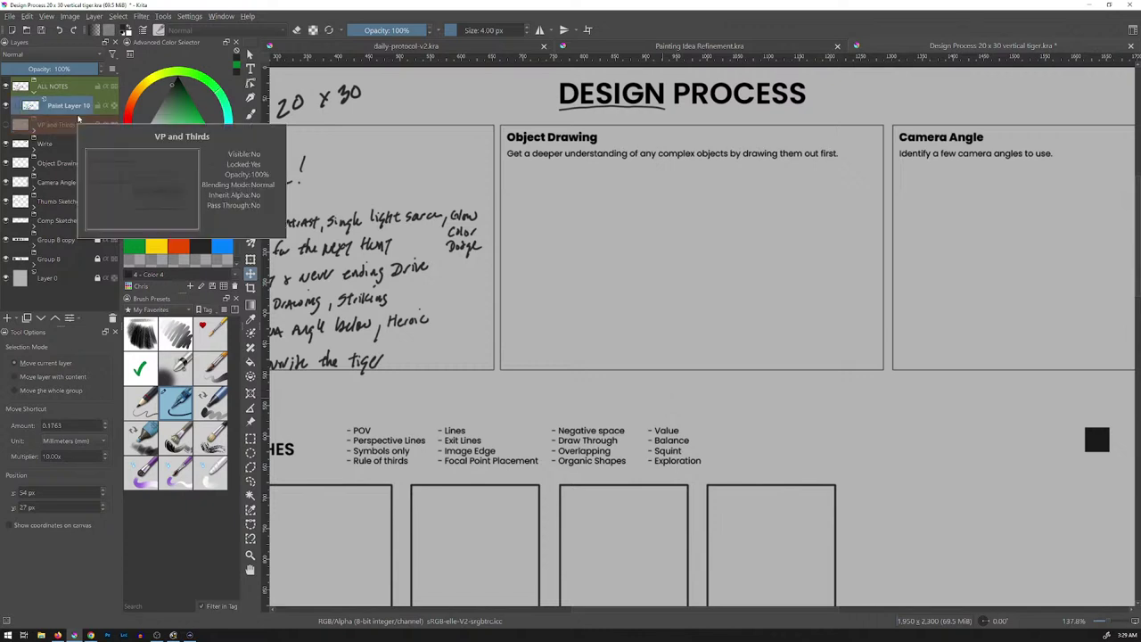
{"action": "key", "text": "ctrl+o"}
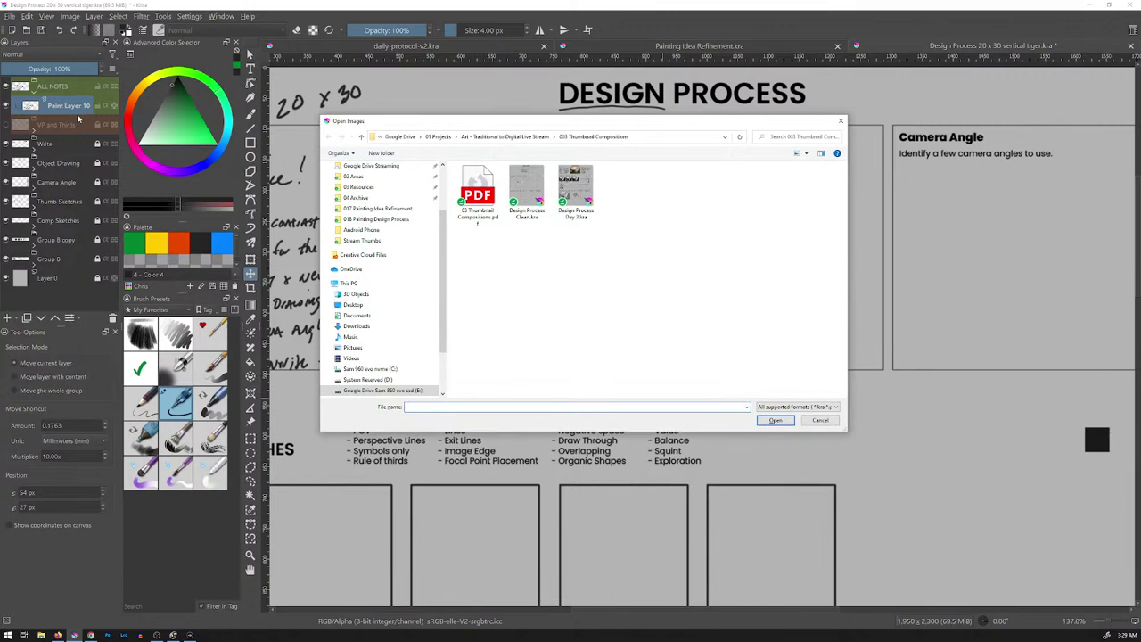
{"action": "left_click", "coordinate": [504, 136]}
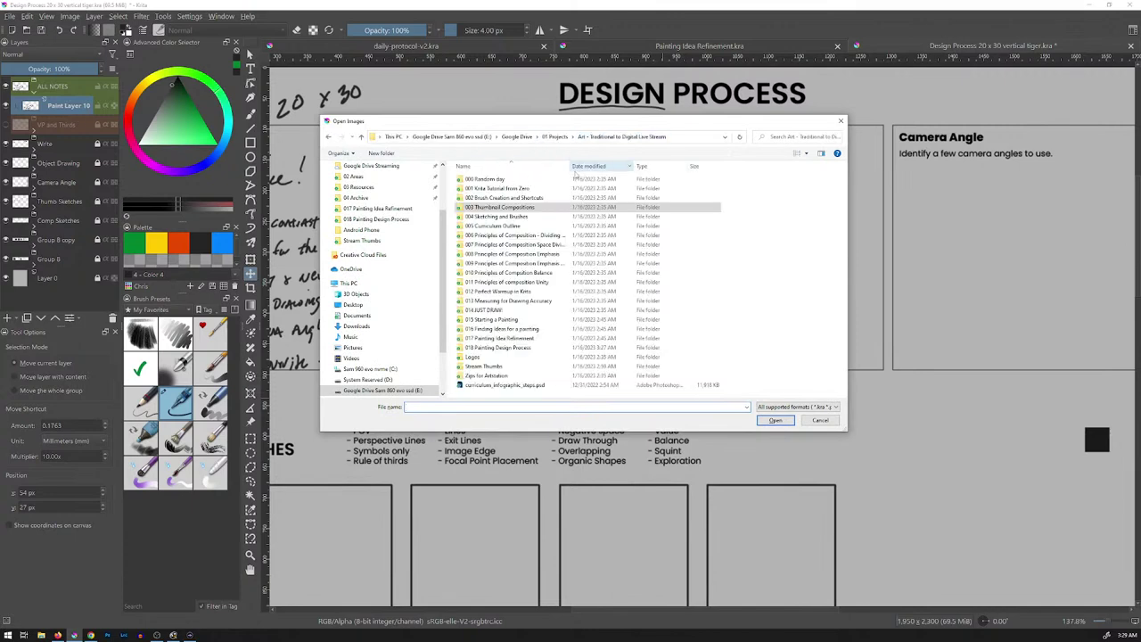
{"action": "left_click_drag", "start_coordinate": [538, 336], "coordinate": [529, 347]}
{"action": "double_click", "coordinate": [529, 347]}
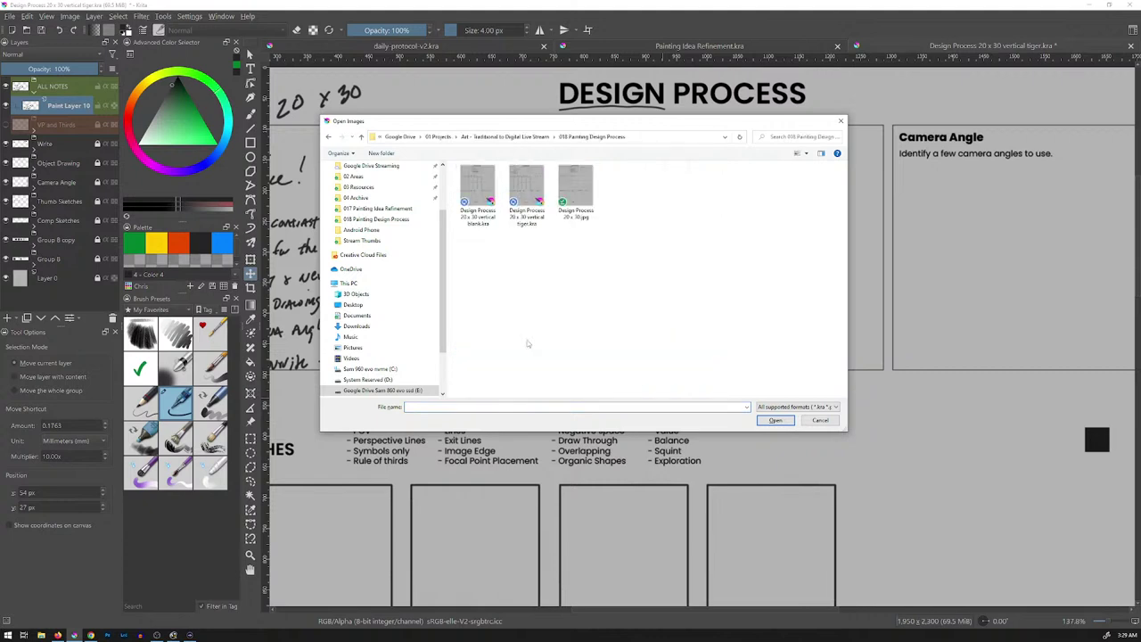
{"action": "left_click", "coordinate": [360, 136]}
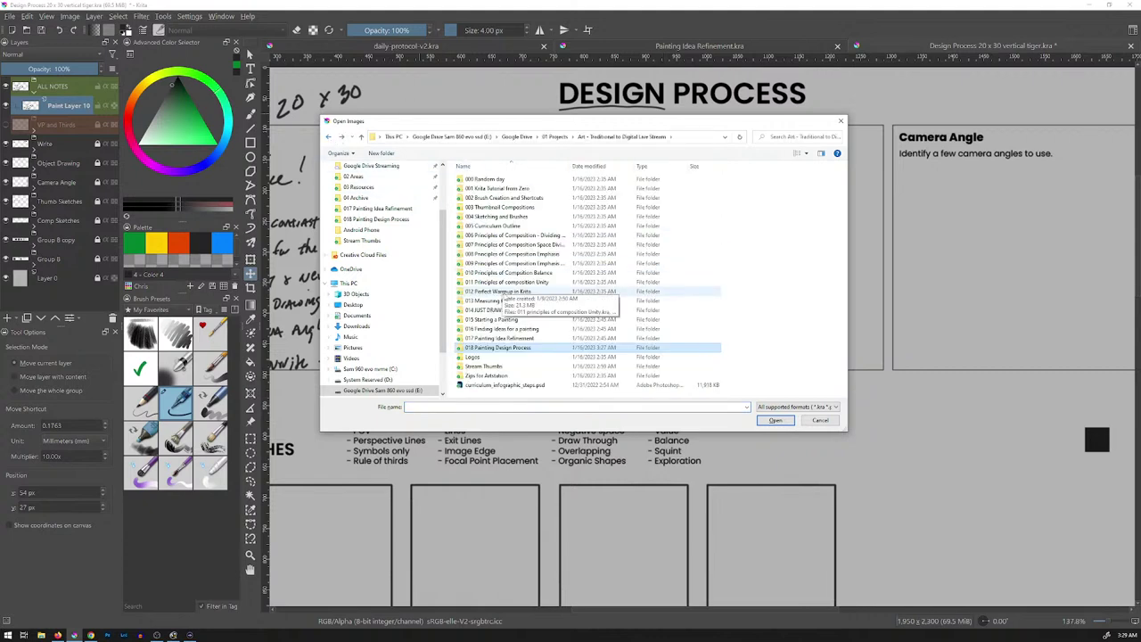
{"action": "scroll", "coordinate": [445, 230], "scroll_direction": "up", "scroll_amount": 2}
{"action": "scroll", "coordinate": [445, 230], "scroll_direction": "up", "scroll_amount": 3}
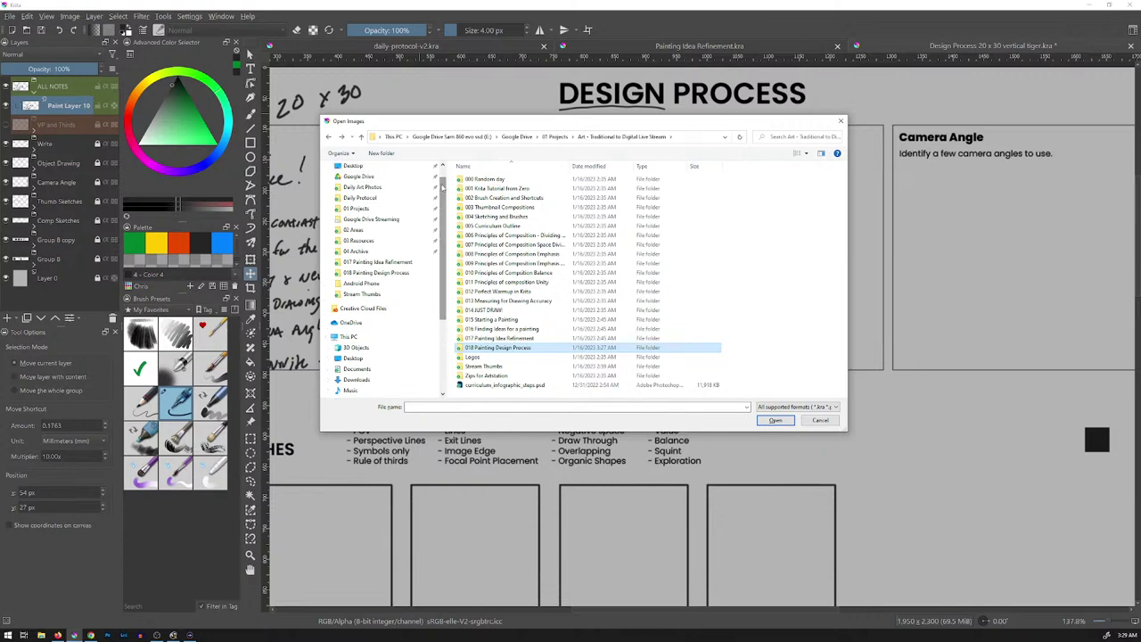
{"action": "left_click", "coordinate": [366, 209]}
{"action": "double_click", "coordinate": [488, 207]}
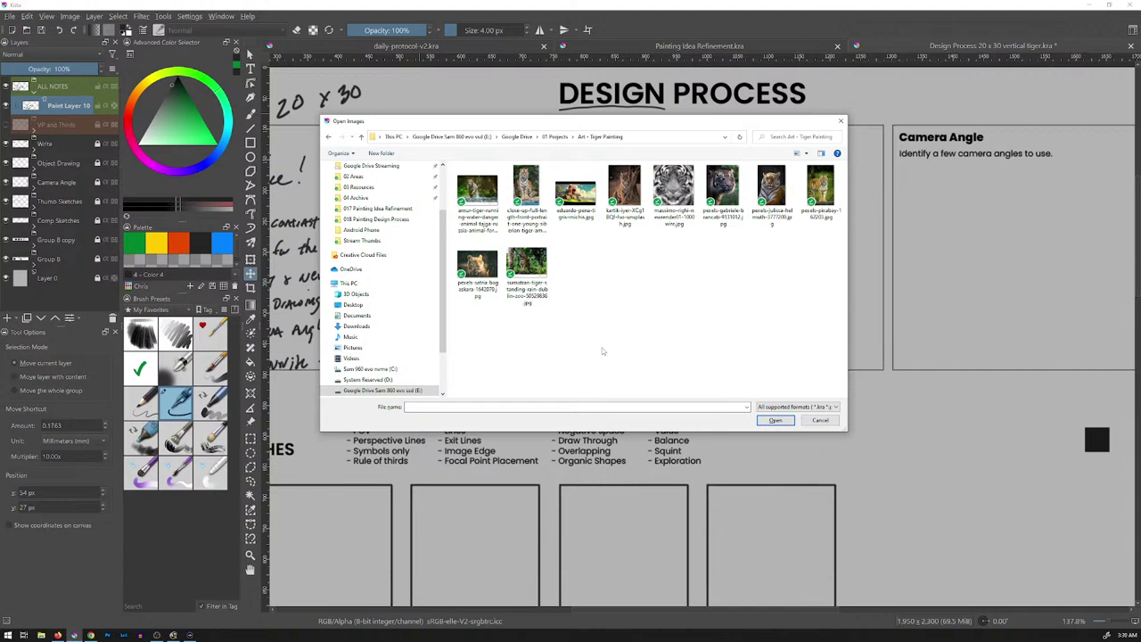
Open five tiger photos together, including the kartik-iyer shot and the full-length close-up
{"action": "left_click", "coordinate": [626, 199]}
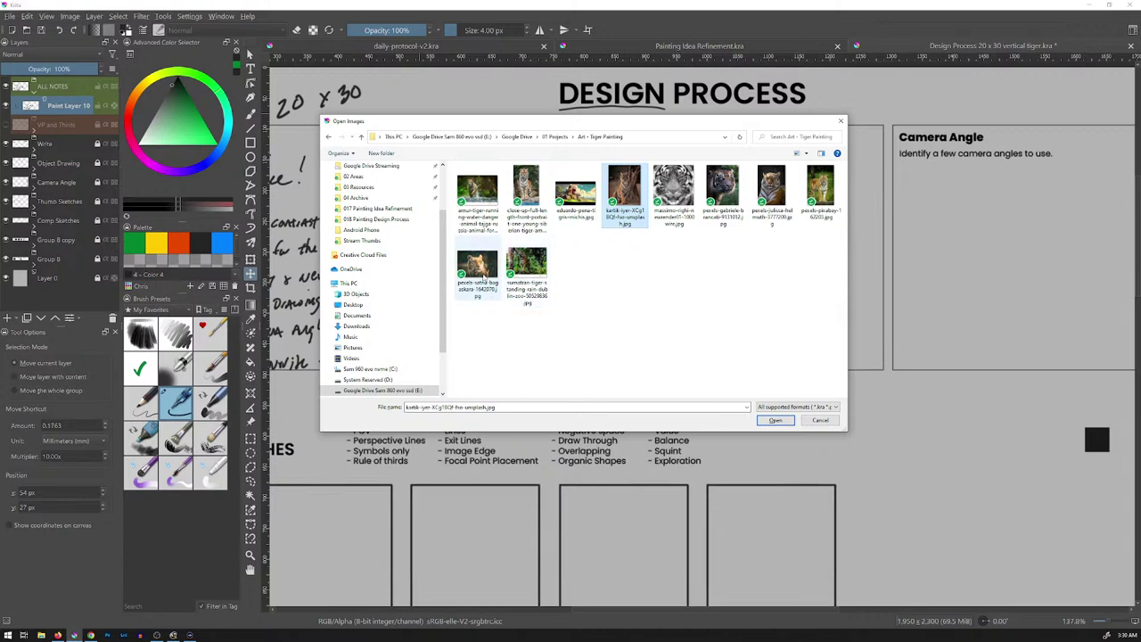
{"action": "left_click", "coordinate": [479, 267], "text": "ctrl"}
{"action": "left_click", "coordinate": [529, 267], "text": "ctrl"}
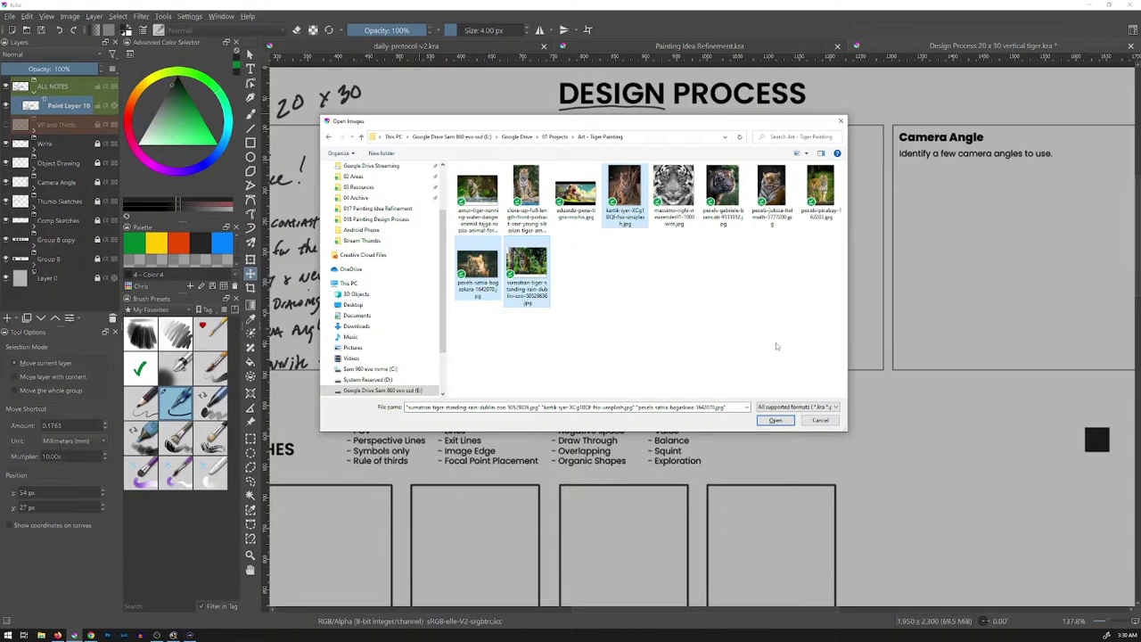
{"action": "left_click", "coordinate": [782, 210], "text": "ctrl"}
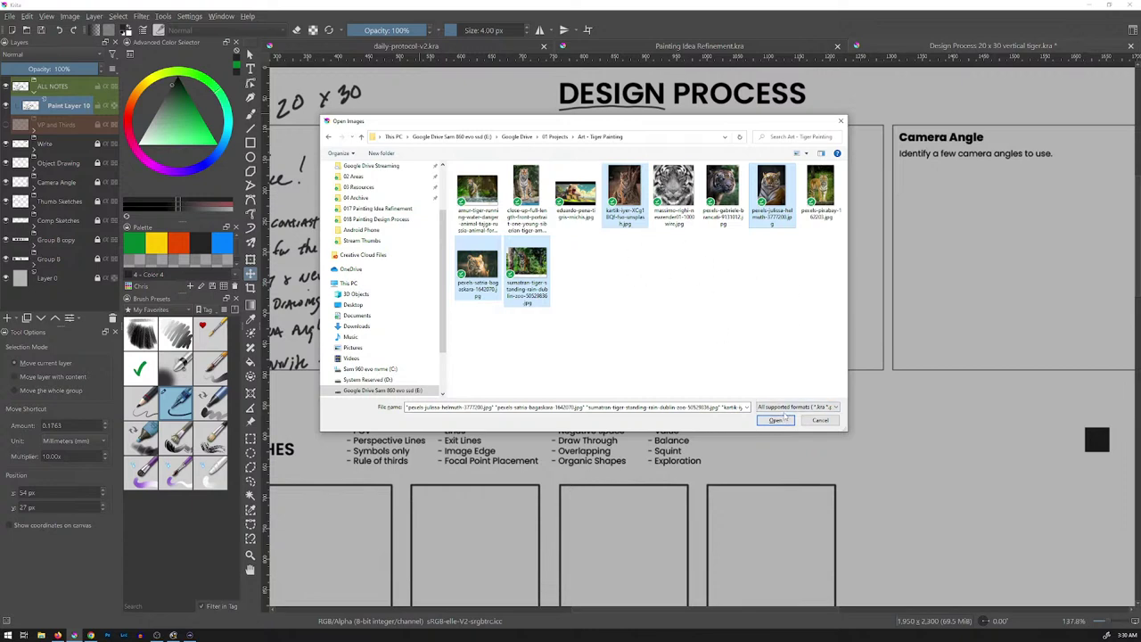
{"action": "left_click", "coordinate": [540, 223], "text": "ctrl"}
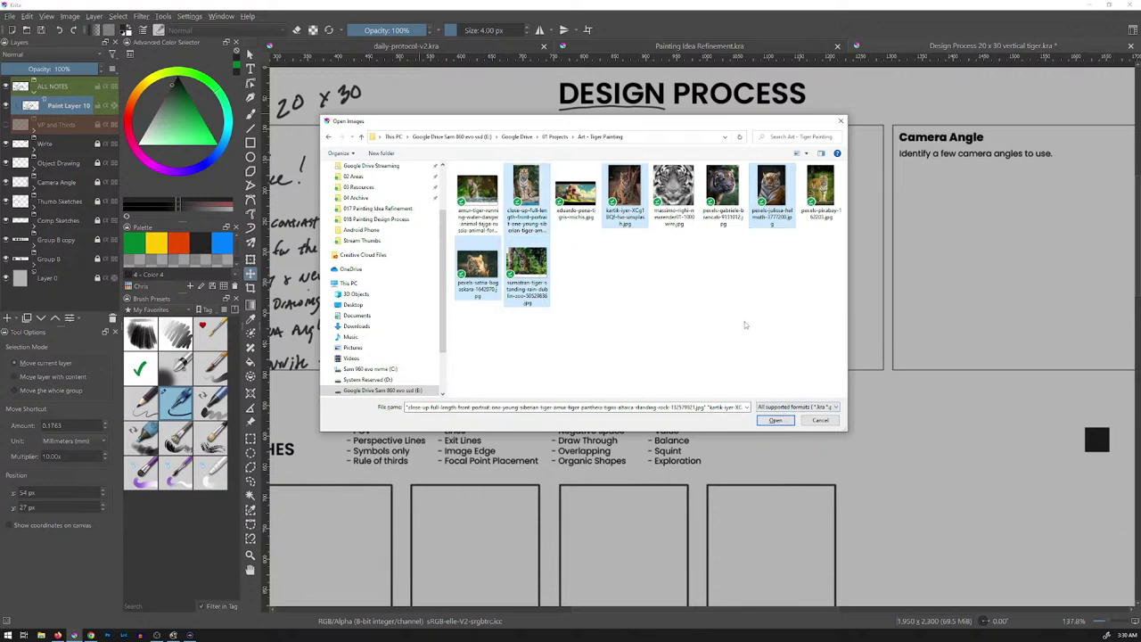
{"action": "left_click", "coordinate": [775, 419]}
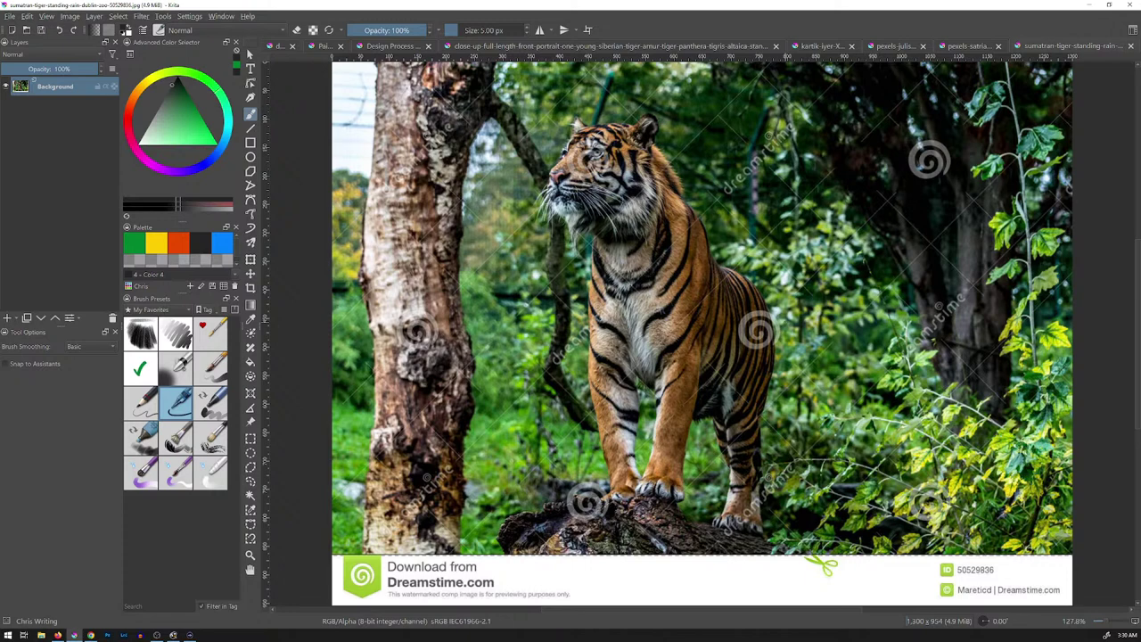
Freehand-select and copy the tiger's head and shoulders from the pexels-satria close-up, then return to Design Process
{"action": "left_click", "coordinate": [970, 47]}
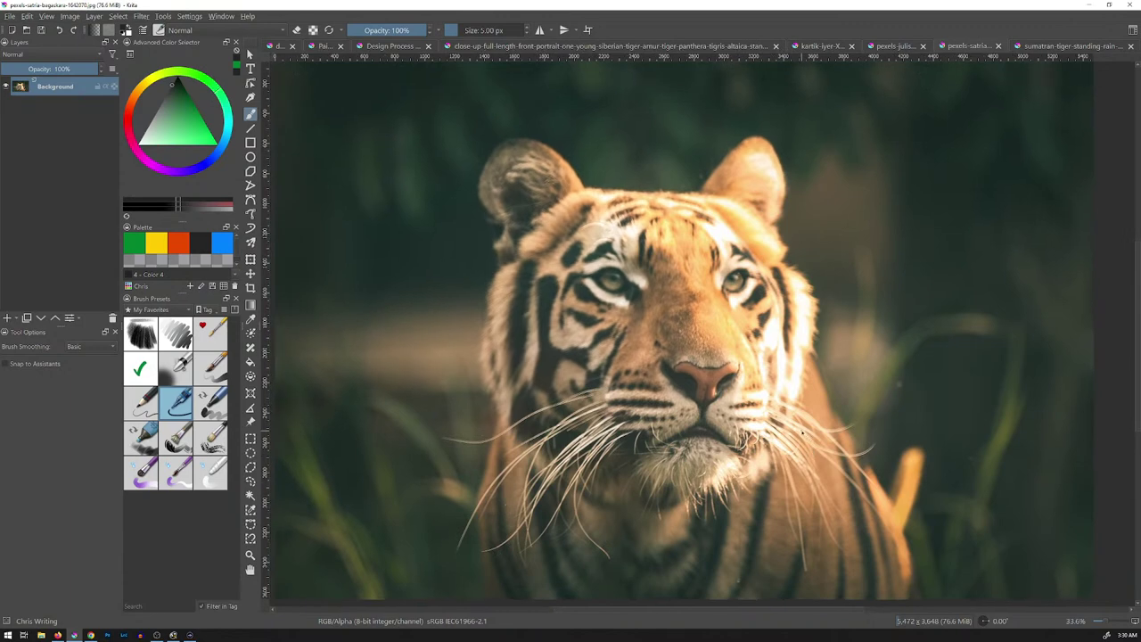
{"action": "key", "text": "ctrl+shift+f"}
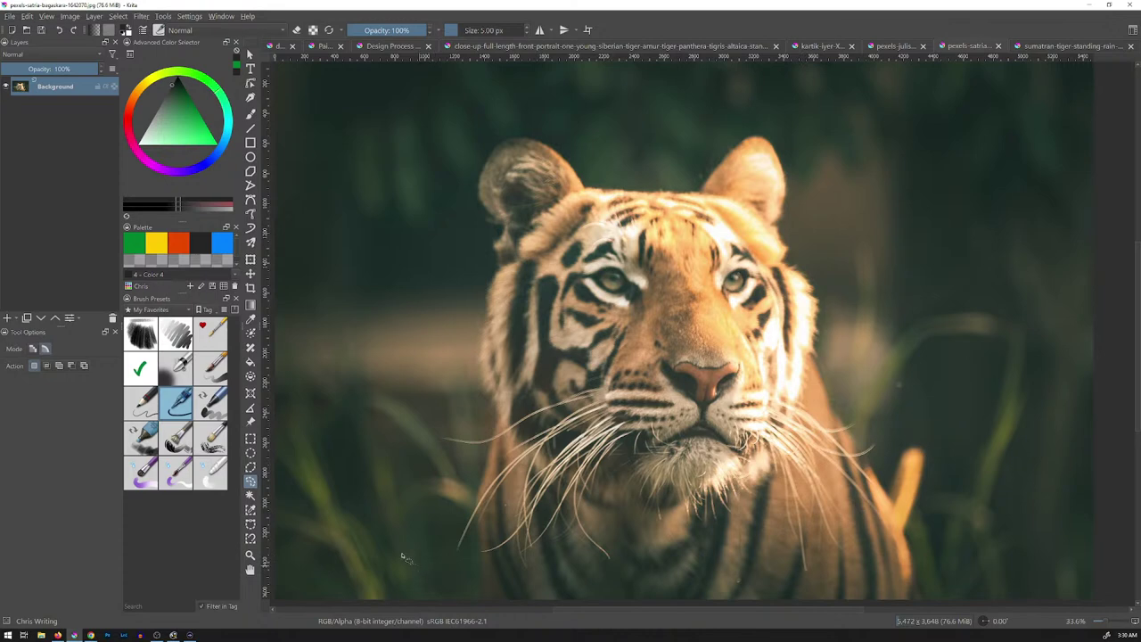
{"action": "mouse_move", "coordinate": [402, 556]}
{"action": "left_mouse_down"}
{"action": "mouse_move", "coordinate": [424, 110]}
{"action": "mouse_move", "coordinate": [553, 84]}
{"action": "mouse_move", "coordinate": [706, 84]}
{"action": "mouse_move", "coordinate": [861, 107]}
{"action": "mouse_move", "coordinate": [943, 274]}
{"action": "mouse_move", "coordinate": [980, 490]}
{"action": "mouse_move", "coordinate": [928, 560]}
{"action": "mouse_move", "coordinate": [826, 596]}
{"action": "mouse_move", "coordinate": [730, 607]}
{"action": "mouse_move", "coordinate": [414, 579]}
{"action": "left_mouse_up"}
{"action": "key", "text": "ctrl+c"}
{"action": "key", "text": "ctrl+Tab"}
{"action": "key", "text": "ctrl+v"}
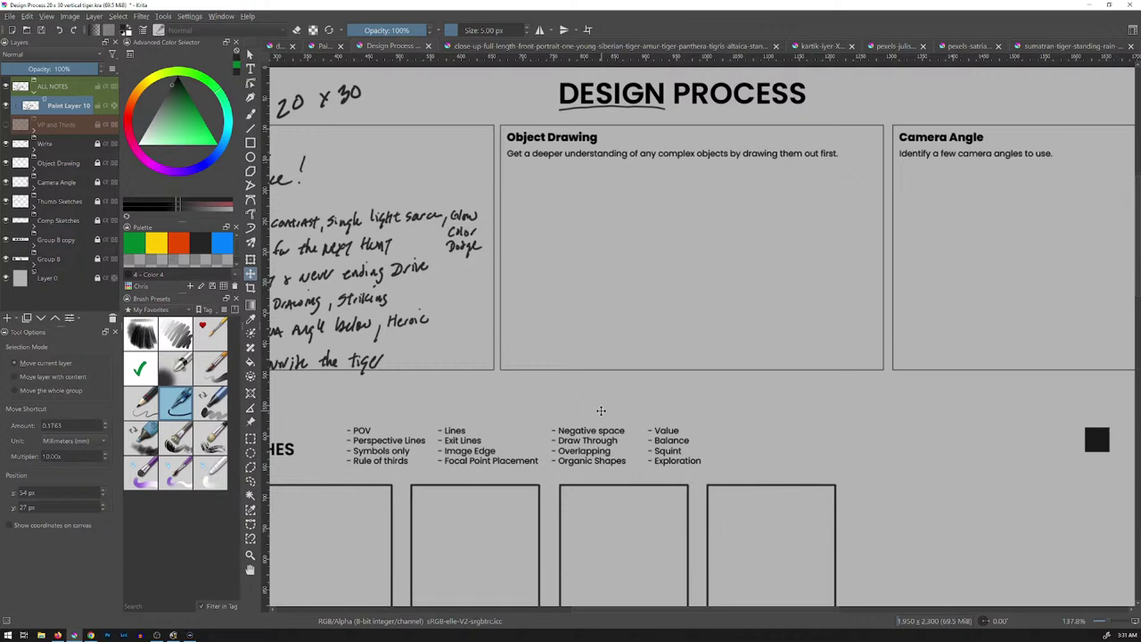
Paste the tiger cut-out and begin transforming it, undoing two trial moves
{"action": "key", "text": "ctrl+v"}
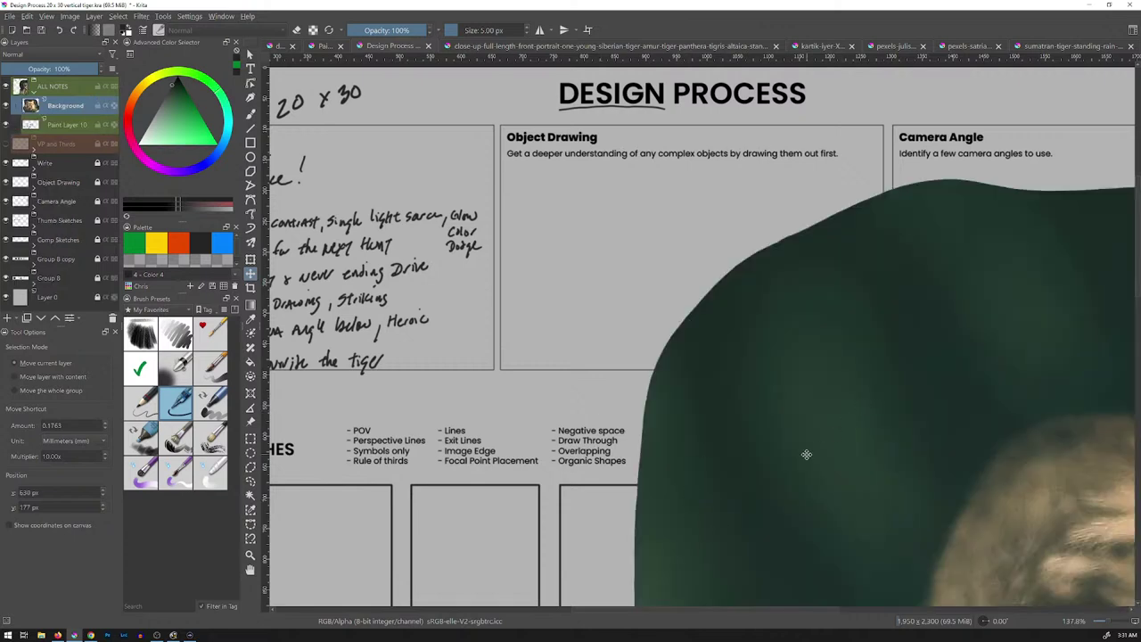
{"action": "scroll", "coordinate": [784, 294], "scroll_direction": "down", "scroll_amount": 5}
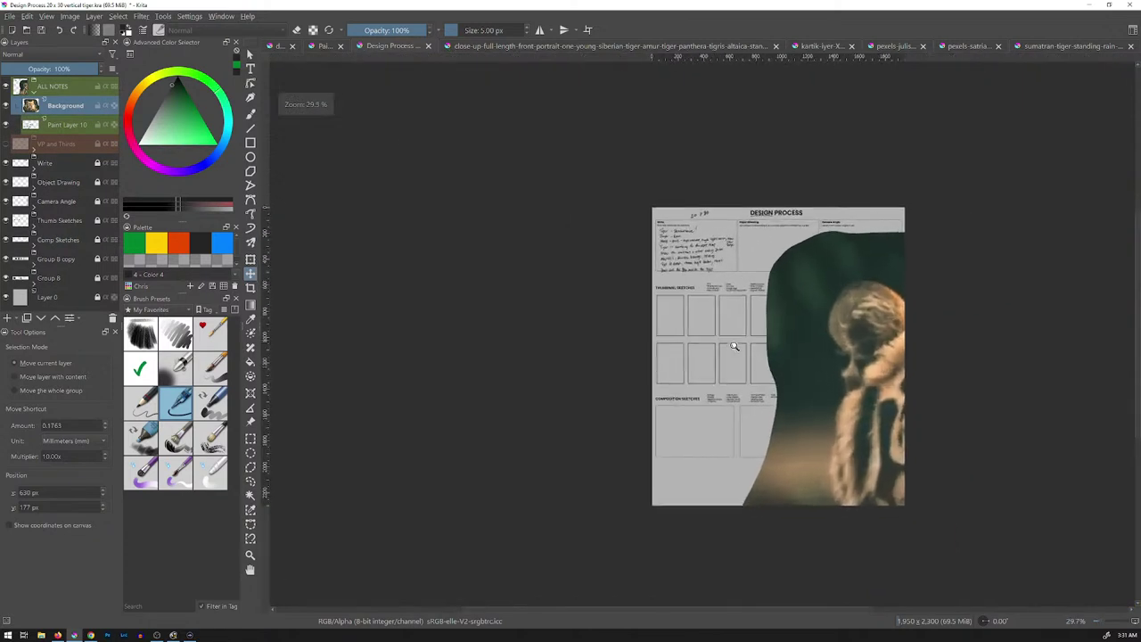
{"action": "key", "text": "ctrl+t"}
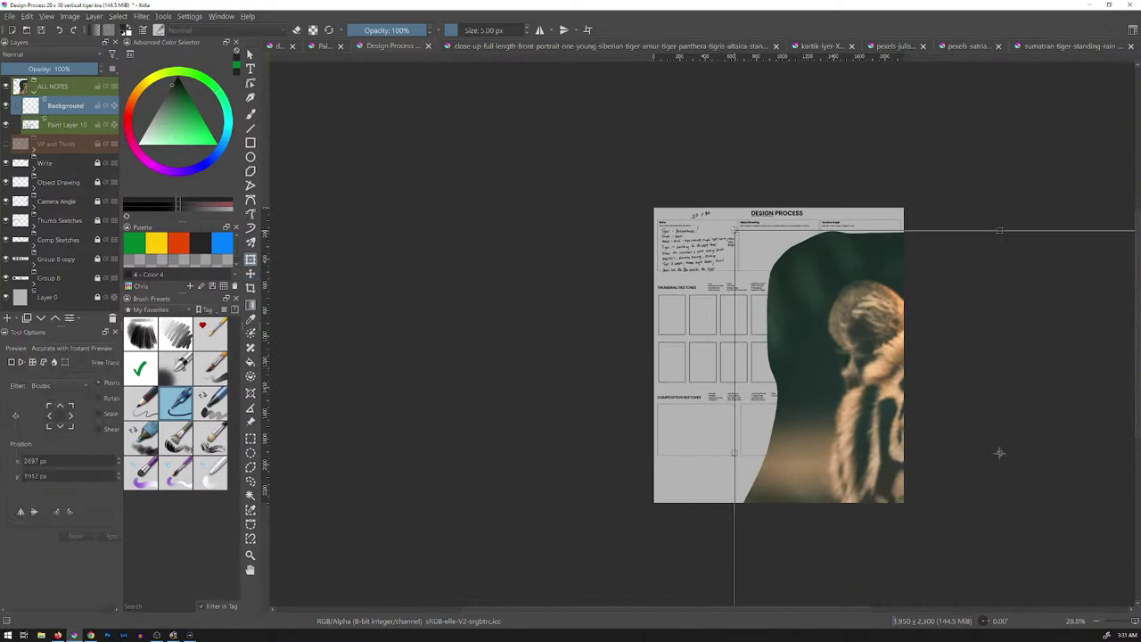
{"action": "left_click_drag", "start_coordinate": [999, 452], "coordinate": [1132, 615]}
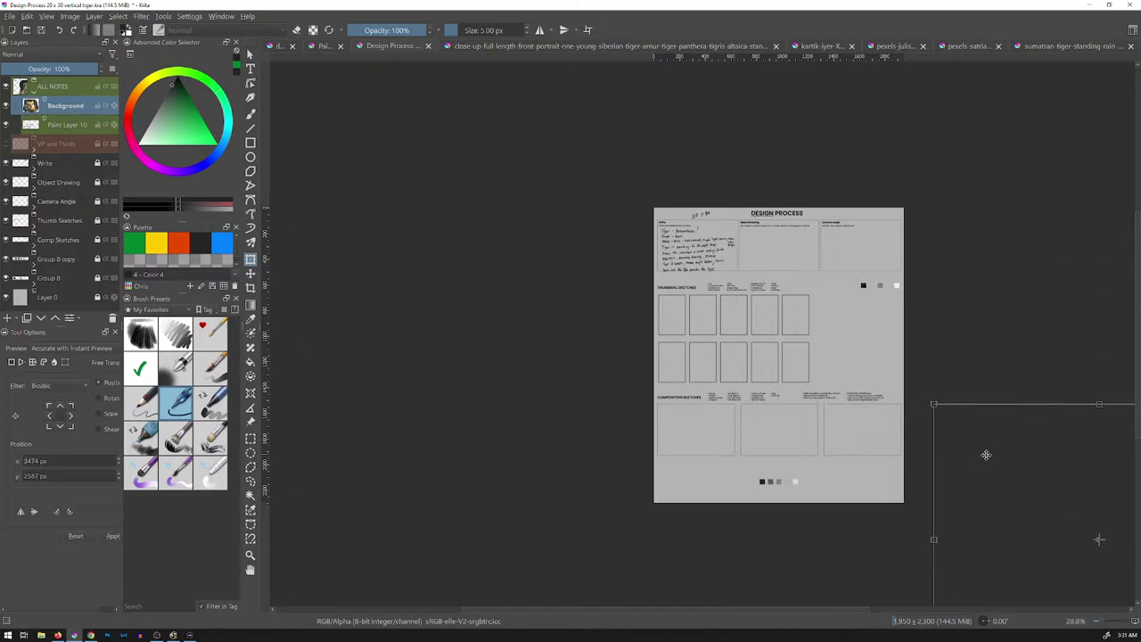
{"action": "left_click_drag", "start_coordinate": [767, 314], "coordinate": [598, 234]}
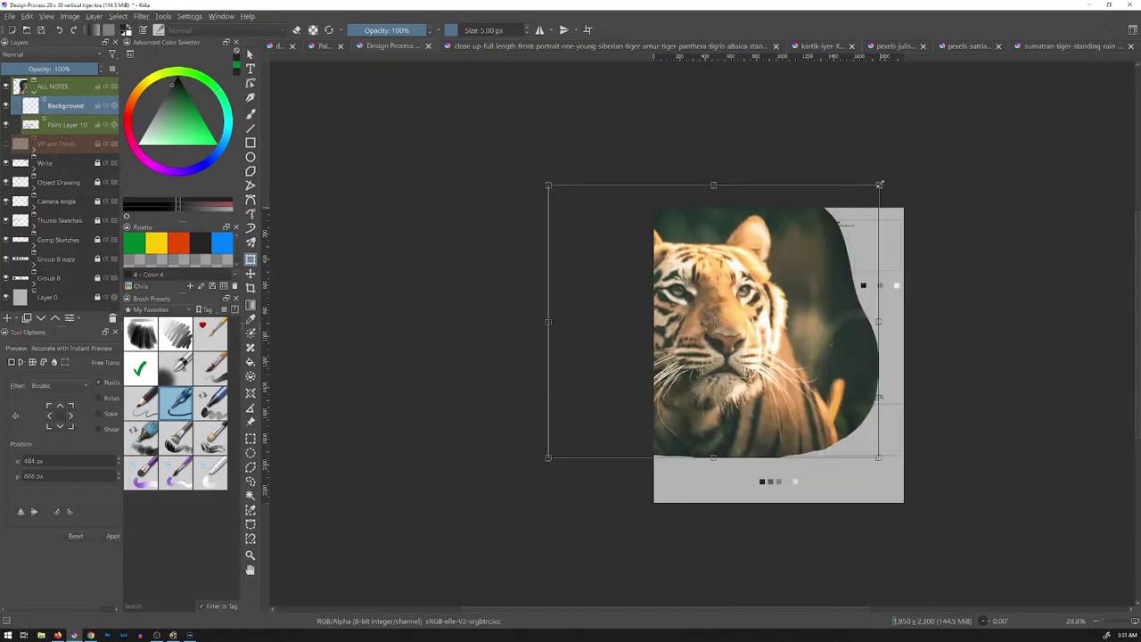
{"action": "left_click_drag", "start_coordinate": [827, 238], "coordinate": [781, 239]}
{"action": "key", "text": "ctrl+z"}
{"action": "key", "text": "ctrl+z"}
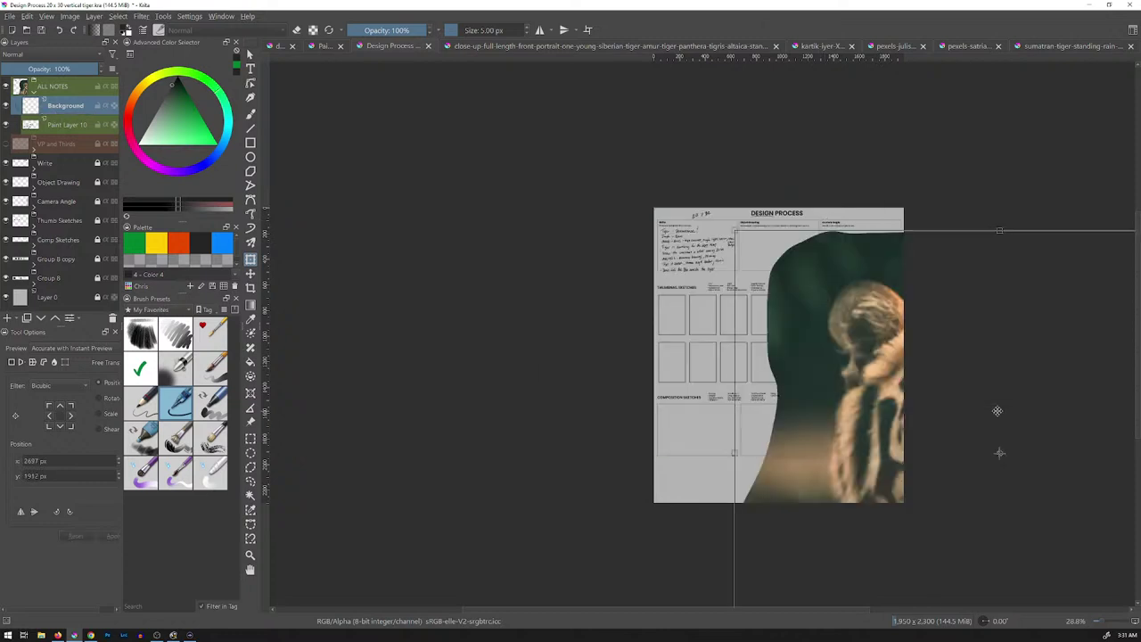
{"action": "key", "text": "ctrl+z"}
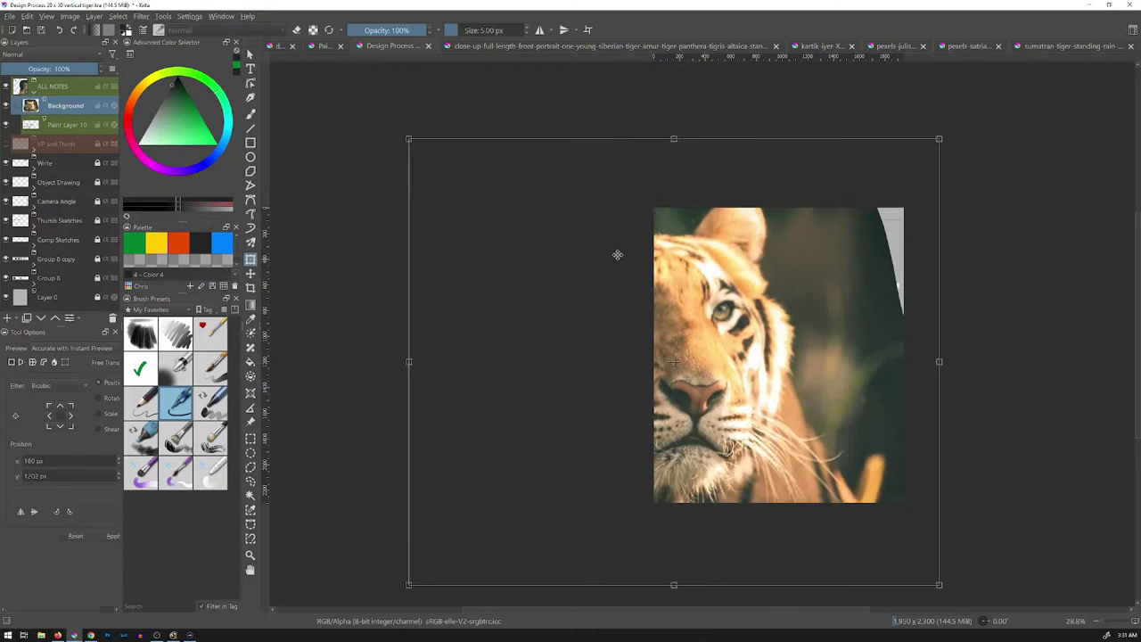
Shrink the tiger well down, place it over the Write box at 100% view, and apply
{"action": "left_click_drag", "start_coordinate": [755, 289], "coordinate": [535, 478]}
{"action": "left_click_drag", "start_coordinate": [514, 516], "coordinate": [783, 326]}
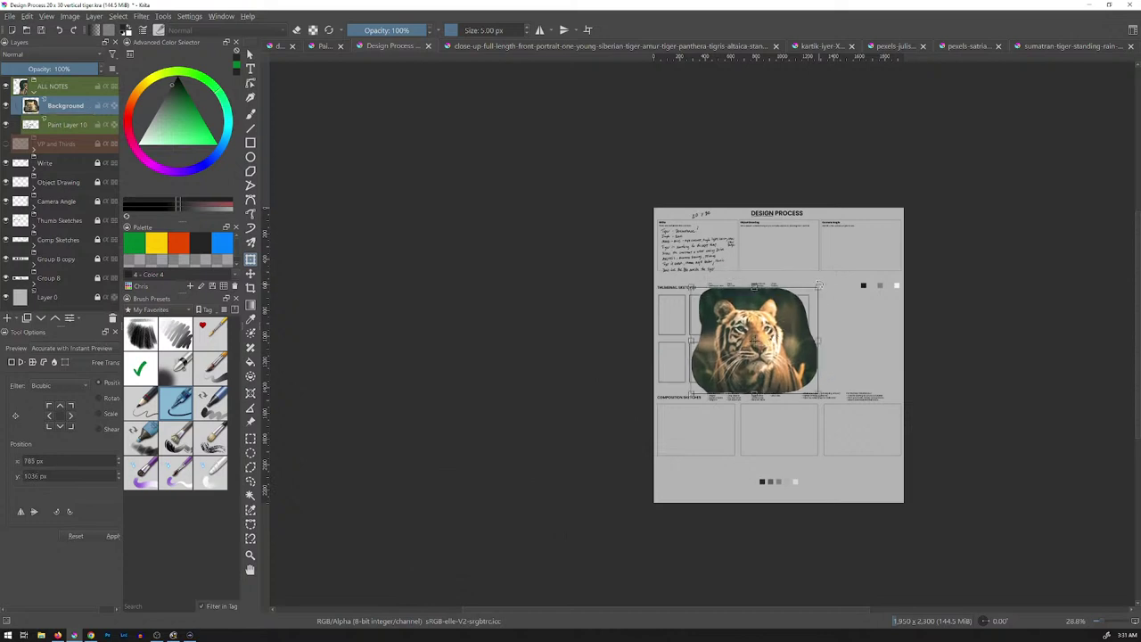
{"action": "left_click_drag", "start_coordinate": [820, 288], "coordinate": [698, 241]}
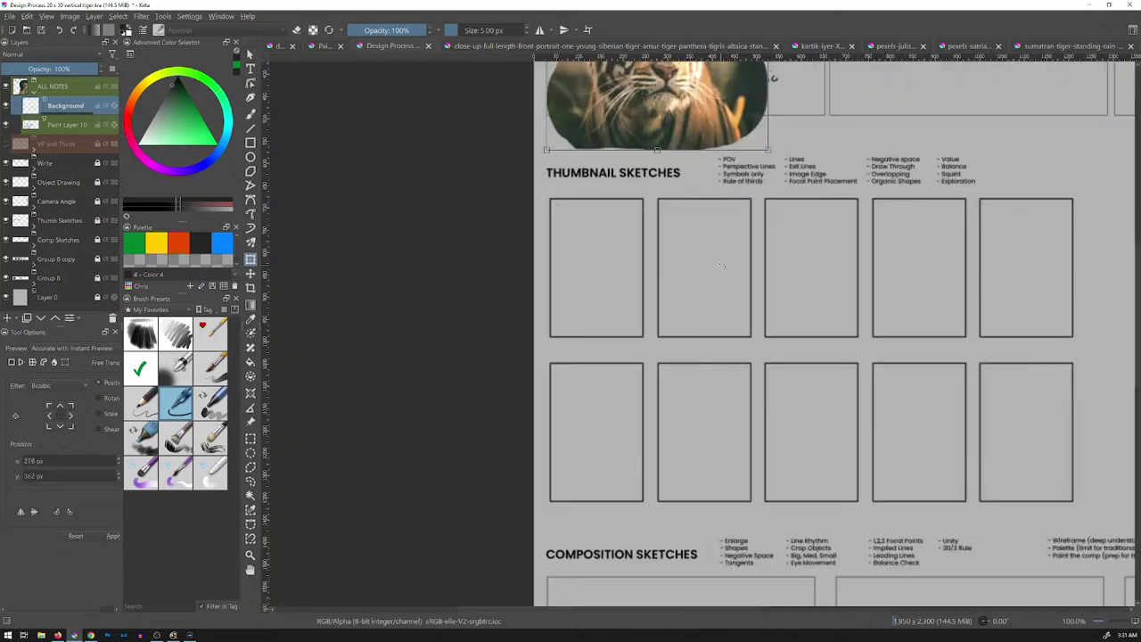
{"action": "key", "text": "1"}
{"action": "left_click_drag", "start_coordinate": [771, 215], "coordinate": [639, 443]}
{"action": "key", "text": "Return"}
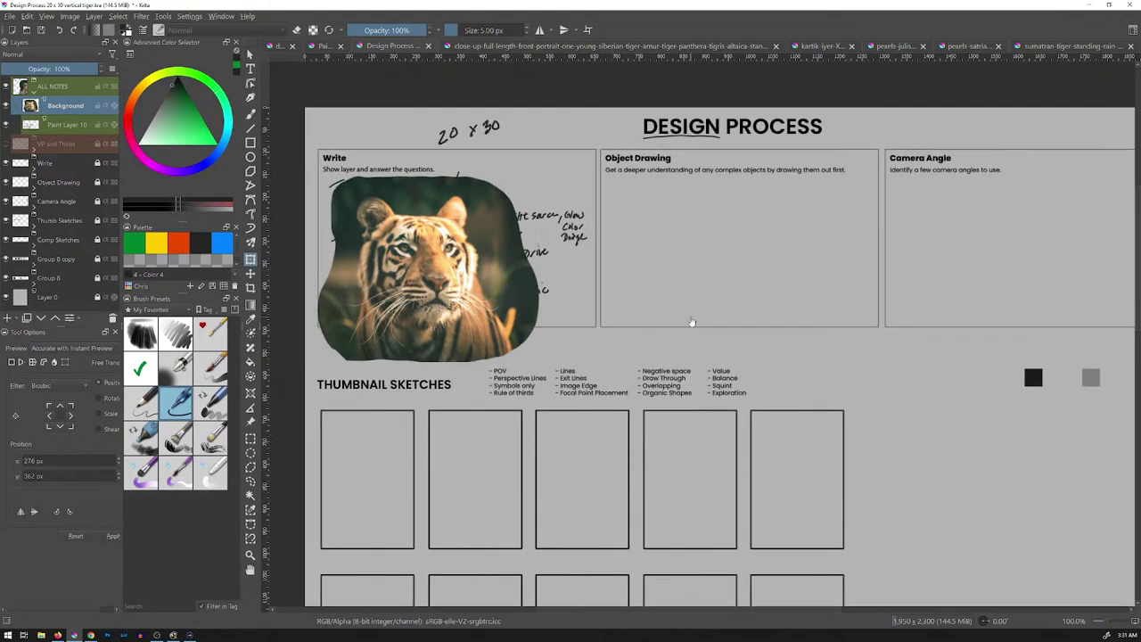
Shift the tiger cut-out up and to the right so it covers most of the Write box notes
{"action": "scroll", "coordinate": [692, 323], "scroll_direction": "up", "scroll_amount": 3}
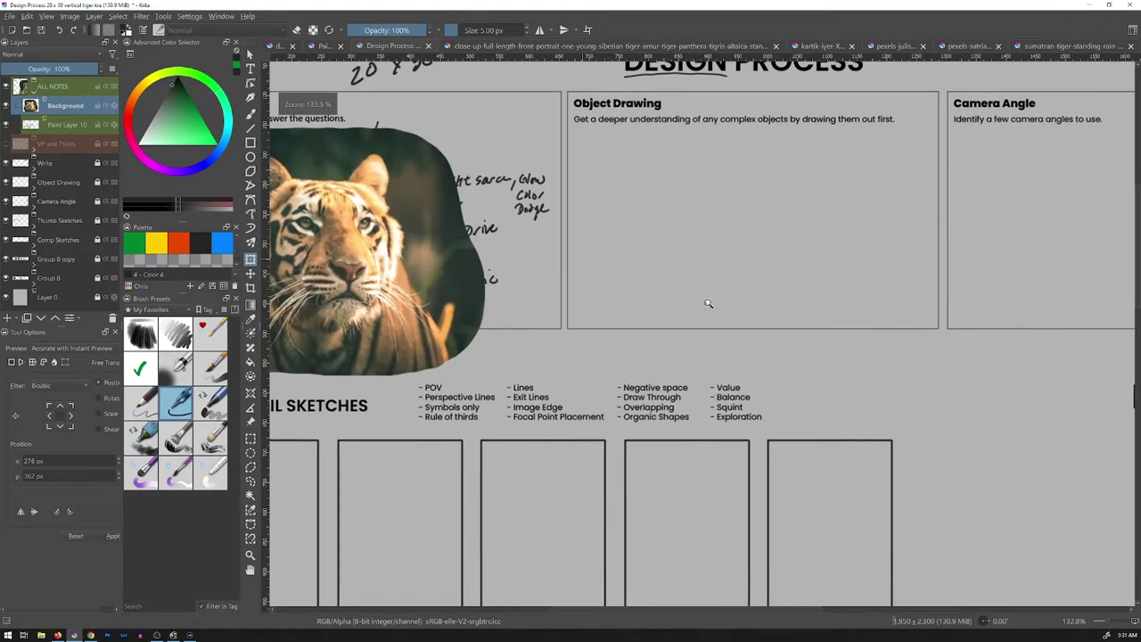
{"action": "left_click_drag", "start_coordinate": [753, 276], "coordinate": [792, 280]}
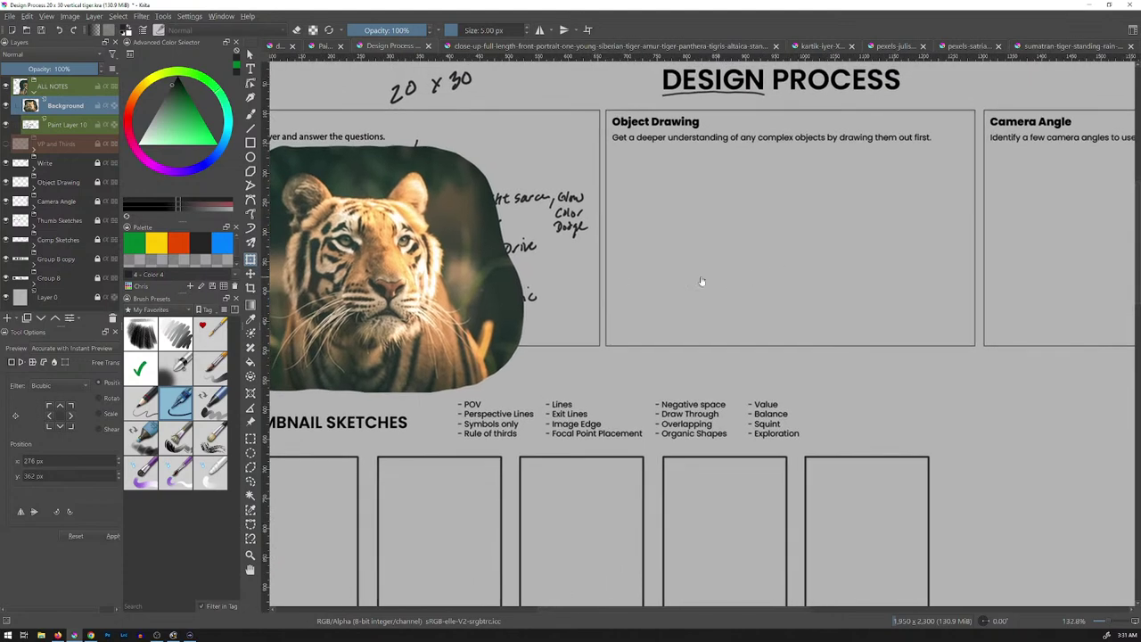
{"action": "key", "text": "t"}
{"action": "left_click_drag", "start_coordinate": [411, 286], "coordinate": [456, 257]}
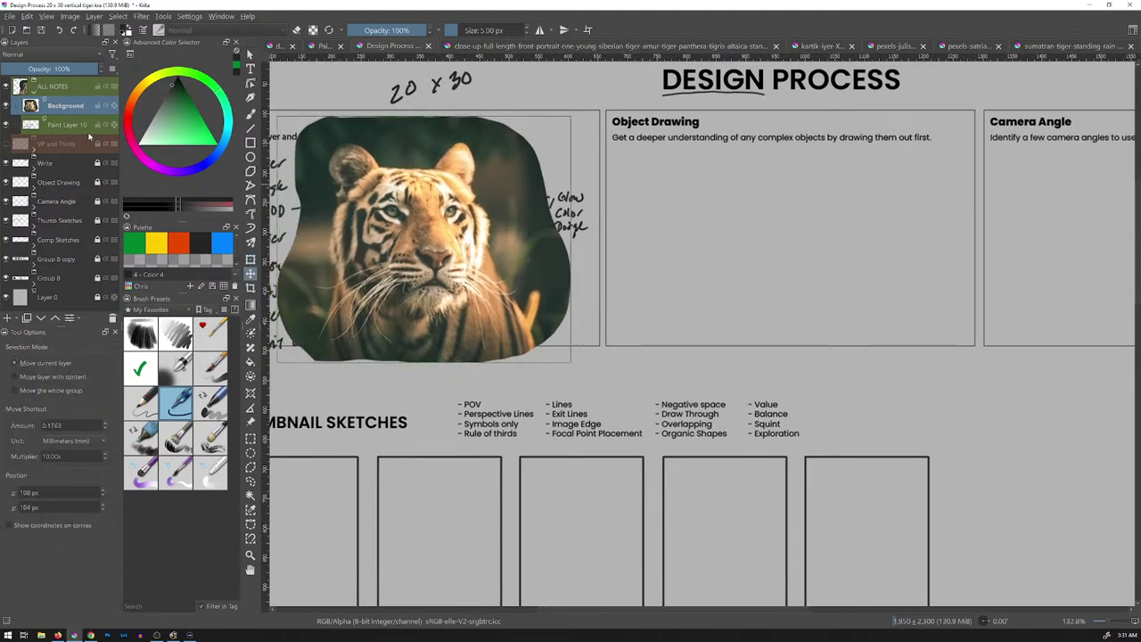
{"action": "key", "text": "Insert"}
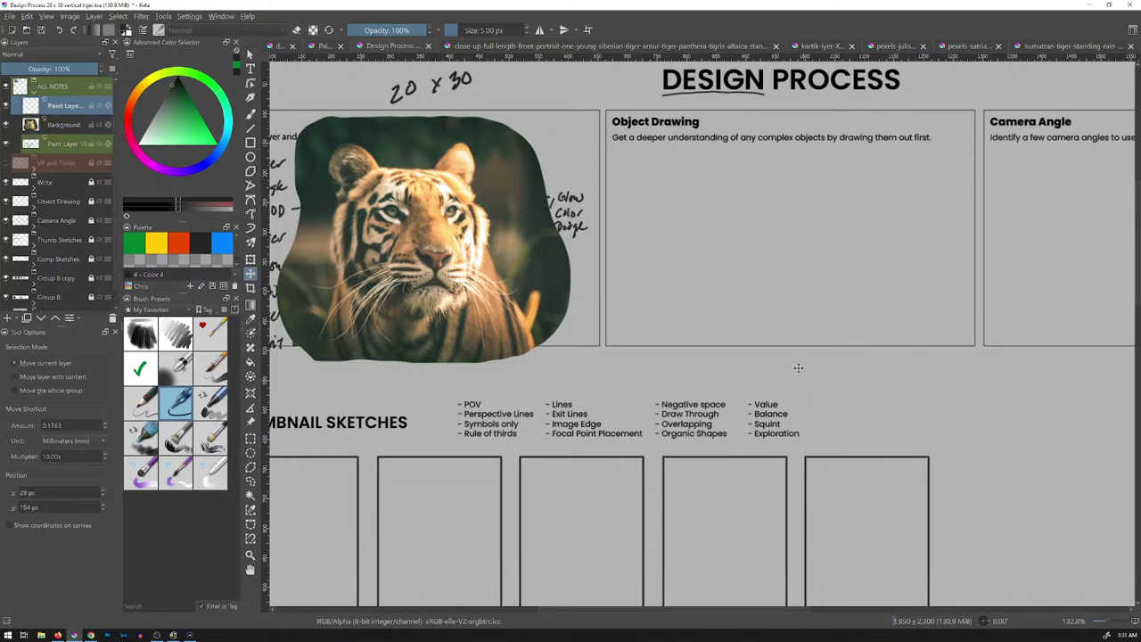
{"action": "key", "text": "b"}
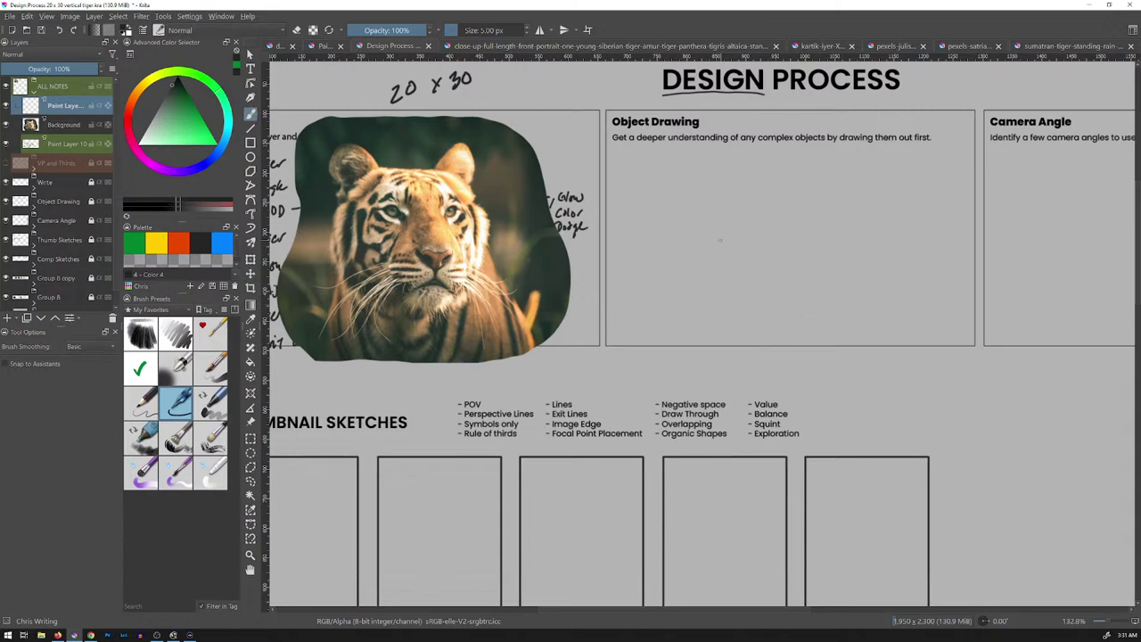
{"action": "left_click_drag", "start_coordinate": [646, 248], "coordinate": [673, 215]}
{"action": "left_click_drag", "start_coordinate": [662, 256], "coordinate": [694, 224]}
{"action": "key", "text": "ctrl+z"}
{"action": "key", "text": "ctrl+z"}
{"action": "key", "text": "ctrl+z"}
{"action": "key", "text": "bracketleft"}
{"action": "key", "text": "bracketleft"}
{"action": "key", "text": "bracketleft"}
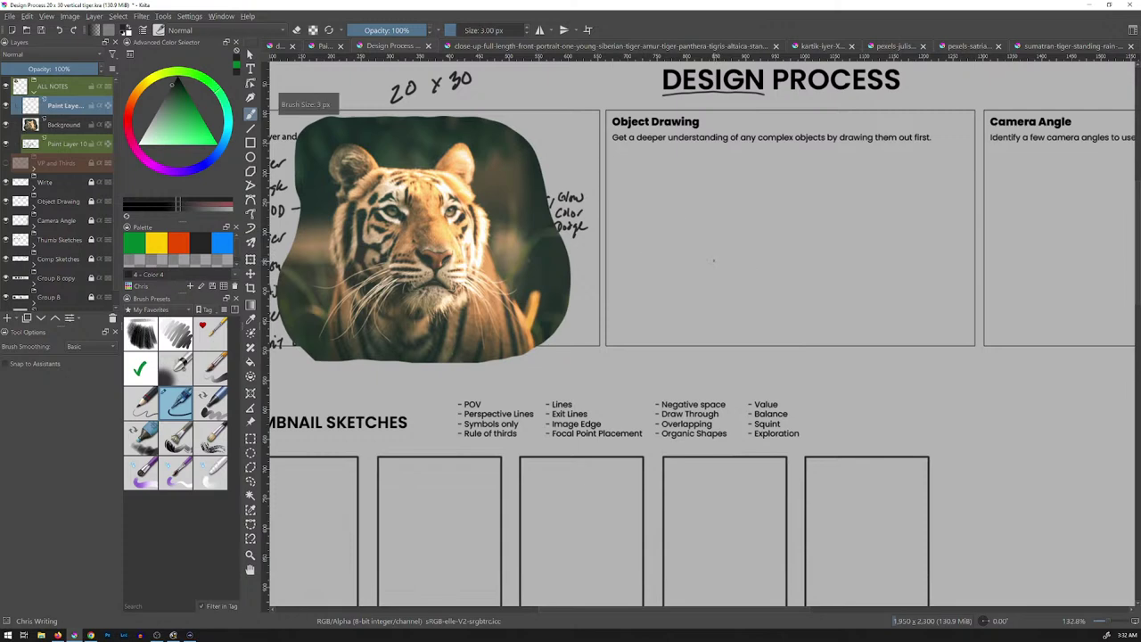
{"action": "mouse_move", "coordinate": [627, 247]}
{"action": "left_mouse_down"}
{"action": "mouse_move", "coordinate": [655, 214]}
{"action": "mouse_move", "coordinate": [676, 256]}
{"action": "left_mouse_up"}
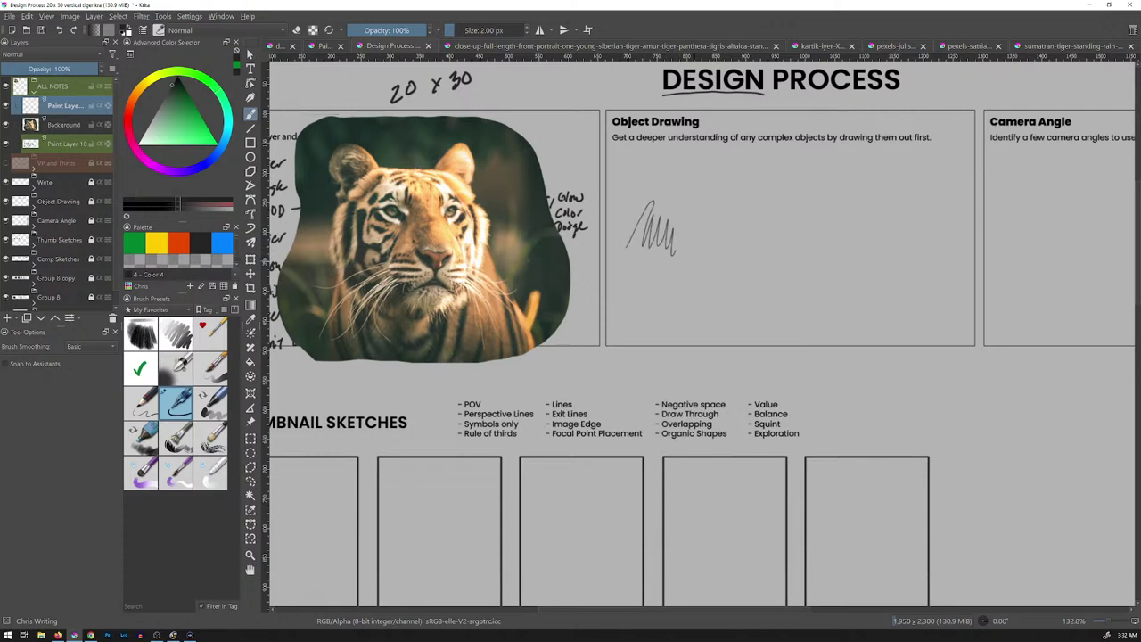
{"action": "key", "text": "ctrl+z"}
{"action": "mouse_move", "coordinate": [627, 228]}
{"action": "left_mouse_down"}
{"action": "mouse_move", "coordinate": [634, 212]}
{"action": "mouse_move", "coordinate": [641, 235]}
{"action": "left_mouse_up"}
{"action": "key", "text": "bracketright"}
{"action": "key", "text": "bracketright"}
{"action": "key", "text": "ctrl+z"}
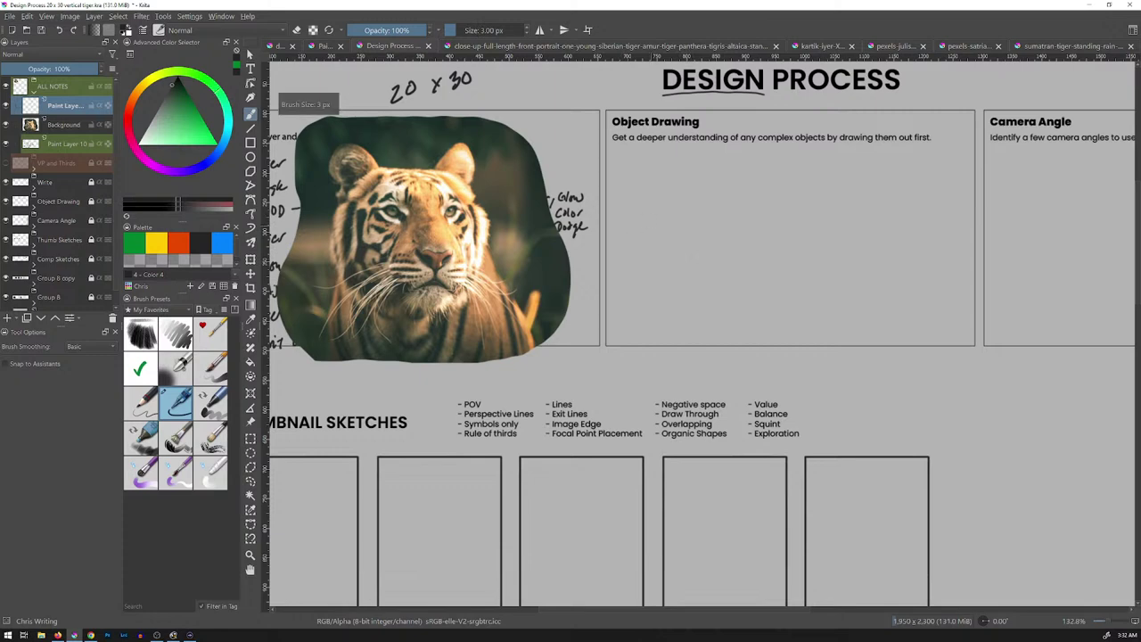
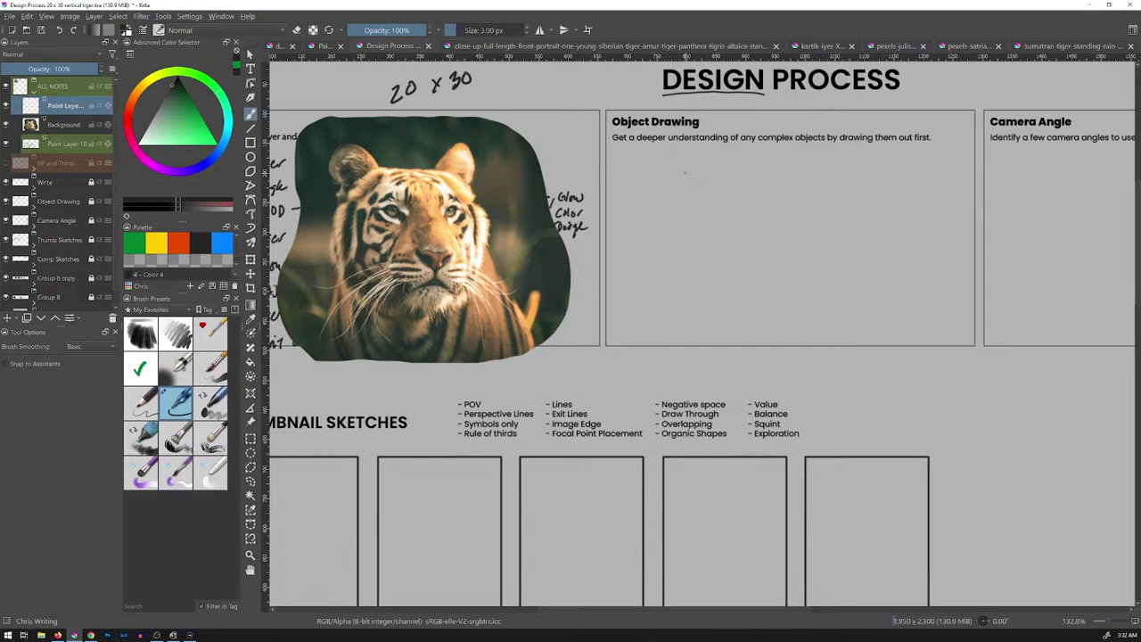
Mirror the tiger photo layer horizontally
{"action": "left_click", "coordinate": [80, 130]}
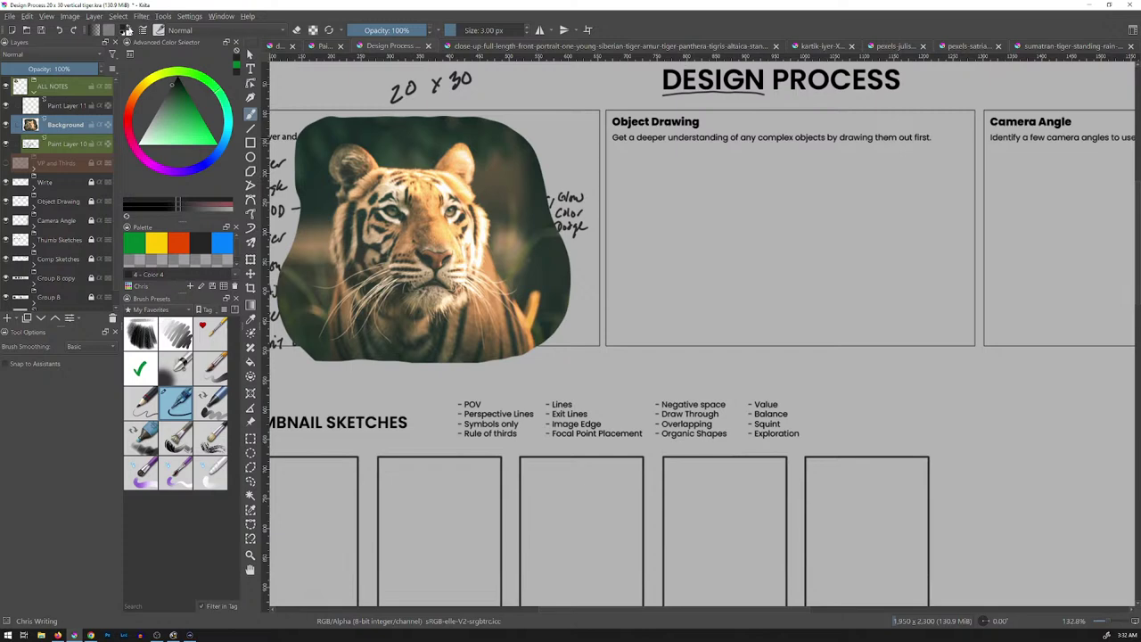
{"action": "left_click", "coordinate": [94, 17]}
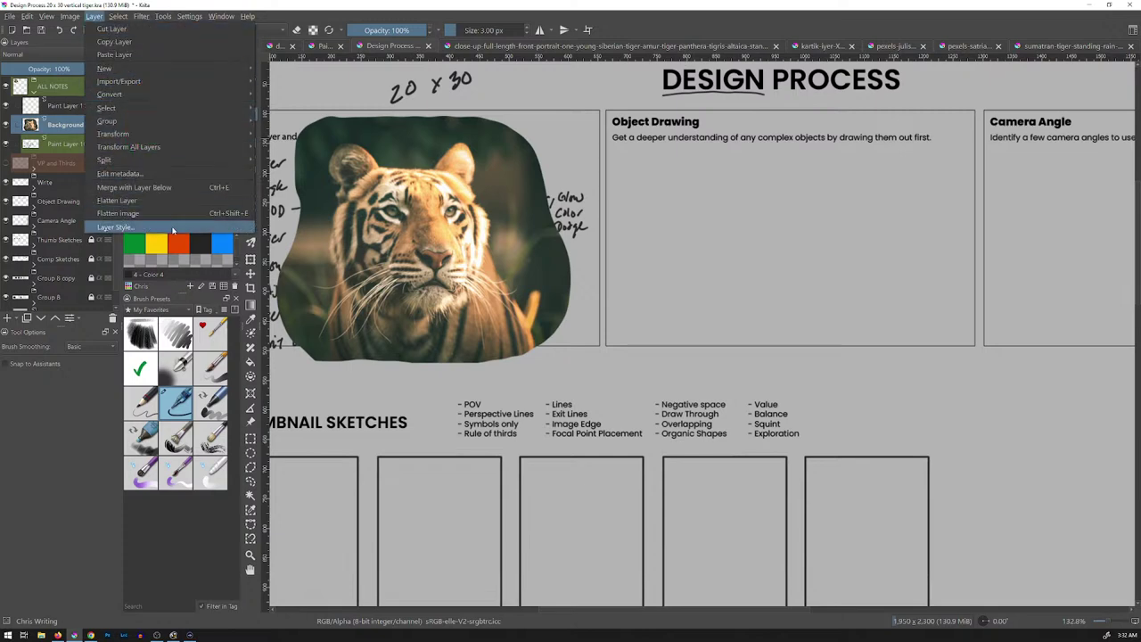
{"action": "mouse_move", "coordinate": [205, 134]}
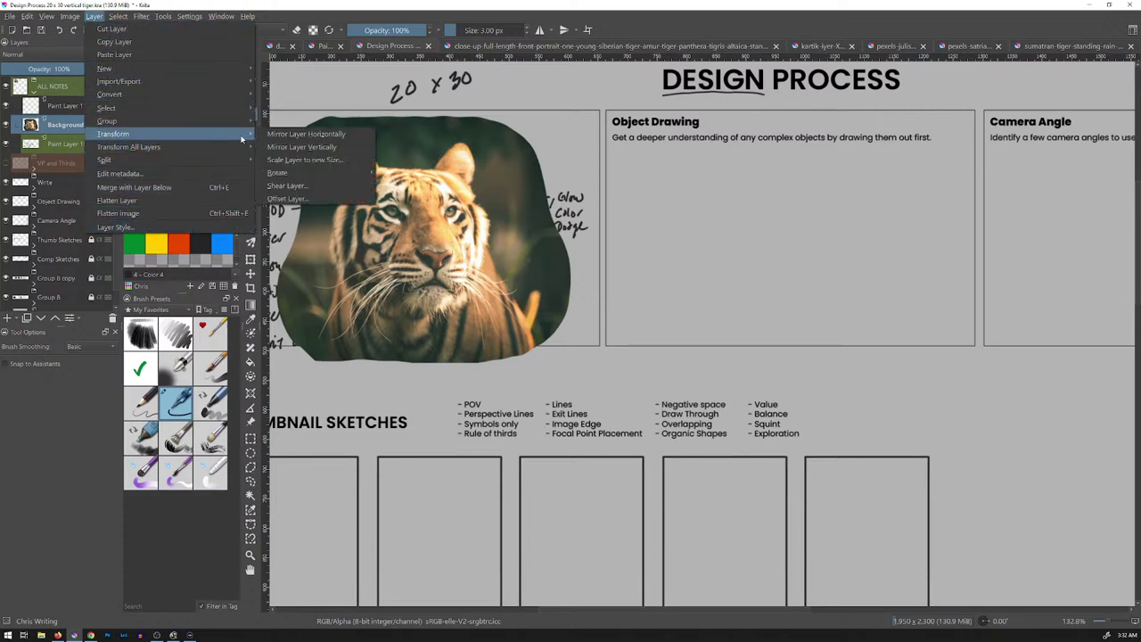
{"action": "left_click", "coordinate": [342, 148]}
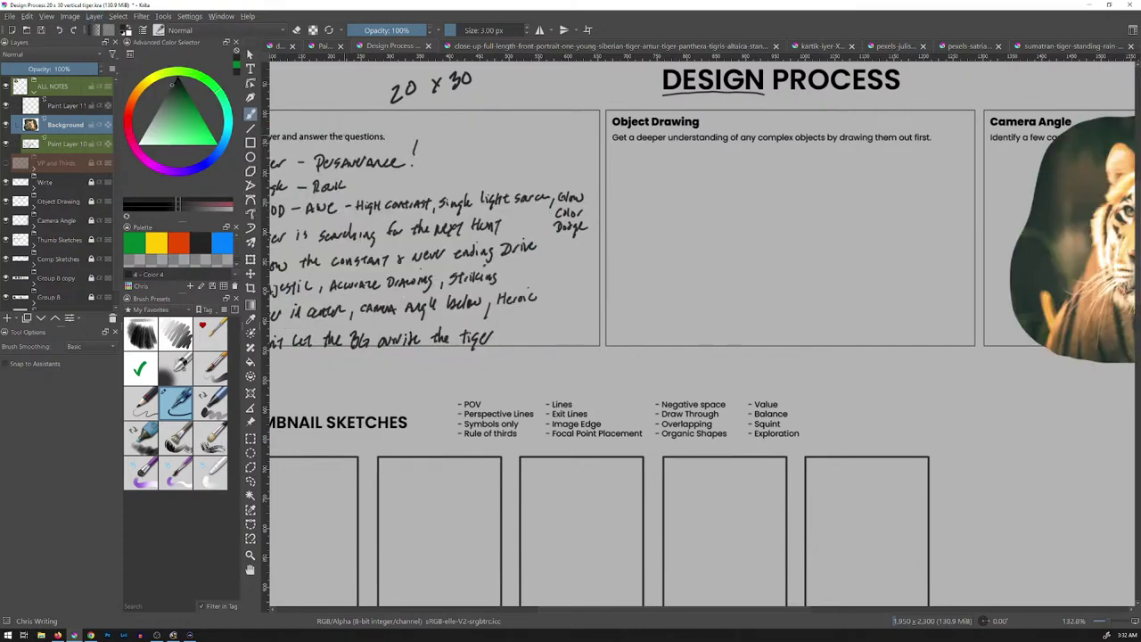
Move the mirrored tiger back over the left notes box at the top of the sheet
{"action": "key", "text": "t"}
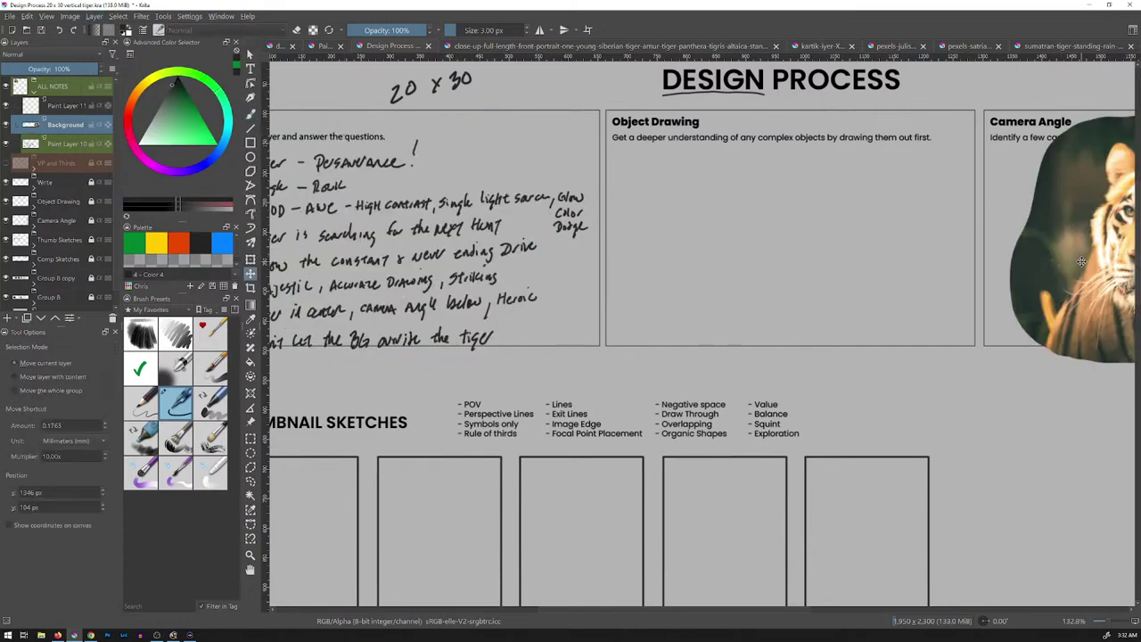
{"action": "left_click_drag", "start_coordinate": [1126, 308], "coordinate": [403, 301]}
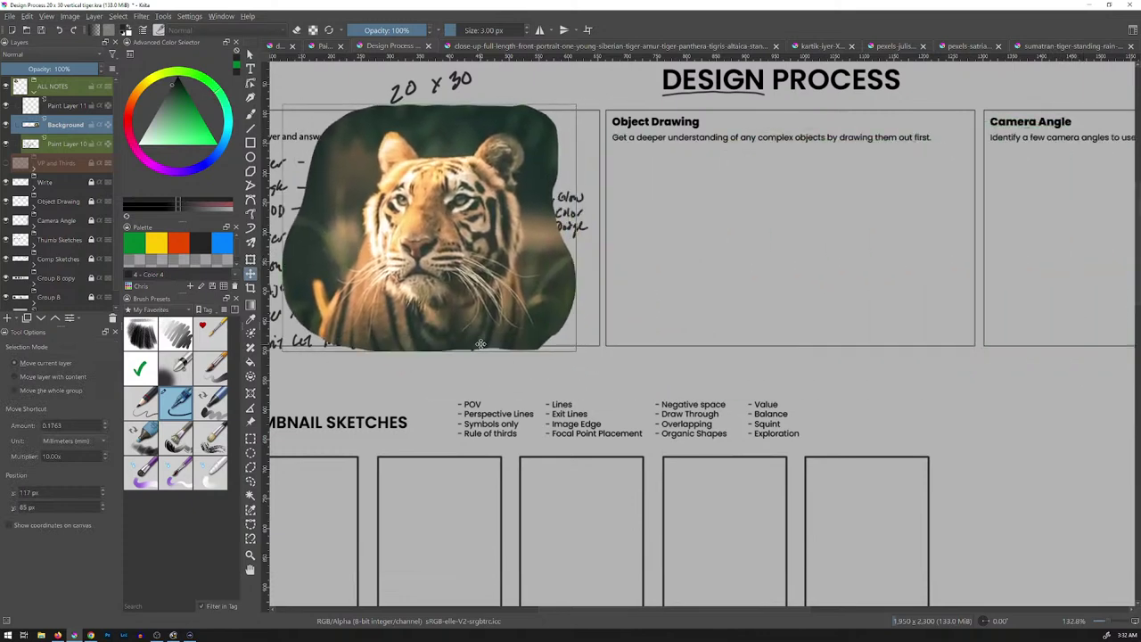
{"action": "left_click_drag", "start_coordinate": [478, 249], "coordinate": [478, 256]}
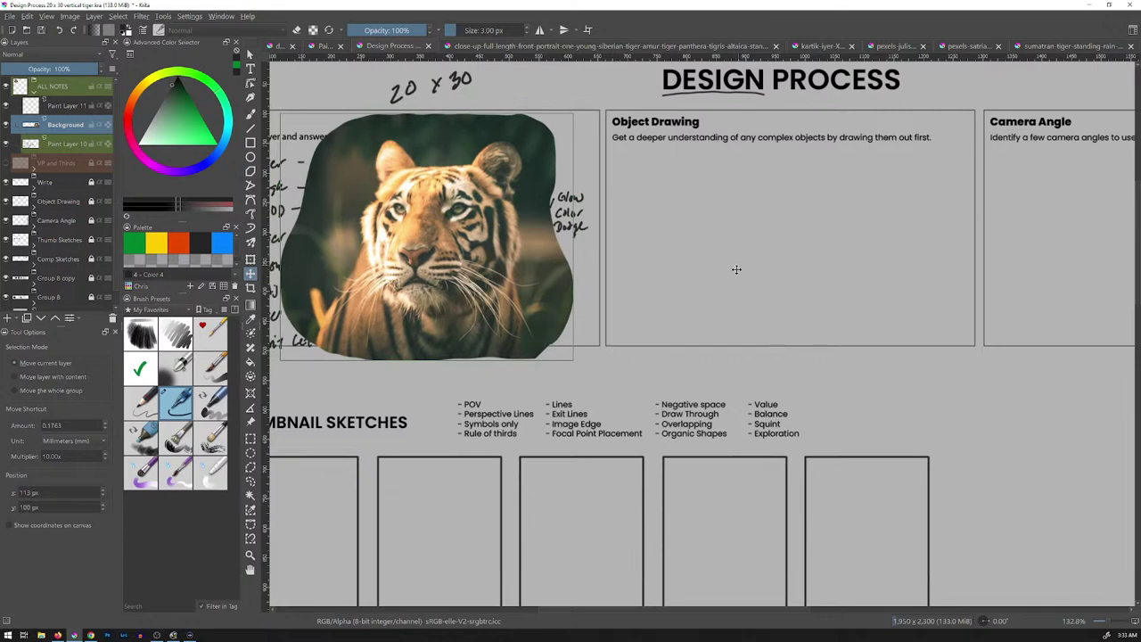
On Paint Layer 11, sketch a trial circle in the Object Drawing box with the freehand brush, then undo it
{"action": "left_click", "coordinate": [70, 109]}
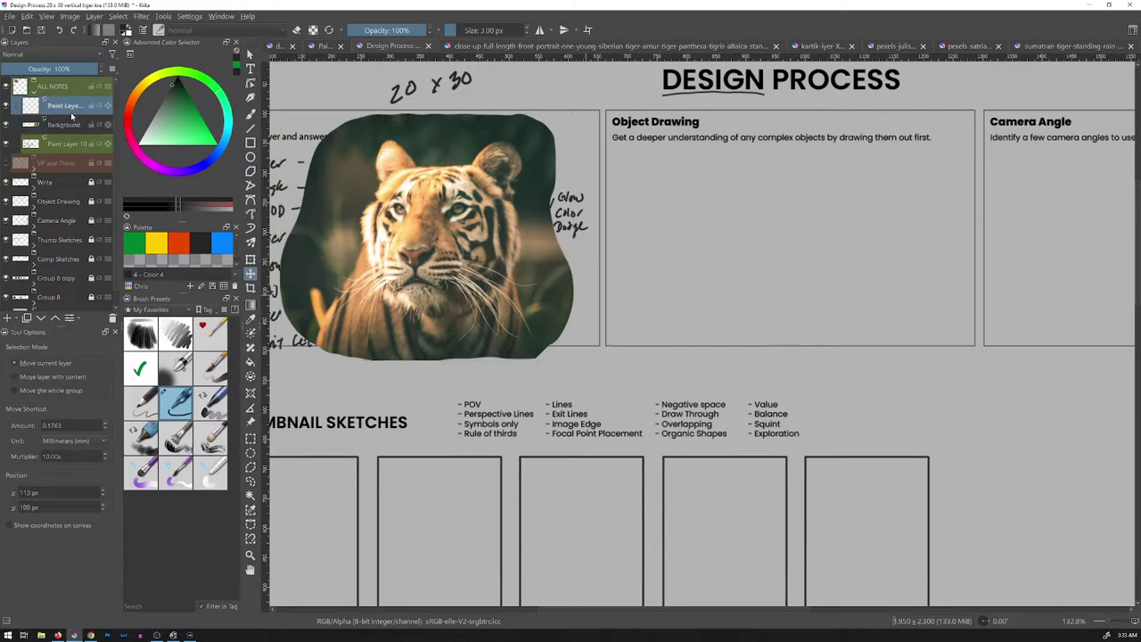
{"action": "key", "text": "b"}
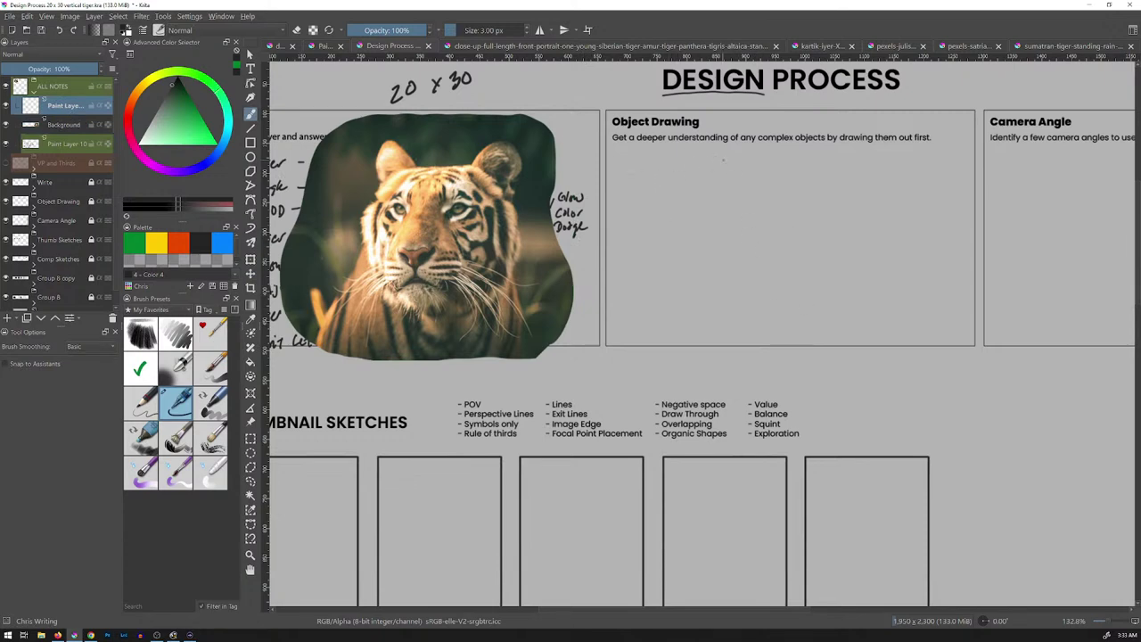
{"action": "left_click_drag", "start_coordinate": [649, 174], "coordinate": [717, 163]}
{"action": "left_click_drag", "start_coordinate": [677, 166], "coordinate": [664, 278]}
{"action": "left_click_drag", "start_coordinate": [633, 214], "coordinate": [757, 222]}
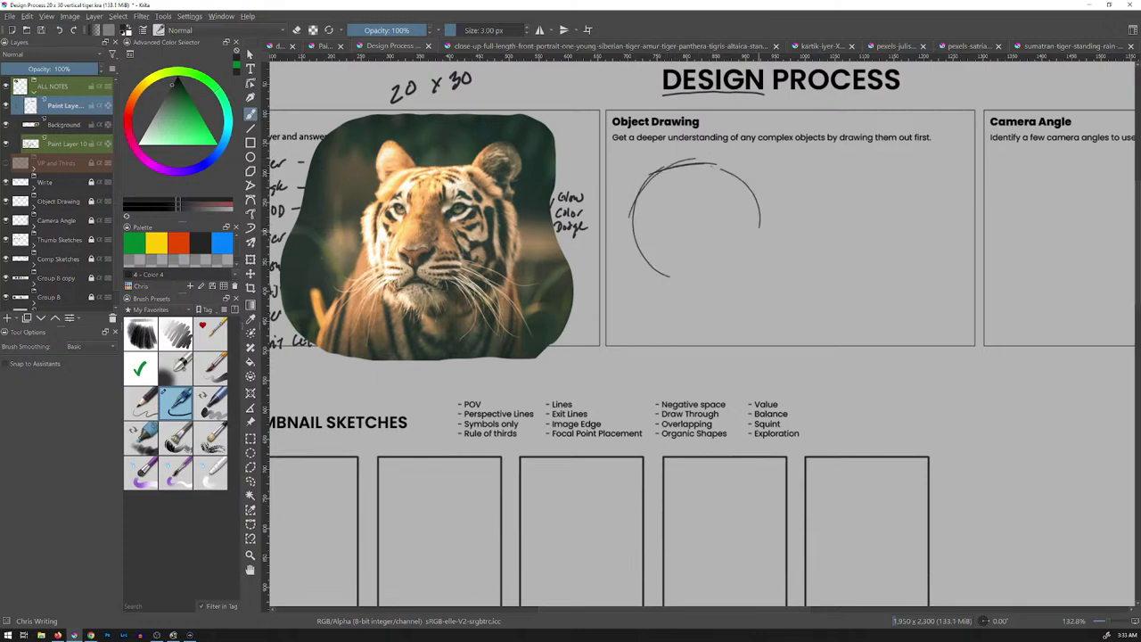
{"action": "left_click_drag", "start_coordinate": [704, 165], "coordinate": [677, 294]}
{"action": "left_click_drag", "start_coordinate": [638, 223], "coordinate": [751, 178]}
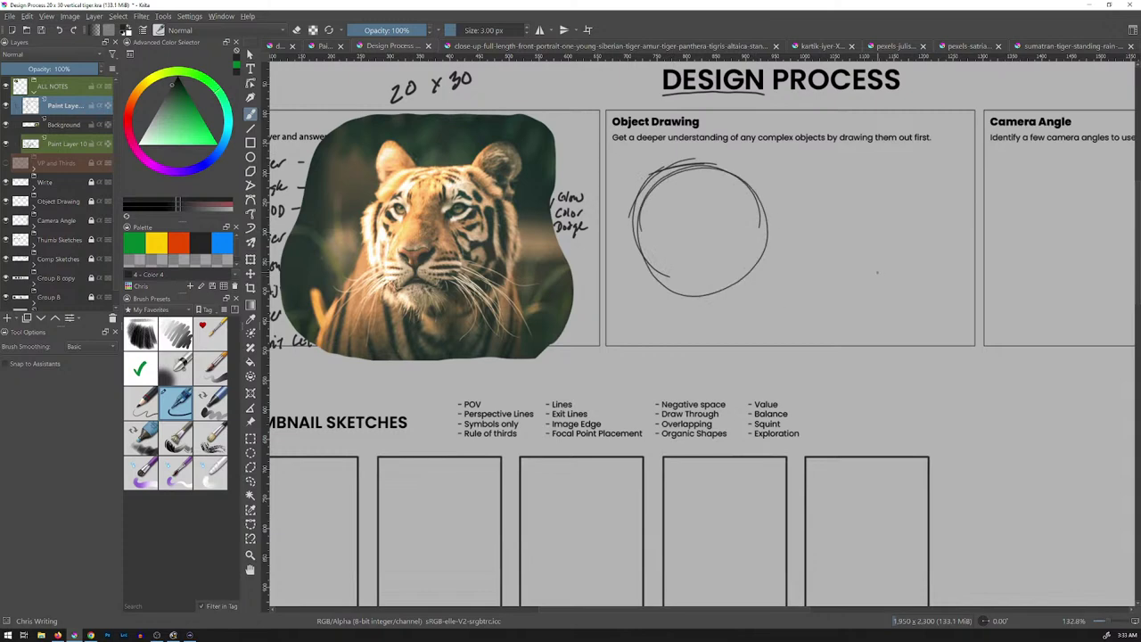
{"action": "key", "text": "ctrl+z"}
{"action": "key", "text": "ctrl+z"}
{"action": "key", "text": "ctrl+z"}
{"action": "key", "text": "ctrl+z"}
{"action": "key", "text": "ctrl+z"}
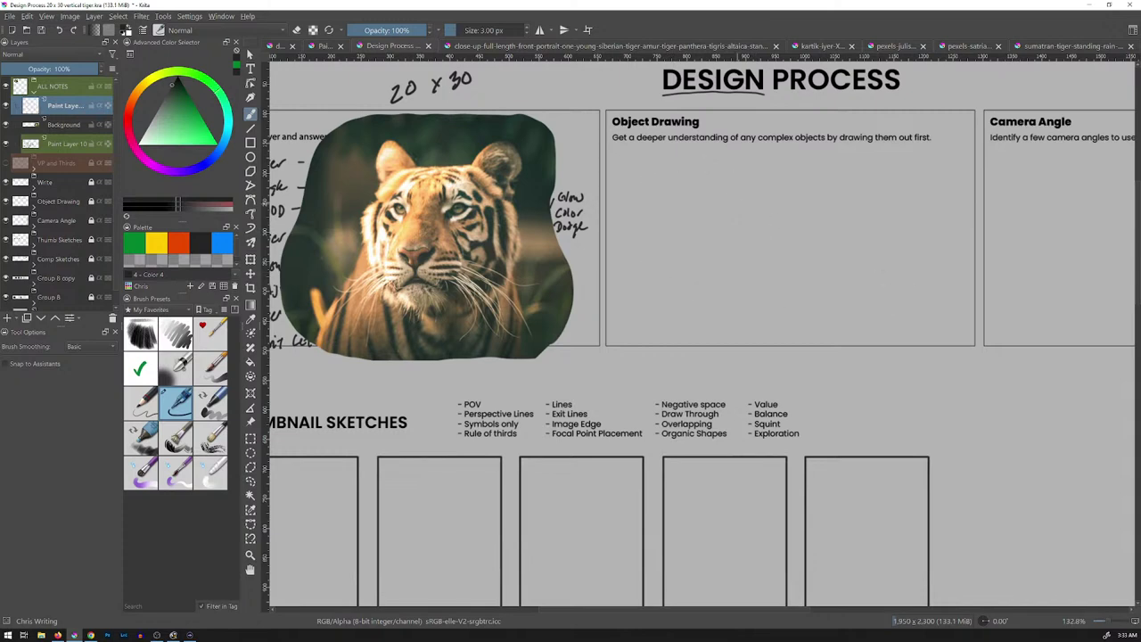
Reduce the brush to 2 px and test another circle, undoing the retraced top arc
{"action": "key", "text": "bracketleft"}
{"action": "mouse_move", "coordinate": [759, 207]}
{"action": "left_mouse_down"}
{"action": "mouse_move", "coordinate": [729, 287]}
{"action": "mouse_move", "coordinate": [758, 256]}
{"action": "left_mouse_up"}
{"action": "left_click_drag", "start_coordinate": [657, 174], "coordinate": [762, 208]}
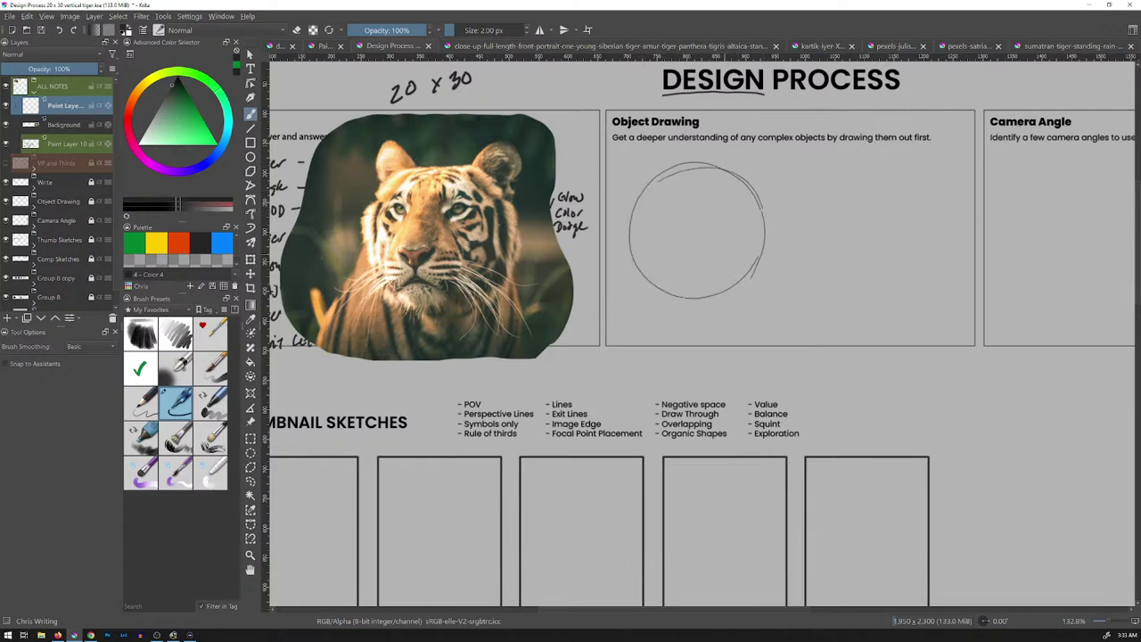
{"action": "key", "text": "ctrl+z"}
{"action": "key", "text": "ctrl+z"}
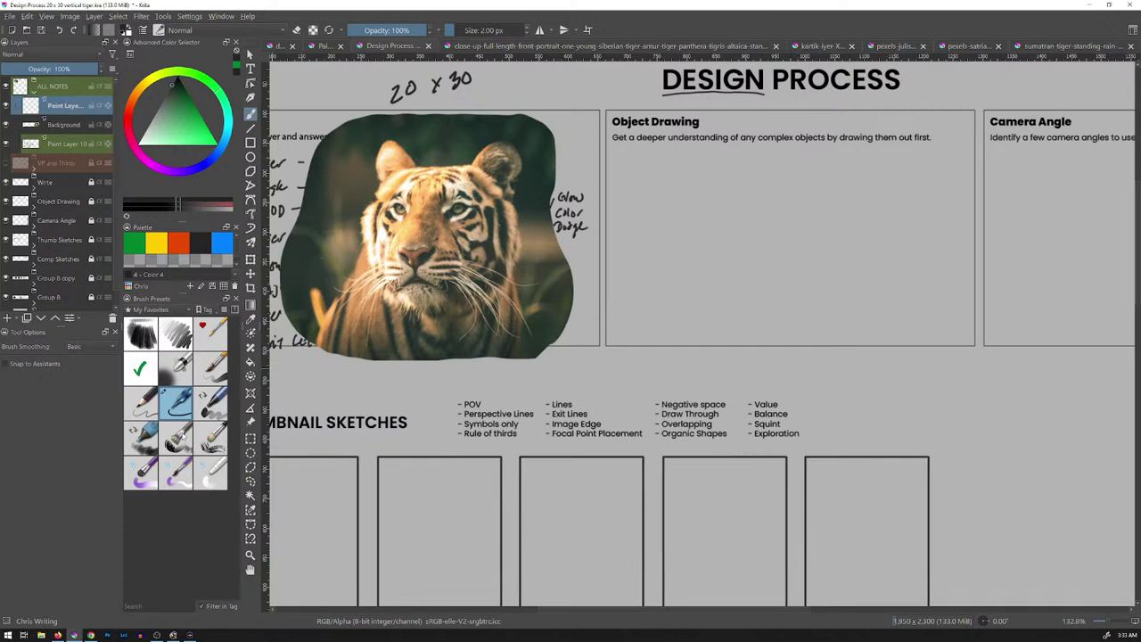
Show all brush presets and pick the Pencil-3 Large 4B pencil
{"action": "left_click", "coordinate": [182, 312]}
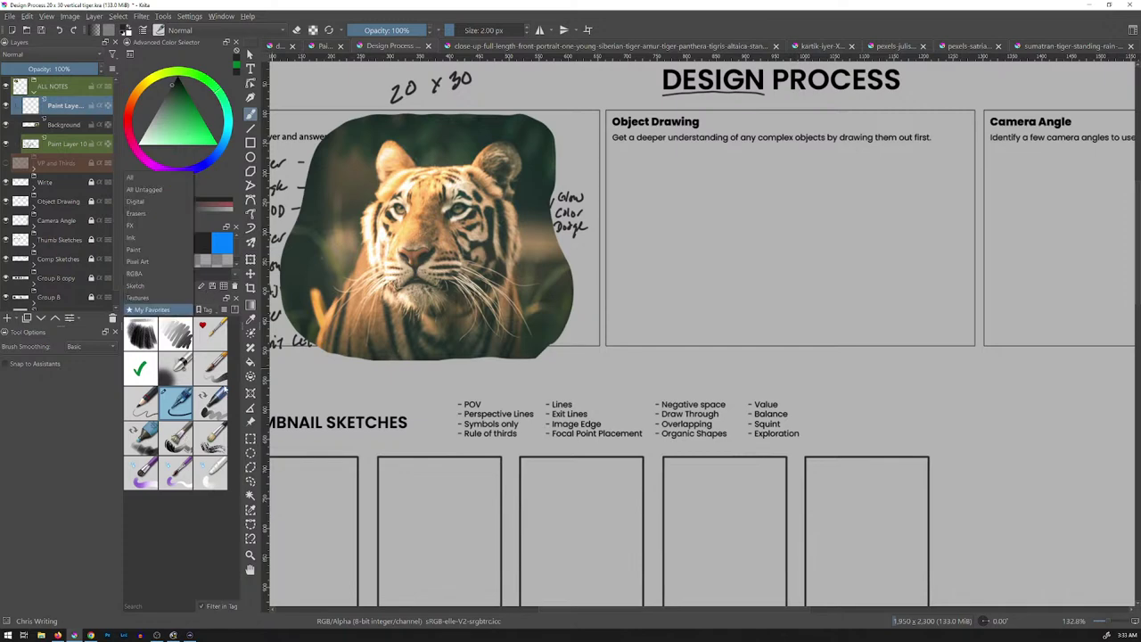
{"action": "left_click", "coordinate": [163, 177]}
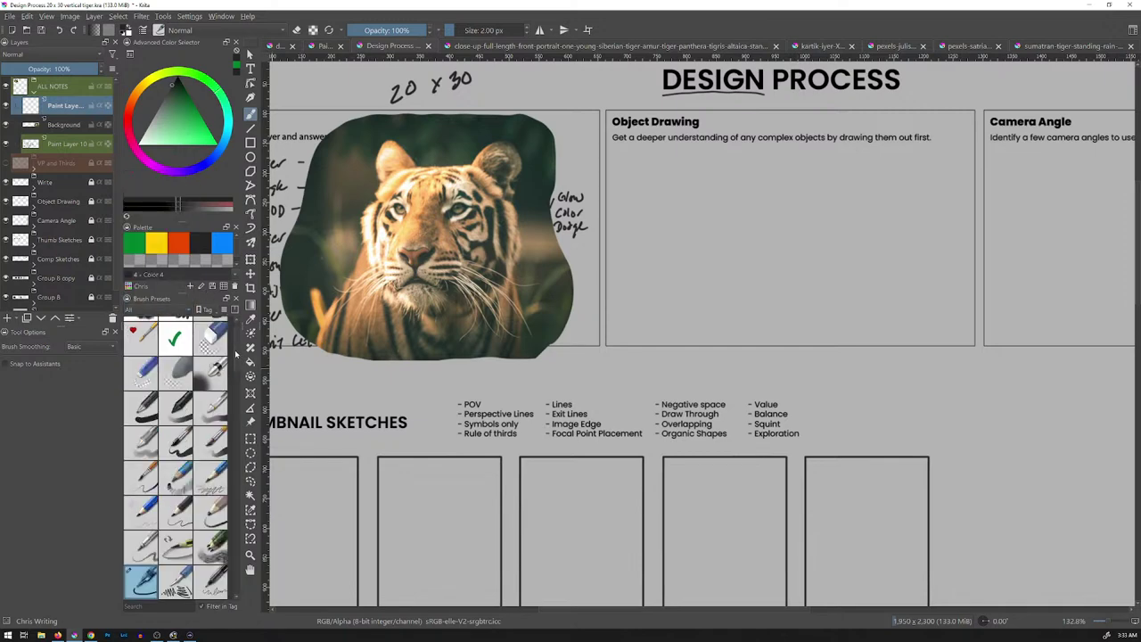
{"action": "scroll", "coordinate": [205, 464], "scroll_direction": "down", "scroll_amount": 5}
{"action": "left_click", "coordinate": [220, 403]}
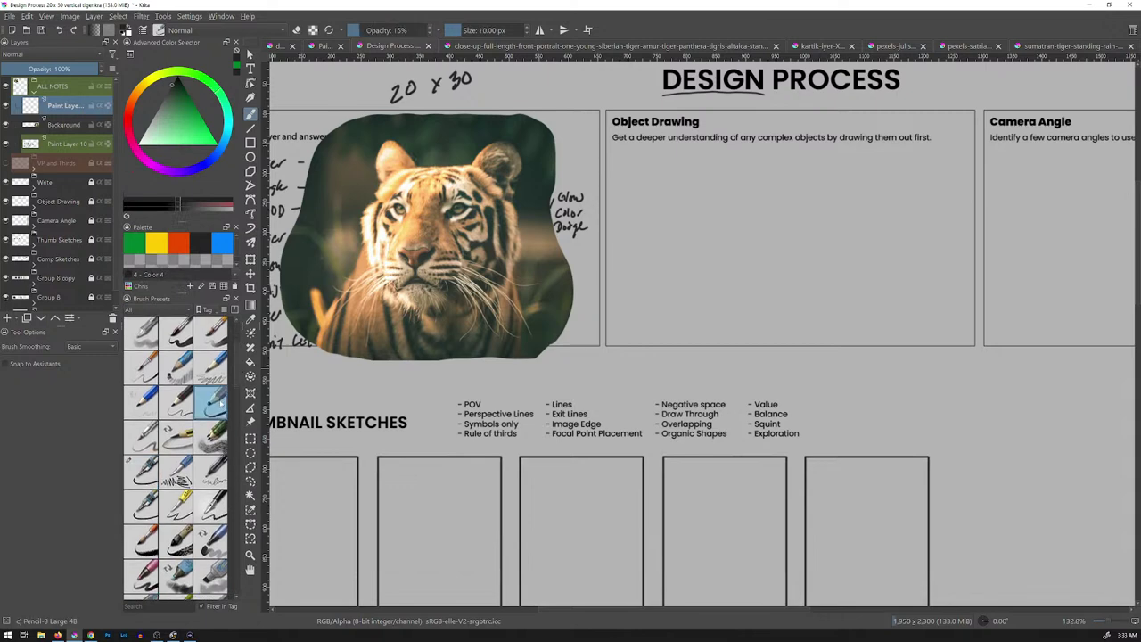
{"action": "key", "text": "e"}
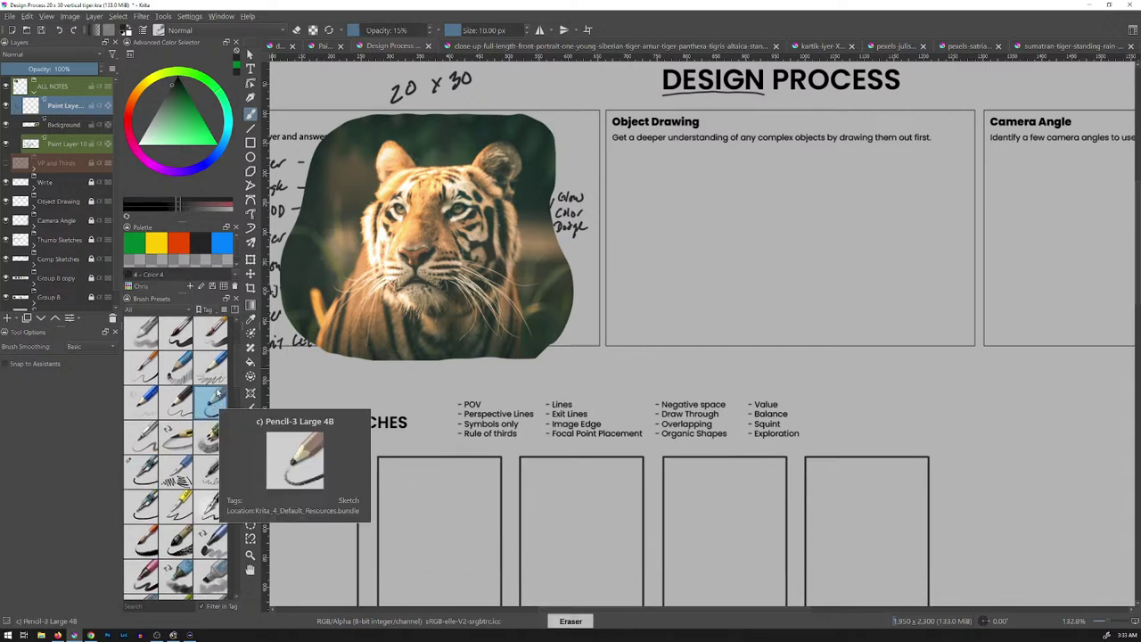
Tag Pencil-3 Large 4B as My Favorites and select it from that list at 10 px, 15% opacity
{"action": "right_click", "coordinate": [214, 403]}
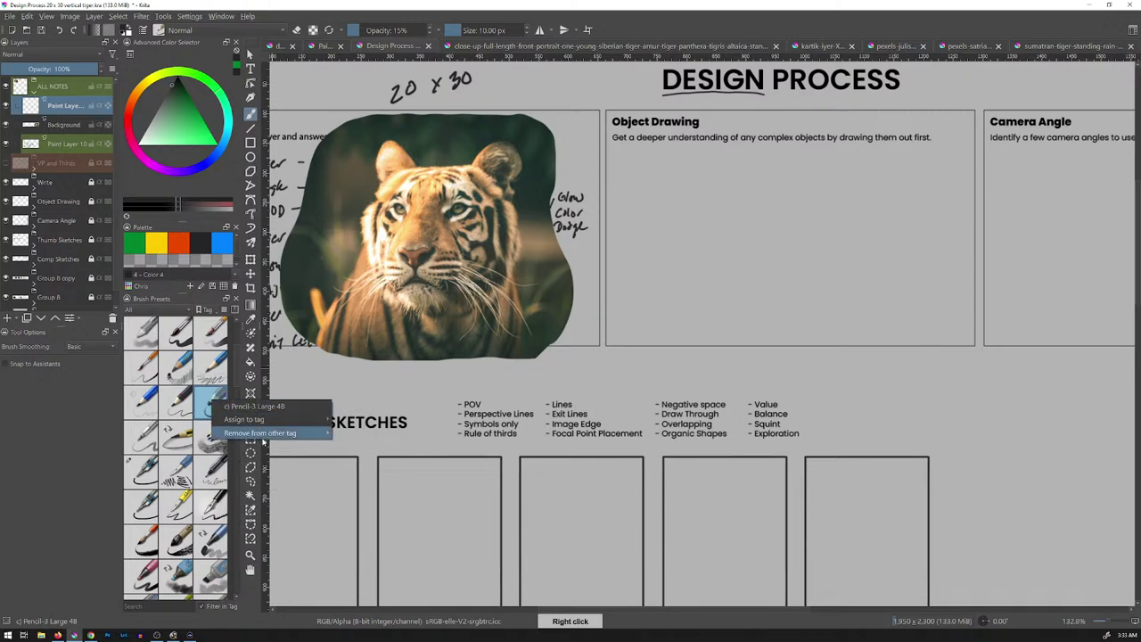
{"action": "mouse_move", "coordinate": [318, 420]}
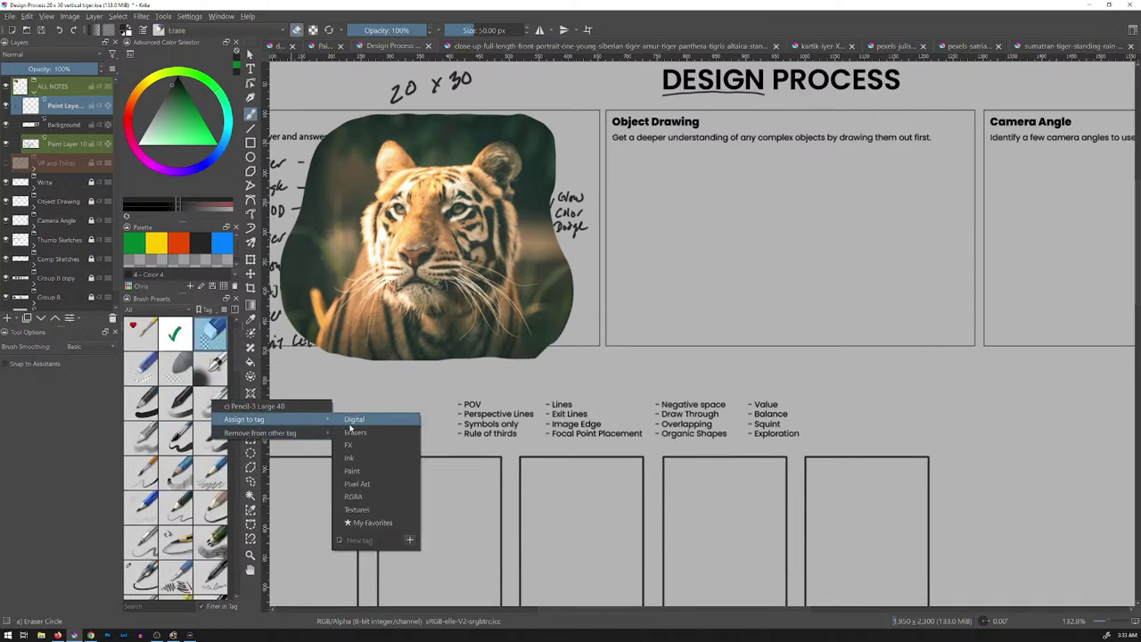
{"action": "left_click", "coordinate": [375, 523]}
{"action": "left_click", "coordinate": [170, 310]}
{"action": "left_click", "coordinate": [174, 442]}
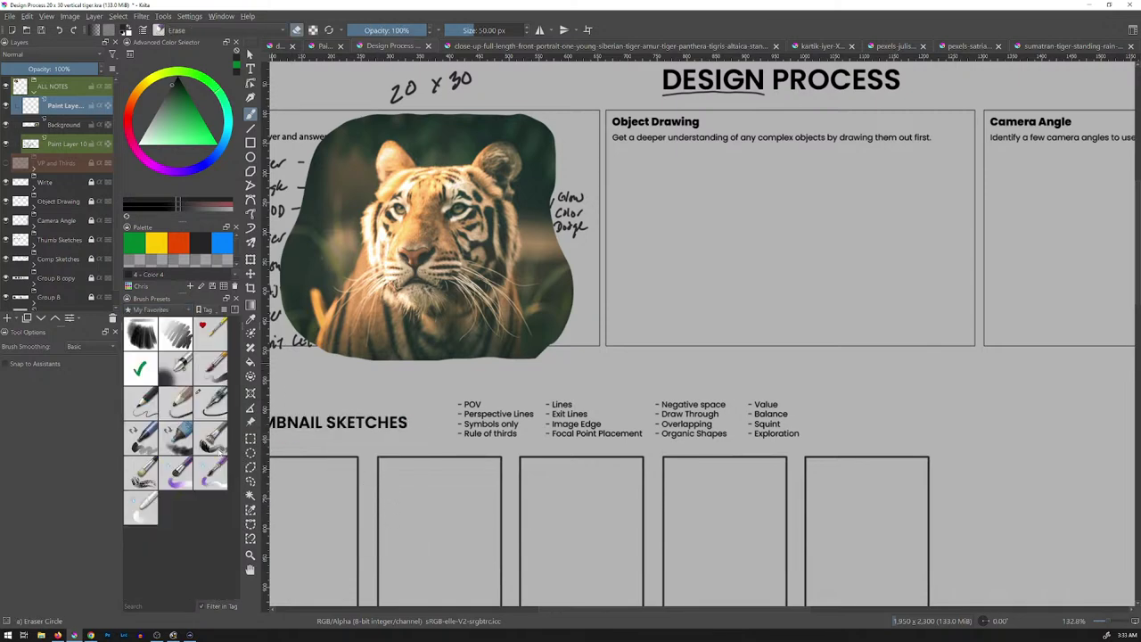
{"action": "left_click", "coordinate": [178, 402]}
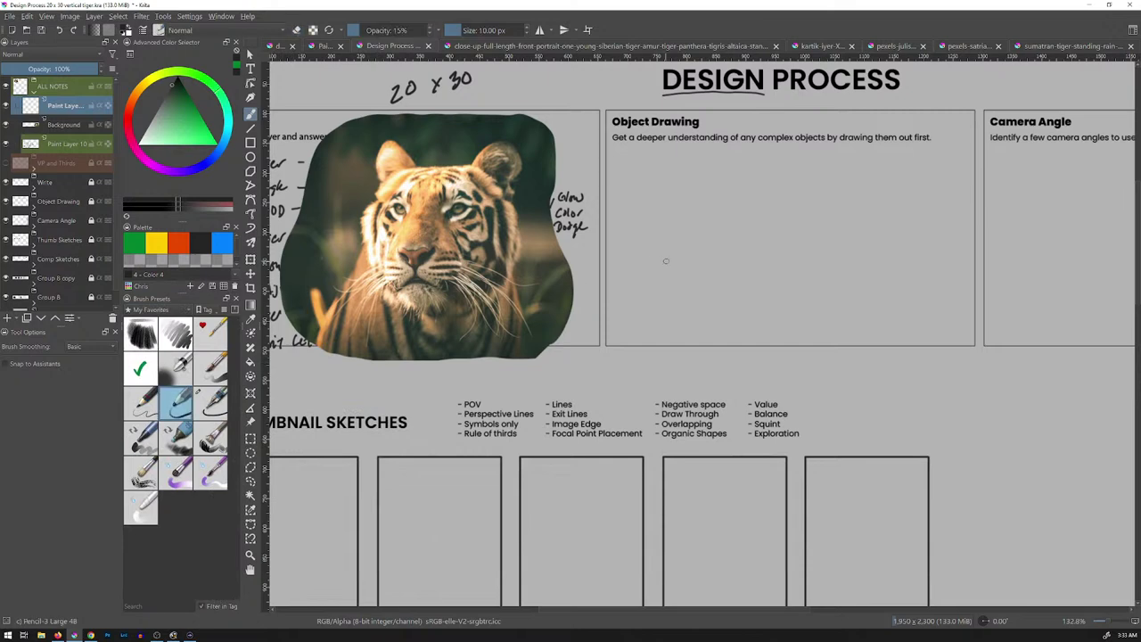
Try hatch strokes in the Object Drawing box, shrinking the pencil to 5 px, and undo the trials
{"action": "left_click_drag", "start_coordinate": [708, 230], "coordinate": [679, 269]}
{"action": "mouse_move", "coordinate": [719, 243]}
{"action": "left_mouse_down"}
{"action": "mouse_move", "coordinate": [690, 278]}
{"action": "mouse_move", "coordinate": [700, 281]}
{"action": "left_mouse_up"}
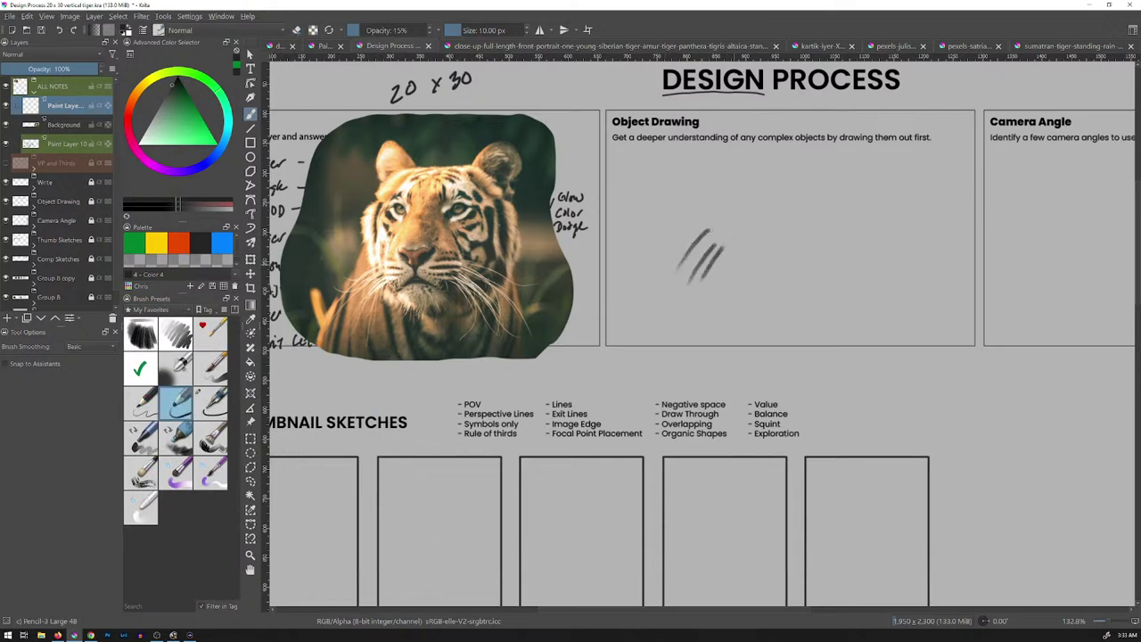
{"action": "key", "text": "ctrl+z"}
{"action": "key", "text": "ctrl+z"}
{"action": "key", "text": "ctrl+z"}
{"action": "key", "text": "bracketleft"}
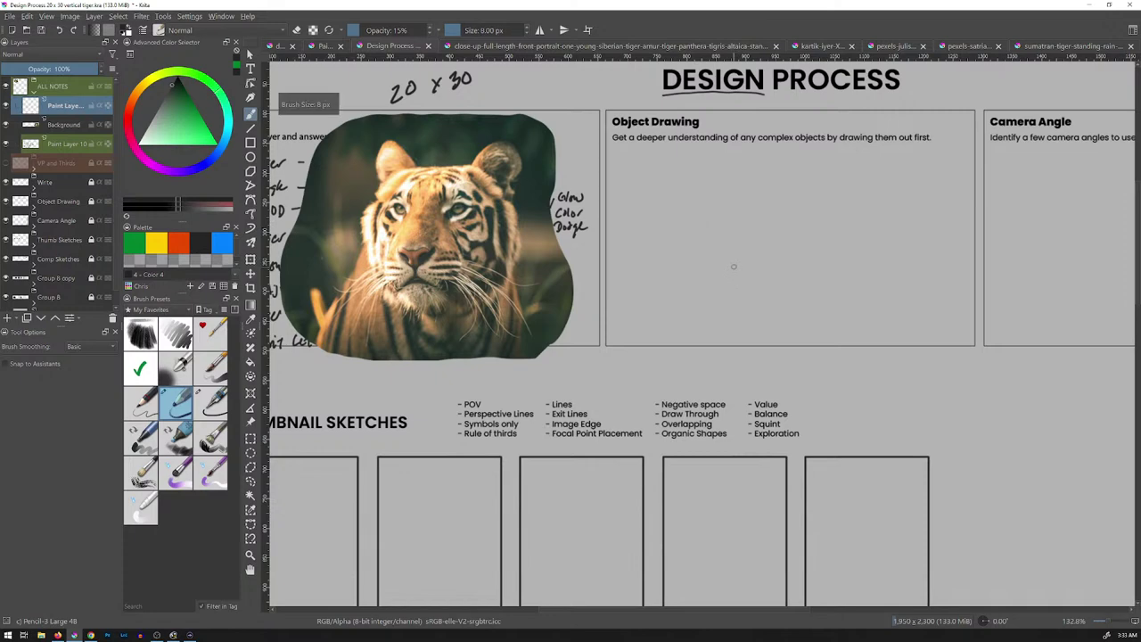
{"action": "key", "text": "bracketleft"}
{"action": "key", "text": "bracketleft"}
{"action": "left_click_drag", "start_coordinate": [658, 212], "coordinate": [643, 237]}
{"action": "left_click_drag", "start_coordinate": [664, 219], "coordinate": [656, 244]}
{"action": "left_click_drag", "start_coordinate": [671, 228], "coordinate": [661, 246]}
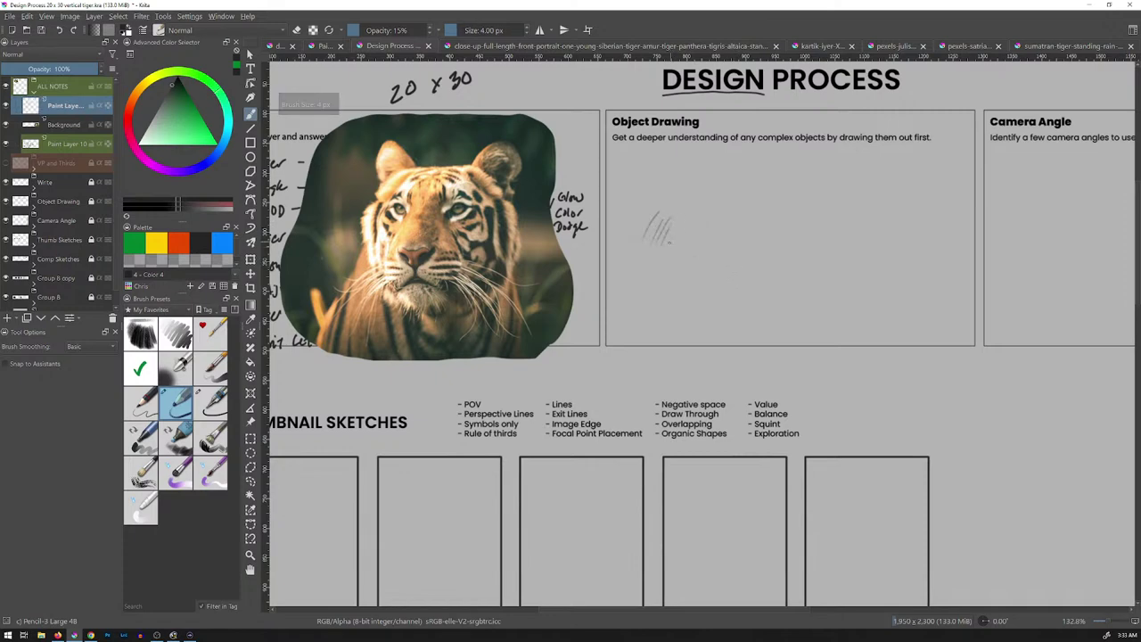
{"action": "key", "text": "ctrl+z"}
{"action": "key", "text": "ctrl+z"}
{"action": "key", "text": "ctrl+z"}
{"action": "key", "text": "ctrl+z"}
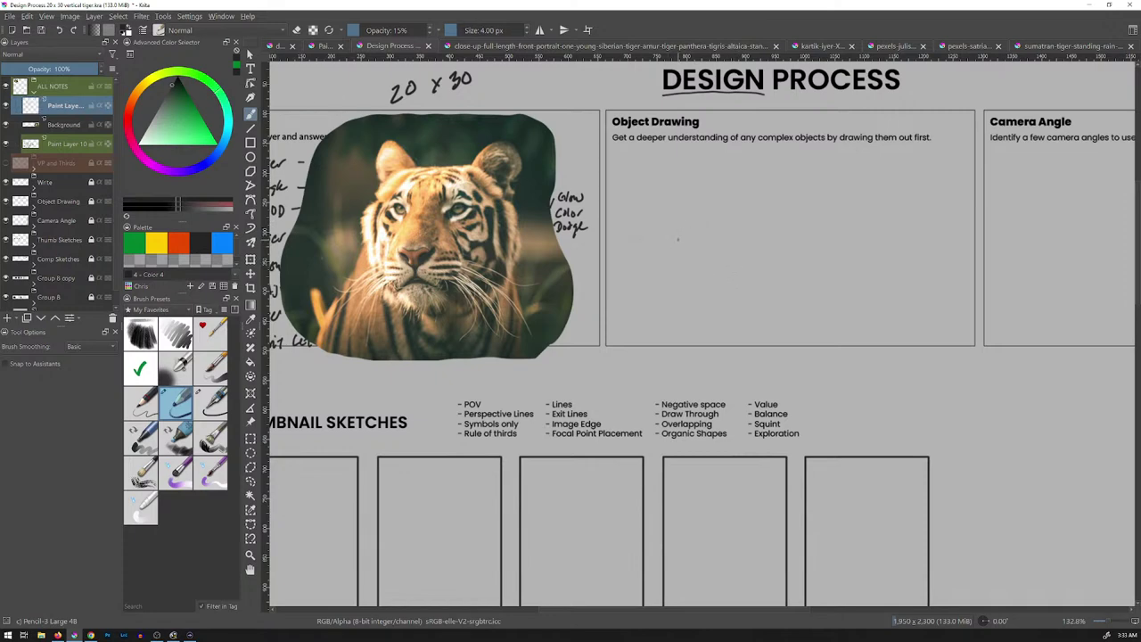
Enlarge the pencil slightly, test a couple of short strokes, and undo them
{"action": "key", "text": "bracketright"}
{"action": "left_click_drag", "start_coordinate": [658, 204], "coordinate": [636, 245]}
{"action": "left_click_drag", "start_coordinate": [666, 209], "coordinate": [649, 243]}
{"action": "key", "text": "ctrl+z"}
{"action": "key", "text": "ctrl+z"}
Refine the head circle, sketch both ears, add an inner curve and strengthen the top arc
{"action": "left_click_drag", "start_coordinate": [753, 201], "coordinate": [736, 177]}
{"action": "mouse_move", "coordinate": [719, 169]}
{"action": "left_mouse_down"}
{"action": "mouse_move", "coordinate": [731, 187]}
{"action": "mouse_move", "coordinate": [743, 144]}
{"action": "left_mouse_up"}
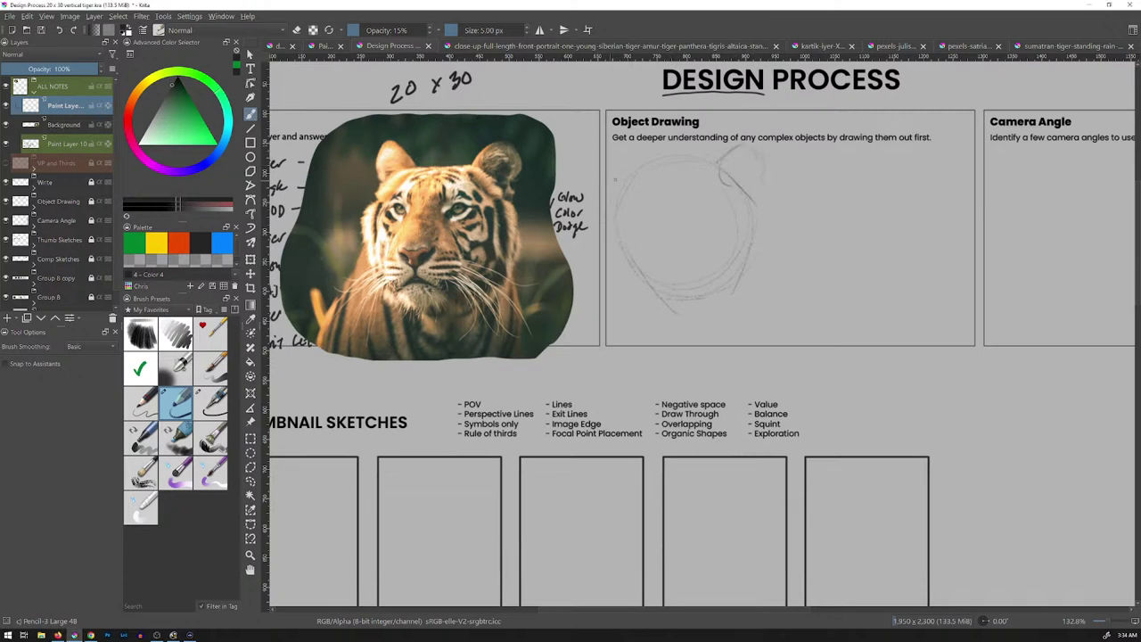
{"action": "left_click_drag", "start_coordinate": [631, 156], "coordinate": [643, 146]}
{"action": "left_click_drag", "start_coordinate": [676, 218], "coordinate": [654, 287]}
{"action": "left_click_drag", "start_coordinate": [688, 183], "coordinate": [670, 185]}
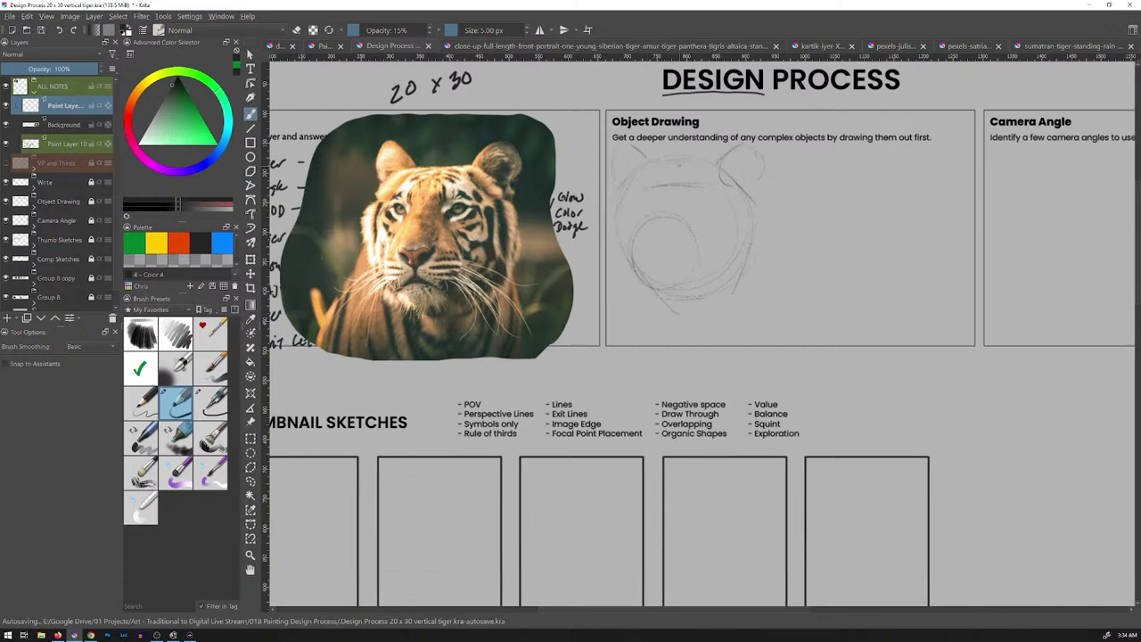
{"action": "left_click_drag", "start_coordinate": [649, 163], "coordinate": [720, 159]}
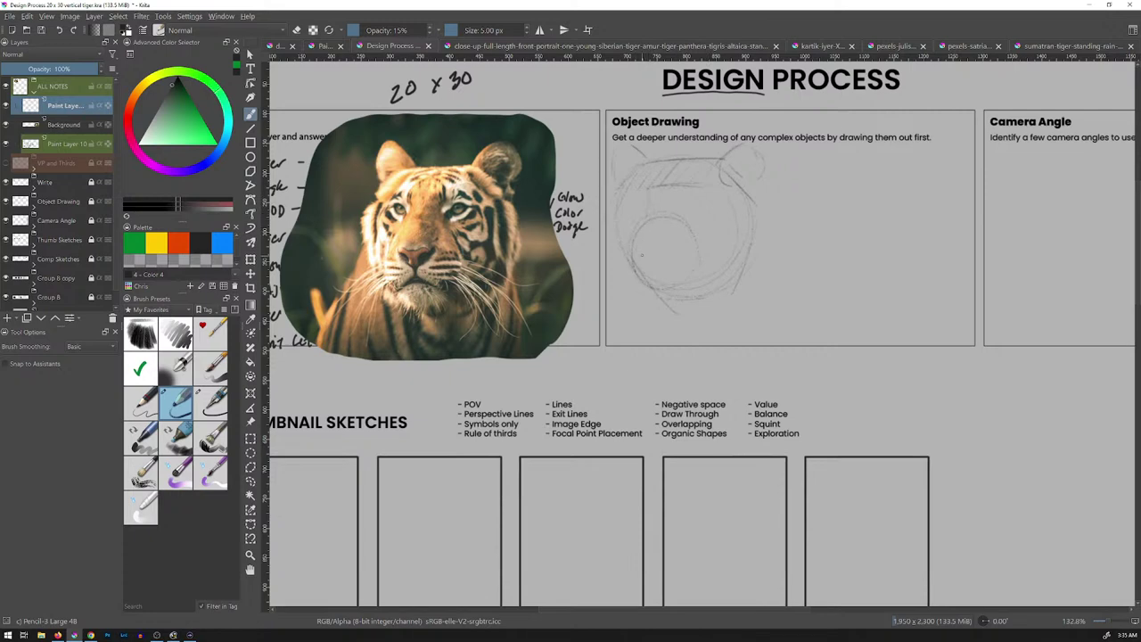
Draw the brow-to-nose guideline down the face with marks for the nose base and mouth
{"action": "mouse_move", "coordinate": [649, 251]}
{"action": "left_mouse_down"}
{"action": "mouse_move", "coordinate": [665, 250]}
{"action": "mouse_move", "coordinate": [639, 248]}
{"action": "left_mouse_up"}
{"action": "left_click_drag", "start_coordinate": [694, 191], "coordinate": [668, 252]}
{"action": "left_click_drag", "start_coordinate": [665, 206], "coordinate": [656, 253]}
{"action": "left_click_drag", "start_coordinate": [647, 267], "coordinate": [669, 253]}
Draw the tiger's right and left eyes and refine the right eye
{"action": "left_click_drag", "start_coordinate": [695, 207], "coordinate": [713, 200]}
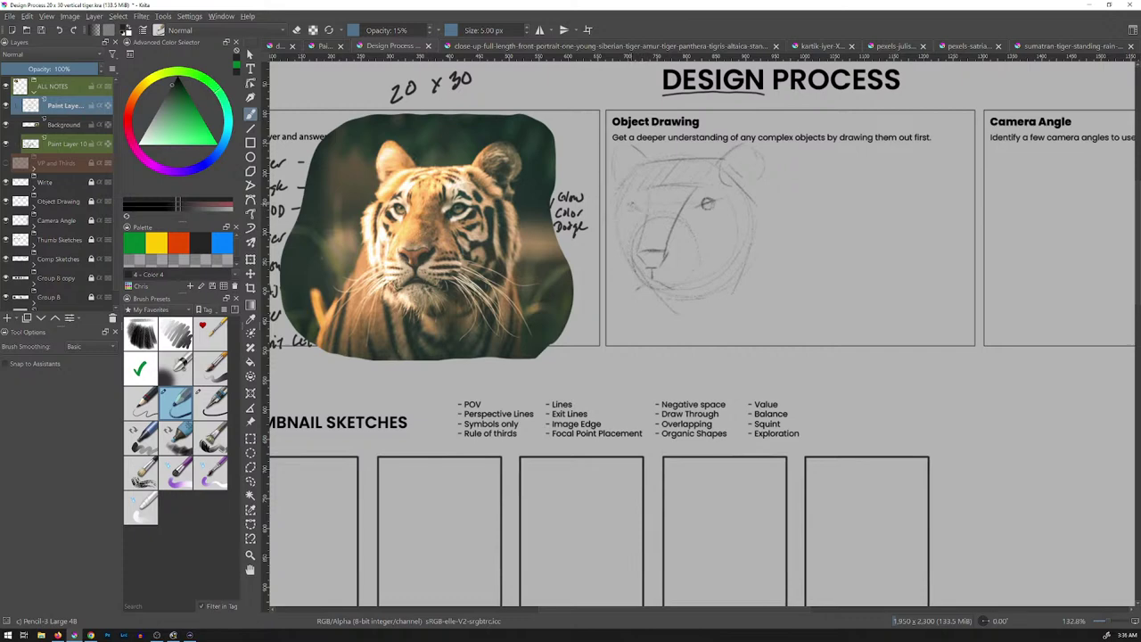
{"action": "left_click_drag", "start_coordinate": [628, 212], "coordinate": [638, 210]}
{"action": "left_click_drag", "start_coordinate": [691, 202], "coordinate": [700, 212]}
Shape the nose and mouth, add detail under the right eye, and draw the left jaw and chin
{"action": "left_click_drag", "start_coordinate": [660, 236], "coordinate": [669, 254]}
{"action": "left_click_drag", "start_coordinate": [671, 240], "coordinate": [667, 256]}
{"action": "left_click_drag", "start_coordinate": [673, 251], "coordinate": [666, 261]}
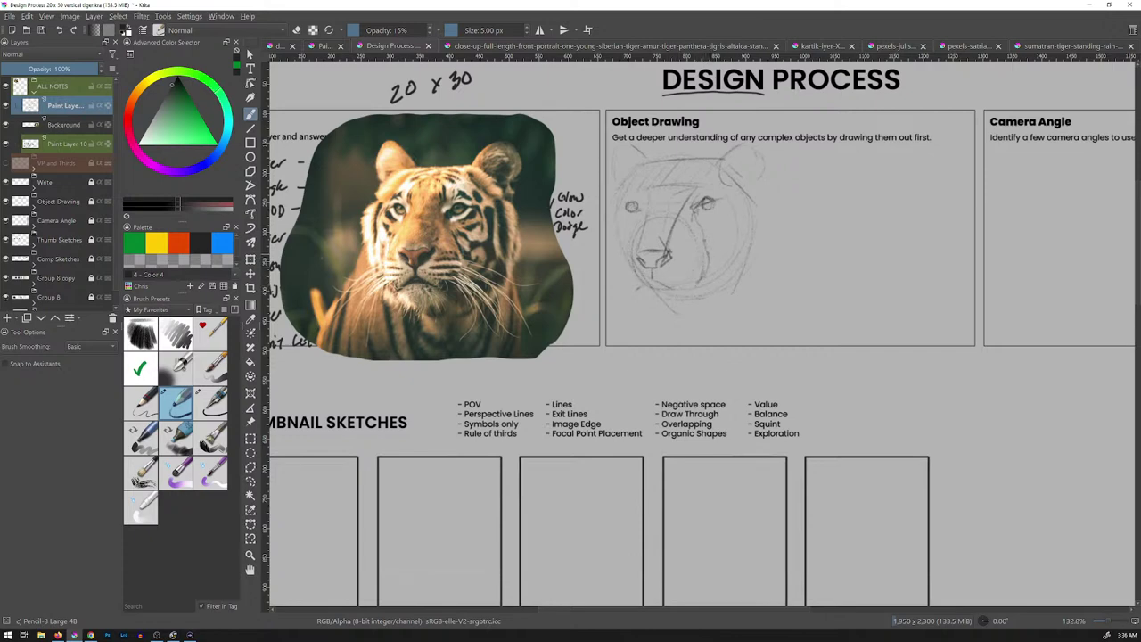
{"action": "left_click_drag", "start_coordinate": [702, 215], "coordinate": [697, 234]}
{"action": "left_click_drag", "start_coordinate": [626, 244], "coordinate": [628, 298]}
{"action": "left_click_drag", "start_coordinate": [648, 306], "coordinate": [671, 311]}
Darken and firm up both ears and draw the left and right sides of the head
{"action": "key", "text": "e"}
{"action": "key", "text": "e"}
{"action": "left_click_drag", "start_coordinate": [726, 176], "coordinate": [750, 192]}
{"action": "mouse_move", "coordinate": [734, 148]}
{"action": "left_mouse_down"}
{"action": "mouse_move", "coordinate": [749, 141]}
{"action": "mouse_move", "coordinate": [770, 160]}
{"action": "mouse_move", "coordinate": [756, 233]}
{"action": "left_mouse_up"}
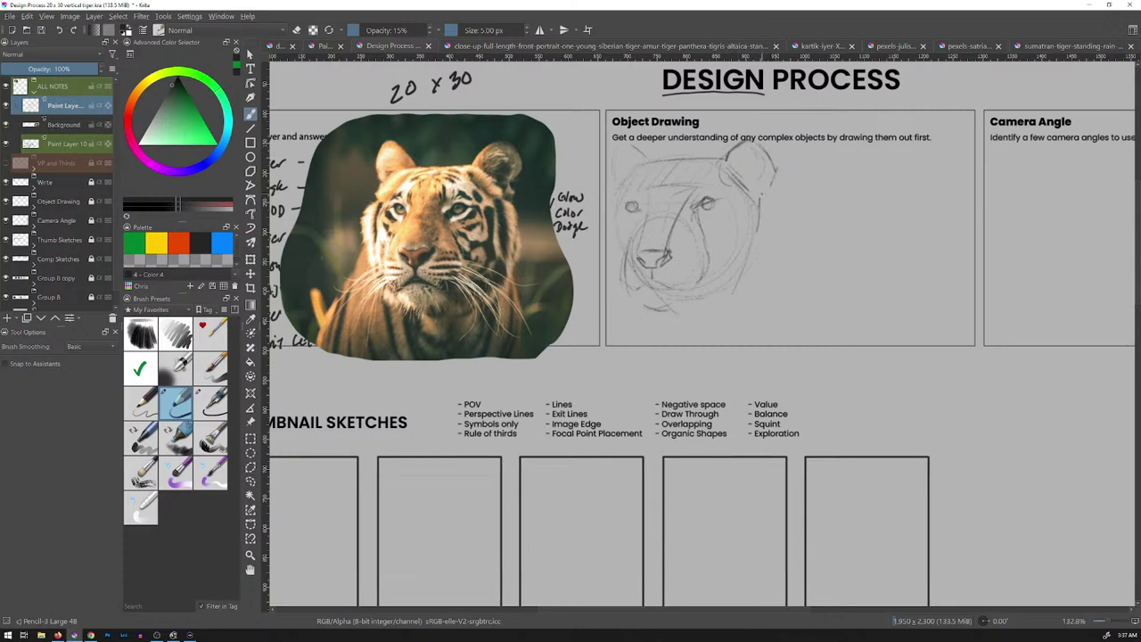
{"action": "left_click_drag", "start_coordinate": [770, 182], "coordinate": [758, 205]}
{"action": "mouse_move", "coordinate": [739, 143]}
{"action": "left_mouse_down"}
{"action": "mouse_move", "coordinate": [733, 172]}
{"action": "mouse_move", "coordinate": [771, 221]}
{"action": "mouse_move", "coordinate": [769, 271]}
{"action": "mouse_move", "coordinate": [746, 314]}
{"action": "mouse_move", "coordinate": [730, 326]}
{"action": "mouse_move", "coordinate": [722, 318]}
{"action": "left_mouse_up"}
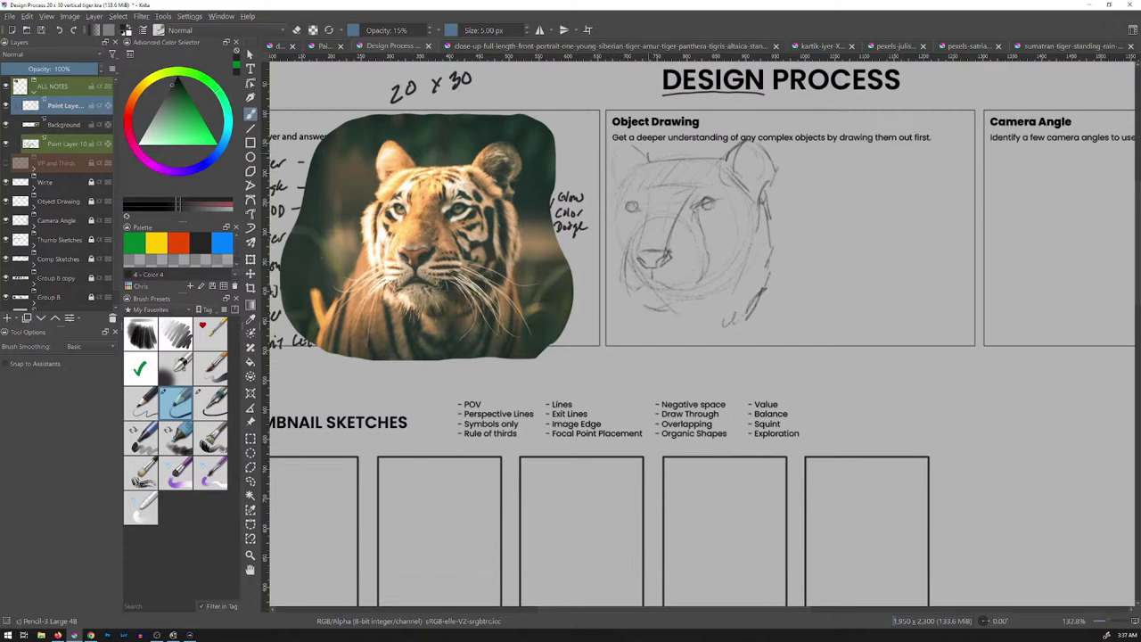
{"action": "mouse_move", "coordinate": [649, 145]}
{"action": "left_mouse_down"}
{"action": "mouse_move", "coordinate": [646, 160]}
{"action": "mouse_move", "coordinate": [625, 136]}
{"action": "mouse_move", "coordinate": [617, 187]}
{"action": "left_mouse_up"}
{"action": "left_click_drag", "start_coordinate": [617, 192], "coordinate": [610, 201]}
Outline the left cheek and strengthen both sides of the jaw and the chin line
{"action": "left_click_drag", "start_coordinate": [605, 207], "coordinate": [602, 283]}
{"action": "left_click_drag", "start_coordinate": [605, 243], "coordinate": [601, 264]}
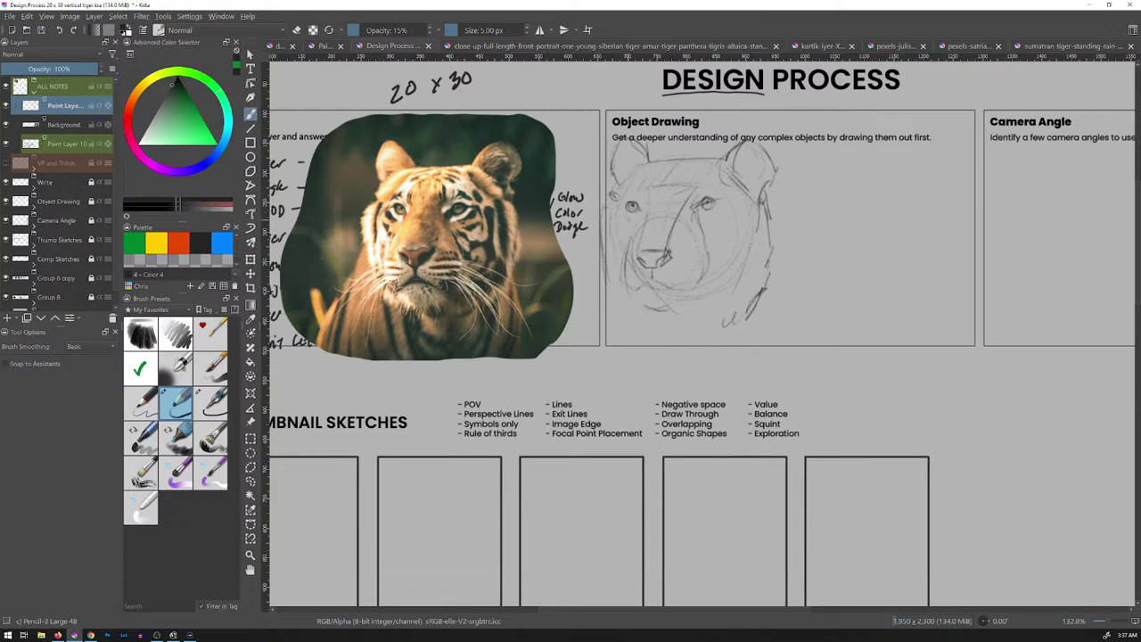
{"action": "mouse_move", "coordinate": [634, 264]}
{"action": "left_mouse_down"}
{"action": "mouse_move", "coordinate": [611, 294]}
{"action": "mouse_move", "coordinate": [618, 305]}
{"action": "mouse_move", "coordinate": [675, 311]}
{"action": "left_mouse_up"}
{"action": "left_click_drag", "start_coordinate": [771, 283], "coordinate": [769, 300]}
{"action": "left_click_drag", "start_coordinate": [643, 311], "coordinate": [671, 307]}
Define the mouth corners and nose shape, and add a mark on the left cheek
{"action": "mouse_move", "coordinate": [633, 279]}
{"action": "left_mouse_down"}
{"action": "mouse_move", "coordinate": [653, 294]}
{"action": "mouse_move", "coordinate": [686, 292]}
{"action": "left_mouse_up"}
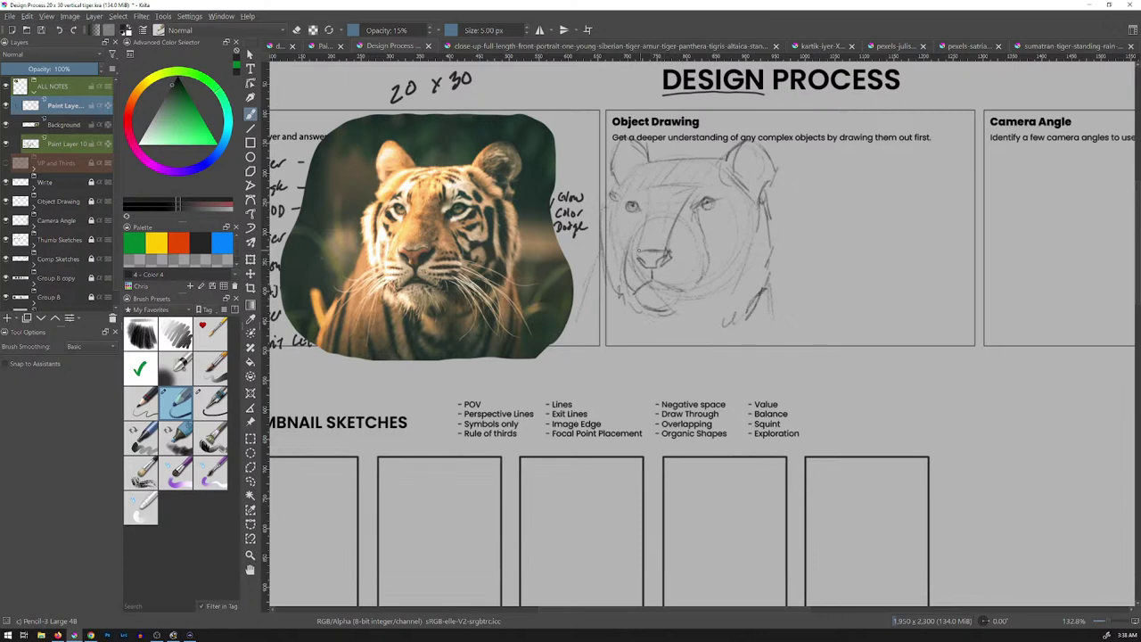
{"action": "mouse_move", "coordinate": [646, 252]}
{"action": "left_mouse_down"}
{"action": "mouse_move", "coordinate": [665, 248]}
{"action": "mouse_move", "coordinate": [644, 247]}
{"action": "left_mouse_up"}
{"action": "left_click_drag", "start_coordinate": [658, 265], "coordinate": [671, 254]}
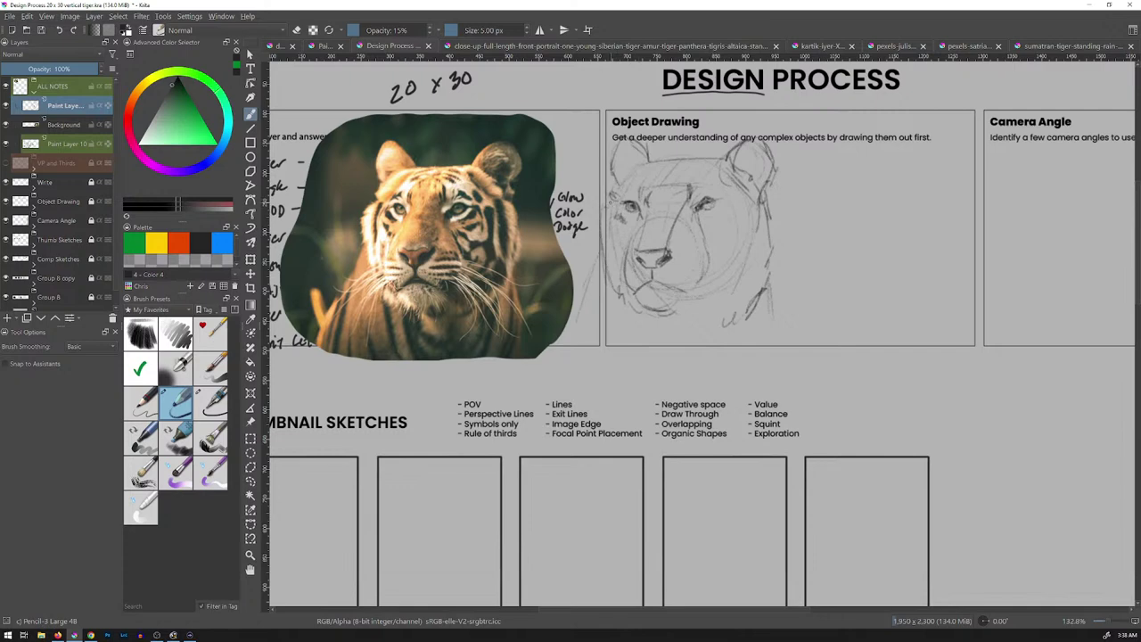
{"action": "left_click_drag", "start_coordinate": [610, 212], "coordinate": [607, 225]}
{"action": "key", "text": "e"}
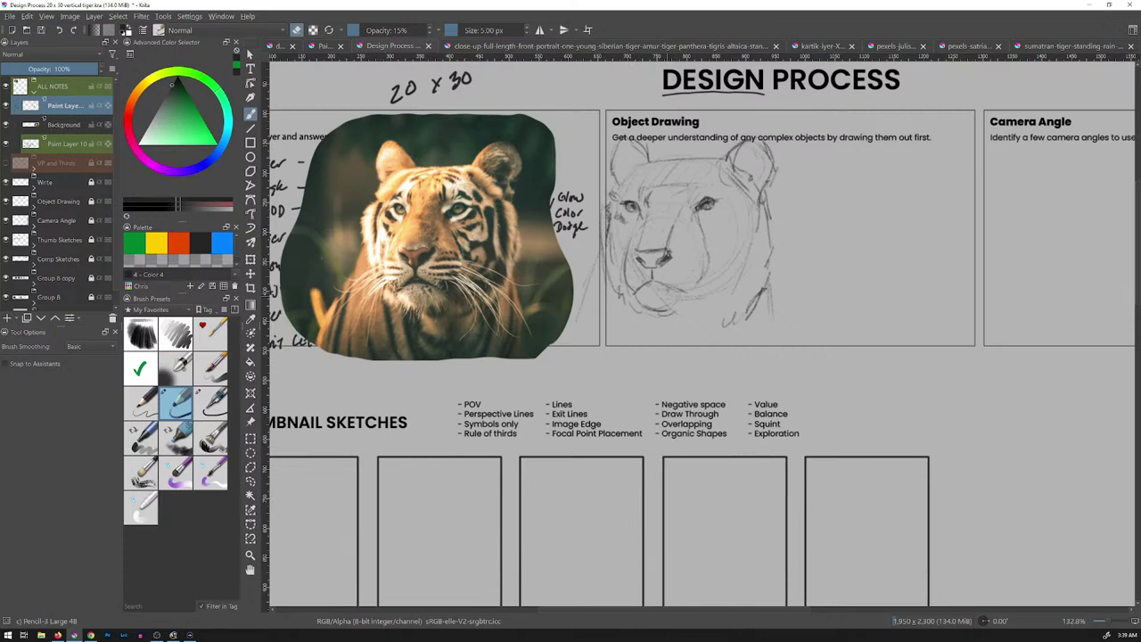
{"action": "key", "text": "e"}
Add marks by the mouth and chin, then erase touch-ups around the chin, nose and left jaw
{"action": "left_click_drag", "start_coordinate": [665, 250], "coordinate": [674, 258]}
{"action": "mouse_move", "coordinate": [657, 278]}
{"action": "left_mouse_down"}
{"action": "mouse_move", "coordinate": [679, 295]}
{"action": "mouse_move", "coordinate": [648, 289]}
{"action": "mouse_move", "coordinate": [681, 296]}
{"action": "mouse_move", "coordinate": [649, 284]}
{"action": "mouse_move", "coordinate": [663, 284]}
{"action": "left_mouse_up"}
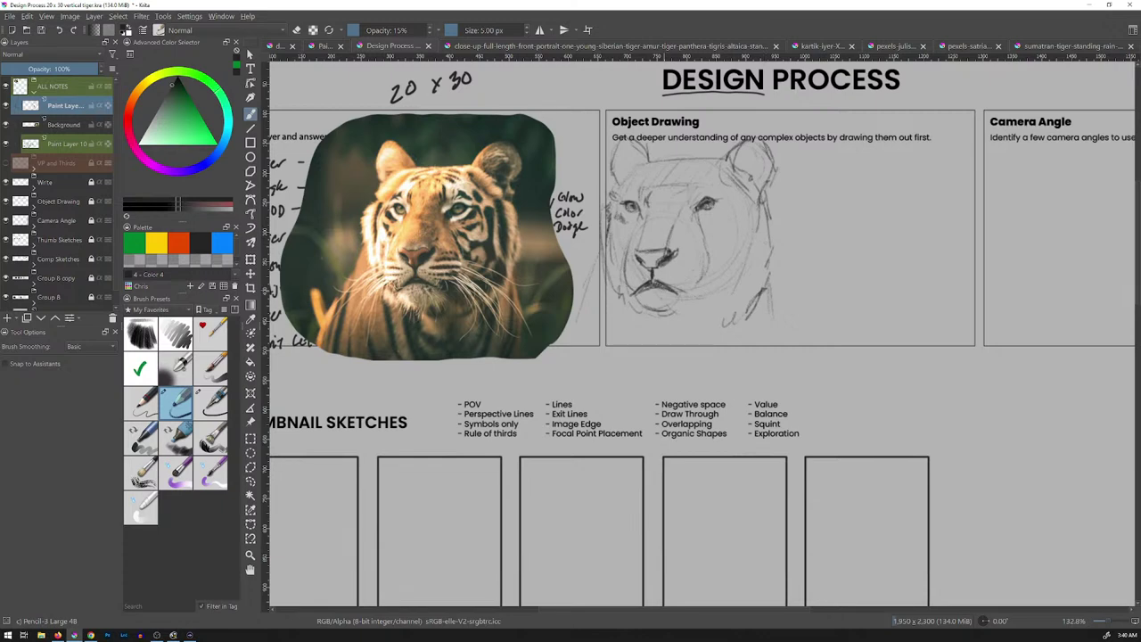
{"action": "key", "text": "e"}
{"action": "key", "text": "e"}
{"action": "mouse_move", "coordinate": [623, 284]}
{"action": "left_mouse_down"}
{"action": "mouse_move", "coordinate": [654, 317]}
{"action": "mouse_move", "coordinate": [672, 315]}
{"action": "left_mouse_up"}
{"action": "left_click_drag", "start_coordinate": [686, 253], "coordinate": [696, 256]}
{"action": "left_click_drag", "start_coordinate": [622, 279], "coordinate": [636, 275]}
Switch to the Marker Chisel Smooth brush and test smaller sizes with strokes that get undone
{"action": "left_click", "coordinate": [178, 439]}
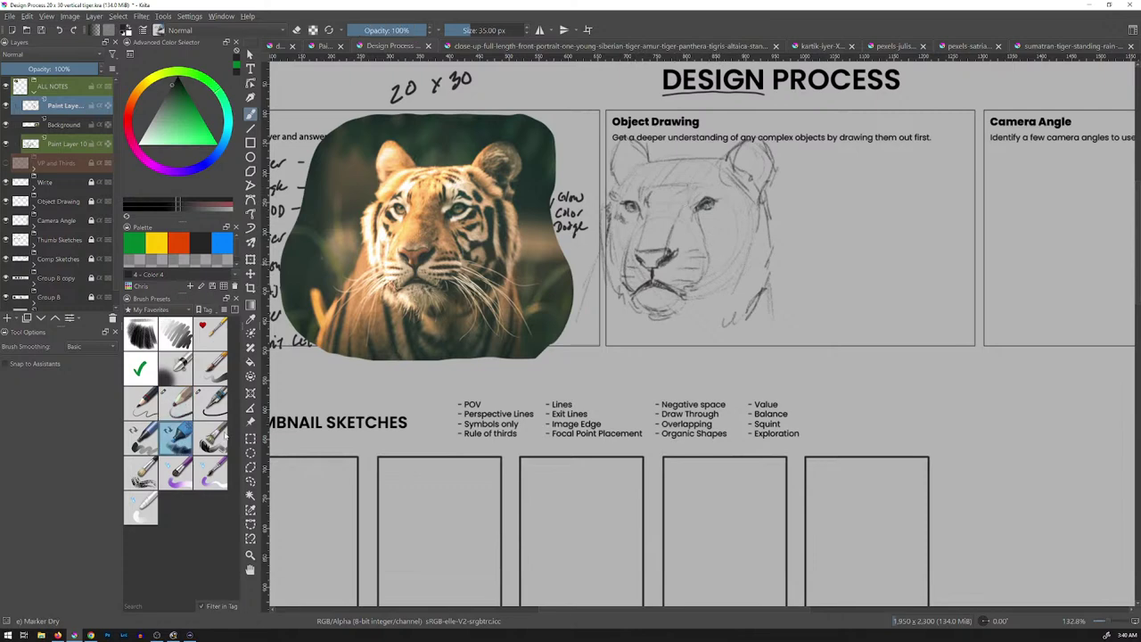
{"action": "left_click", "coordinate": [142, 438]}
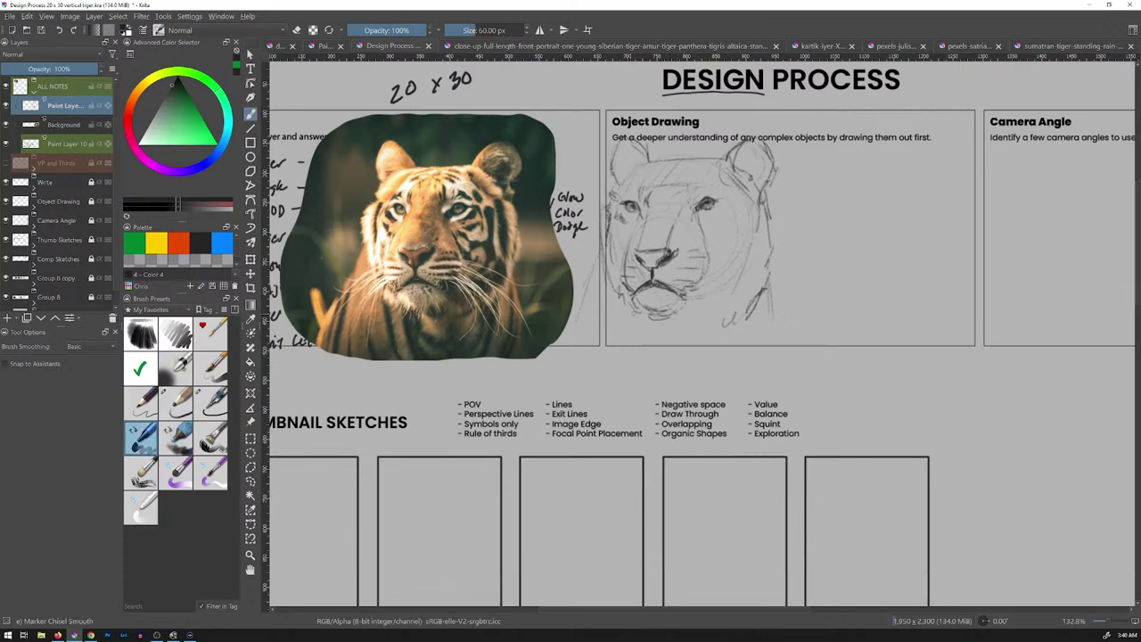
{"action": "left_click_drag", "start_coordinate": [718, 312], "coordinate": [706, 339]}
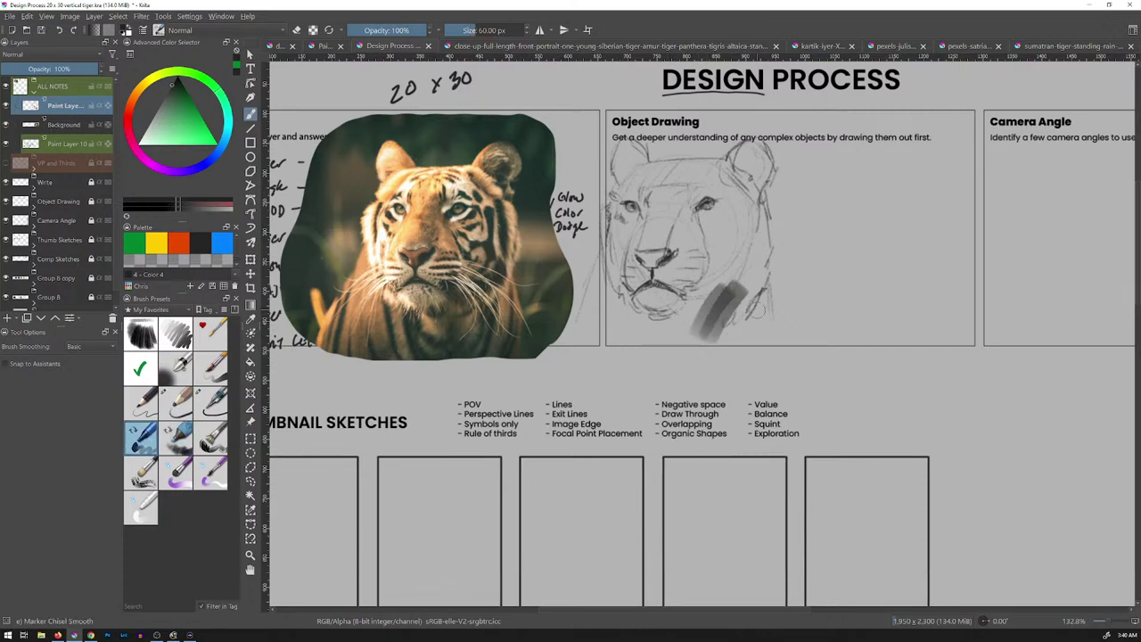
{"action": "key", "text": "ctrl+z"}
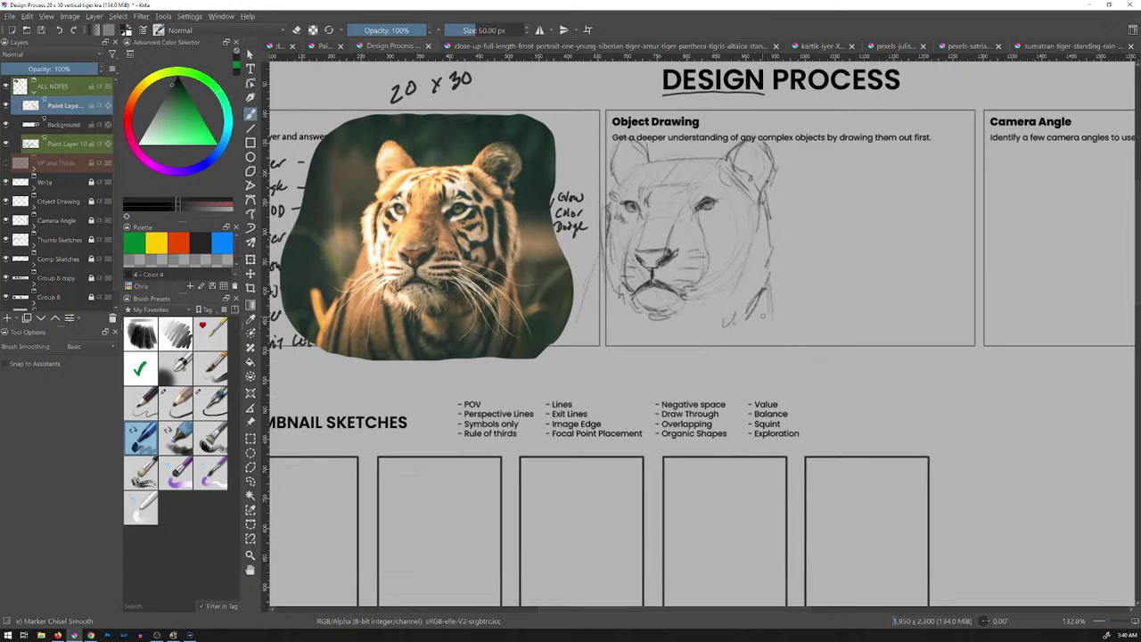
{"action": "key", "text": "bracketleft"}
{"action": "key", "text": "bracketleft"}
{"action": "key", "text": "bracketleft"}
{"action": "mouse_move", "coordinate": [788, 322]}
{"action": "left_mouse_down"}
{"action": "mouse_move", "coordinate": [806, 292]}
{"action": "mouse_move", "coordinate": [811, 303]}
{"action": "mouse_move", "coordinate": [825, 294]}
{"action": "left_mouse_up"}
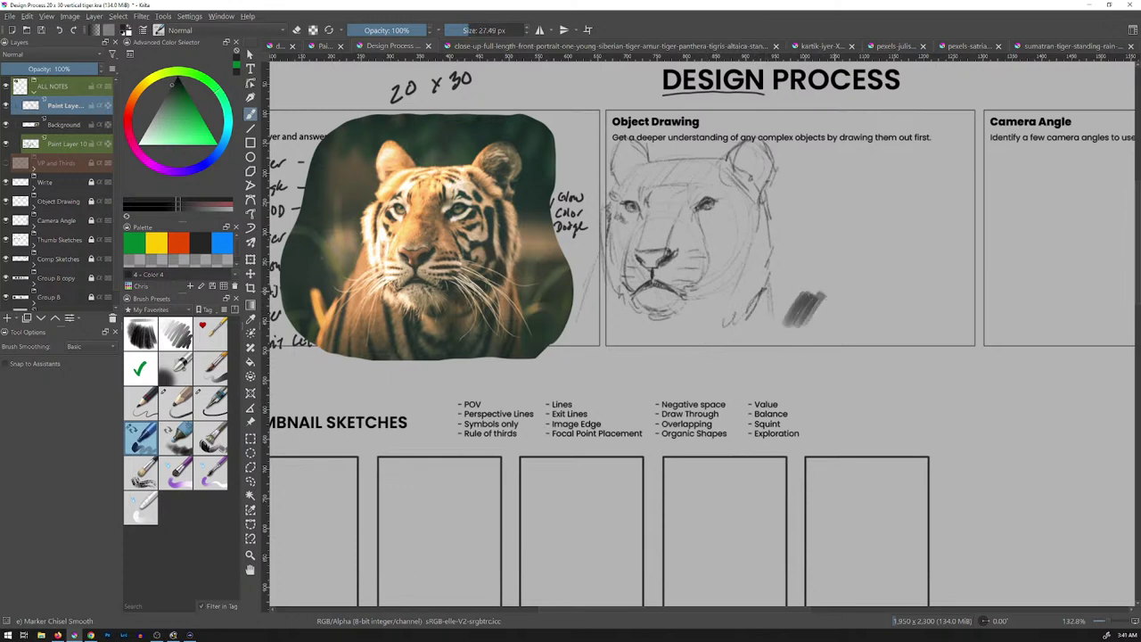
{"action": "key", "text": "ctrl+z"}
{"action": "key", "text": "ctrl+z"}
{"action": "key", "text": "ctrl+z"}
{"action": "key", "text": "bracketleft"}
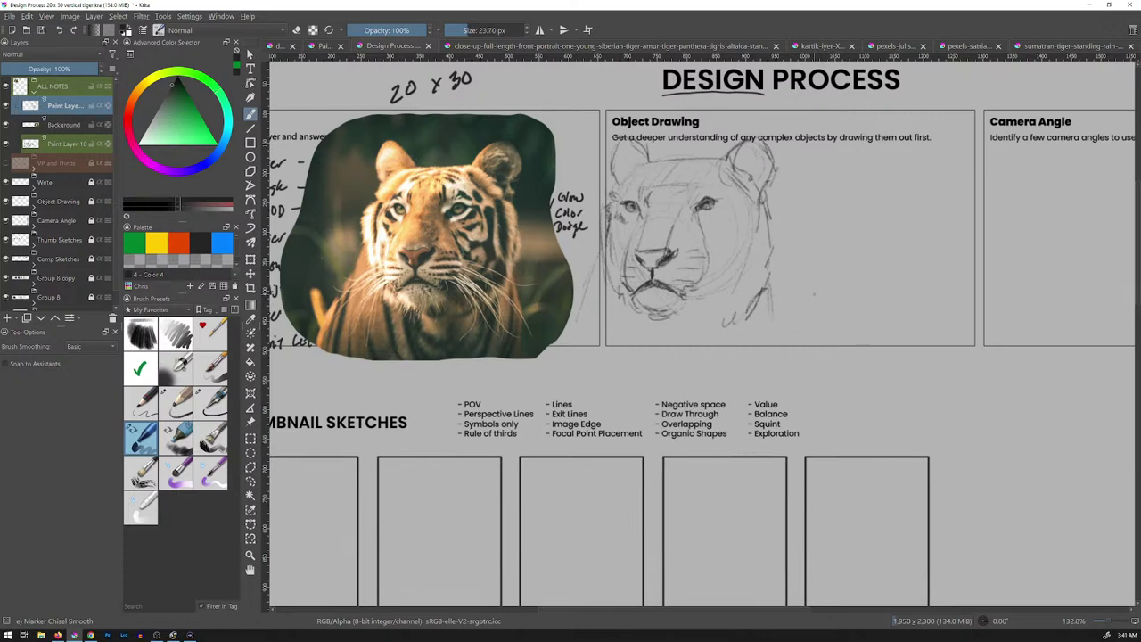
{"action": "left_click_drag", "start_coordinate": [788, 331], "coordinate": [813, 303]}
{"action": "key", "text": "bracketleft"}
{"action": "key", "text": "ctrl+z"}
On a new paint layer, try and undo dark brow-to-nose shading, then bring up the Brush Editor
{"action": "key", "text": "Insert"}
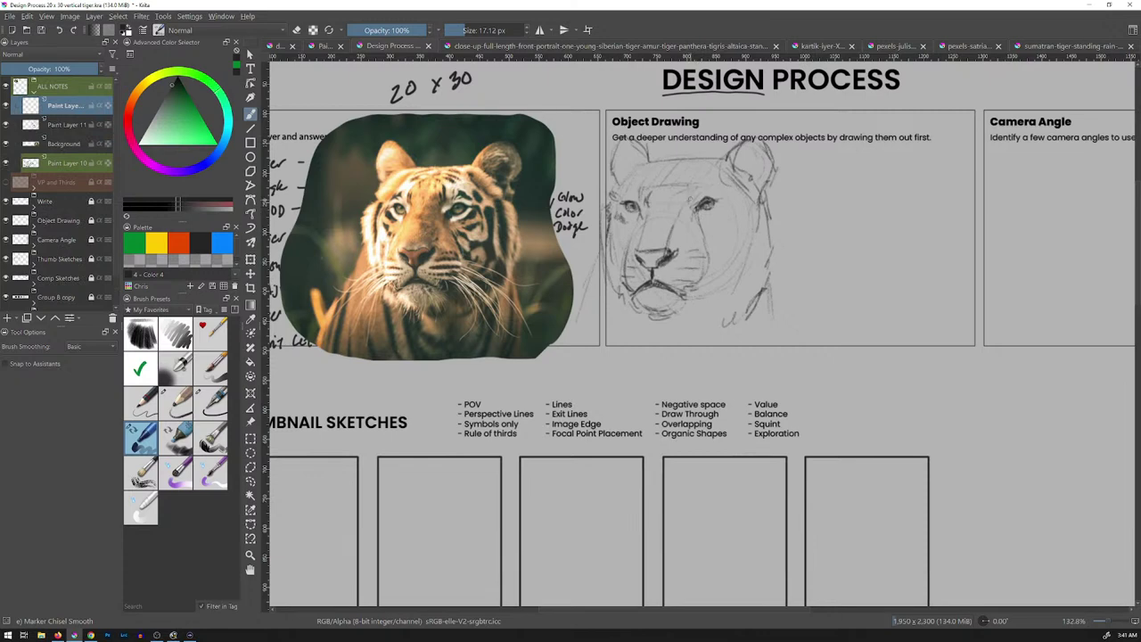
{"action": "left_click_drag", "start_coordinate": [685, 190], "coordinate": [698, 208]}
{"action": "key", "text": "bracketright"}
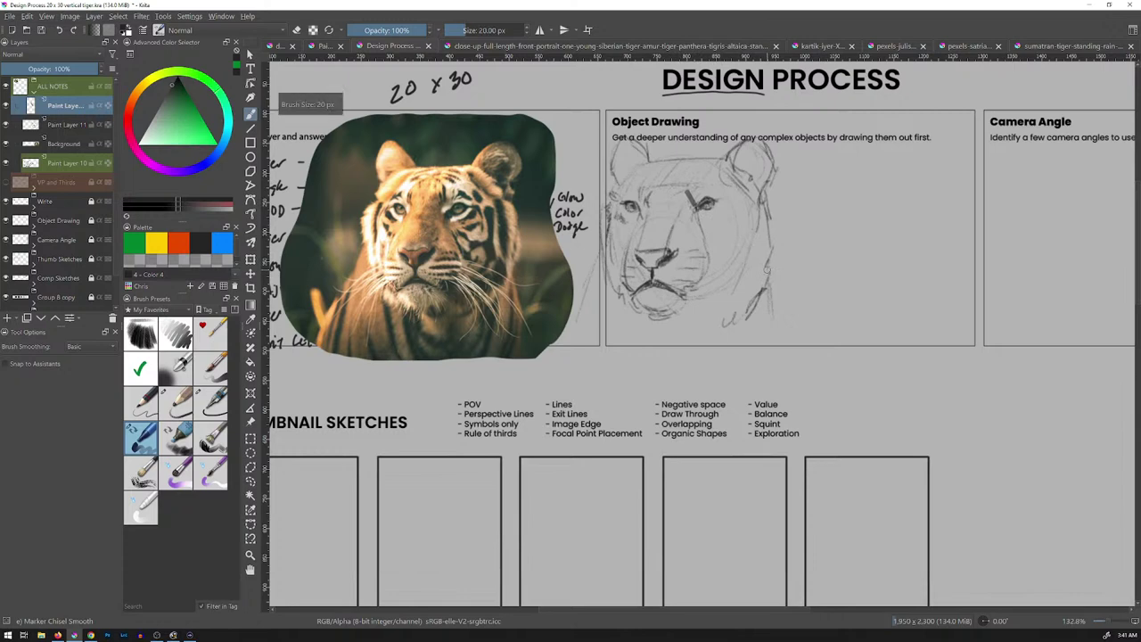
{"action": "left_click_drag", "start_coordinate": [685, 189], "coordinate": [667, 227]}
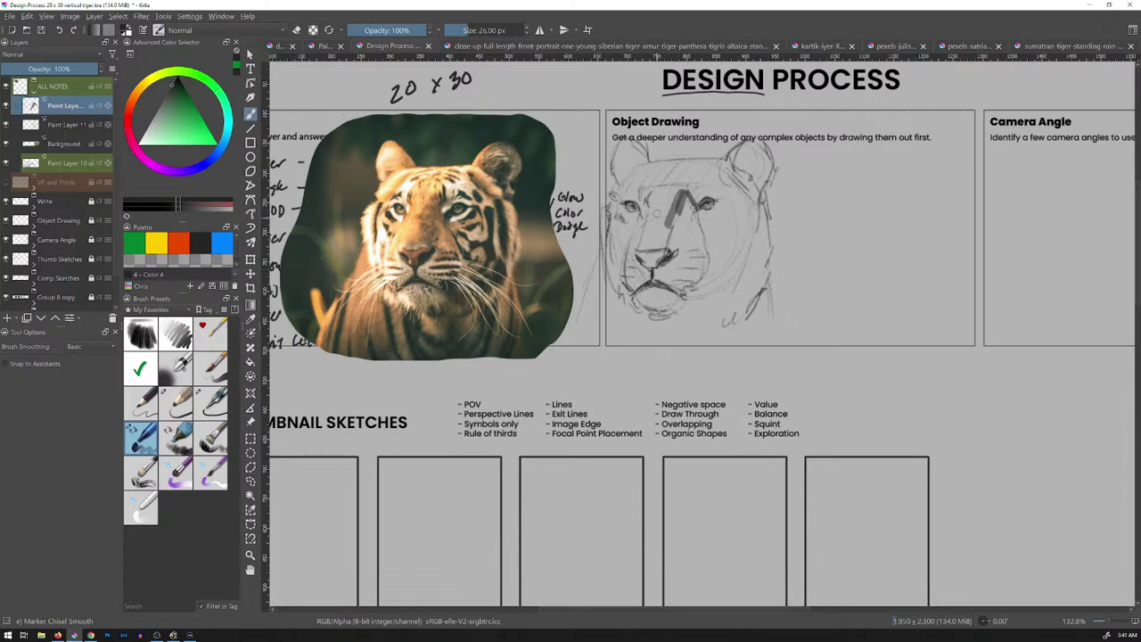
{"action": "mouse_move", "coordinate": [660, 244]}
{"action": "left_mouse_down"}
{"action": "mouse_move", "coordinate": [690, 195]}
{"action": "mouse_move", "coordinate": [673, 221]}
{"action": "mouse_move", "coordinate": [690, 198]}
{"action": "mouse_move", "coordinate": [684, 264]}
{"action": "left_mouse_up"}
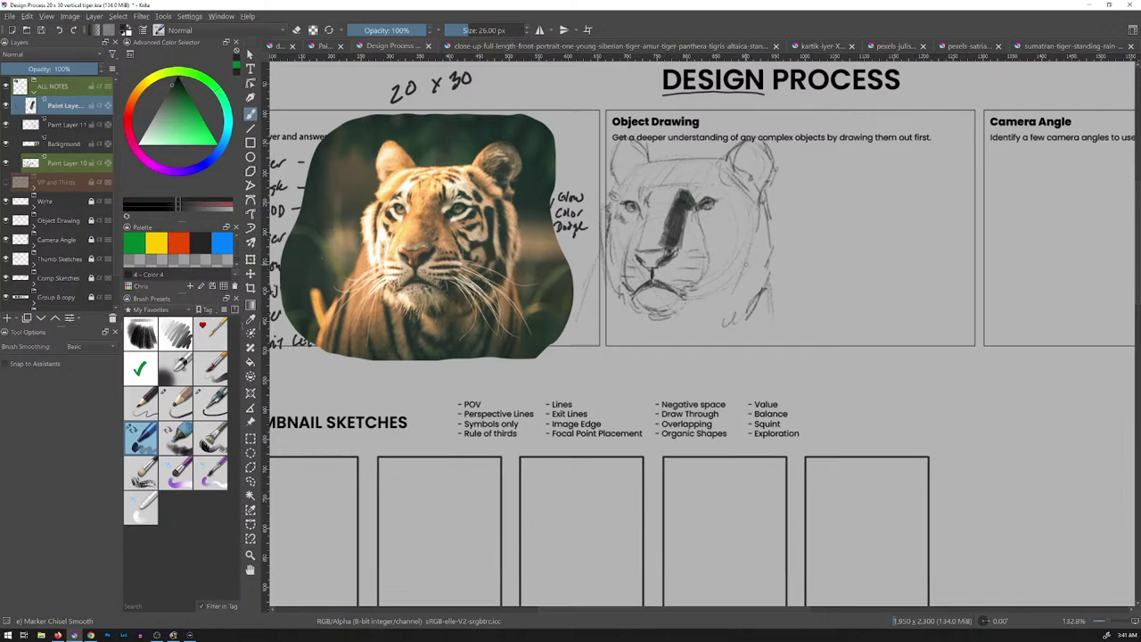
{"action": "key", "text": "ctrl+z"}
{"action": "key", "text": "ctrl+z"}
{"action": "key", "text": "ctrl+z"}
{"action": "key", "text": "ctrl+z"}
{"action": "key", "text": "ctrl+z"}
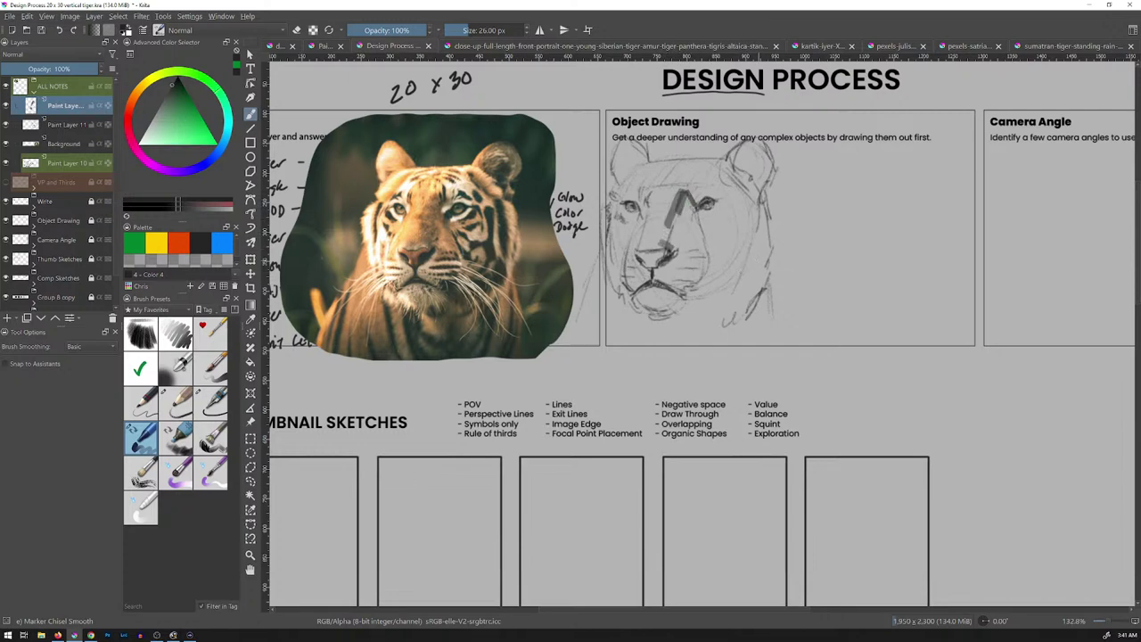
{"action": "key", "text": "ctrl+z"}
{"action": "key", "text": "ctrl+z"}
{"action": "key", "text": "ctrl+z"}
{"action": "key", "text": "ctrl+z"}
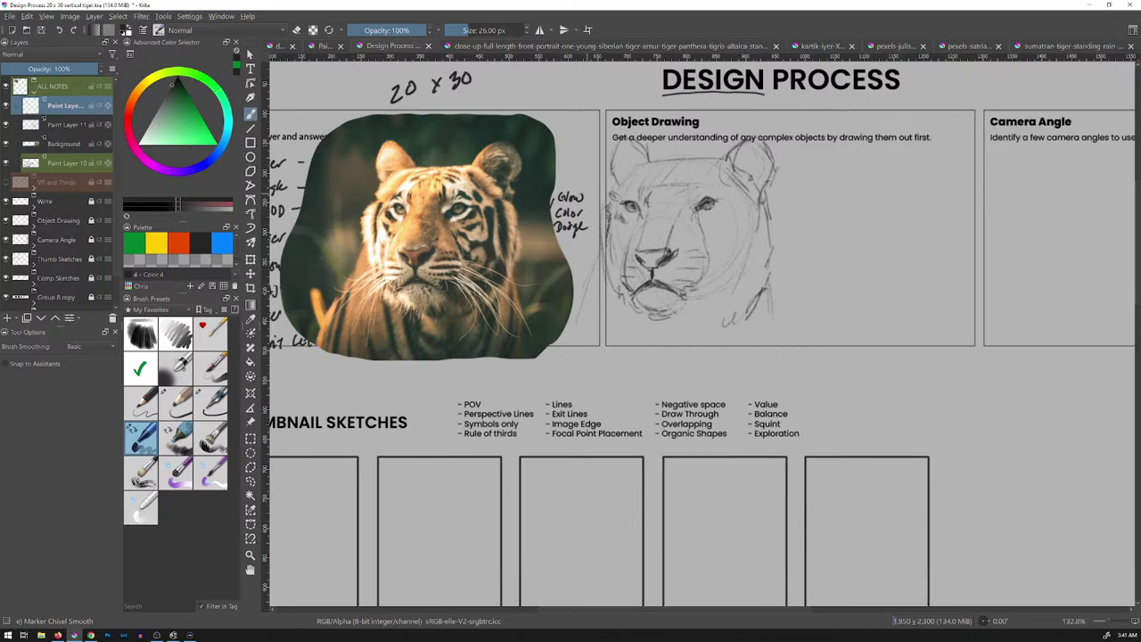
{"action": "key", "text": "F5"}
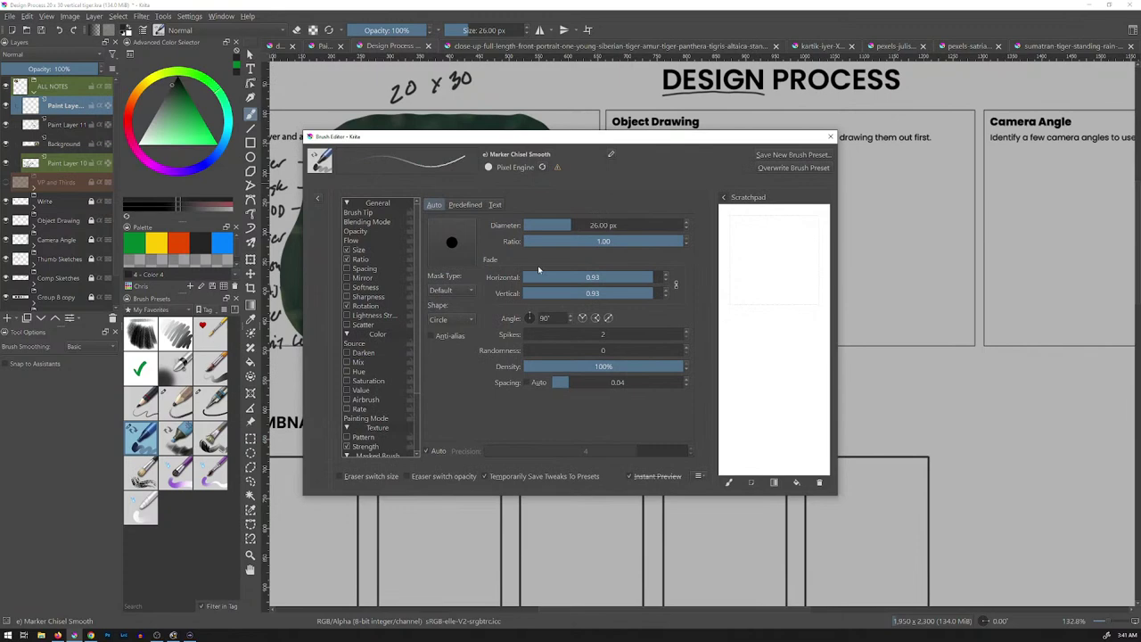
Turn off pen-pressure opacity, test on the scratchpad, and draw black strokes beside the tiger sketch
{"action": "left_click", "coordinate": [355, 231]}
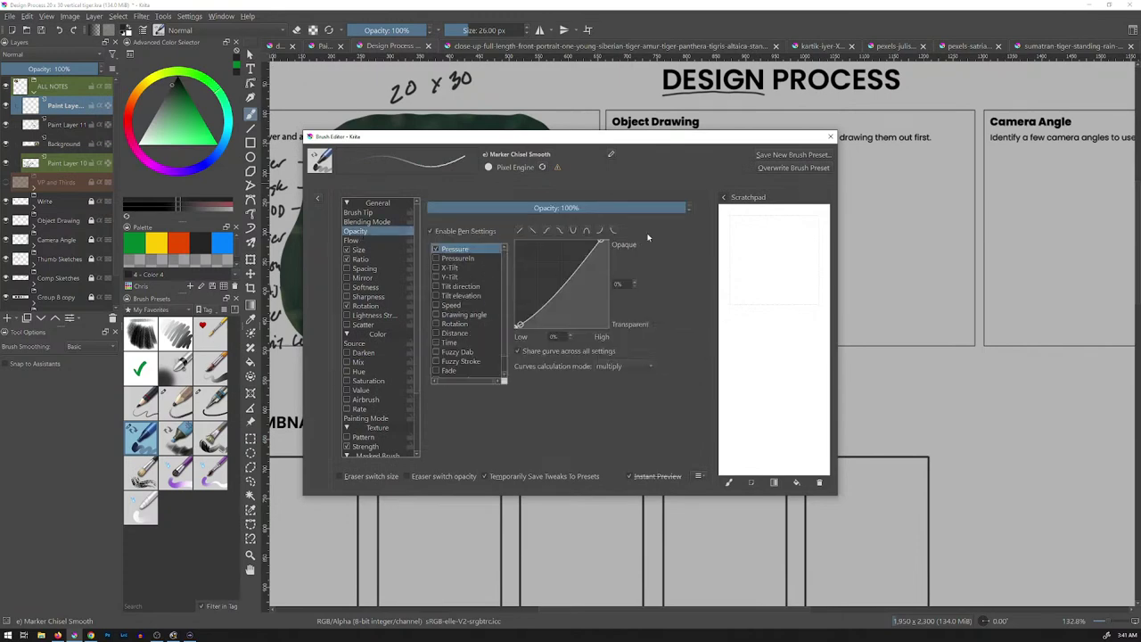
{"action": "left_click", "coordinate": [456, 230]}
{"action": "mouse_move", "coordinate": [764, 241]}
{"action": "left_mouse_down"}
{"action": "mouse_move", "coordinate": [748, 267]}
{"action": "mouse_move", "coordinate": [769, 267]}
{"action": "mouse_move", "coordinate": [765, 298]}
{"action": "left_mouse_up"}
{"action": "mouse_move", "coordinate": [808, 242]}
{"action": "left_mouse_down"}
{"action": "mouse_move", "coordinate": [775, 305]}
{"action": "mouse_move", "coordinate": [802, 311]}
{"action": "mouse_move", "coordinate": [756, 340]}
{"action": "mouse_move", "coordinate": [782, 347]}
{"action": "left_mouse_up"}
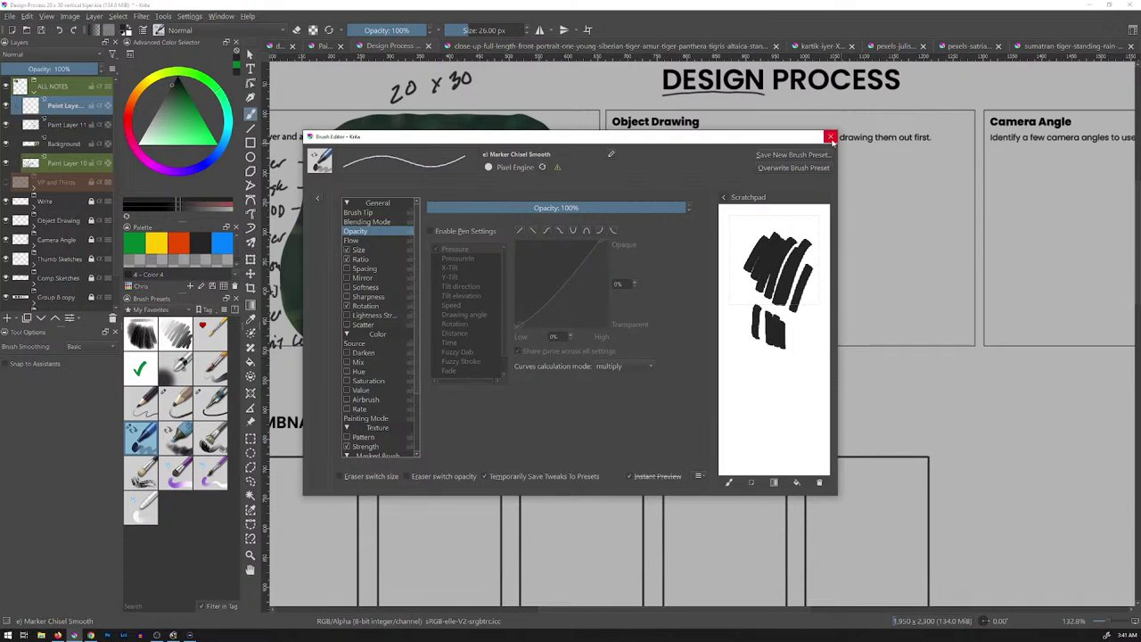
{"action": "left_click", "coordinate": [830, 137]}
{"action": "mouse_move", "coordinate": [813, 217]}
{"action": "left_mouse_down"}
{"action": "mouse_move", "coordinate": [802, 260]}
{"action": "mouse_move", "coordinate": [816, 262]}
{"action": "left_mouse_up"}
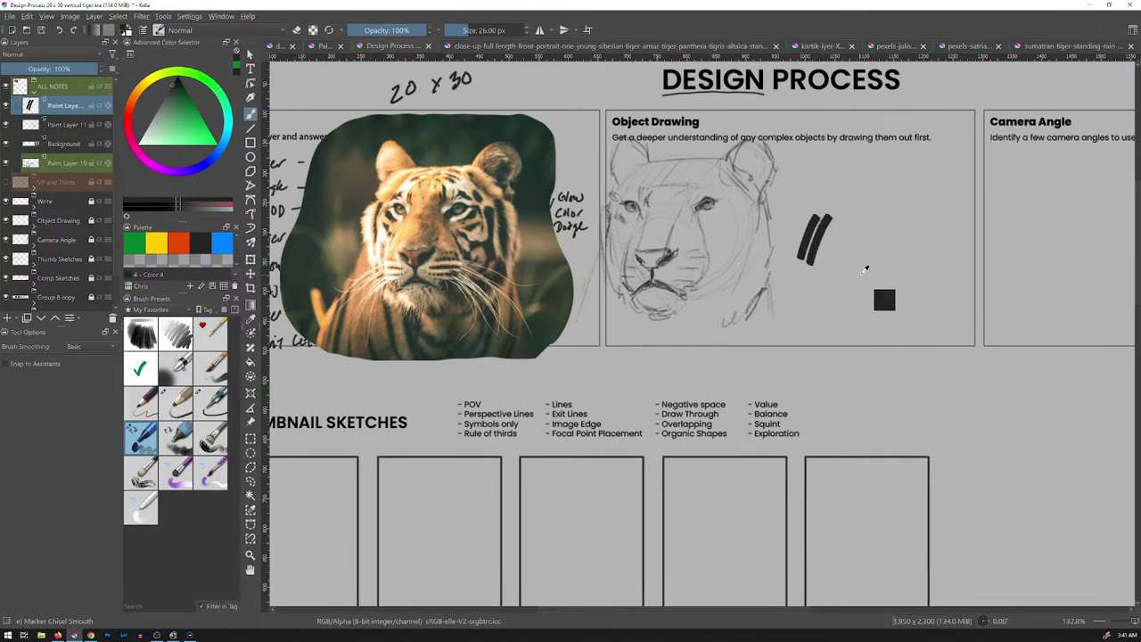
Undo the test marker strokes, then zoom in and centre the view on the tiger sketch
{"action": "key", "text": "ctrl+z"}
{"action": "key", "text": "ctrl+z"}
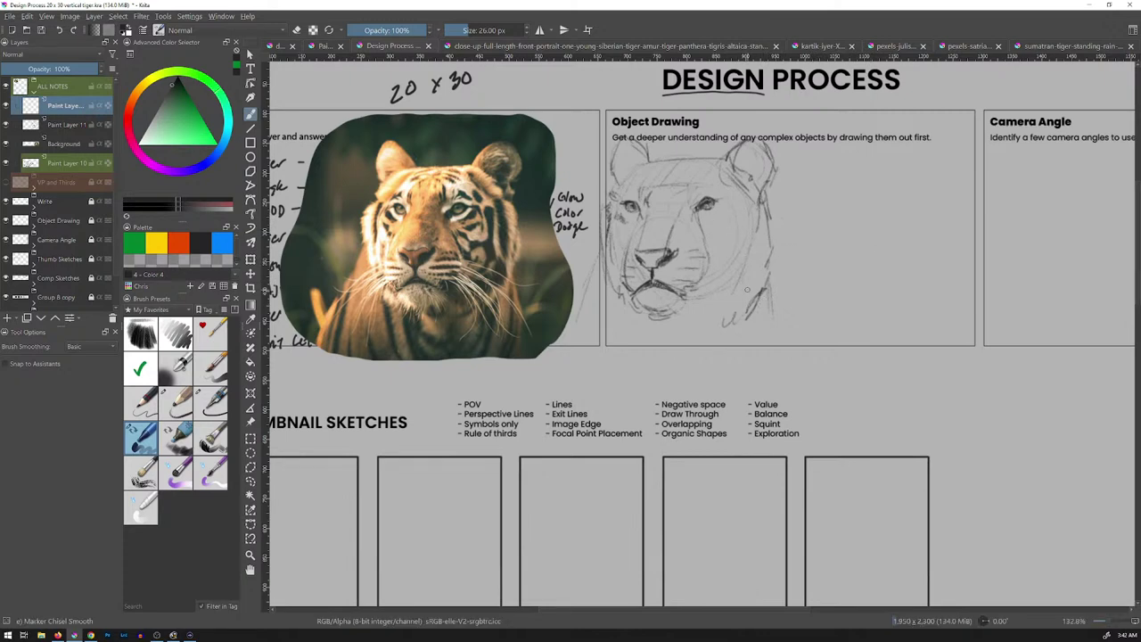
{"action": "key", "text": "1"}
{"action": "mouse_move", "coordinate": [784, 245]}
{"action": "left_mouse_down"}
{"action": "mouse_move", "coordinate": [775, 282]}
{"action": "mouse_move", "coordinate": [781, 268]}
{"action": "left_mouse_up"}
{"action": "key", "text": "ctrl+z"}
{"action": "key", "text": "ctrl+z"}
{"action": "key", "text": "ctrl+z"}
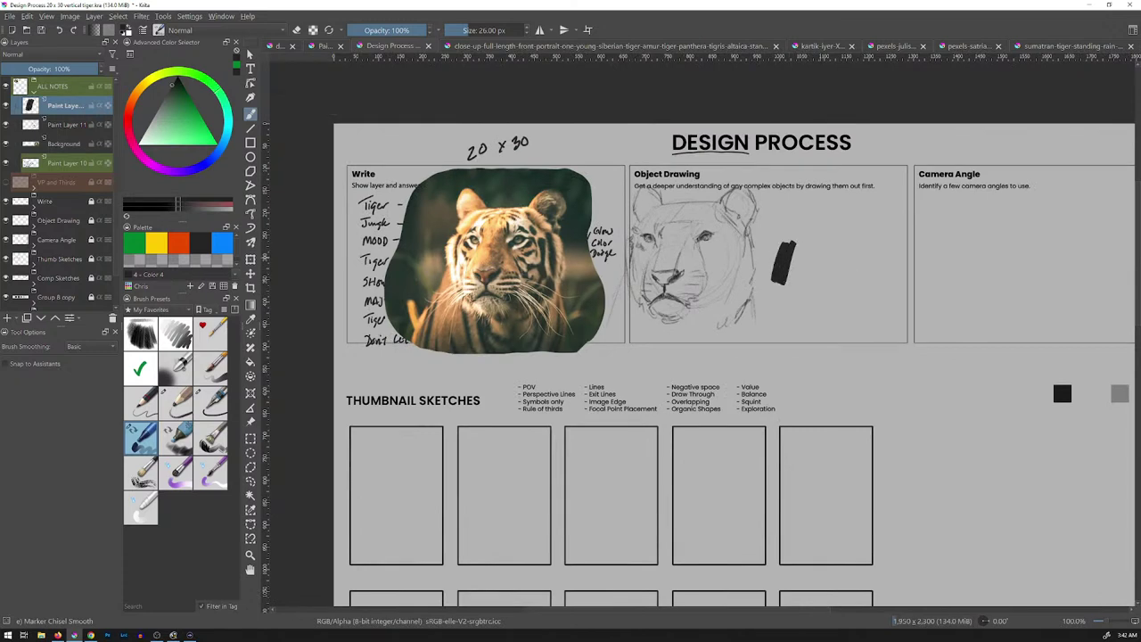
{"action": "key", "text": "ctrl+z"}
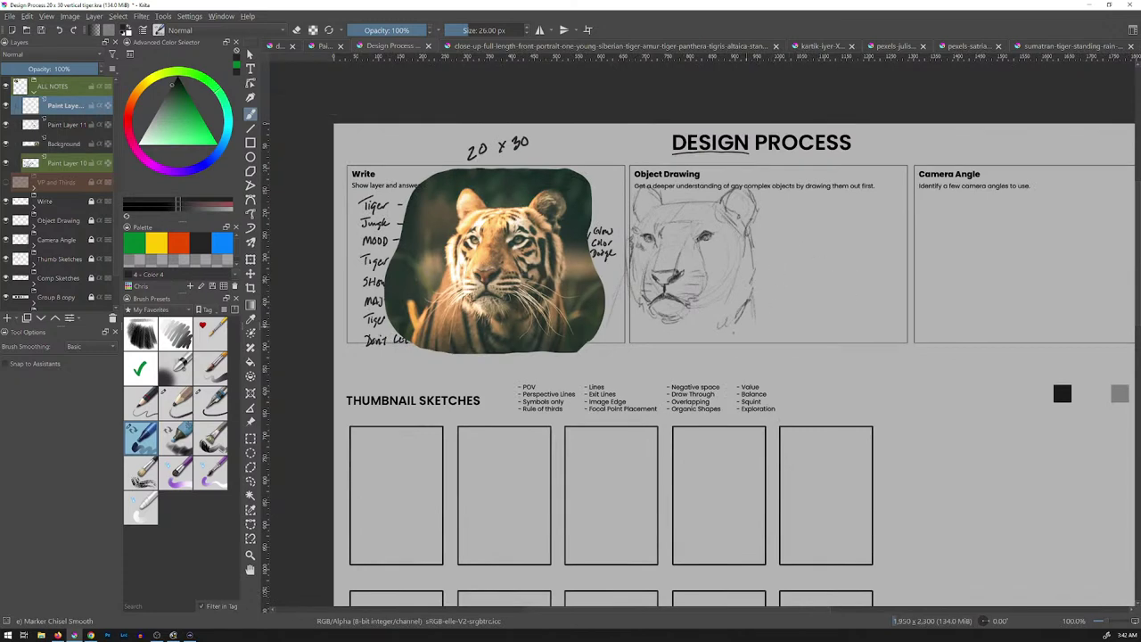
{"action": "key", "text": "plus"}
{"action": "left_click_drag", "start_coordinate": [786, 210], "coordinate": [734, 264]}
Paint dark grey strokes down the sketch's forehead and nose, with the layer at 75% opacity
{"action": "left_click", "coordinate": [167, 95]}
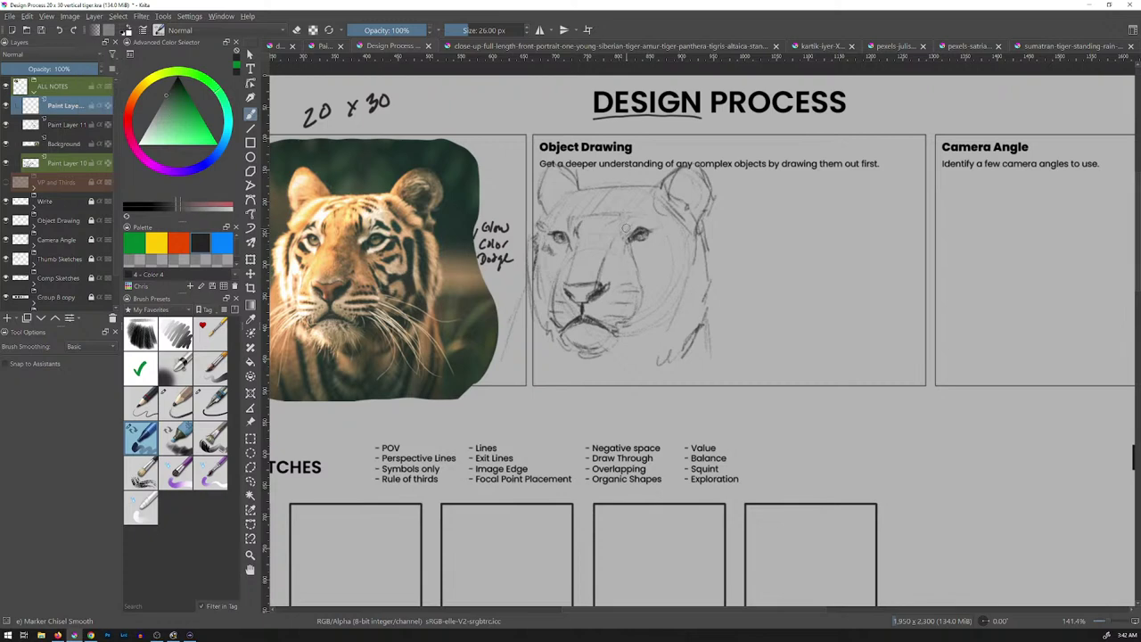
{"action": "left_click_drag", "start_coordinate": [621, 218], "coordinate": [604, 252]}
{"action": "mouse_move", "coordinate": [566, 287]}
{"action": "left_mouse_down"}
{"action": "mouse_move", "coordinate": [604, 278]}
{"action": "mouse_move", "coordinate": [595, 259]}
{"action": "mouse_move", "coordinate": [613, 218]}
{"action": "left_mouse_up"}
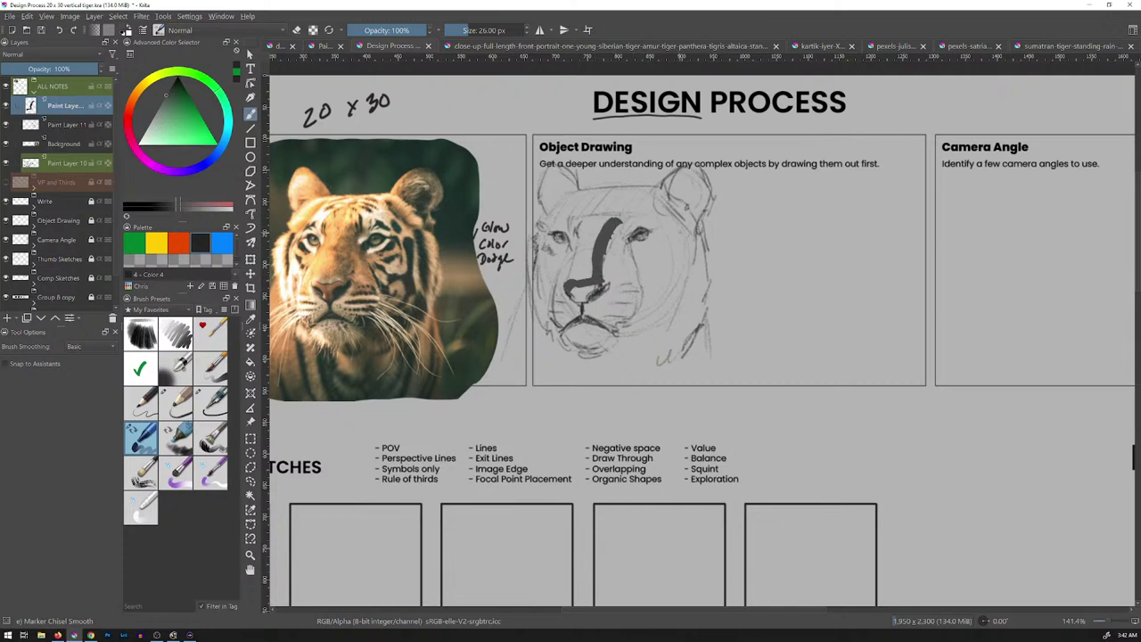
{"action": "left_click", "coordinate": [79, 68]}
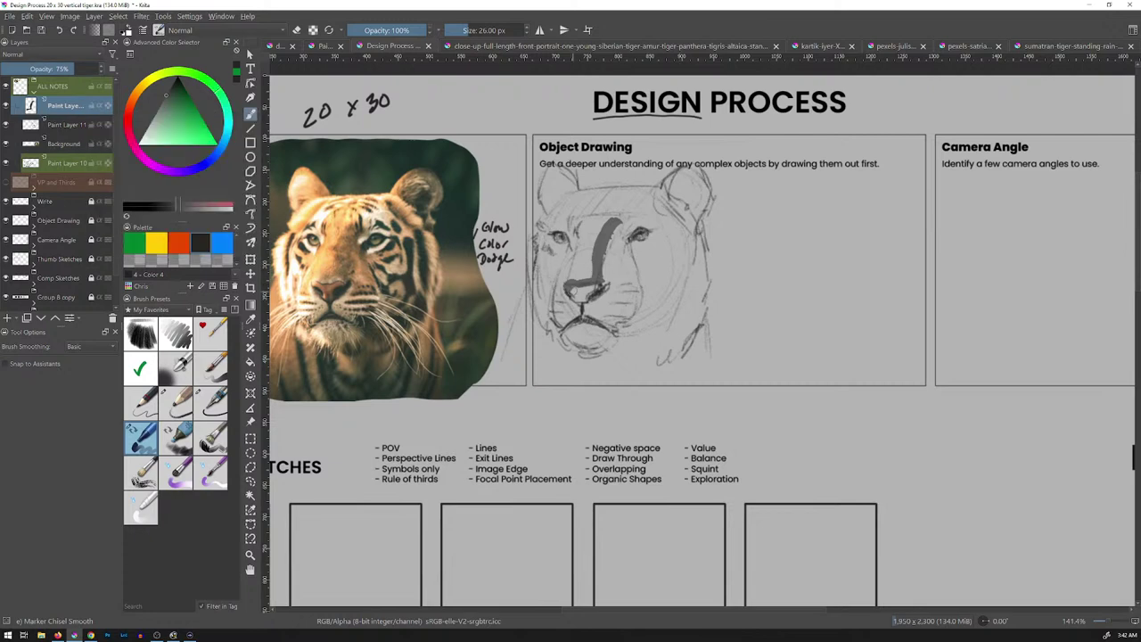
{"action": "left_click_drag", "start_coordinate": [569, 292], "coordinate": [609, 299]}
Add more grey to the nose and stripe top, then select the Background layer
{"action": "left_click_drag", "start_coordinate": [510, 342], "coordinate": [543, 330]}
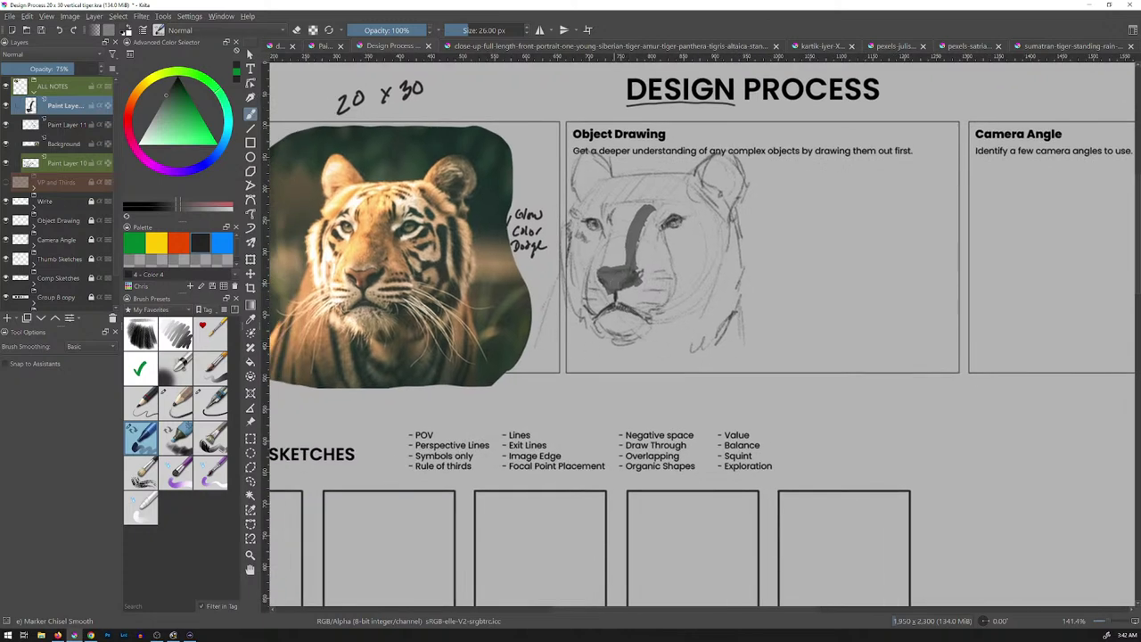
{"action": "mouse_move", "coordinate": [603, 283]}
{"action": "left_mouse_down"}
{"action": "mouse_move", "coordinate": [624, 324]}
{"action": "mouse_move", "coordinate": [597, 319]}
{"action": "mouse_move", "coordinate": [622, 331]}
{"action": "left_mouse_up"}
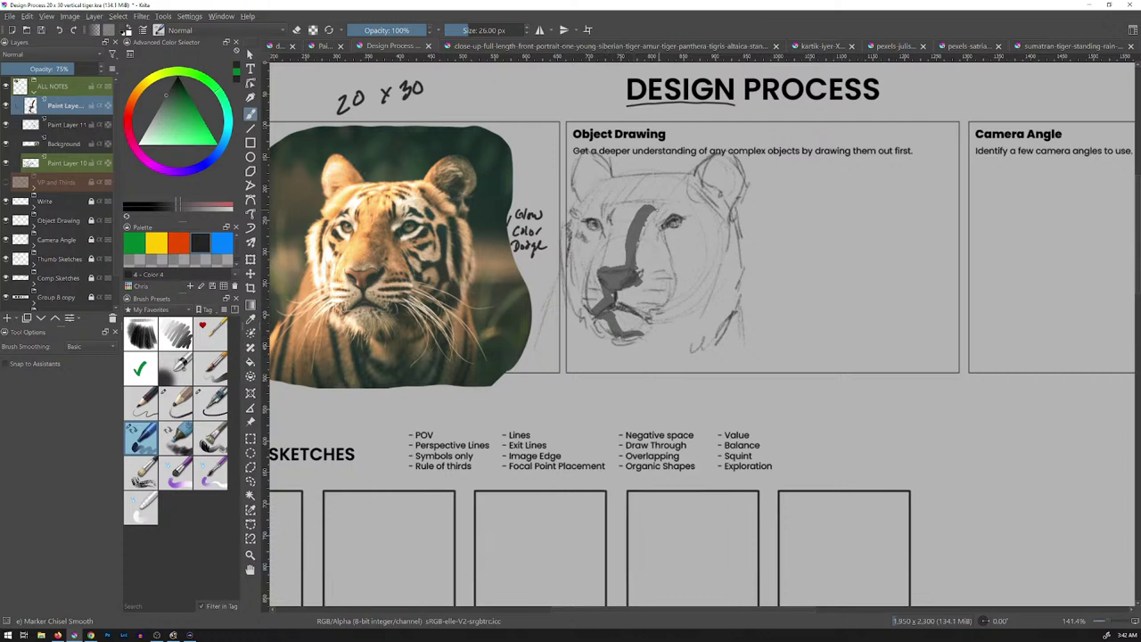
{"action": "left_click_drag", "start_coordinate": [650, 209], "coordinate": [693, 207]}
{"action": "left_click", "coordinate": [83, 143]}
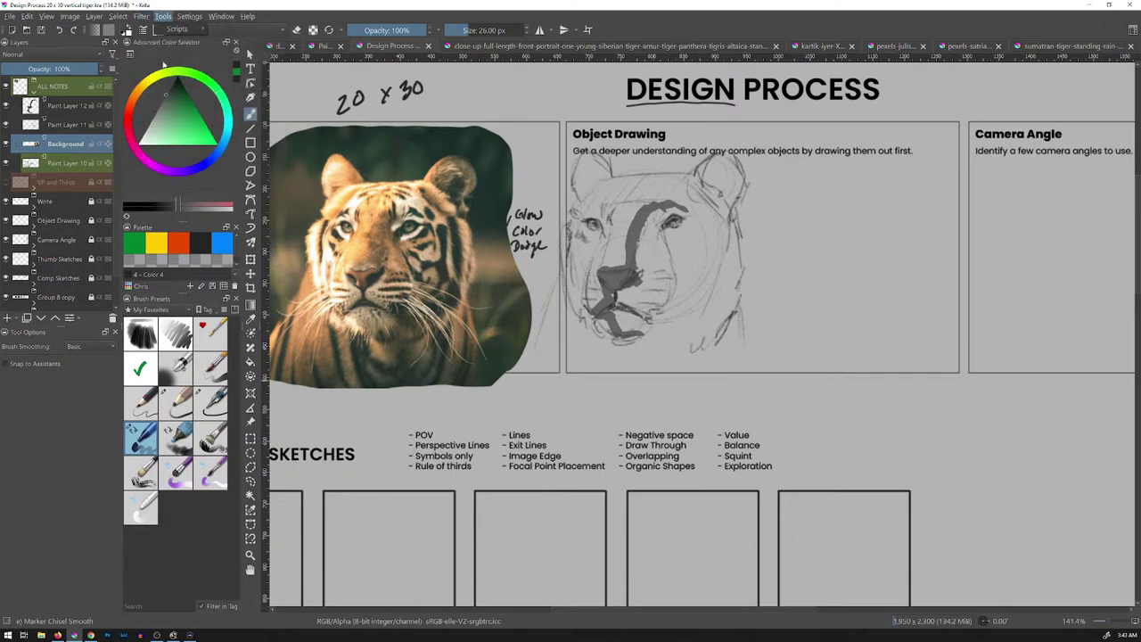
Darken the tiger photo's midtones with a Levels filter mask
{"action": "left_click", "coordinate": [141, 16]}
{"action": "mouse_move", "coordinate": [178, 56]}
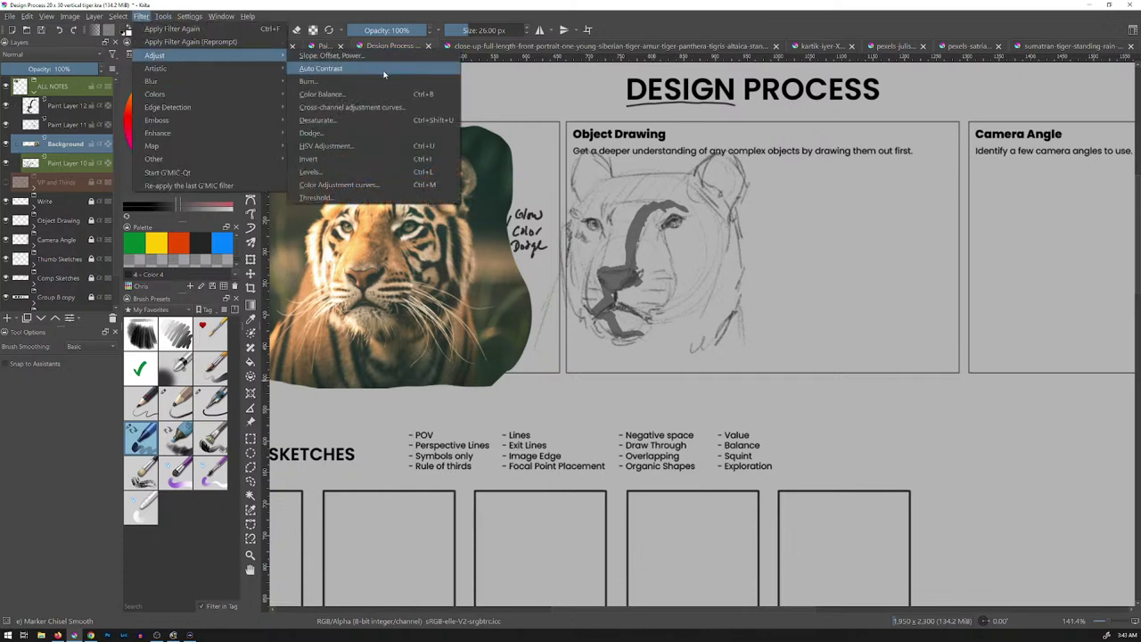
{"action": "left_click", "coordinate": [364, 171]}
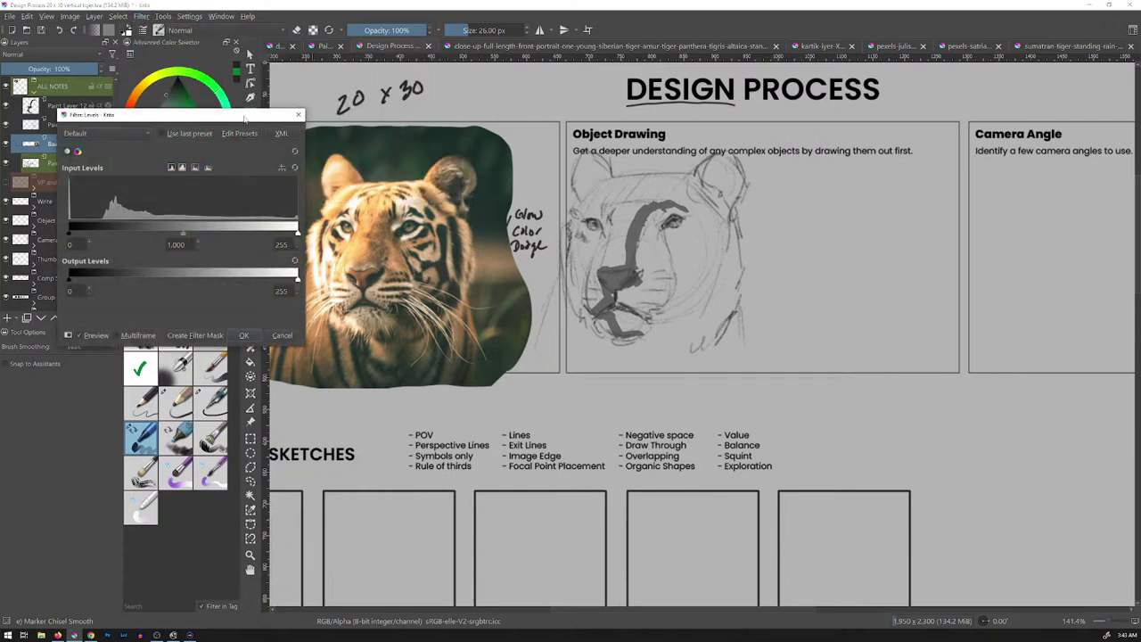
{"action": "left_click_drag", "start_coordinate": [245, 118], "coordinate": [837, 153]}
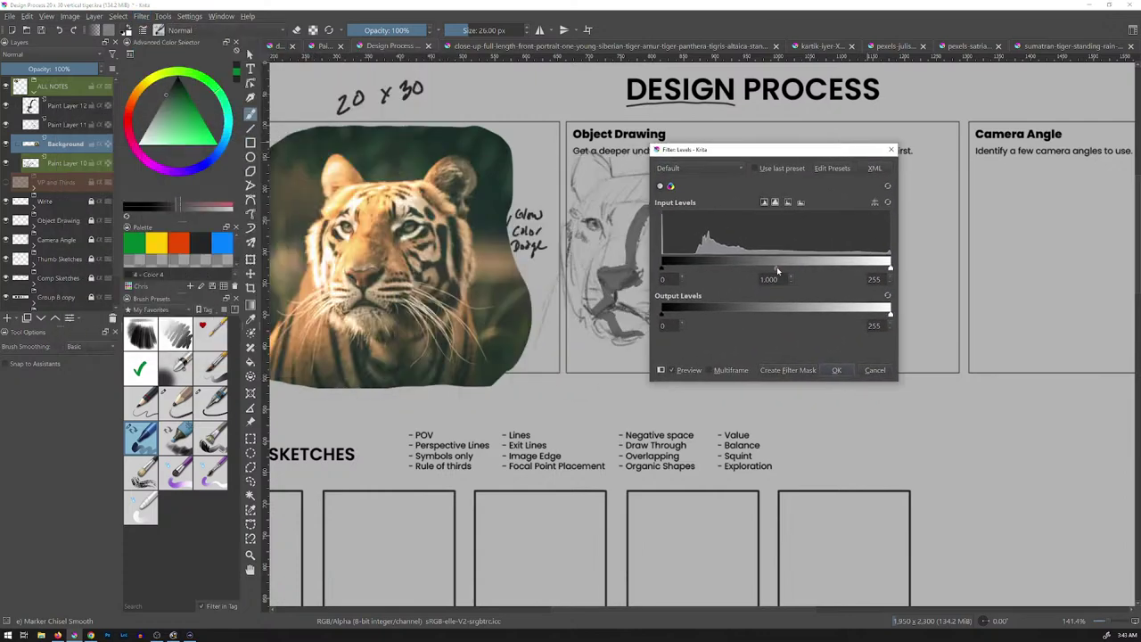
{"action": "left_click_drag", "start_coordinate": [776, 266], "coordinate": [836, 272]}
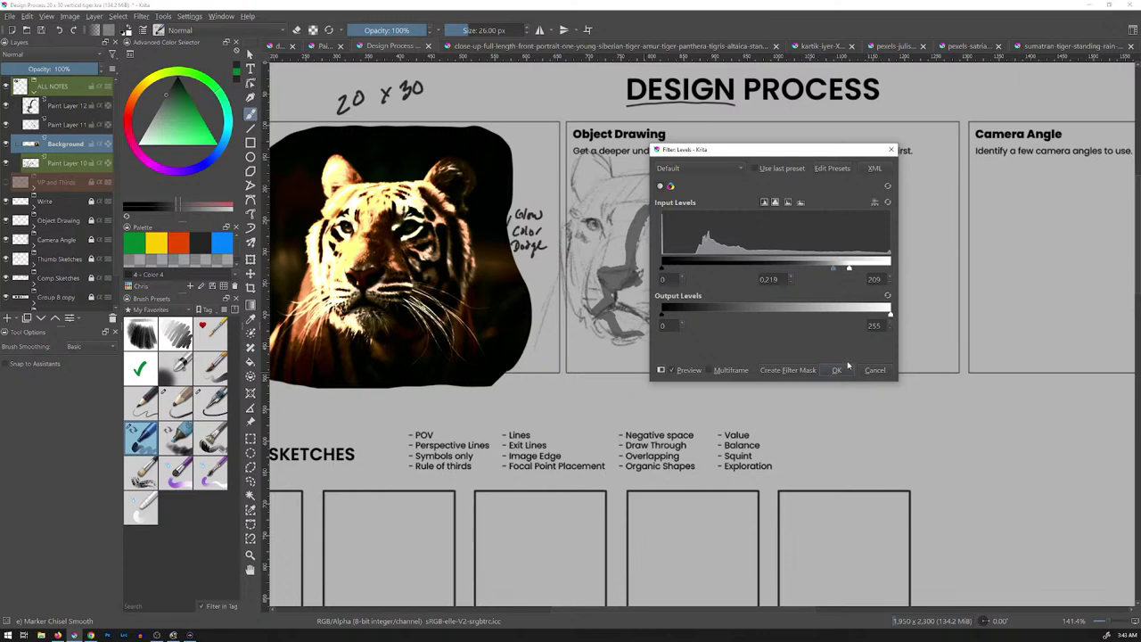
{"action": "left_click", "coordinate": [789, 370]}
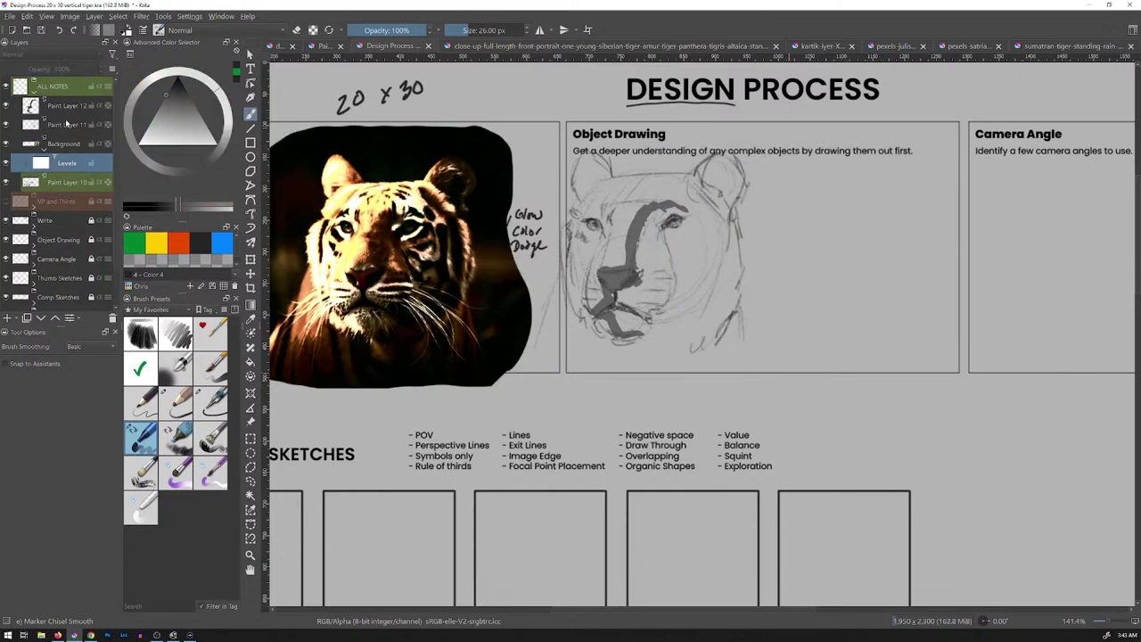
Erase part of the grey stroke on Paint Layer 12, then return to painting
{"action": "left_click", "coordinate": [67, 112]}
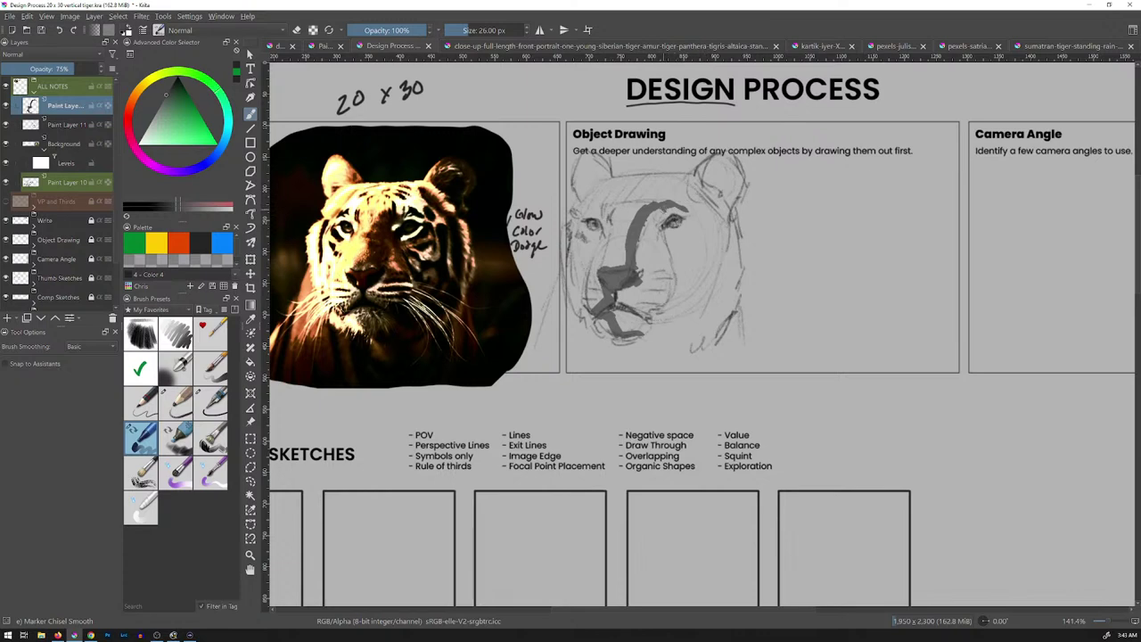
{"action": "key", "text": "e"}
{"action": "mouse_move", "coordinate": [657, 207]}
{"action": "left_mouse_down"}
{"action": "mouse_move", "coordinate": [693, 214]}
{"action": "mouse_move", "coordinate": [661, 212]}
{"action": "mouse_move", "coordinate": [670, 216]}
{"action": "left_mouse_up"}
{"action": "key", "text": "e"}
Extend the grey stroke over the eye, outline the right ear and fill the head grey
{"action": "mouse_move", "coordinate": [658, 208]}
{"action": "left_mouse_down"}
{"action": "mouse_move", "coordinate": [687, 214]}
{"action": "mouse_move", "coordinate": [693, 173]}
{"action": "mouse_move", "coordinate": [713, 160]}
{"action": "left_mouse_up"}
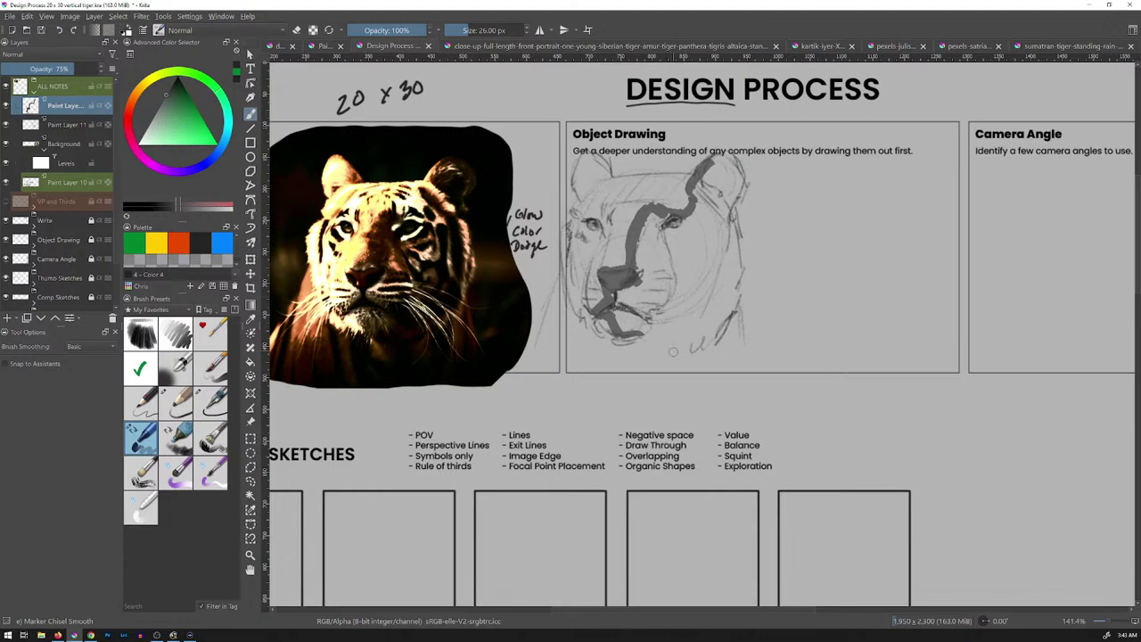
{"action": "mouse_move", "coordinate": [718, 166]}
{"action": "left_mouse_down"}
{"action": "mouse_move", "coordinate": [734, 154]}
{"action": "mouse_move", "coordinate": [747, 182]}
{"action": "mouse_move", "coordinate": [732, 314]}
{"action": "mouse_move", "coordinate": [706, 353]}
{"action": "mouse_move", "coordinate": [663, 339]}
{"action": "mouse_move", "coordinate": [706, 362]}
{"action": "mouse_move", "coordinate": [717, 335]}
{"action": "left_mouse_up"}
{"action": "left_click_drag", "start_coordinate": [729, 160], "coordinate": [731, 172]}
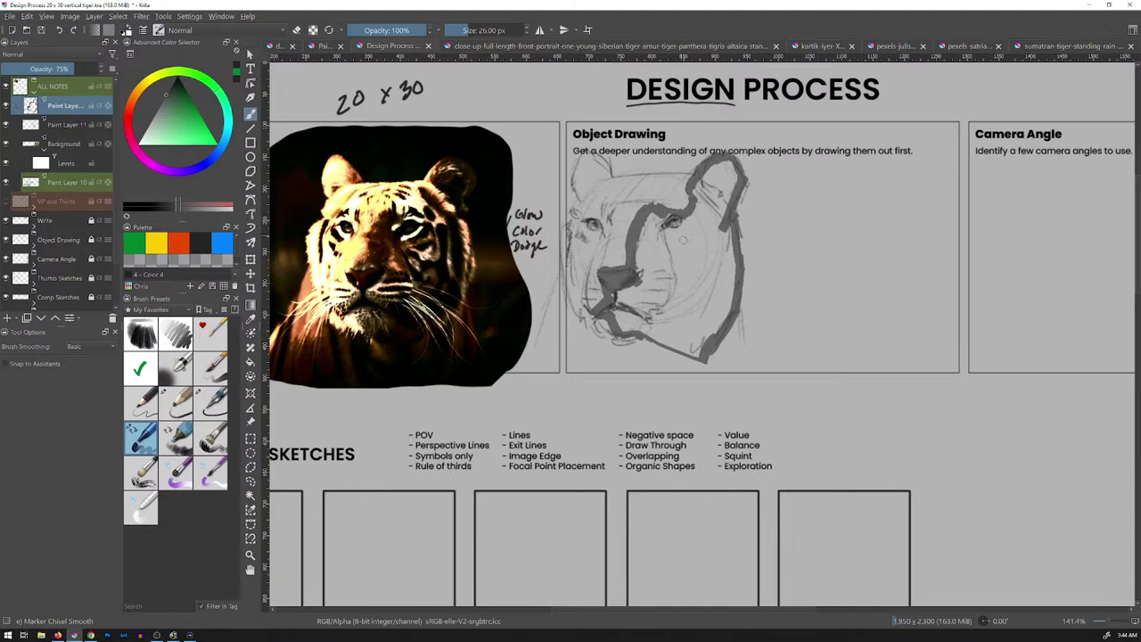
{"action": "key", "text": "f"}
{"action": "left_click", "coordinate": [720, 277]}
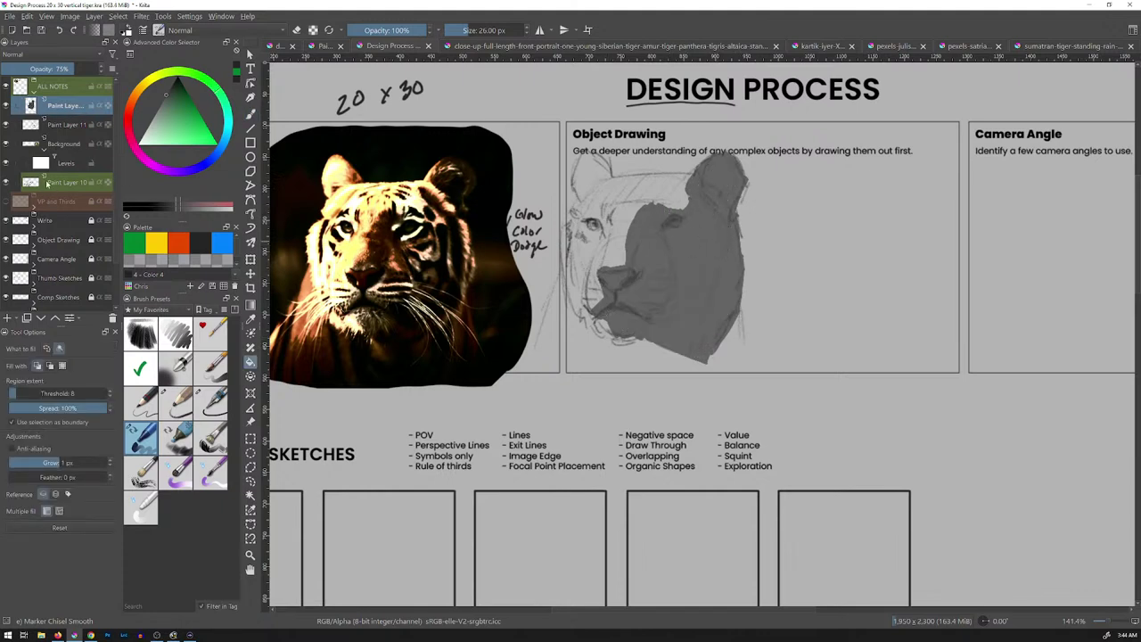
Hide the Levels mask, add dark strokes near the ear, set opacity 81% and add a new layer
{"action": "left_click", "coordinate": [7, 165]}
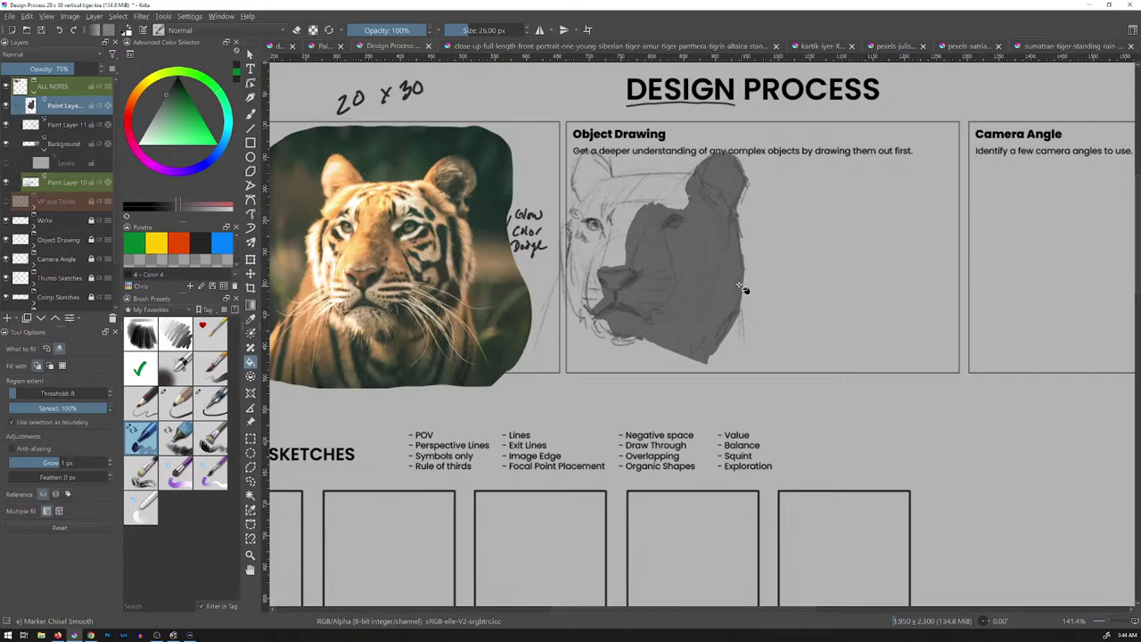
{"action": "left_click_drag", "start_coordinate": [760, 295], "coordinate": [803, 329]}
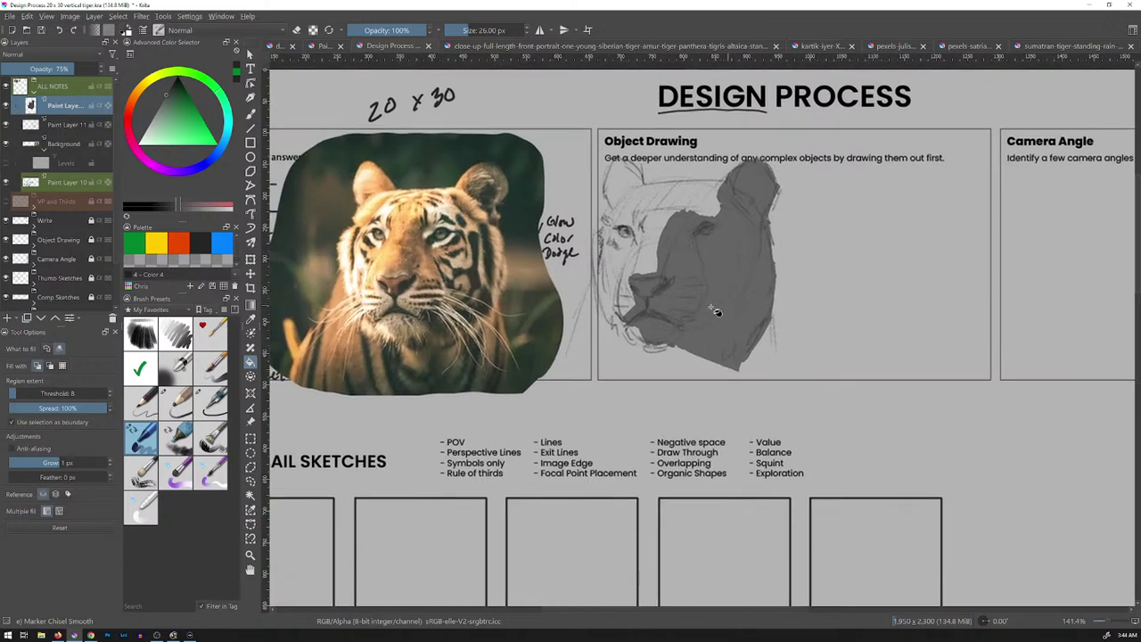
{"action": "key", "text": "b"}
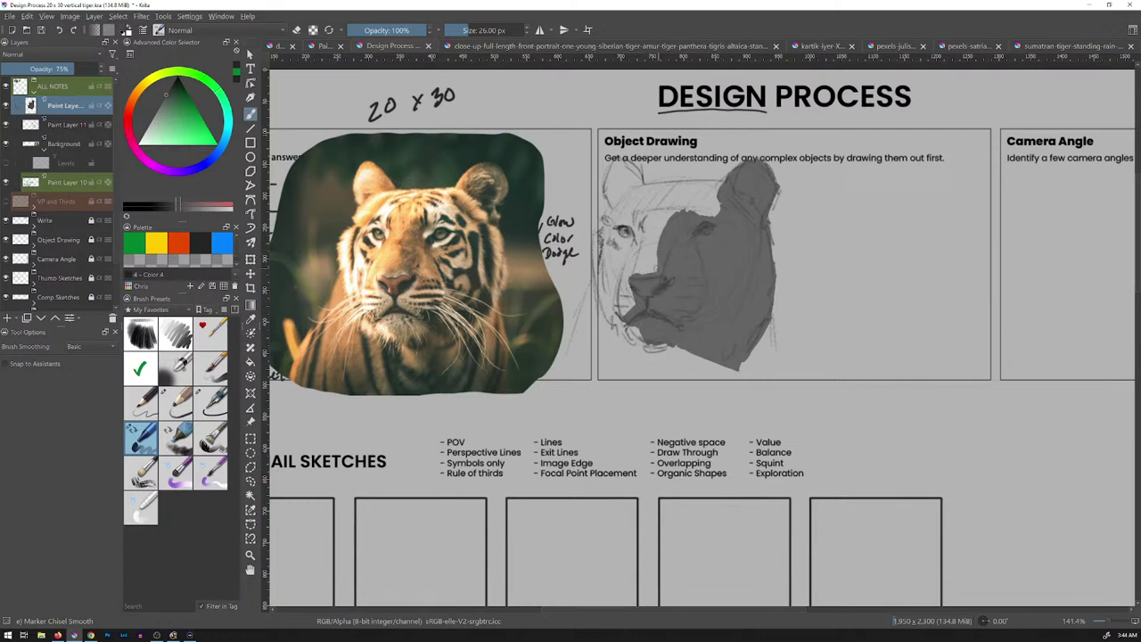
{"action": "key", "text": "e"}
{"action": "key", "text": "e"}
{"action": "left_click_drag", "start_coordinate": [658, 233], "coordinate": [659, 244]}
{"action": "left_click_drag", "start_coordinate": [685, 216], "coordinate": [716, 205]}
{"action": "left_click_drag", "start_coordinate": [78, 69], "coordinate": [85, 81]}
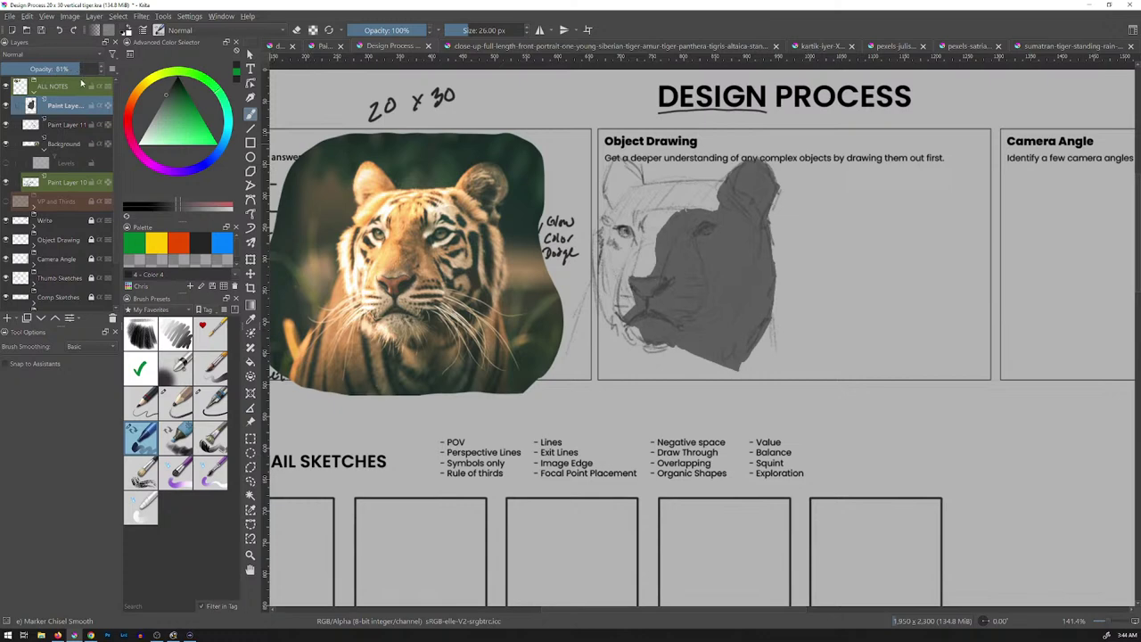
{"action": "key", "text": "Insert"}
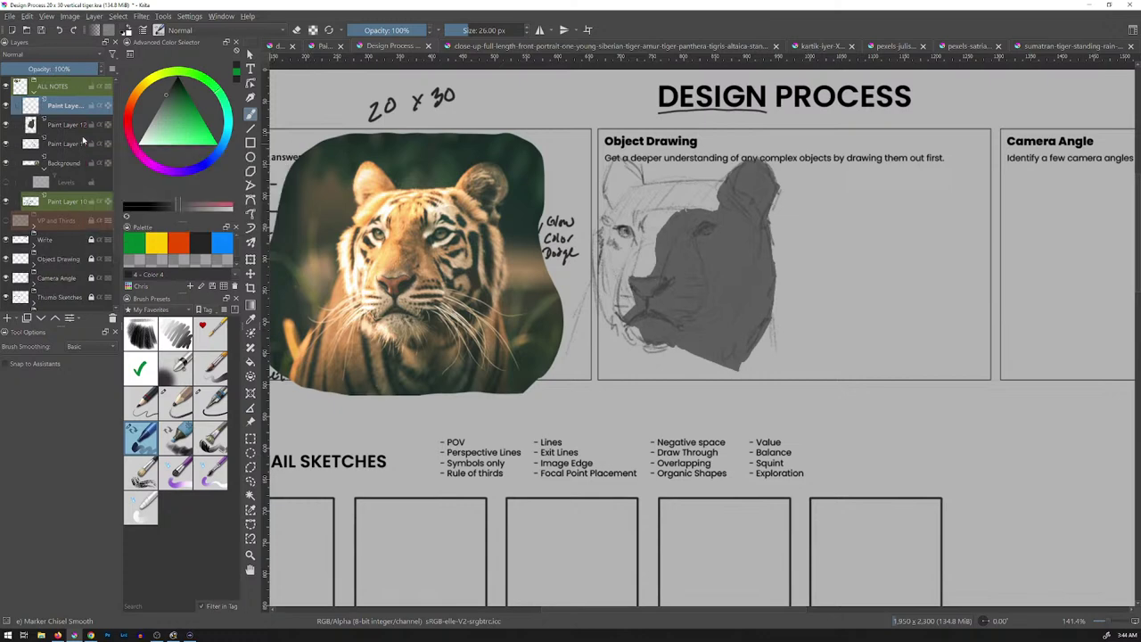
At 75% layer opacity, paint dark grey strokes on the head's left side, top and lower part
{"action": "left_click_drag", "start_coordinate": [690, 235], "coordinate": [696, 229]}
{"action": "left_click", "coordinate": [79, 68]}
{"action": "mouse_move", "coordinate": [663, 273]}
{"action": "left_mouse_down"}
{"action": "mouse_move", "coordinate": [681, 221]}
{"action": "mouse_move", "coordinate": [691, 230]}
{"action": "left_mouse_up"}
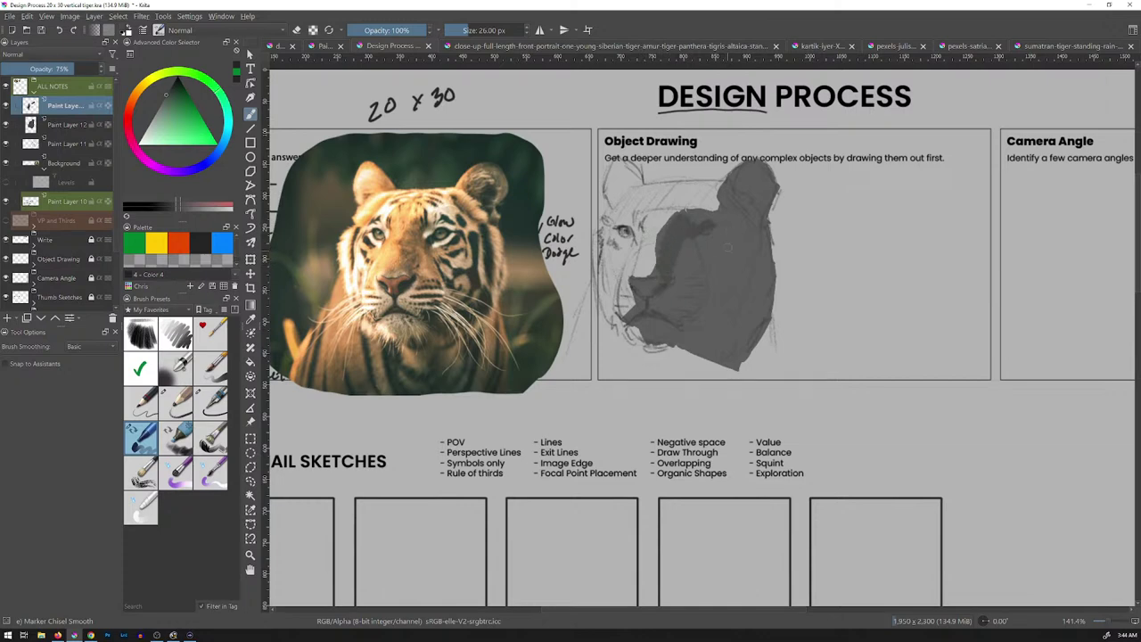
{"action": "left_click_drag", "start_coordinate": [751, 183], "coordinate": [759, 211]}
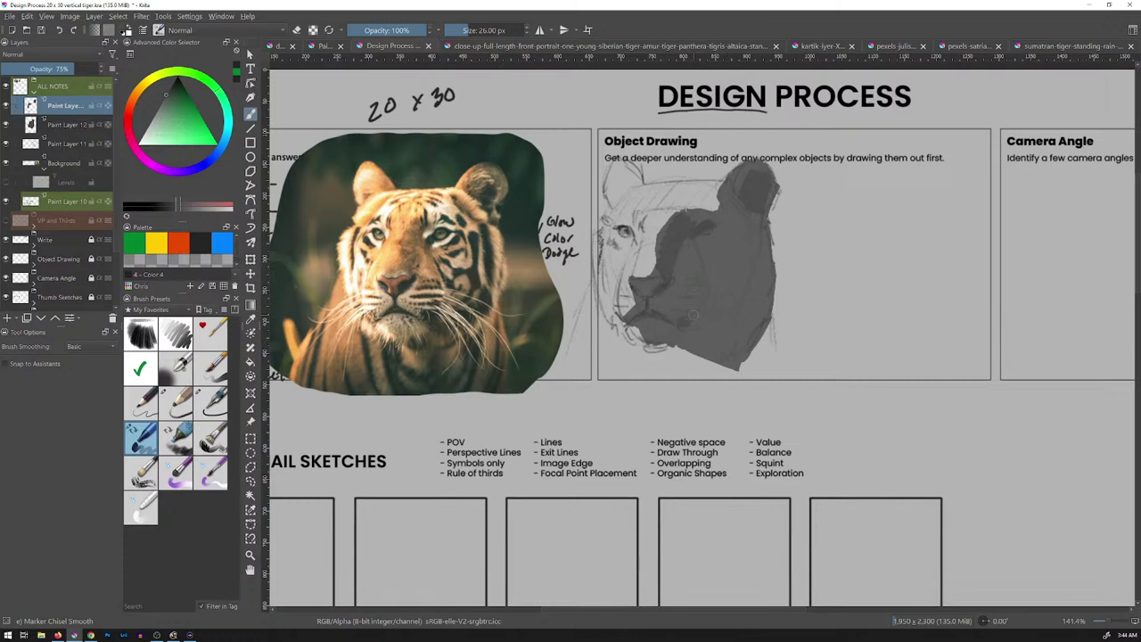
{"action": "left_click_drag", "start_coordinate": [682, 322], "coordinate": [706, 310]}
{"action": "left_click_drag", "start_coordinate": [704, 255], "coordinate": [709, 312]}
{"action": "mouse_move", "coordinate": [674, 331]}
{"action": "left_mouse_down"}
{"action": "mouse_move", "coordinate": [700, 319]}
{"action": "mouse_move", "coordinate": [677, 342]}
{"action": "mouse_move", "coordinate": [711, 344]}
{"action": "left_mouse_up"}
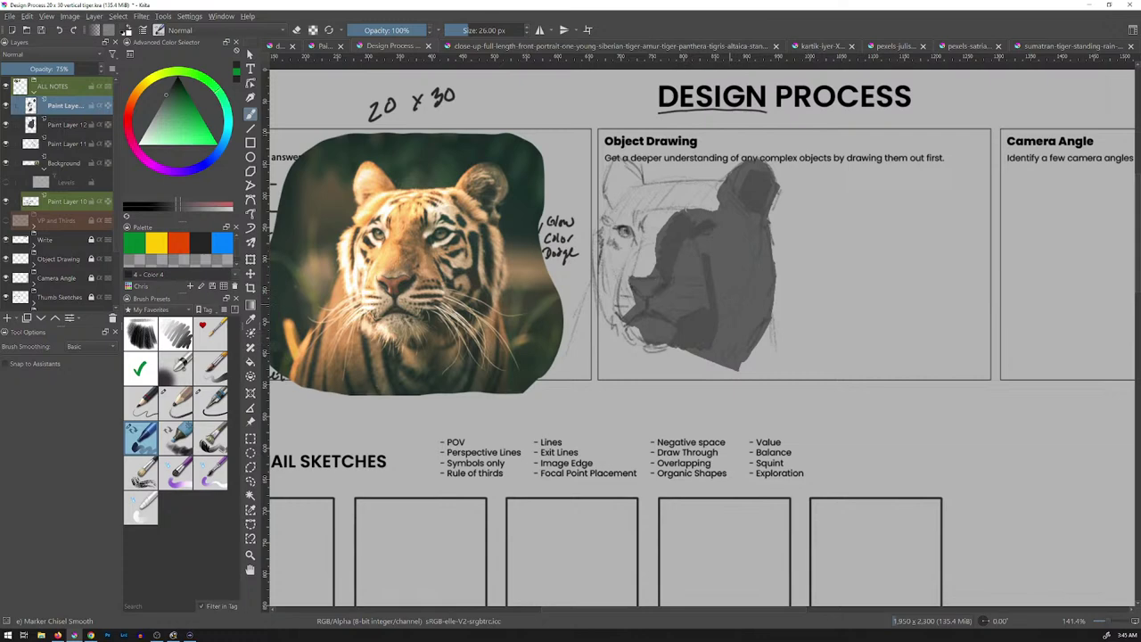
With a 54 px brush, block in the head's right side, upper-left and base in dark grey
{"action": "key", "text": "bracketright"}
{"action": "key", "text": "bracketright"}
{"action": "key", "text": "bracketright"}
{"action": "mouse_move", "coordinate": [738, 180]}
{"action": "left_mouse_down"}
{"action": "mouse_move", "coordinate": [709, 243]}
{"action": "mouse_move", "coordinate": [715, 269]}
{"action": "left_mouse_up"}
{"action": "mouse_move", "coordinate": [749, 208]}
{"action": "left_mouse_down"}
{"action": "mouse_move", "coordinate": [715, 277]}
{"action": "mouse_move", "coordinate": [752, 221]}
{"action": "mouse_move", "coordinate": [757, 241]}
{"action": "mouse_move", "coordinate": [730, 298]}
{"action": "left_mouse_up"}
{"action": "left_click_drag", "start_coordinate": [768, 246], "coordinate": [724, 326]}
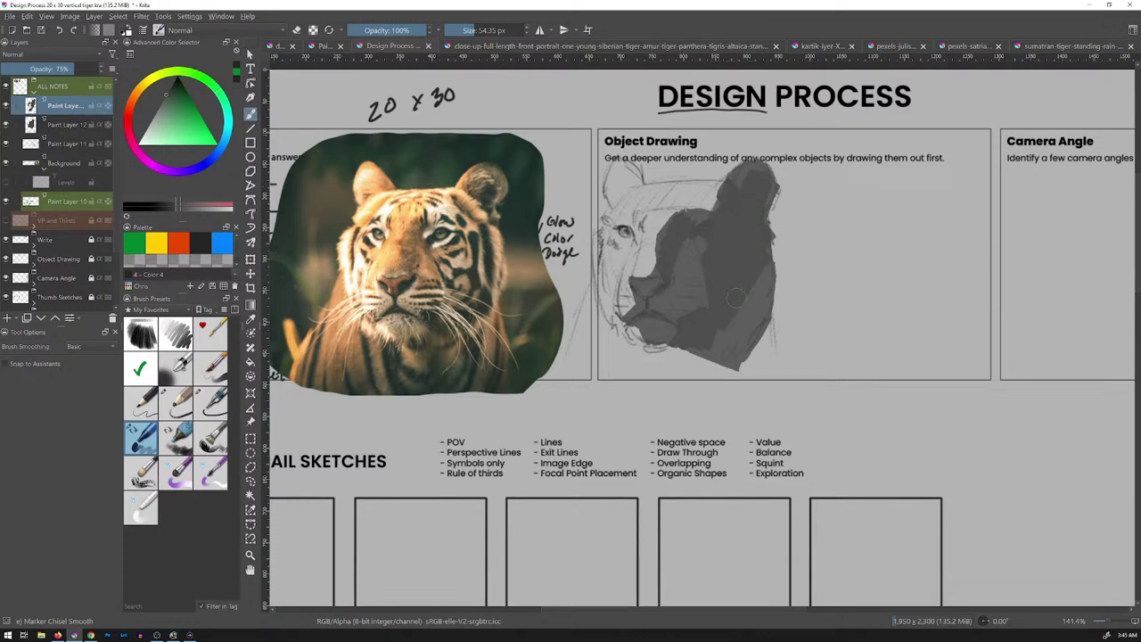
{"action": "mouse_move", "coordinate": [773, 265]}
{"action": "left_mouse_down"}
{"action": "mouse_move", "coordinate": [738, 351]}
{"action": "mouse_move", "coordinate": [708, 342]}
{"action": "left_mouse_up"}
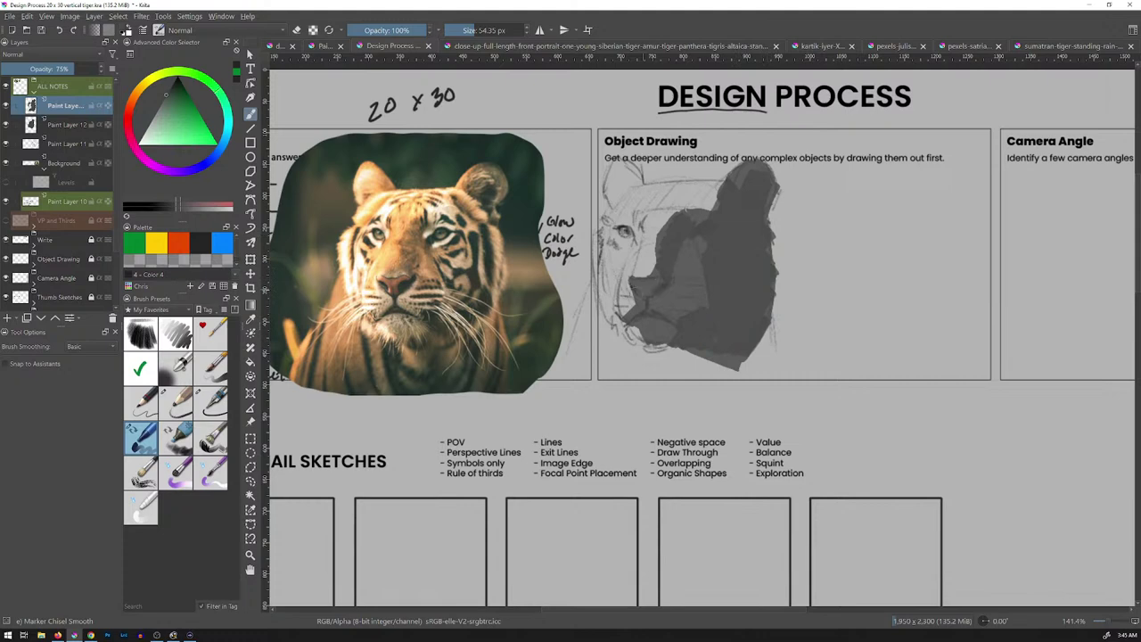
{"action": "left_click_drag", "start_coordinate": [706, 255], "coordinate": [669, 214]}
{"action": "mouse_move", "coordinate": [673, 268]}
{"action": "left_mouse_down"}
{"action": "mouse_move", "coordinate": [695, 239]}
{"action": "mouse_move", "coordinate": [740, 264]}
{"action": "mouse_move", "coordinate": [705, 241]}
{"action": "mouse_move", "coordinate": [704, 300]}
{"action": "left_mouse_up"}
{"action": "left_click_drag", "start_coordinate": [684, 315], "coordinate": [696, 300]}
{"action": "mouse_move", "coordinate": [670, 340]}
{"action": "left_mouse_down"}
{"action": "mouse_move", "coordinate": [694, 316]}
{"action": "mouse_move", "coordinate": [680, 314]}
{"action": "mouse_move", "coordinate": [698, 275]}
{"action": "left_mouse_up"}
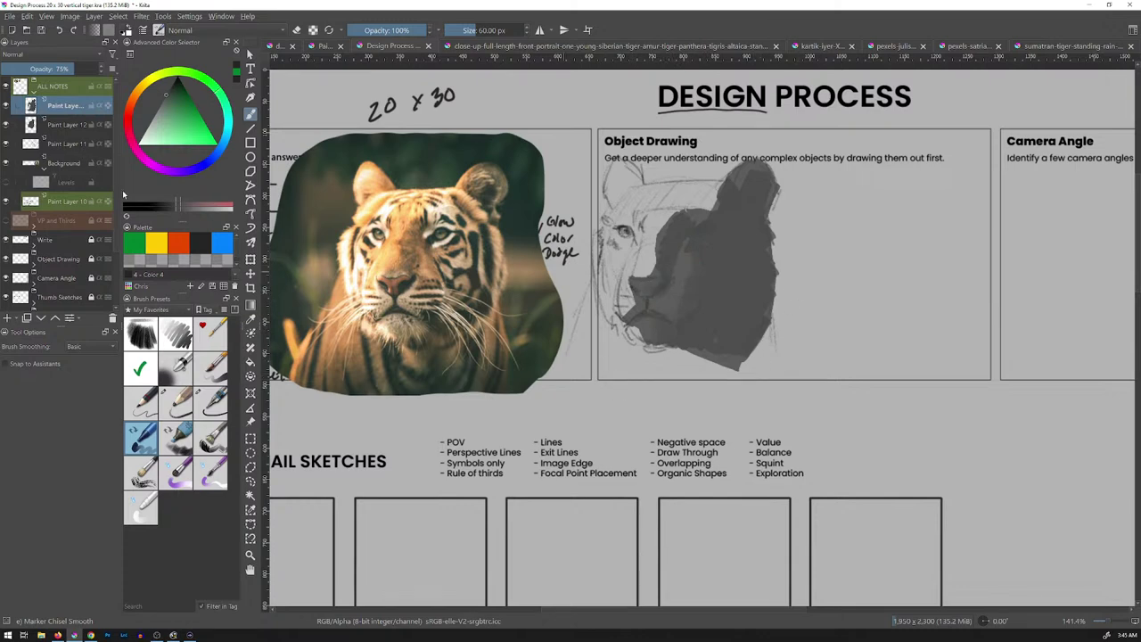
Merge the shading layer down, set it to 60% opacity, and use a 38 px darker brush
{"action": "key", "text": "ctrl+e"}
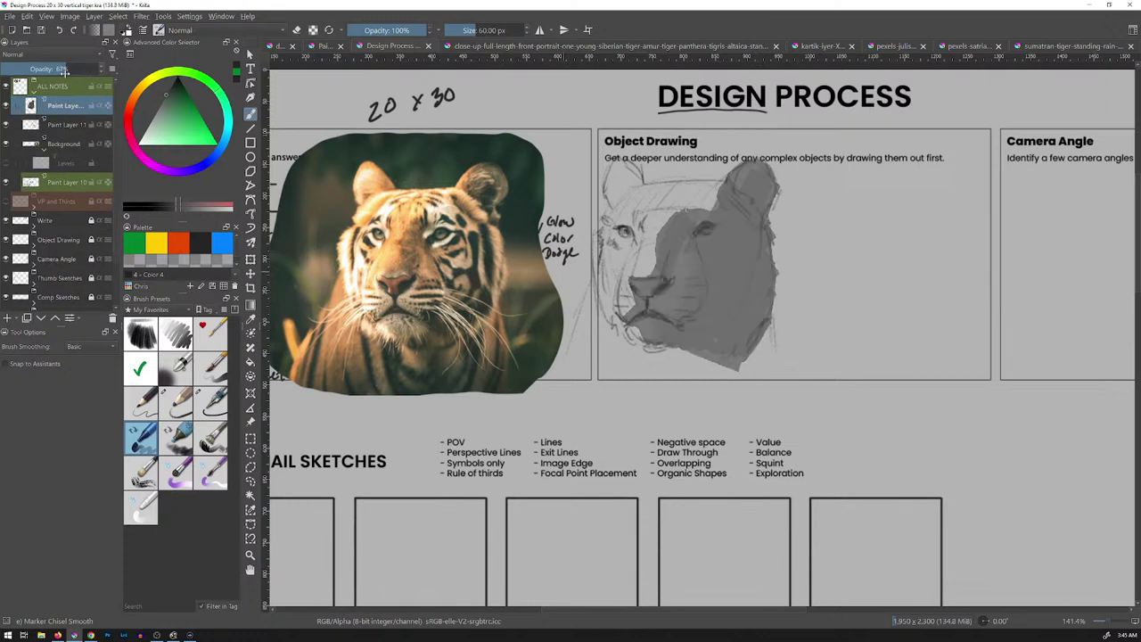
{"action": "left_click_drag", "start_coordinate": [61, 69], "coordinate": [53, 69]}
{"action": "key", "text": "bracketleft"}
{"action": "key", "text": "bracketleft"}
{"action": "key", "text": "bracketleft"}
{"action": "key", "text": "d"}
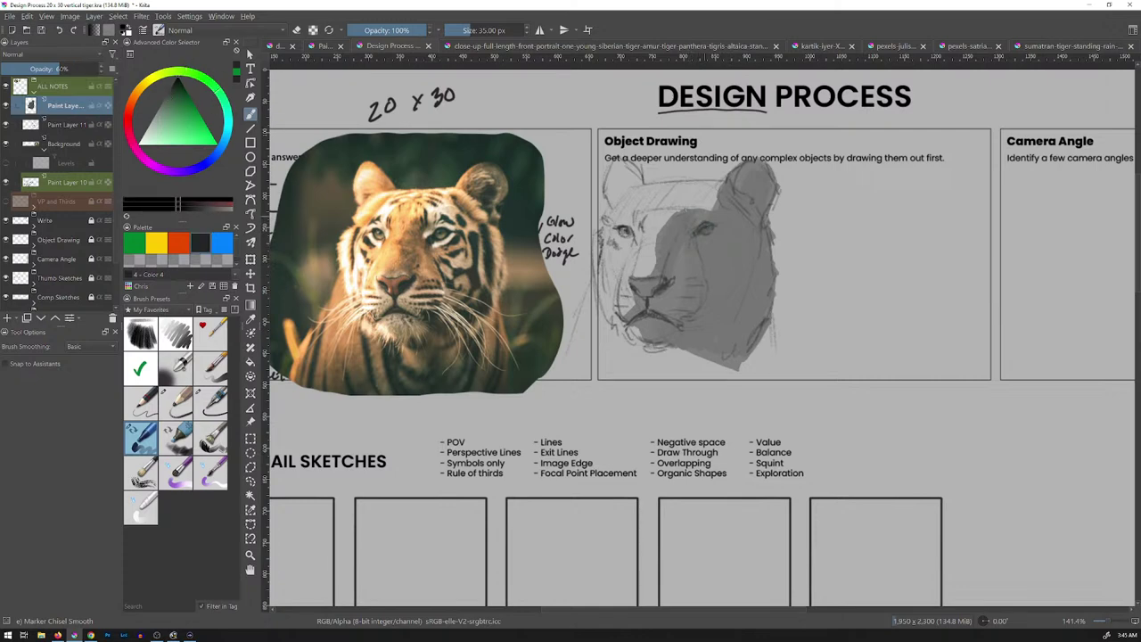
Darken the tiger sketch's eye, cheek, ear and lower jaw
{"action": "left_click_drag", "start_coordinate": [677, 228], "coordinate": [683, 240]}
{"action": "mouse_move", "coordinate": [686, 221]}
{"action": "left_mouse_down"}
{"action": "mouse_move", "coordinate": [704, 232]}
{"action": "mouse_move", "coordinate": [669, 255]}
{"action": "mouse_move", "coordinate": [658, 281]}
{"action": "left_mouse_up"}
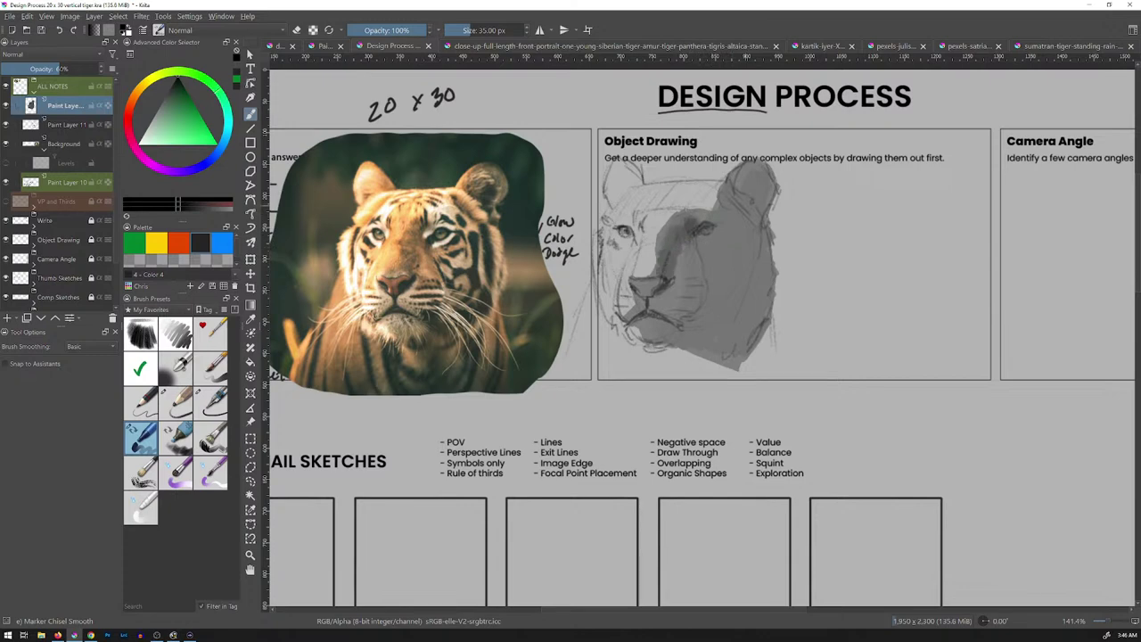
{"action": "mouse_move", "coordinate": [682, 235]}
{"action": "left_mouse_down"}
{"action": "mouse_move", "coordinate": [668, 281]}
{"action": "mouse_move", "coordinate": [645, 292]}
{"action": "mouse_move", "coordinate": [658, 292]}
{"action": "left_mouse_up"}
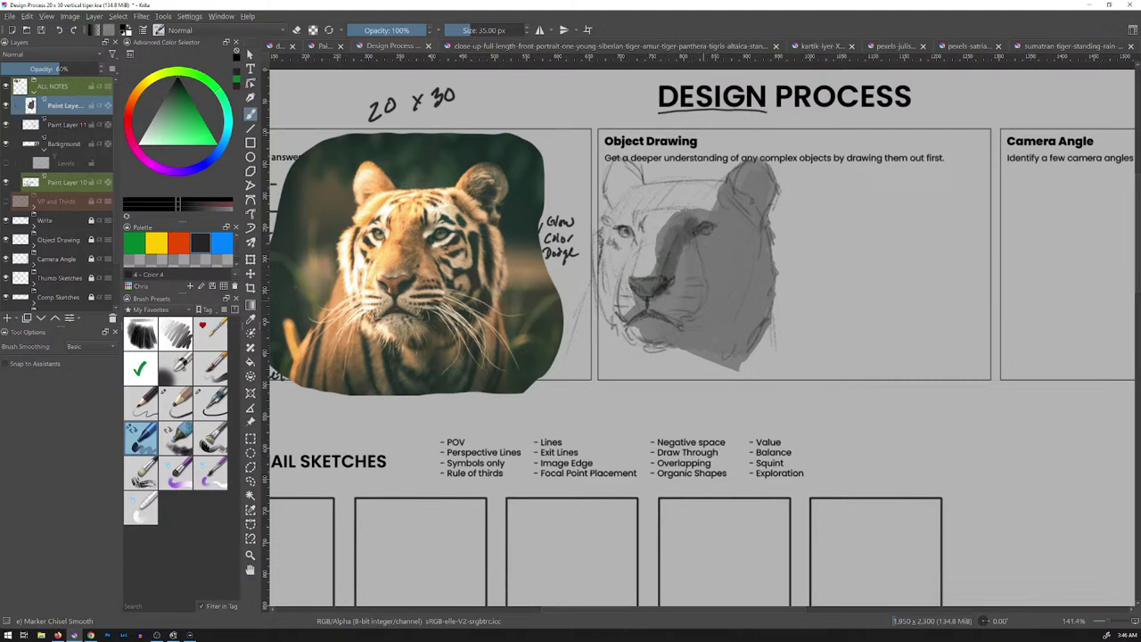
{"action": "left_click_drag", "start_coordinate": [682, 317], "coordinate": [706, 324]}
{"action": "left_click_drag", "start_coordinate": [747, 177], "coordinate": [770, 214]}
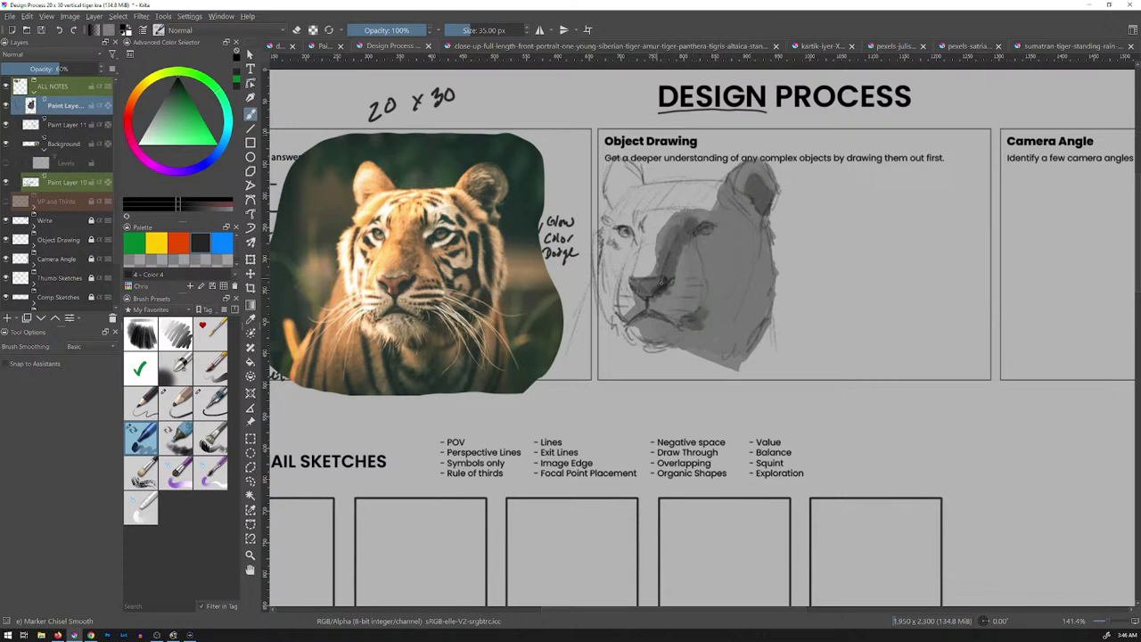
{"action": "mouse_move", "coordinate": [643, 311]}
{"action": "left_mouse_down"}
{"action": "mouse_move", "coordinate": [674, 322]}
{"action": "mouse_move", "coordinate": [670, 337]}
{"action": "mouse_move", "coordinate": [642, 344]}
{"action": "mouse_move", "coordinate": [708, 353]}
{"action": "left_mouse_up"}
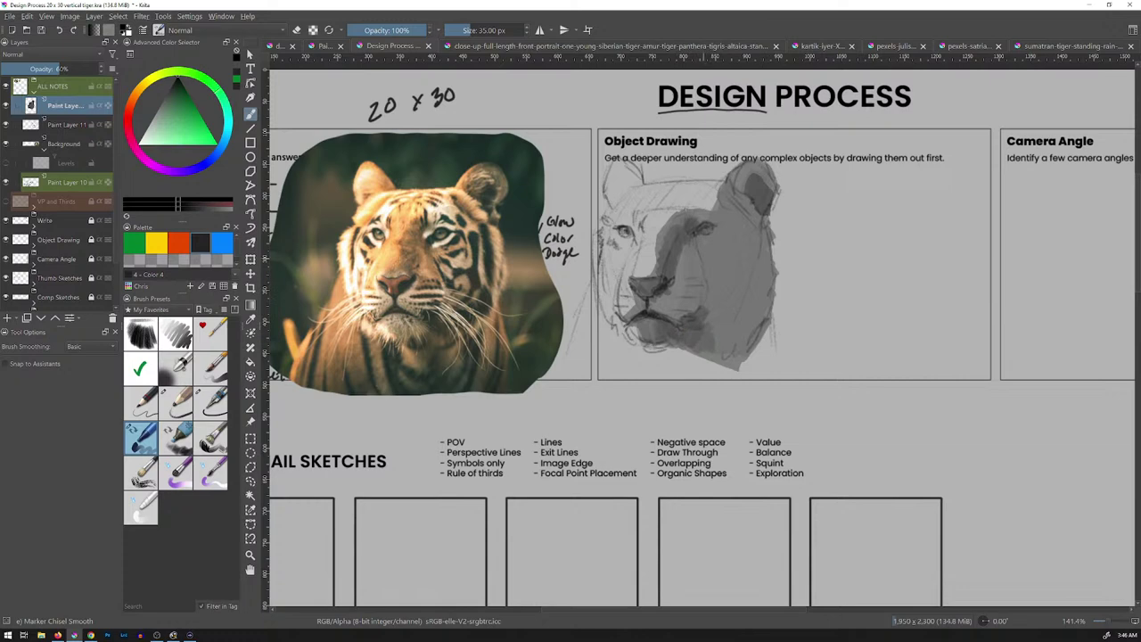
Add dark strokes across the cheek, the face's right edge and the muzzle
{"action": "left_click_drag", "start_coordinate": [710, 257], "coordinate": [704, 321]}
{"action": "left_click_drag", "start_coordinate": [720, 271], "coordinate": [713, 299]}
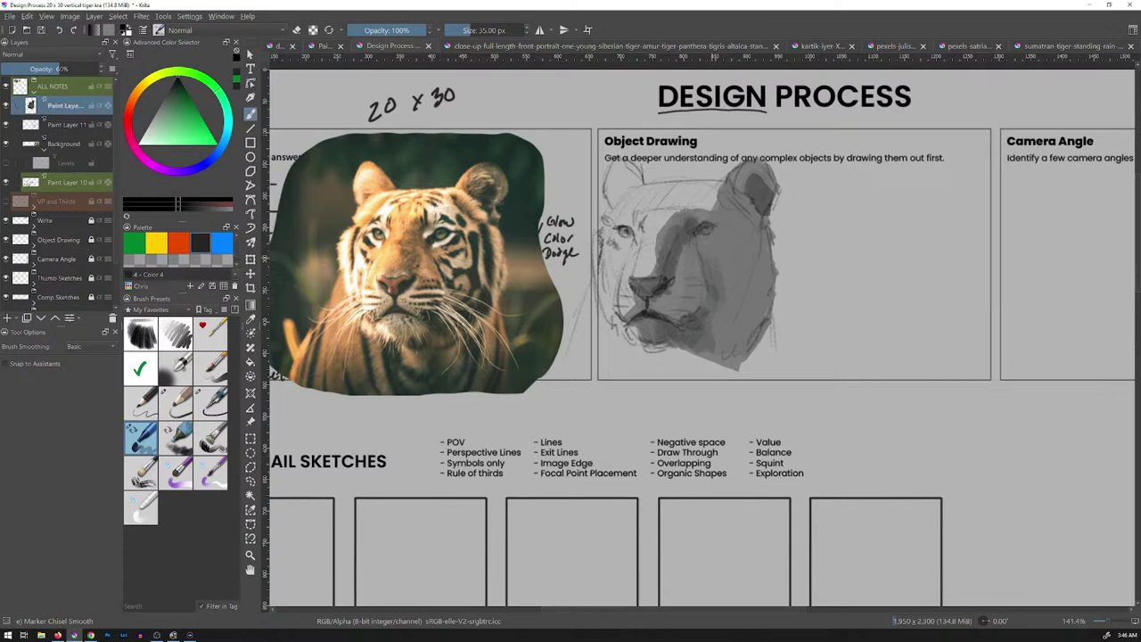
{"action": "mouse_move", "coordinate": [738, 258]}
{"action": "left_mouse_down"}
{"action": "mouse_move", "coordinate": [733, 312]}
{"action": "mouse_move", "coordinate": [749, 297]}
{"action": "left_mouse_up"}
{"action": "mouse_move", "coordinate": [758, 235]}
{"action": "left_mouse_down"}
{"action": "mouse_move", "coordinate": [747, 307]}
{"action": "mouse_move", "coordinate": [755, 301]}
{"action": "left_mouse_up"}
{"action": "left_click_drag", "start_coordinate": [769, 240], "coordinate": [762, 308]}
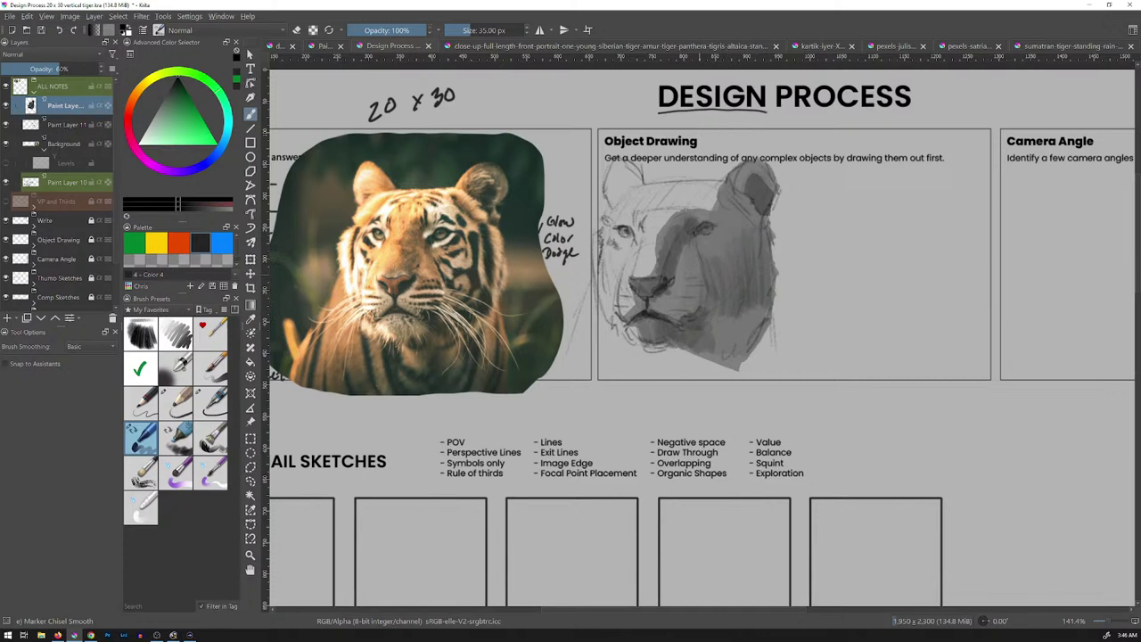
{"action": "mouse_move", "coordinate": [696, 295]}
{"action": "left_mouse_down"}
{"action": "mouse_move", "coordinate": [670, 310]}
{"action": "mouse_move", "coordinate": [673, 321]}
{"action": "left_mouse_up"}
{"action": "left_click_drag", "start_coordinate": [699, 270], "coordinate": [711, 349]}
Darken the cheek and jaw, then the forehead
{"action": "left_click_drag", "start_coordinate": [732, 301], "coordinate": [720, 346]}
{"action": "left_click_drag", "start_coordinate": [753, 277], "coordinate": [734, 355]}
{"action": "left_click_drag", "start_coordinate": [762, 308], "coordinate": [749, 348]}
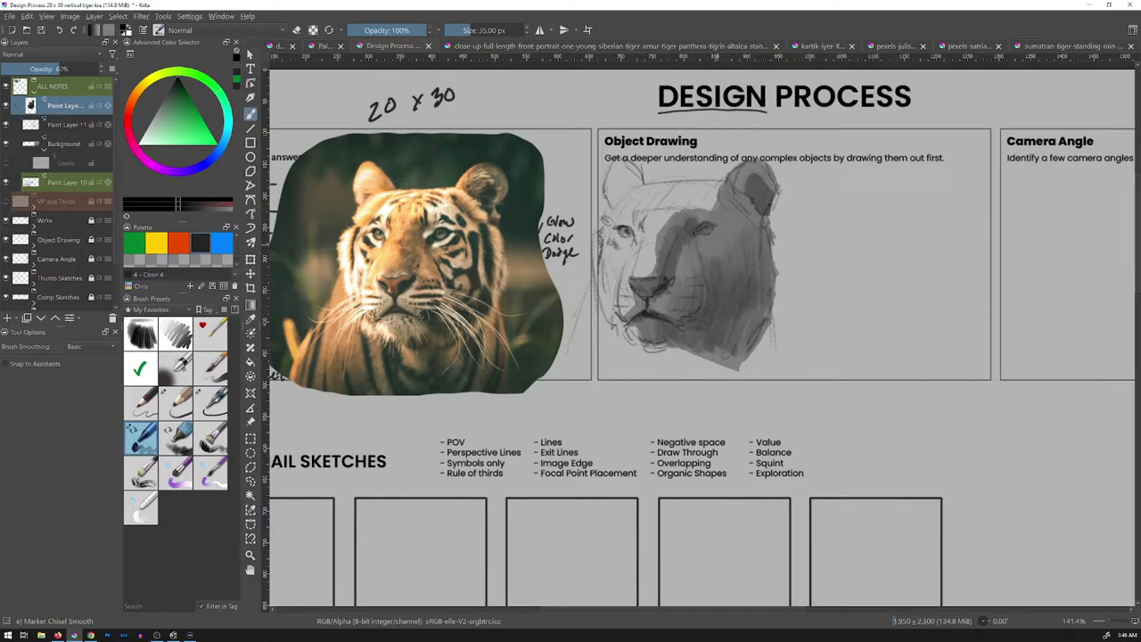
{"action": "mouse_move", "coordinate": [706, 237]}
{"action": "left_mouse_down"}
{"action": "mouse_move", "coordinate": [700, 271]}
{"action": "mouse_move", "coordinate": [715, 270]}
{"action": "left_mouse_up"}
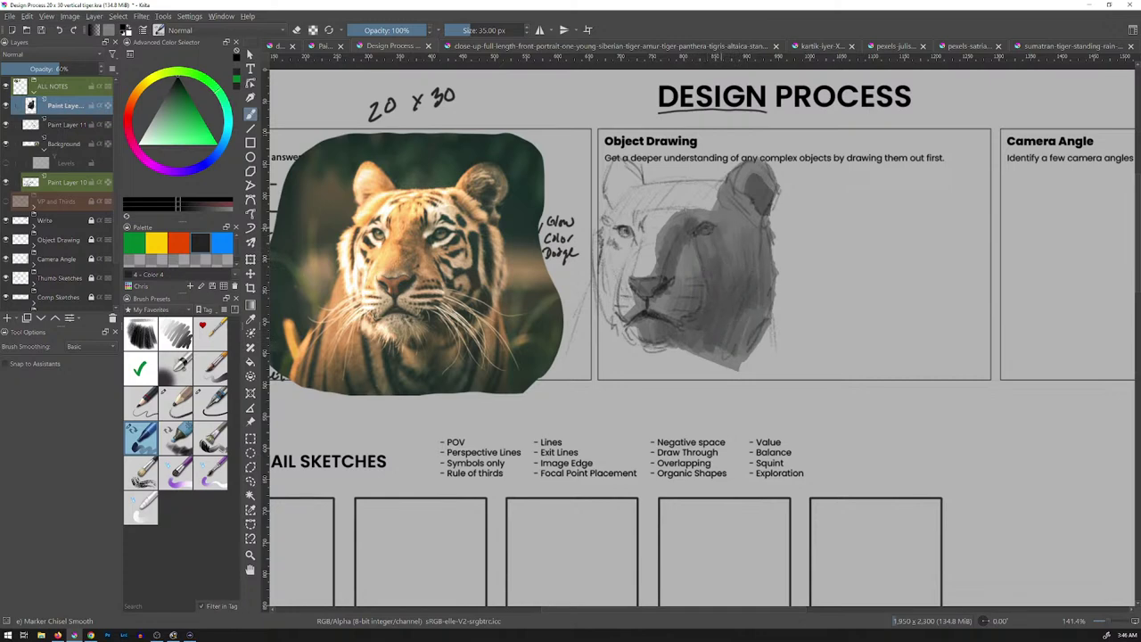
{"action": "mouse_move", "coordinate": [738, 221]}
{"action": "left_mouse_down"}
{"action": "mouse_move", "coordinate": [726, 250]}
{"action": "mouse_move", "coordinate": [741, 242]}
{"action": "left_mouse_up"}
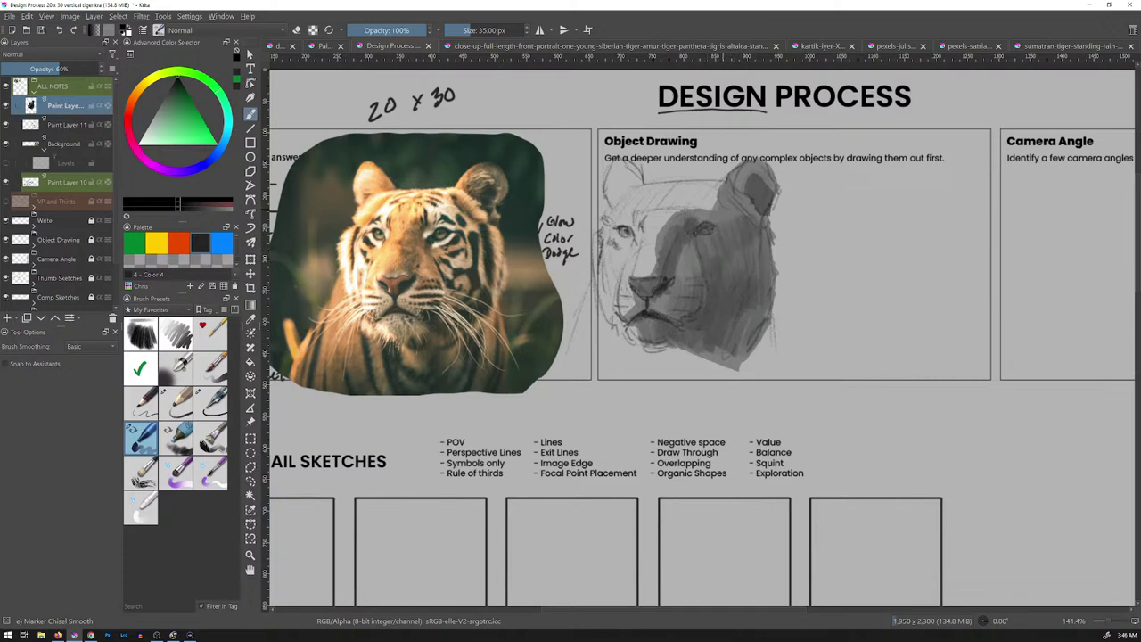
{"action": "left_click_drag", "start_coordinate": [736, 196], "coordinate": [720, 230]}
Move the tiger photo on the Background layer beside the tiger sketch
{"action": "left_click", "coordinate": [77, 144]}
{"action": "key", "text": "t"}
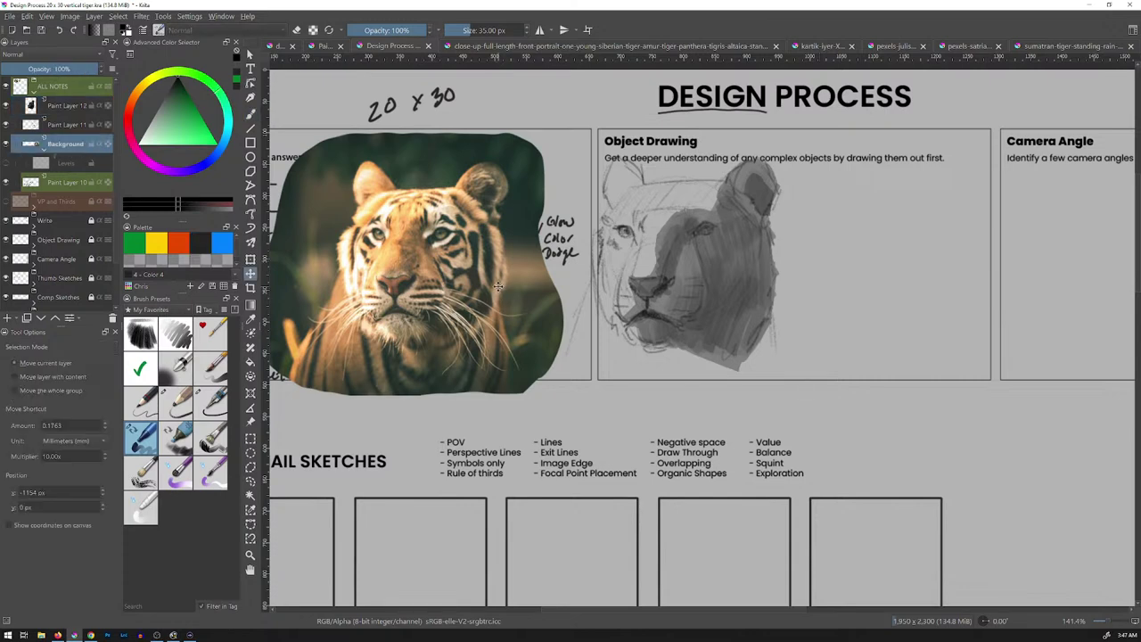
{"action": "mouse_move", "coordinate": [475, 287]}
{"action": "left_mouse_down"}
{"action": "mouse_move", "coordinate": [877, 294]}
{"action": "mouse_move", "coordinate": [912, 275]}
{"action": "mouse_move", "coordinate": [713, 283]}
{"action": "mouse_move", "coordinate": [727, 312]}
{"action": "left_mouse_up"}
Lasso and delete the unwanted photo background, deselect, and make Paint Layer 12 active
{"action": "key", "text": "ctrl+shift+f"}
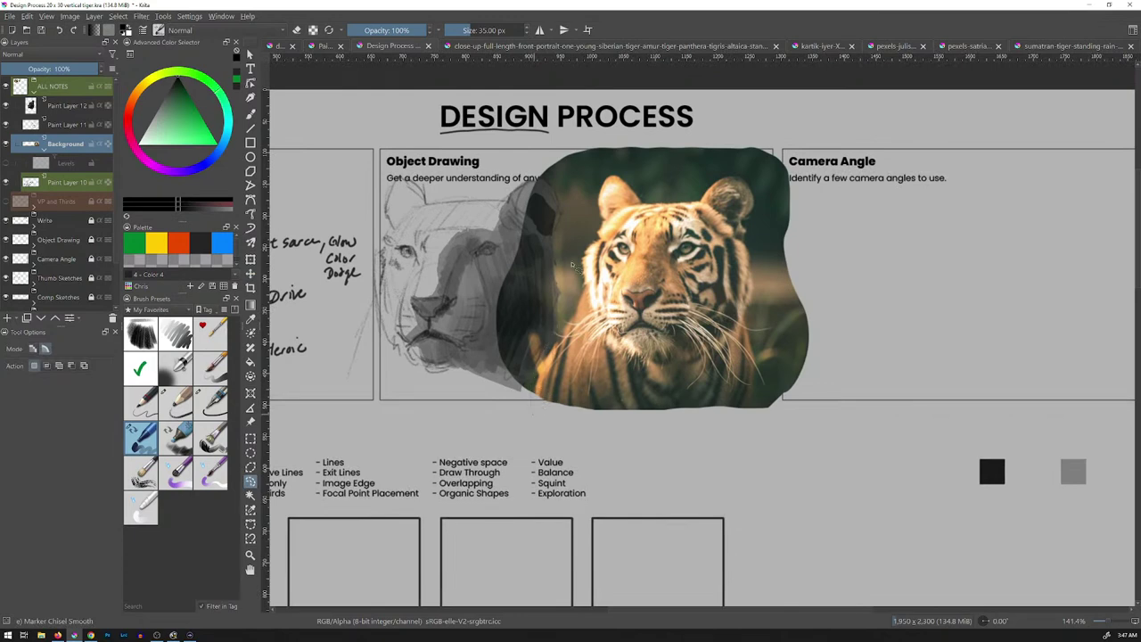
{"action": "mouse_move", "coordinate": [531, 411]}
{"action": "left_mouse_down"}
{"action": "mouse_move", "coordinate": [551, 338]}
{"action": "mouse_move", "coordinate": [635, 174]}
{"action": "mouse_move", "coordinate": [764, 174]}
{"action": "mouse_move", "coordinate": [775, 369]}
{"action": "mouse_move", "coordinate": [812, 417]}
{"action": "left_mouse_up"}
{"action": "mouse_move", "coordinate": [811, 139]}
{"action": "left_mouse_down"}
{"action": "mouse_move", "coordinate": [662, 114]}
{"action": "mouse_move", "coordinate": [497, 154]}
{"action": "mouse_move", "coordinate": [456, 383]}
{"action": "mouse_move", "coordinate": [573, 443]}
{"action": "left_mouse_up"}
{"action": "key", "text": "Delete"}
{"action": "key", "text": "ctrl+shift+a"}
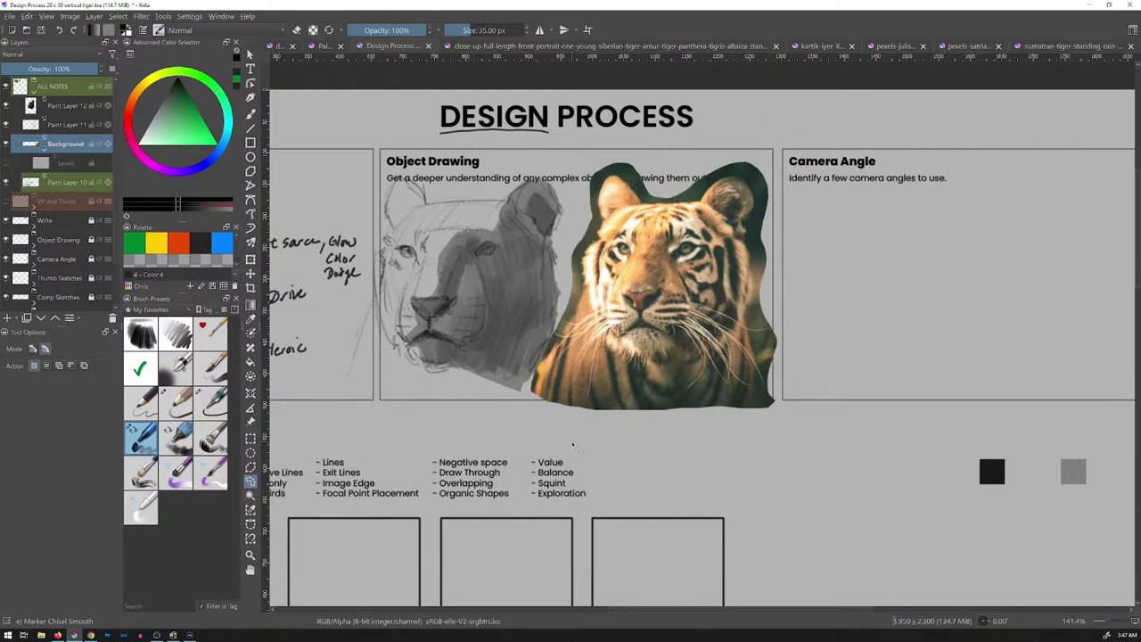
{"action": "left_click", "coordinate": [69, 105]}
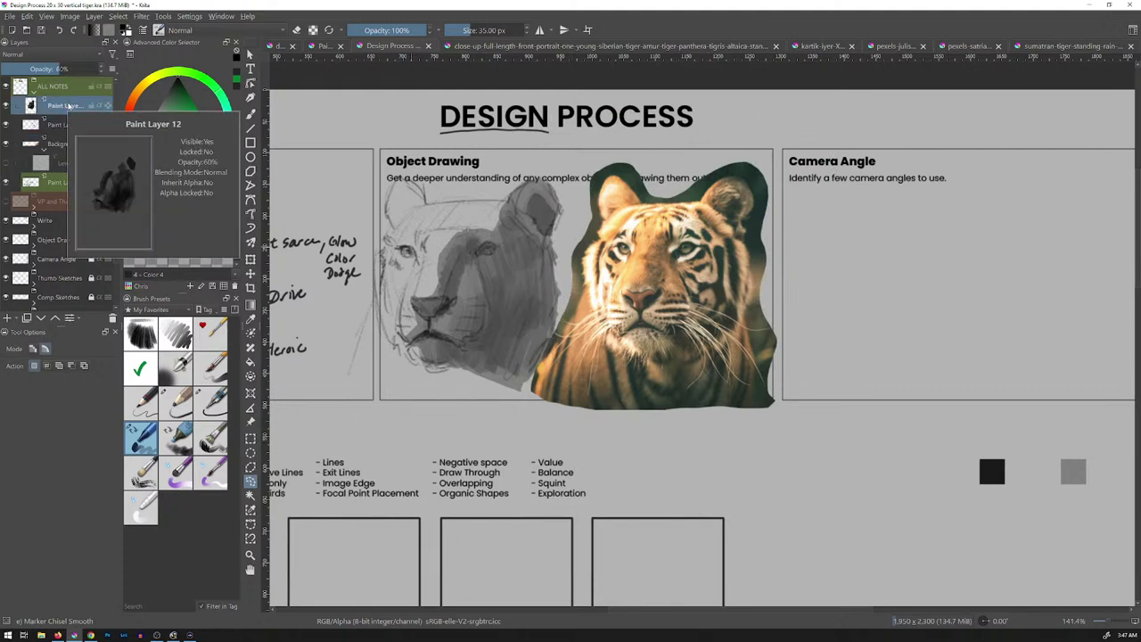
Add a new paint layer and set up the handwriting brush in orange-red
{"action": "key", "text": "Insert"}
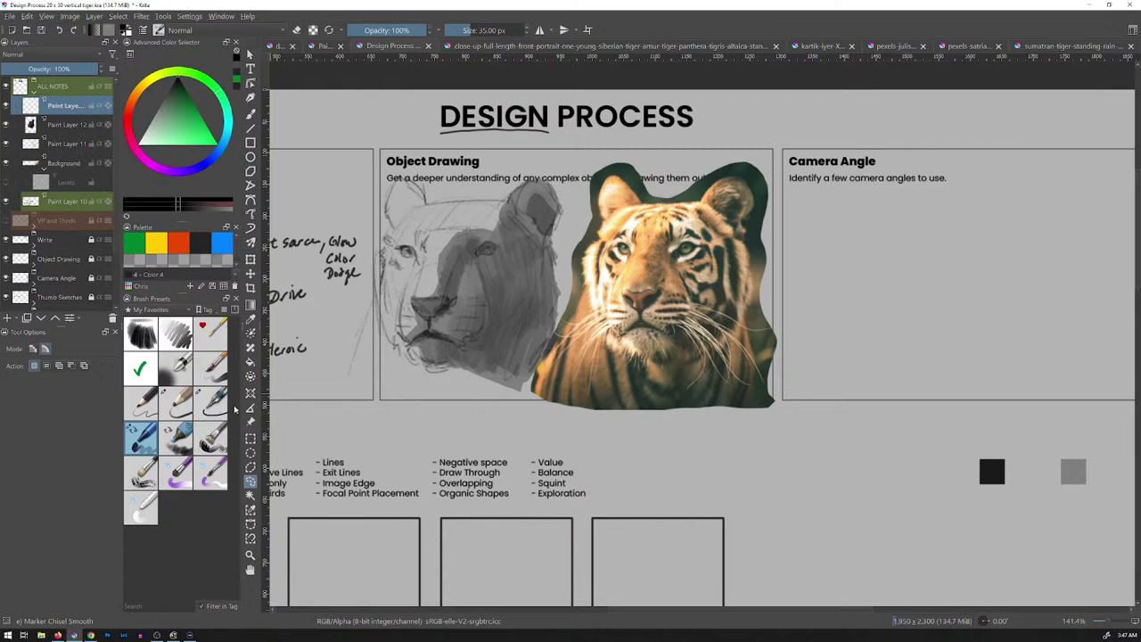
{"action": "left_click", "coordinate": [211, 401]}
{"action": "key", "text": "b"}
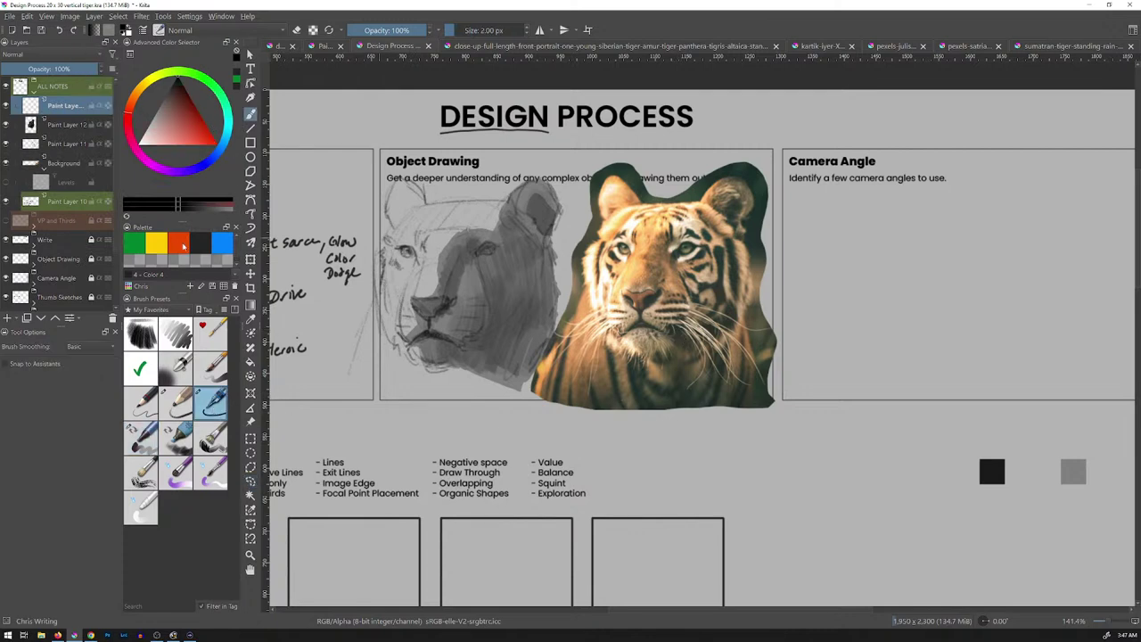
{"action": "left_click", "coordinate": [179, 245]}
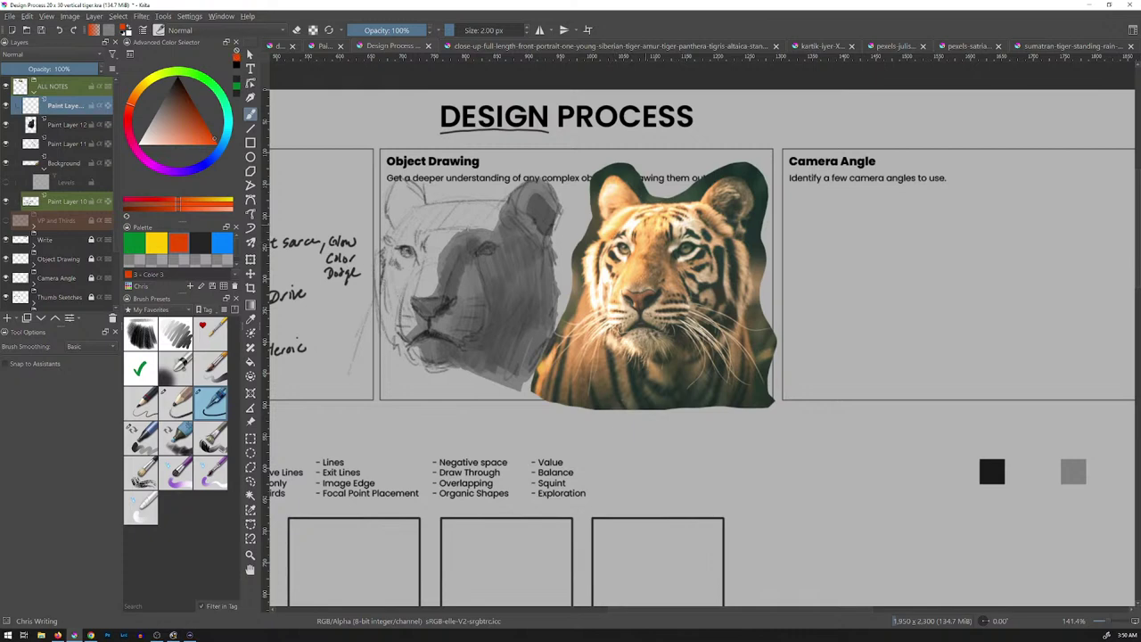
Draw red construction lines across the tiger's brow and over its right brow
{"action": "scroll", "coordinate": [672, 250], "scroll_direction": "up", "scroll_amount": 2}
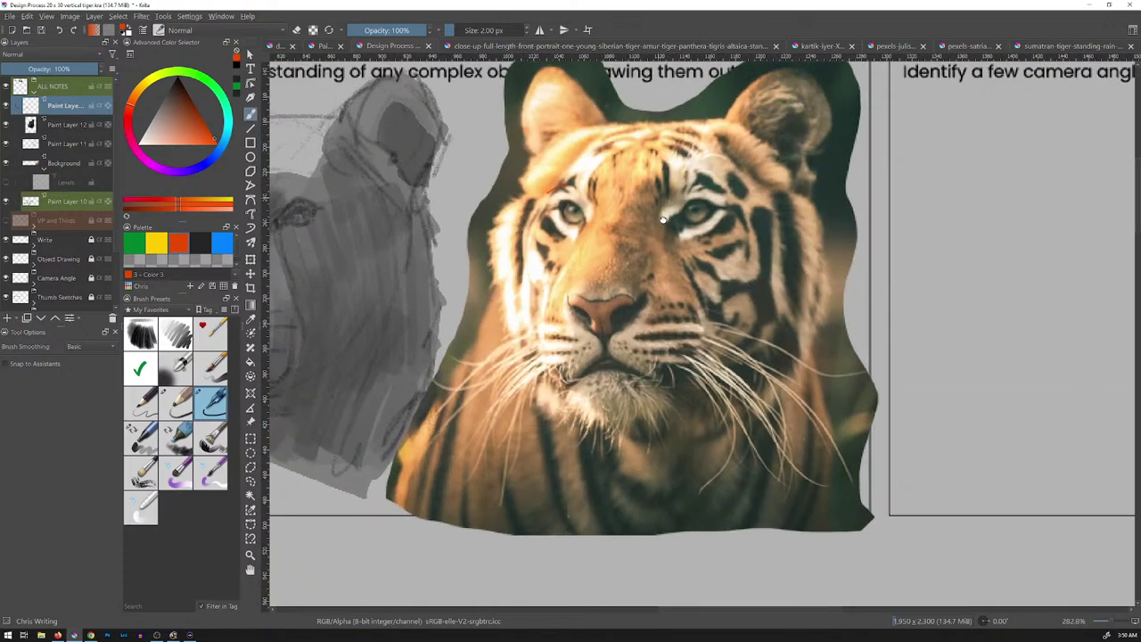
{"action": "left_click_drag", "start_coordinate": [663, 219], "coordinate": [671, 253]}
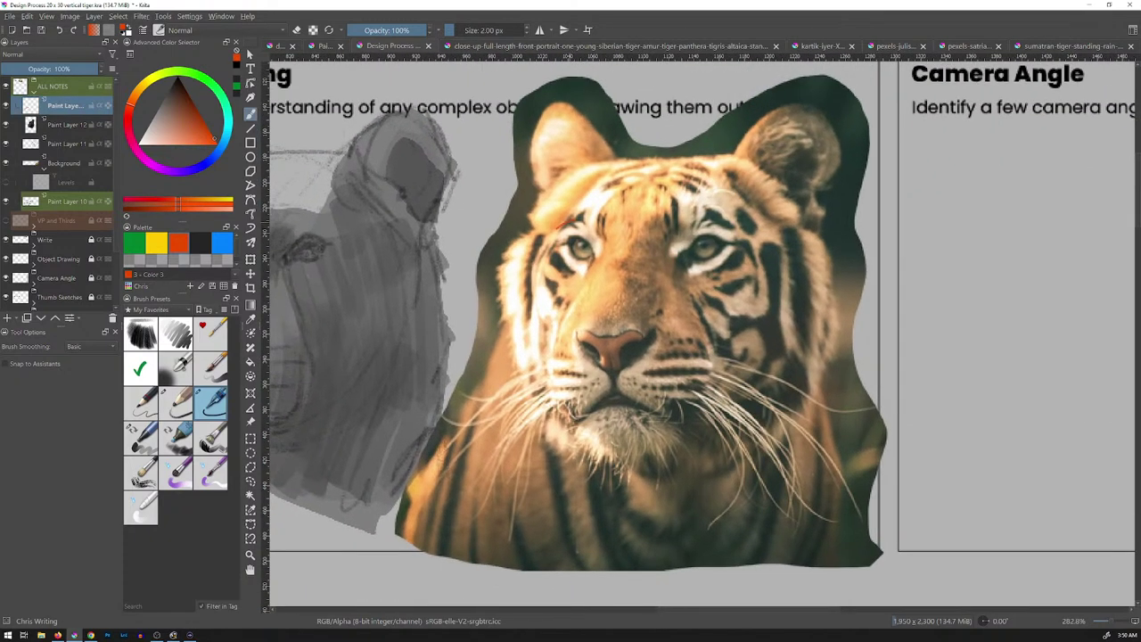
{"action": "left_click_drag", "start_coordinate": [588, 217], "coordinate": [718, 218]}
{"action": "left_click_drag", "start_coordinate": [553, 228], "coordinate": [537, 233]}
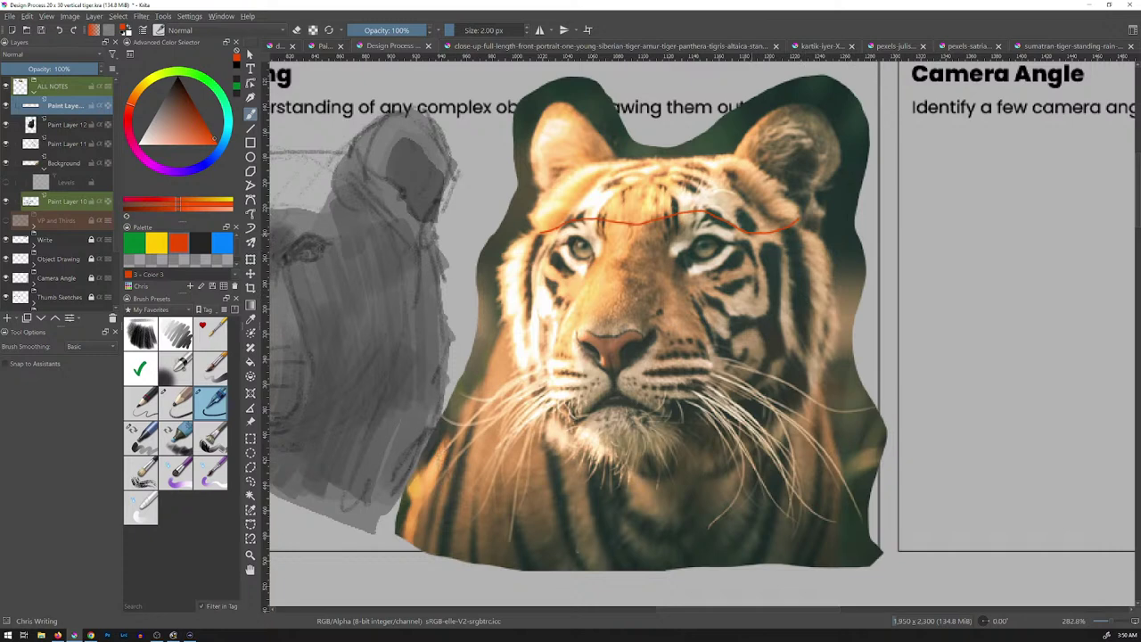
{"action": "mouse_move", "coordinate": [754, 227]}
{"action": "left_mouse_down"}
{"action": "mouse_move", "coordinate": [820, 259]}
{"action": "mouse_move", "coordinate": [831, 308]}
{"action": "left_mouse_up"}
Redraw the stroke under the brow, and add lines down the right cheek, across the head and below the eye
{"action": "key", "text": "e"}
{"action": "key", "text": "e"}
{"action": "key", "text": "ctrl+z"}
{"action": "left_click_drag", "start_coordinate": [612, 252], "coordinate": [631, 245]}
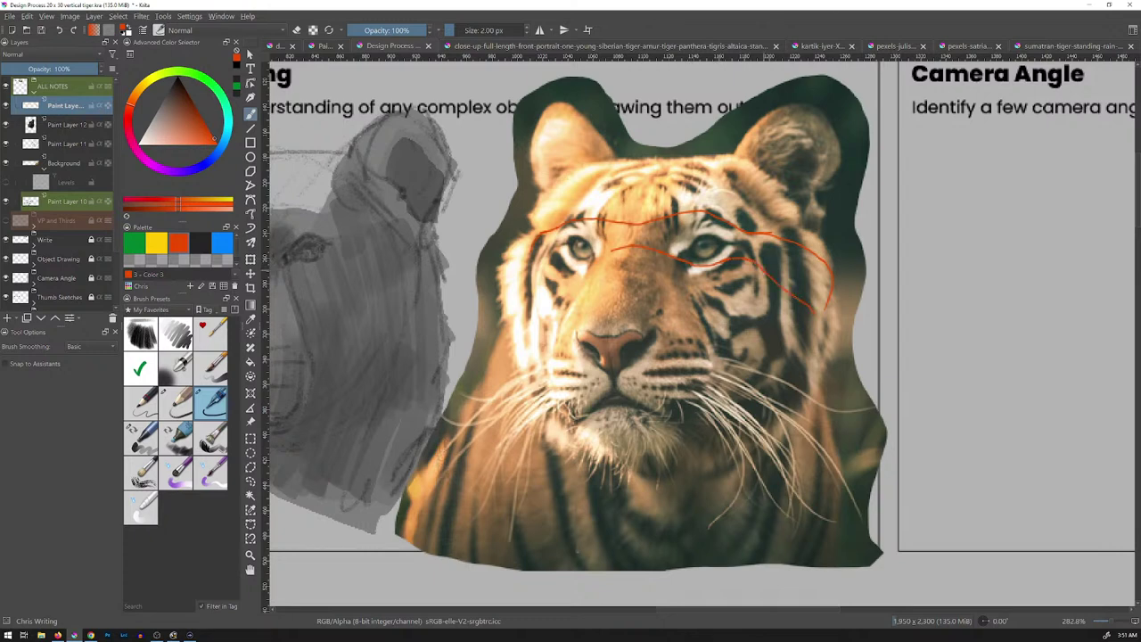
{"action": "left_click_drag", "start_coordinate": [825, 312], "coordinate": [816, 352]}
{"action": "left_click_drag", "start_coordinate": [692, 160], "coordinate": [723, 155]}
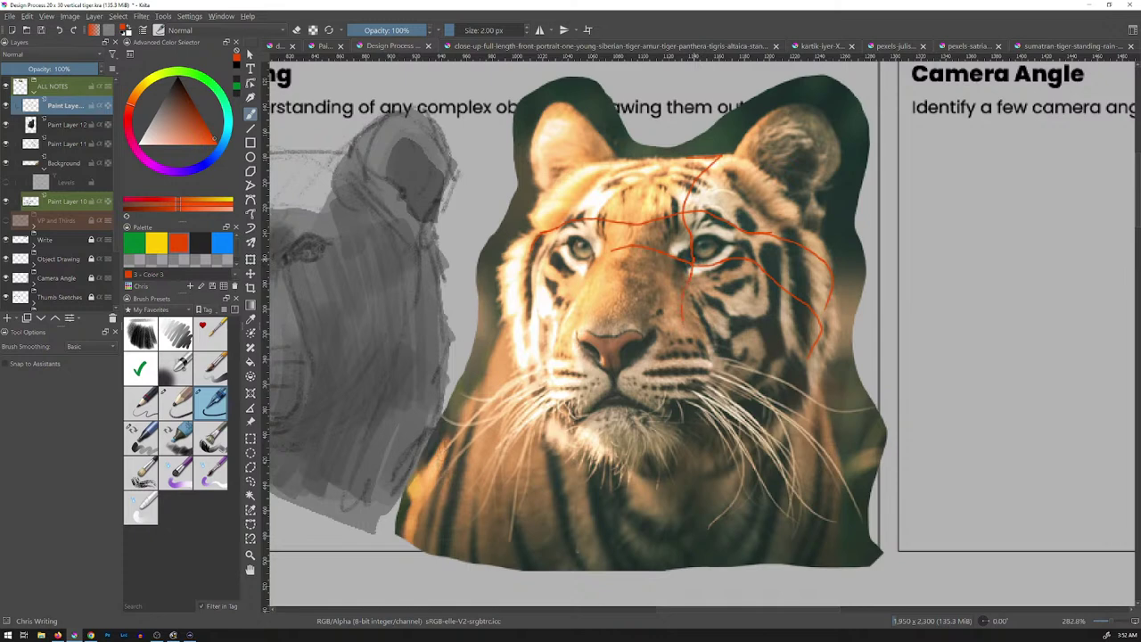
{"action": "left_click_drag", "start_coordinate": [683, 324], "coordinate": [680, 412]}
Restore the accidentally deleted layer, then add lines down the face, left cheek and nose bridge
{"action": "key", "text": "shift+Delete"}
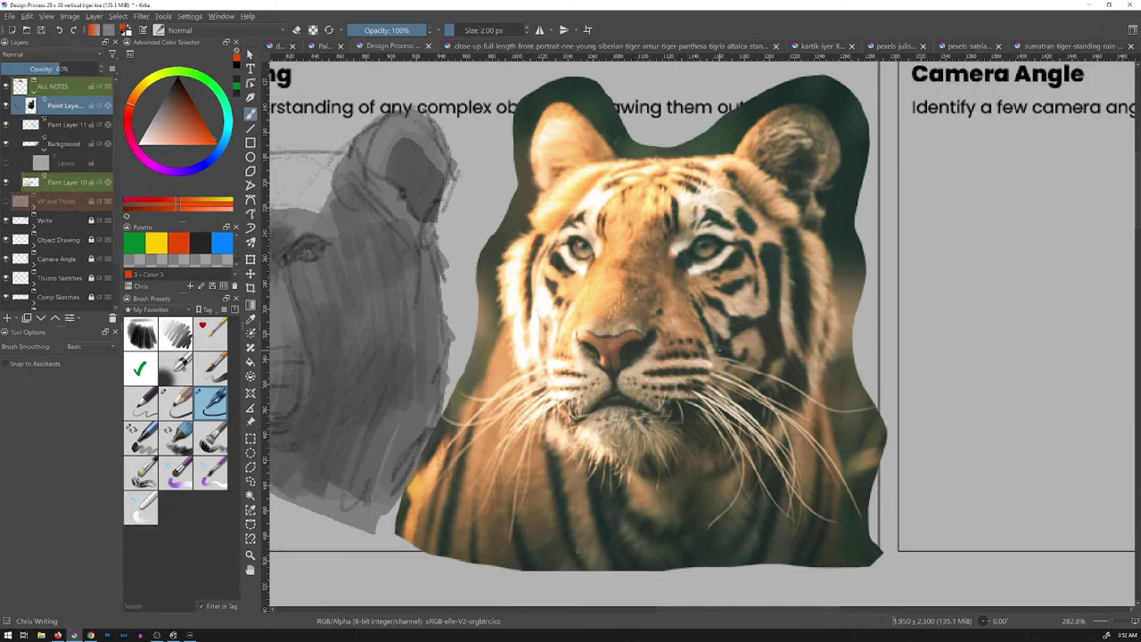
{"action": "key", "text": "ctrl+z"}
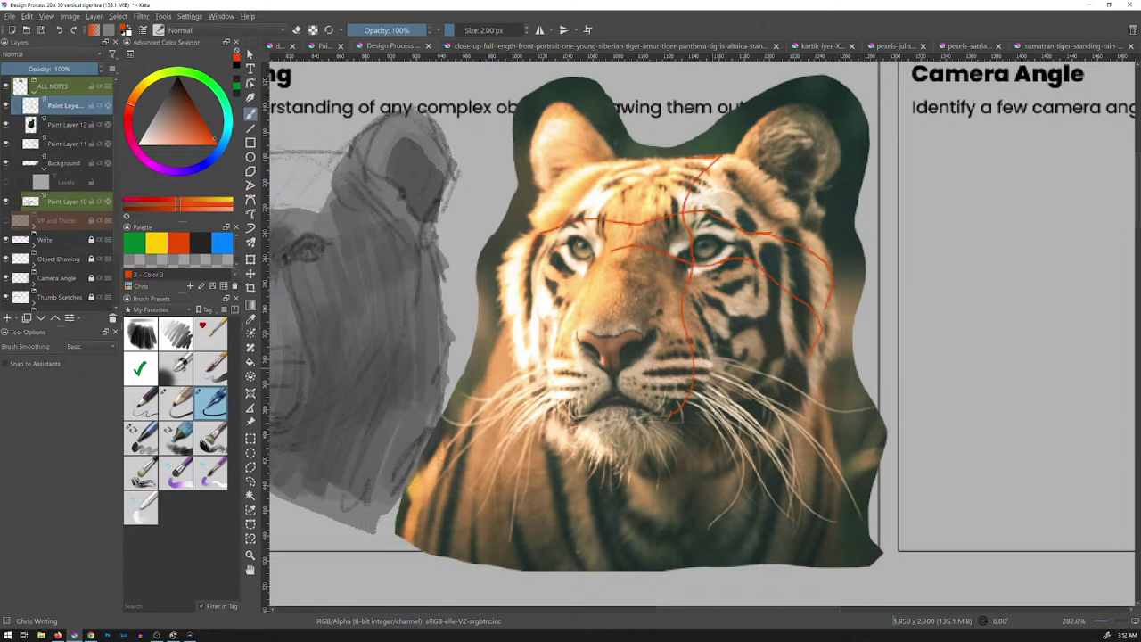
{"action": "key", "text": "e"}
{"action": "key", "text": "e"}
{"action": "mouse_move", "coordinate": [697, 353]}
{"action": "left_mouse_down"}
{"action": "mouse_move", "coordinate": [699, 383]}
{"action": "mouse_move", "coordinate": [672, 412]}
{"action": "left_mouse_up"}
{"action": "mouse_move", "coordinate": [536, 281]}
{"action": "left_mouse_down"}
{"action": "mouse_move", "coordinate": [599, 251]}
{"action": "mouse_move", "coordinate": [510, 322]}
{"action": "left_mouse_up"}
{"action": "left_click_drag", "start_coordinate": [588, 308], "coordinate": [619, 296]}
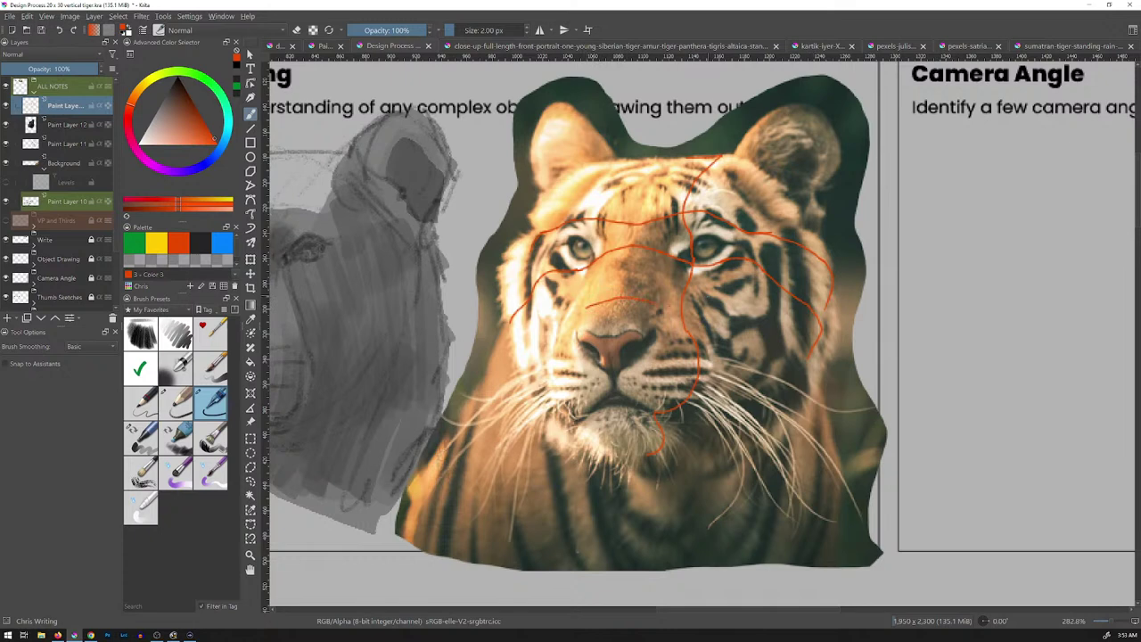
Redraw the nose-bridge line and add cheek contours, a forehead line and a line down the nose
{"action": "key", "text": "ctrl+z"}
{"action": "left_click_drag", "start_coordinate": [584, 311], "coordinate": [622, 298]}
{"action": "mouse_move", "coordinate": [716, 344]}
{"action": "left_mouse_down"}
{"action": "mouse_move", "coordinate": [748, 365]}
{"action": "mouse_move", "coordinate": [762, 420]}
{"action": "left_mouse_up"}
{"action": "left_click_drag", "start_coordinate": [572, 321], "coordinate": [520, 399]}
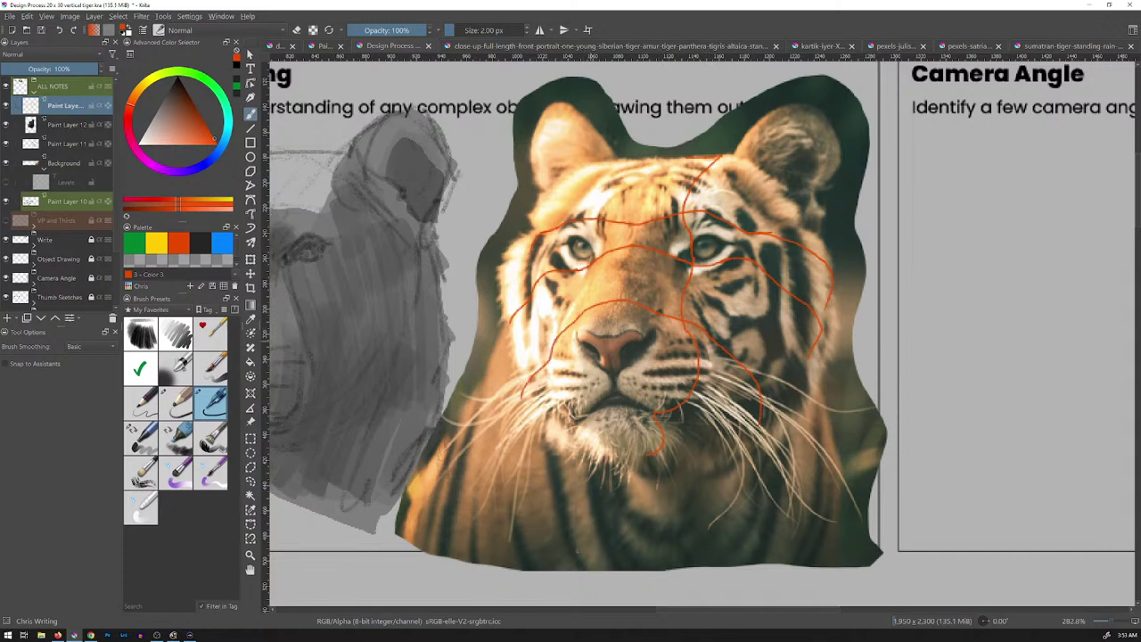
{"action": "mouse_move", "coordinate": [659, 159]}
{"action": "left_mouse_down"}
{"action": "mouse_move", "coordinate": [607, 327]}
{"action": "mouse_move", "coordinate": [614, 382]}
{"action": "left_mouse_up"}
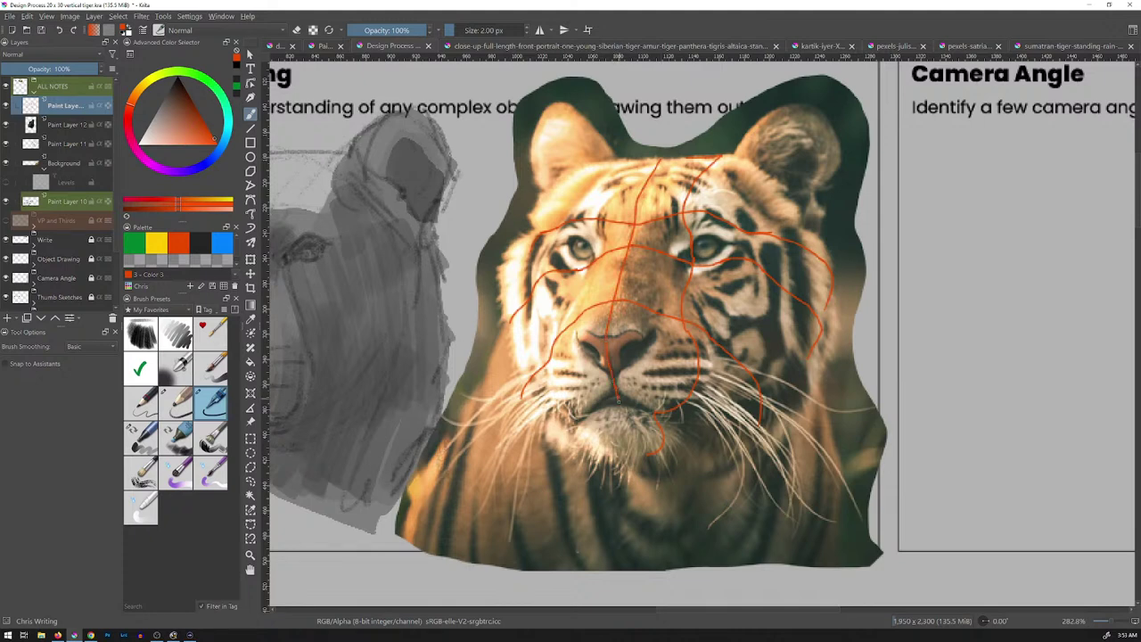
{"action": "left_click_drag", "start_coordinate": [615, 408], "coordinate": [619, 446]}
Open the grayscale wireframe massimo tiger photo and select the Chris Writing brush preset
{"action": "key", "text": "ctrl+o"}
{"action": "left_click", "coordinate": [726, 206]}
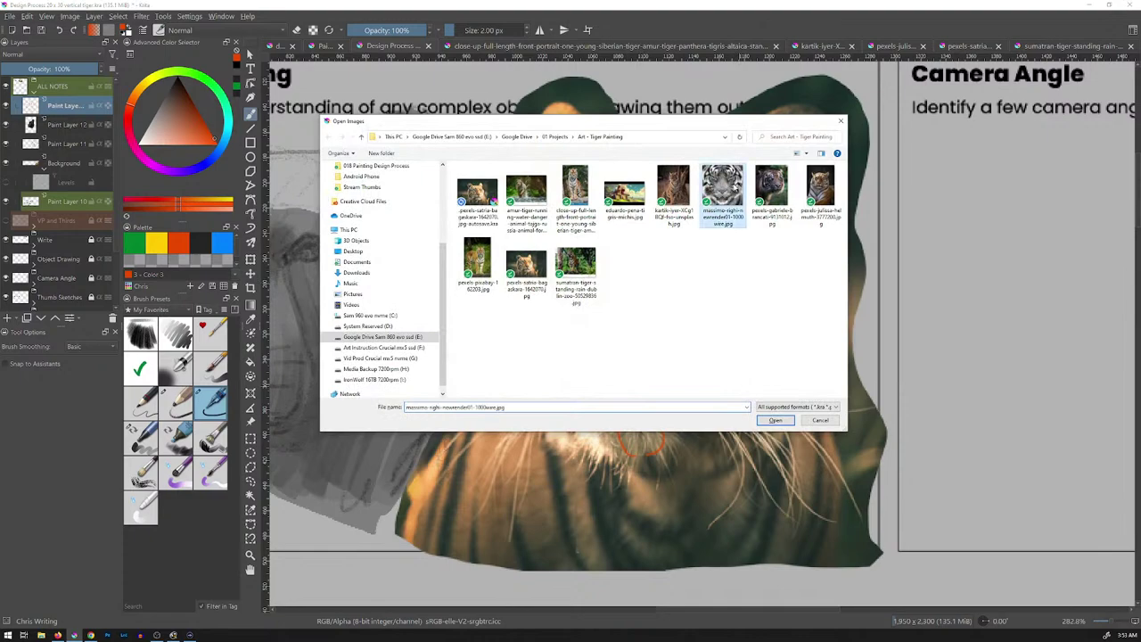
{"action": "left_click", "coordinate": [775, 421]}
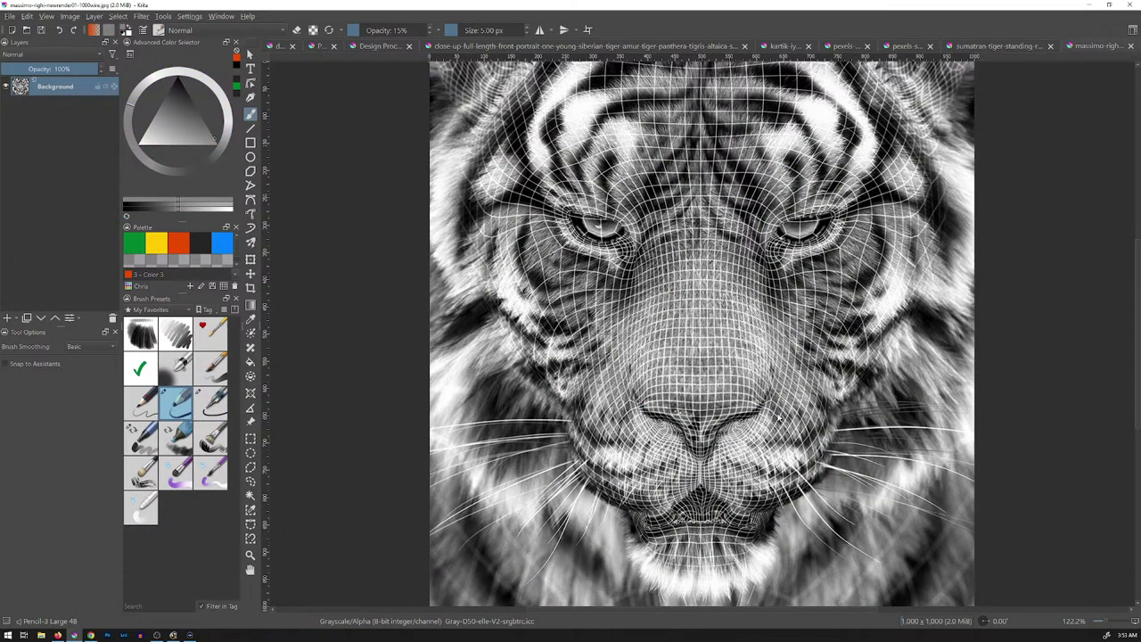
{"action": "left_click", "coordinate": [210, 402]}
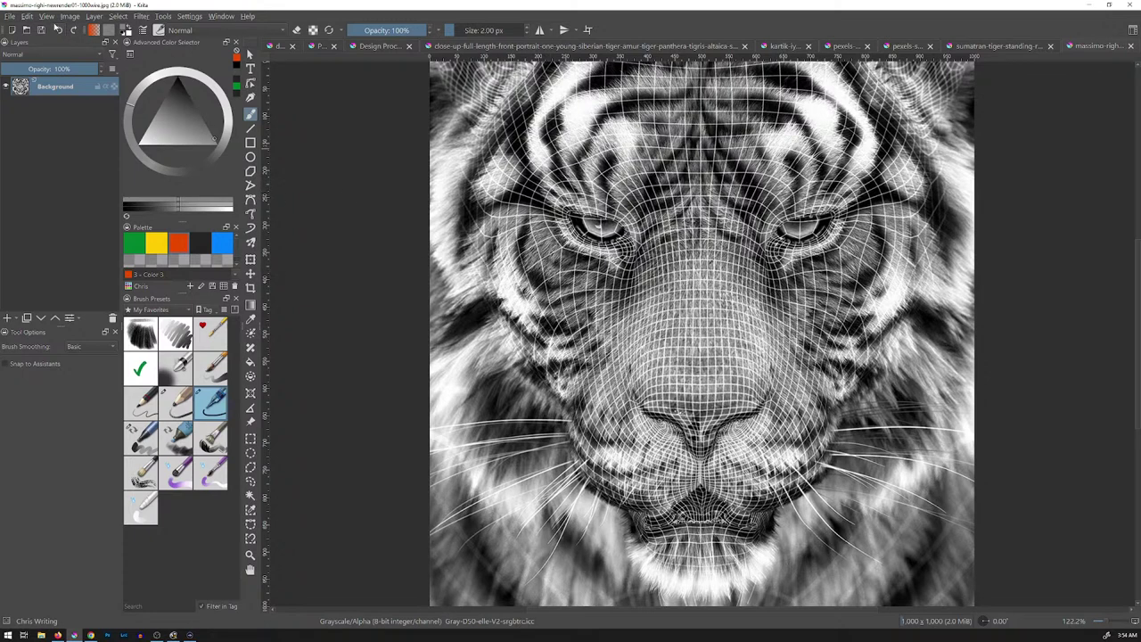
Check the image's colour space in Image Properties and close it unchanged
{"action": "left_click", "coordinate": [32, 17]}
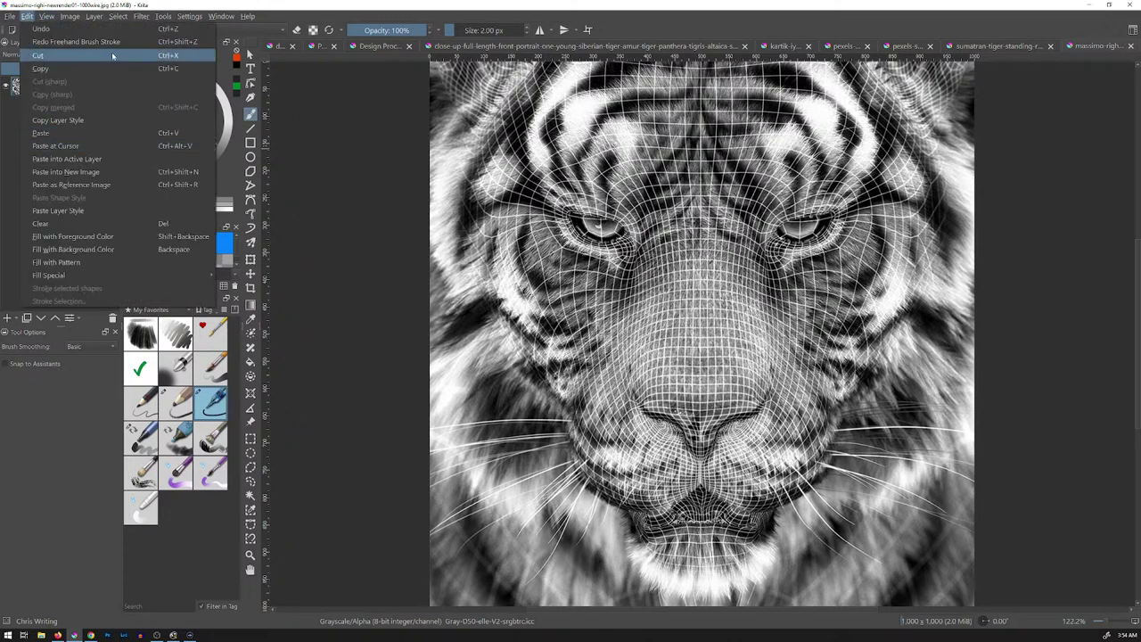
{"action": "mouse_move", "coordinate": [70, 16]}
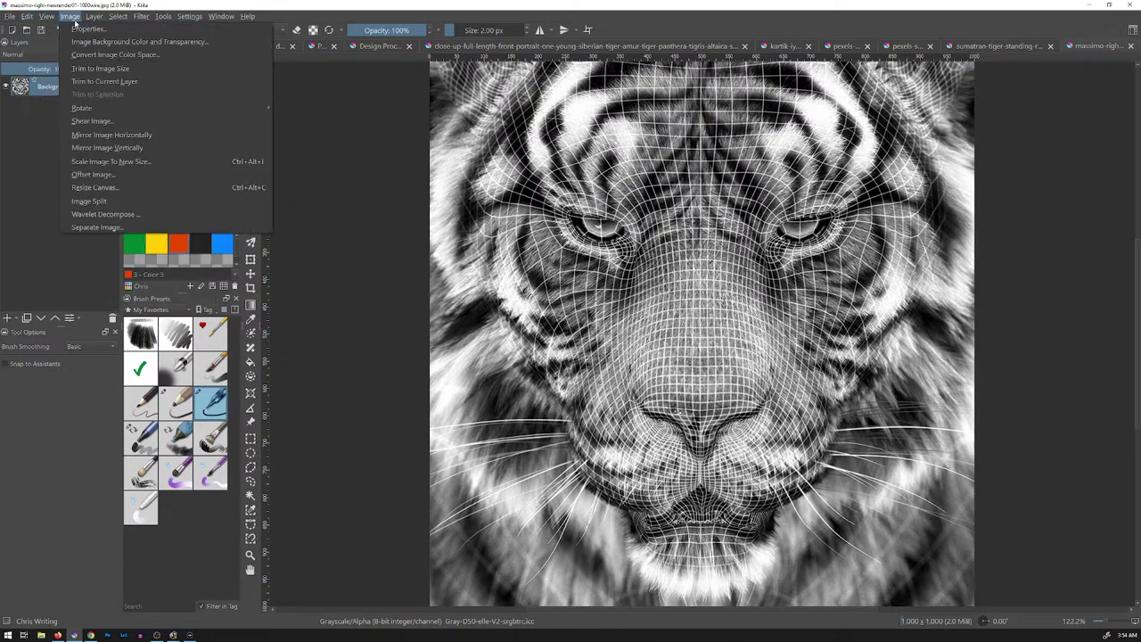
{"action": "left_click", "coordinate": [112, 29]}
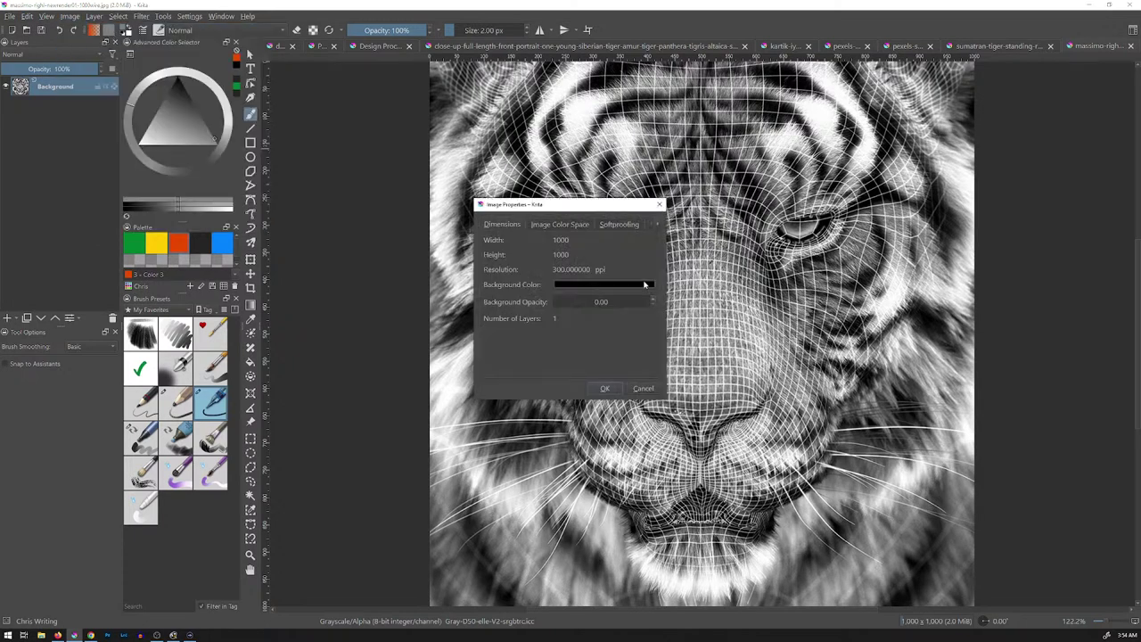
{"action": "left_click", "coordinate": [560, 224]}
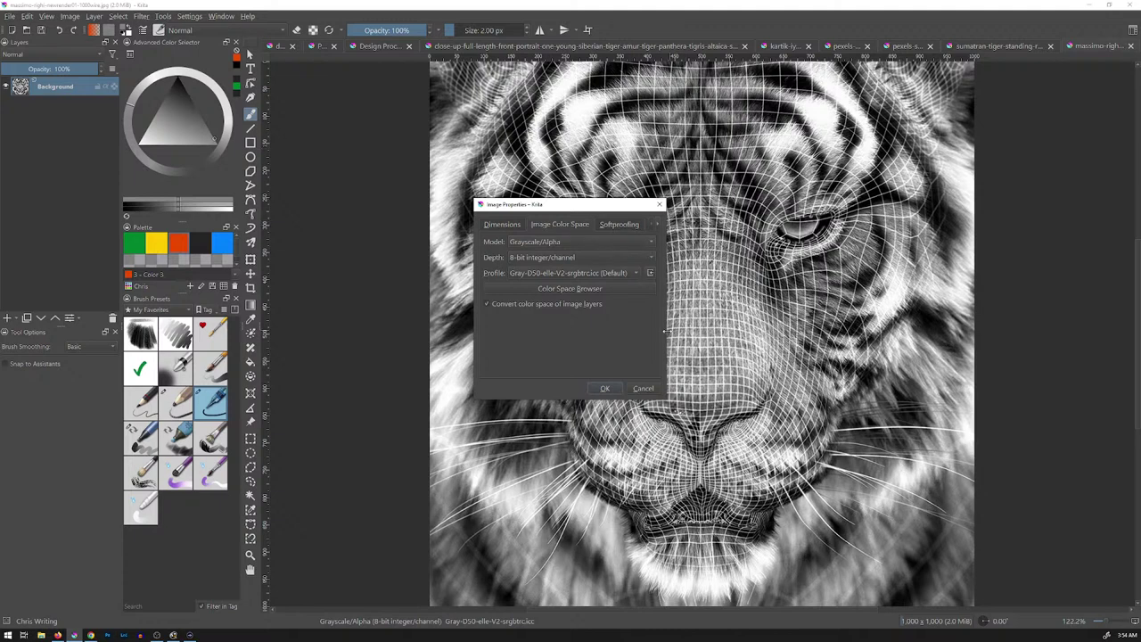
{"action": "left_click_drag", "start_coordinate": [666, 330], "coordinate": [844, 330]}
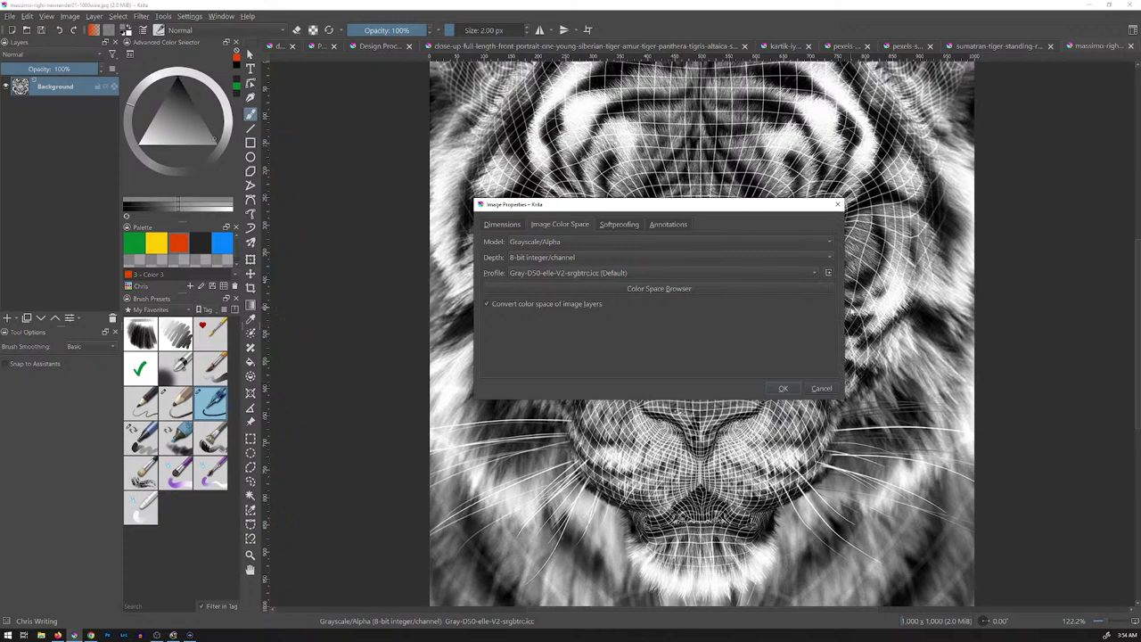
{"action": "left_click", "coordinate": [821, 389]}
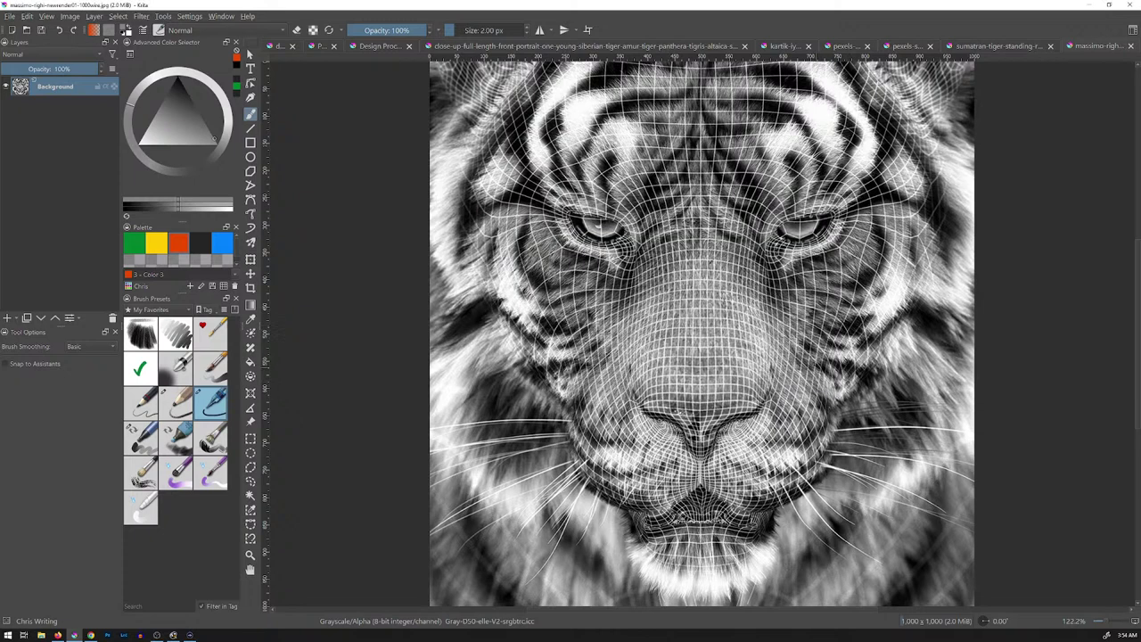
Convert the image's colour model from Grayscale/Alpha to RGB/Alpha in Image Properties
{"action": "left_click", "coordinate": [71, 17]}
{"action": "mouse_move", "coordinate": [88, 17]}
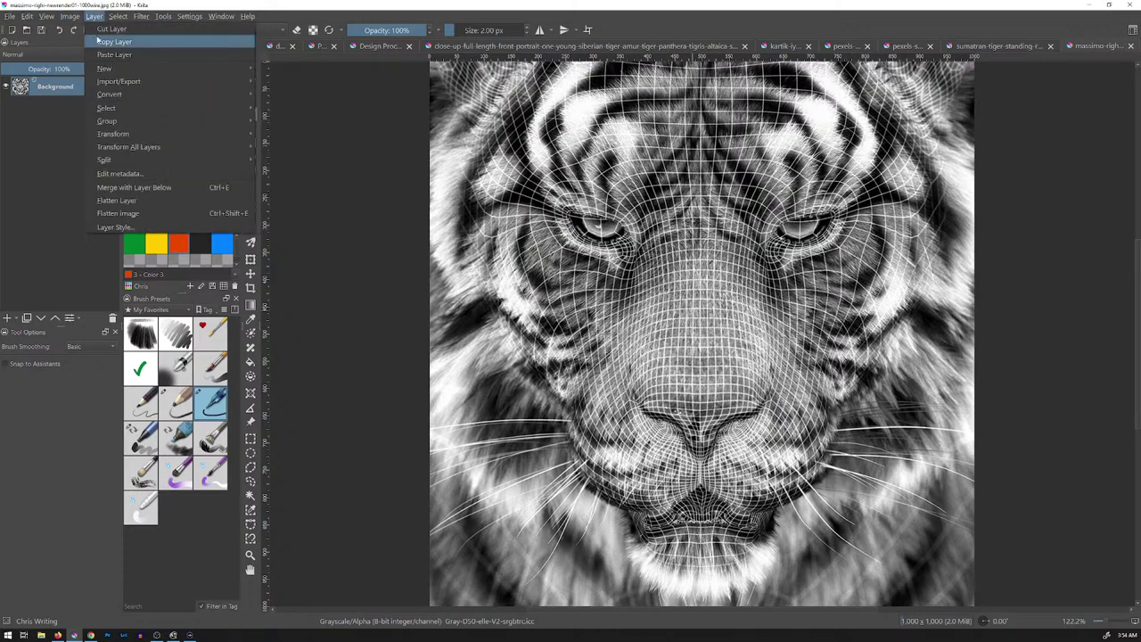
{"action": "left_click", "coordinate": [89, 30]}
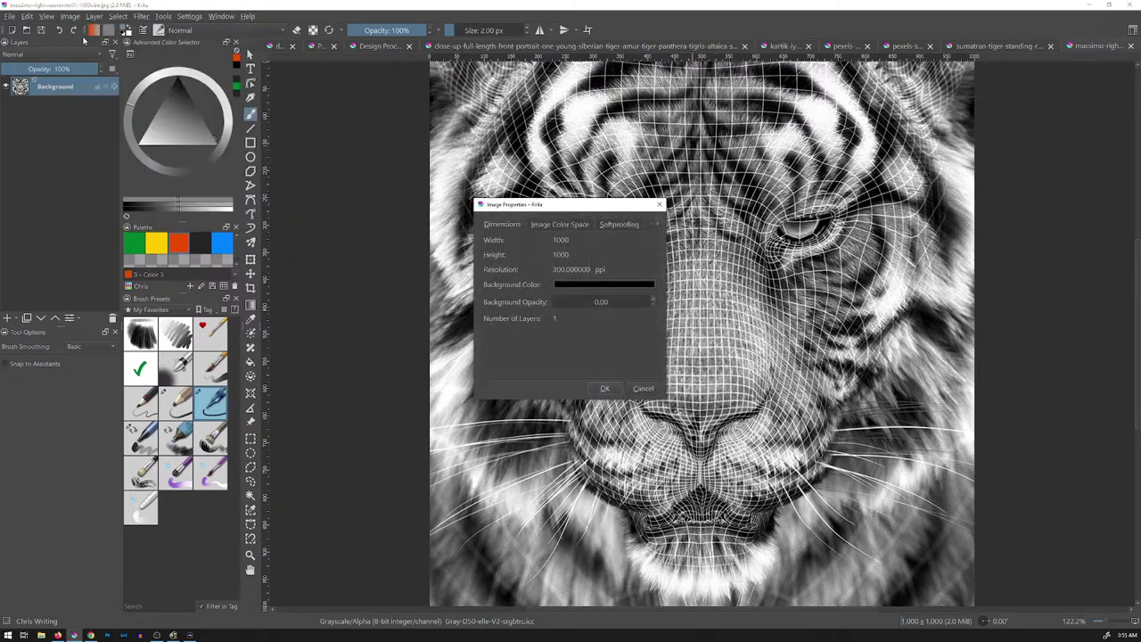
{"action": "left_click", "coordinate": [578, 227]}
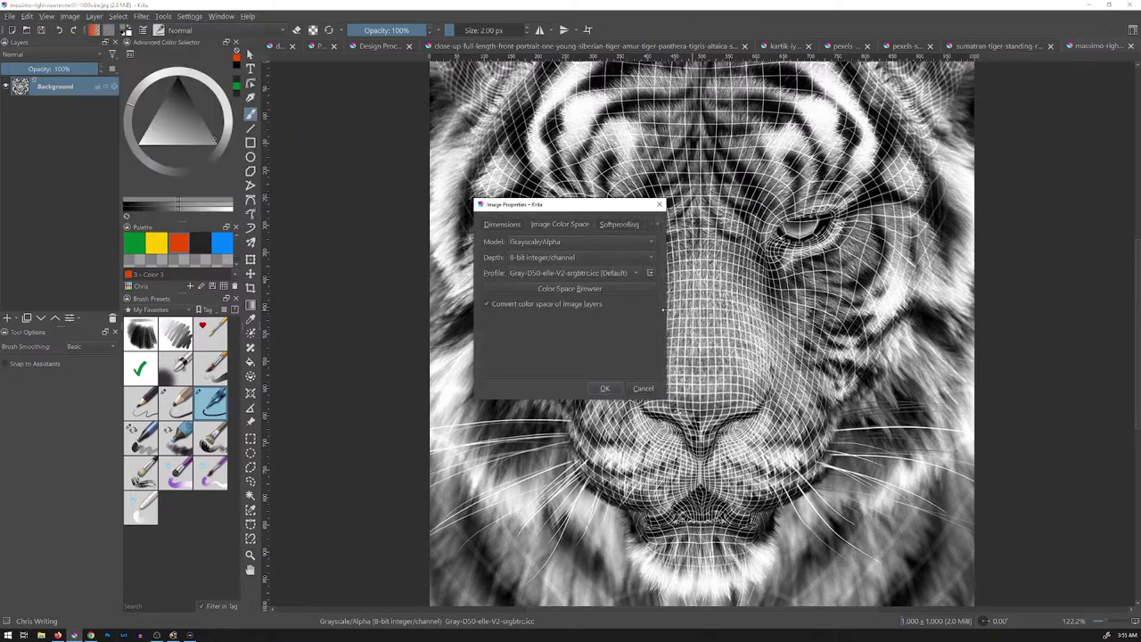
{"action": "left_click_drag", "start_coordinate": [663, 310], "coordinate": [837, 317]}
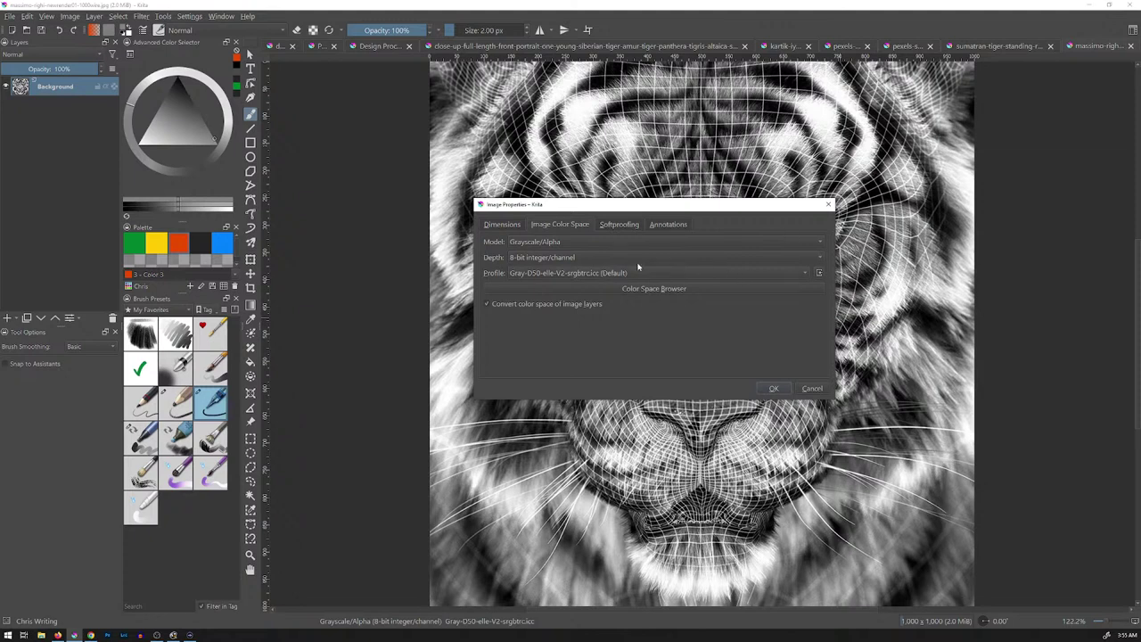
{"action": "left_click", "coordinate": [590, 246]}
{"action": "left_click", "coordinate": [591, 264]}
{"action": "left_click", "coordinate": [774, 388]}
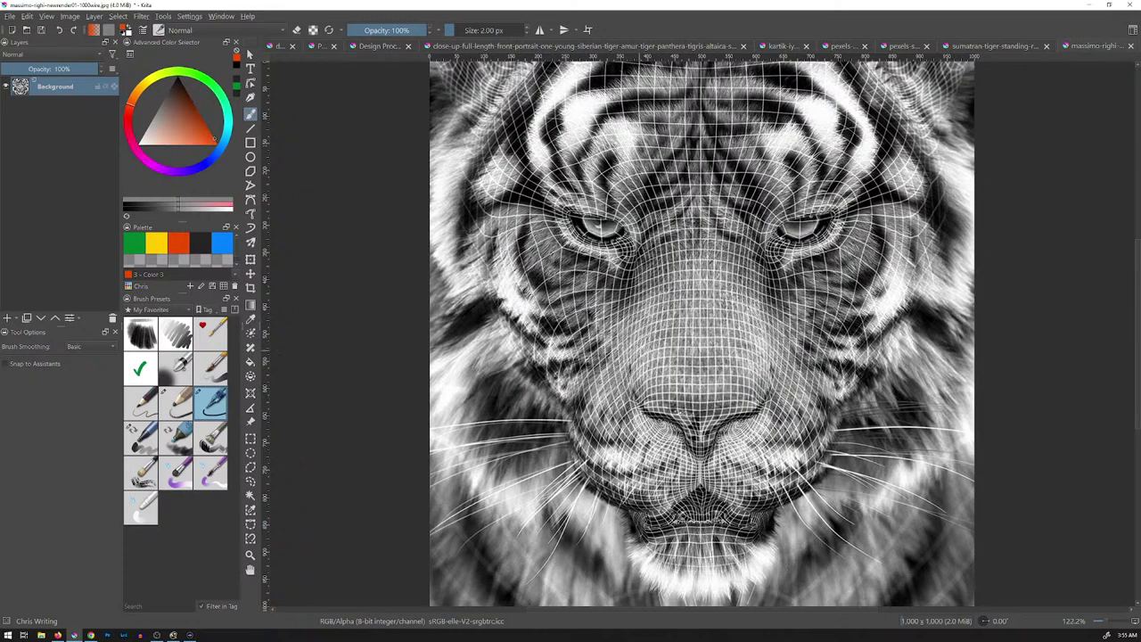
Redraw the ellipse around the tiger's forehead with a larger brush
{"action": "mouse_move", "coordinate": [544, 125]}
{"action": "left_mouse_down"}
{"action": "mouse_move", "coordinate": [865, 168]}
{"action": "mouse_move", "coordinate": [875, 153]}
{"action": "mouse_move", "coordinate": [534, 147]}
{"action": "left_mouse_up"}
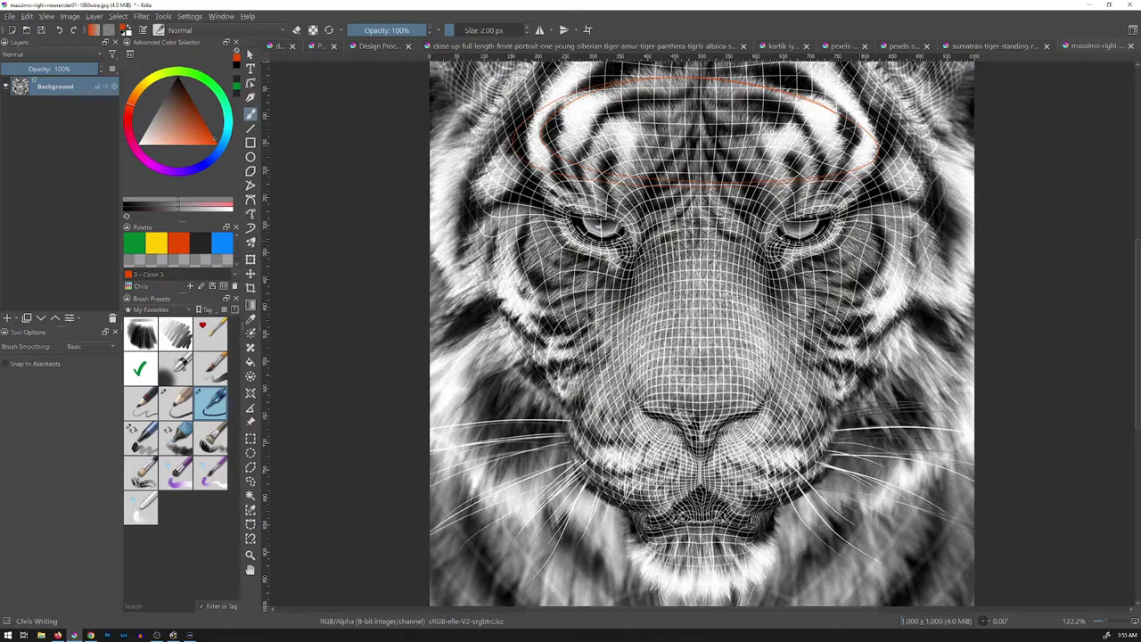
{"action": "key", "text": "ctrl+z"}
{"action": "key", "text": "bracketright"}
{"action": "key", "text": "bracketright"}
{"action": "key", "text": "bracketright"}
{"action": "key", "text": "bracketright"}
{"action": "key", "text": "bracketright"}
{"action": "key", "text": "bracketright"}
{"action": "key", "text": "bracketright"}
{"action": "key", "text": "bracketright"}
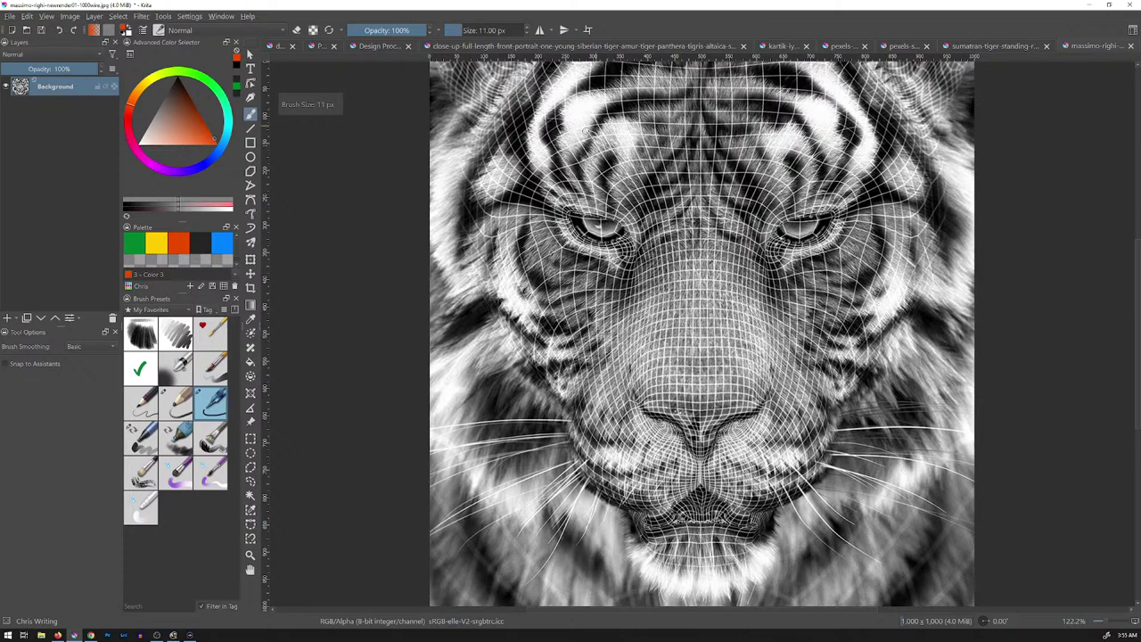
{"action": "mouse_move", "coordinate": [615, 160]}
{"action": "left_mouse_down"}
{"action": "mouse_move", "coordinate": [740, 75]}
{"action": "mouse_move", "coordinate": [794, 171]}
{"action": "left_mouse_up"}
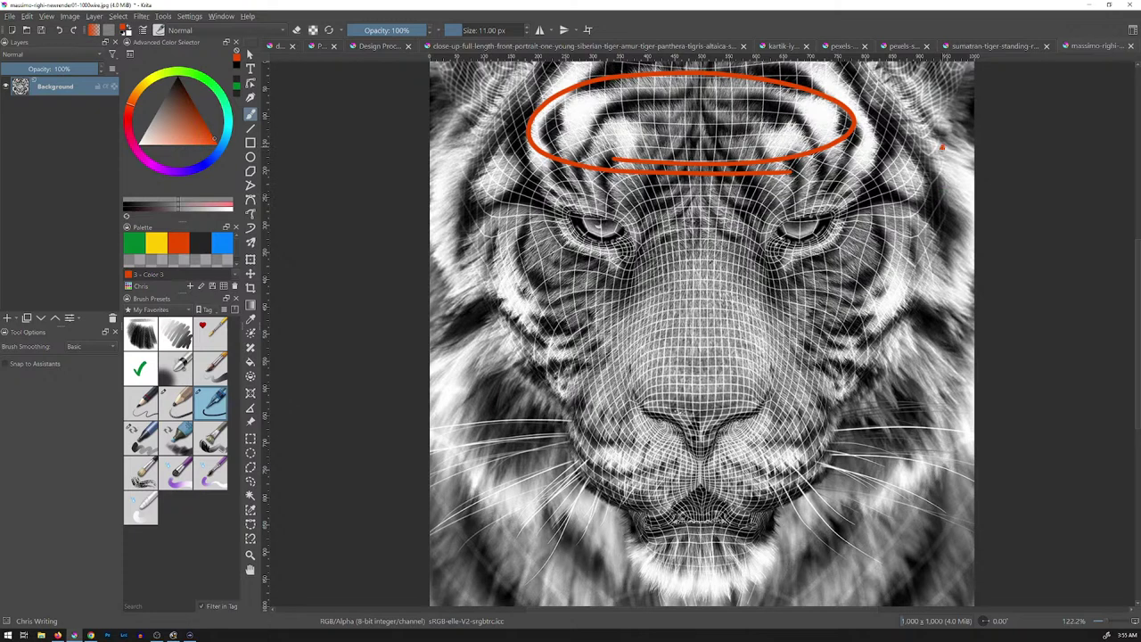
Trace orange contour lines down the cheek, jawline, nose bridge, muzzle and beside the eyes
{"action": "mouse_move", "coordinate": [942, 148]}
{"action": "left_mouse_down"}
{"action": "mouse_move", "coordinate": [877, 361]}
{"action": "mouse_move", "coordinate": [780, 477]}
{"action": "mouse_move", "coordinate": [718, 512]}
{"action": "left_mouse_up"}
{"action": "mouse_move", "coordinate": [448, 157]}
{"action": "left_mouse_down"}
{"action": "mouse_move", "coordinate": [495, 318]}
{"action": "mouse_move", "coordinate": [655, 507]}
{"action": "mouse_move", "coordinate": [741, 519]}
{"action": "left_mouse_up"}
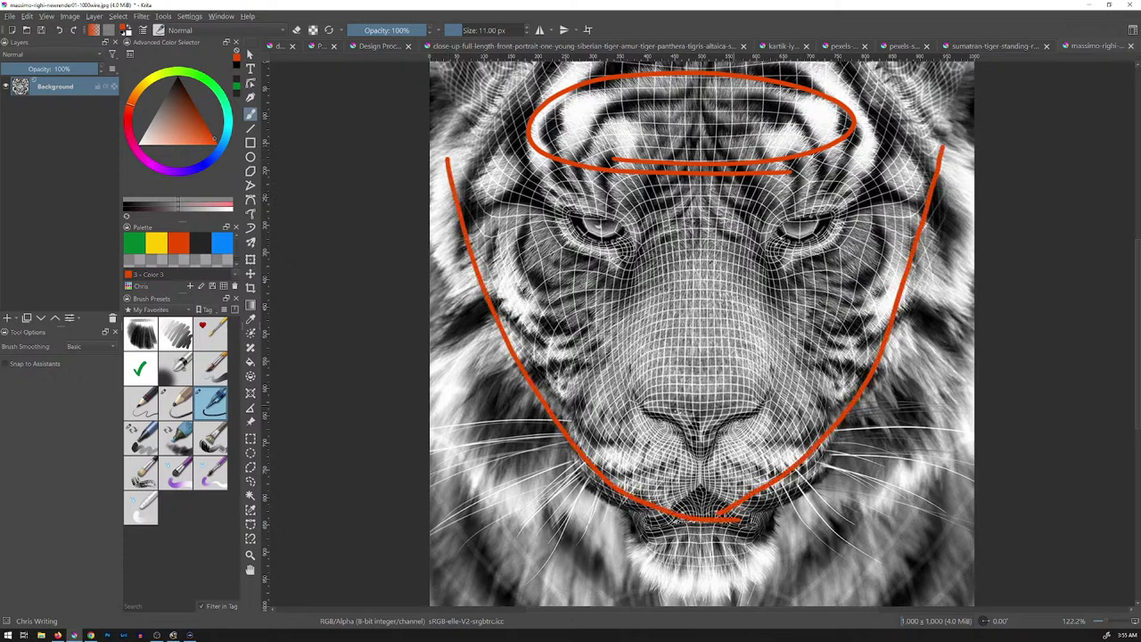
{"action": "left_click_drag", "start_coordinate": [636, 318], "coordinate": [645, 312]}
{"action": "mouse_move", "coordinate": [717, 299]}
{"action": "left_mouse_down"}
{"action": "mouse_move", "coordinate": [830, 358]}
{"action": "mouse_move", "coordinate": [849, 387]}
{"action": "mouse_move", "coordinate": [817, 460]}
{"action": "left_mouse_up"}
{"action": "mouse_move", "coordinate": [635, 318]}
{"action": "left_mouse_down"}
{"action": "mouse_move", "coordinate": [584, 361]}
{"action": "mouse_move", "coordinate": [664, 510]}
{"action": "left_mouse_up"}
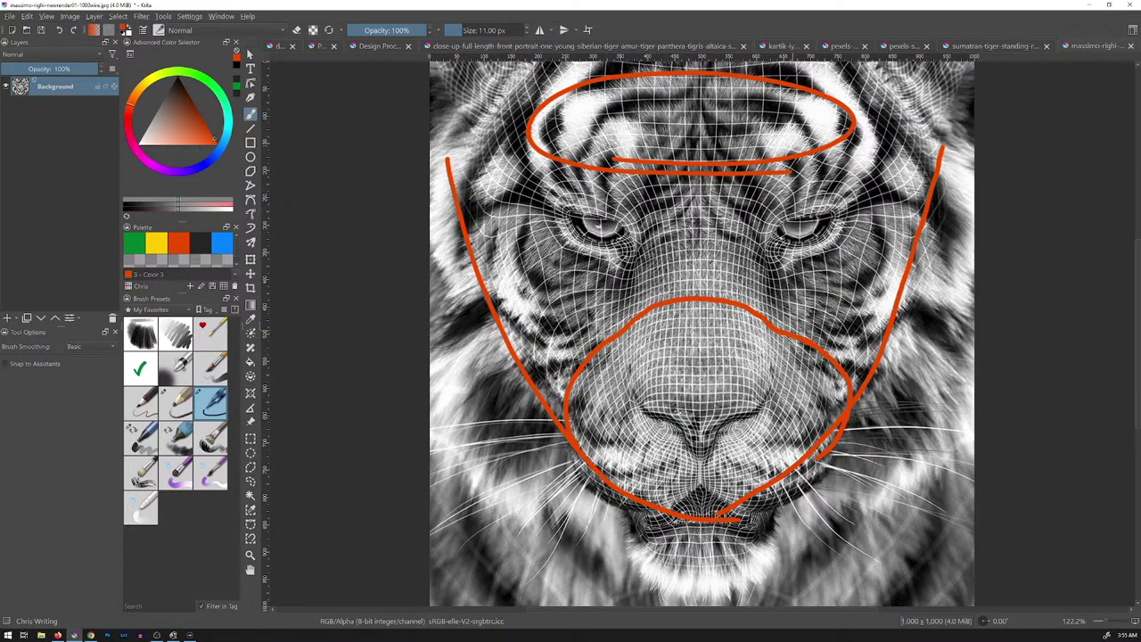
{"action": "mouse_move", "coordinate": [777, 415]}
{"action": "left_mouse_down"}
{"action": "mouse_move", "coordinate": [809, 217]}
{"action": "mouse_move", "coordinate": [851, 132]}
{"action": "mouse_move", "coordinate": [855, 96]}
{"action": "left_mouse_up"}
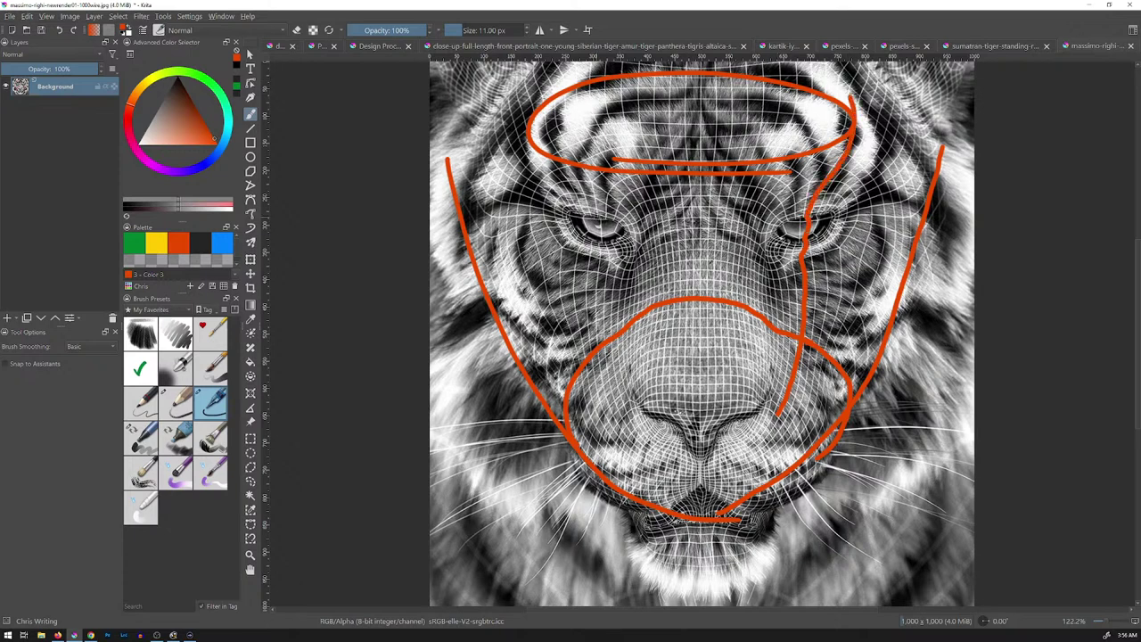
{"action": "mouse_move", "coordinate": [596, 215]}
{"action": "left_mouse_down"}
{"action": "mouse_move", "coordinate": [590, 351]}
{"action": "mouse_move", "coordinate": [599, 400]}
{"action": "mouse_move", "coordinate": [653, 461]}
{"action": "left_mouse_up"}
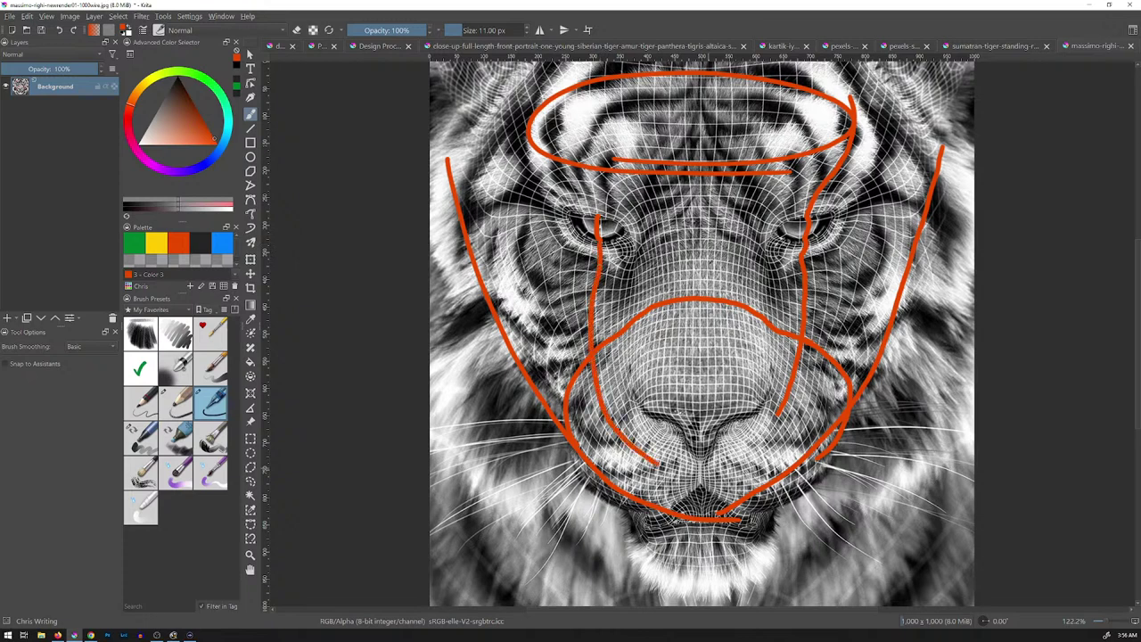
{"action": "mouse_move", "coordinate": [597, 216]}
{"action": "left_mouse_down"}
{"action": "mouse_move", "coordinate": [588, 160]}
{"action": "mouse_move", "coordinate": [543, 74]}
{"action": "left_mouse_up"}
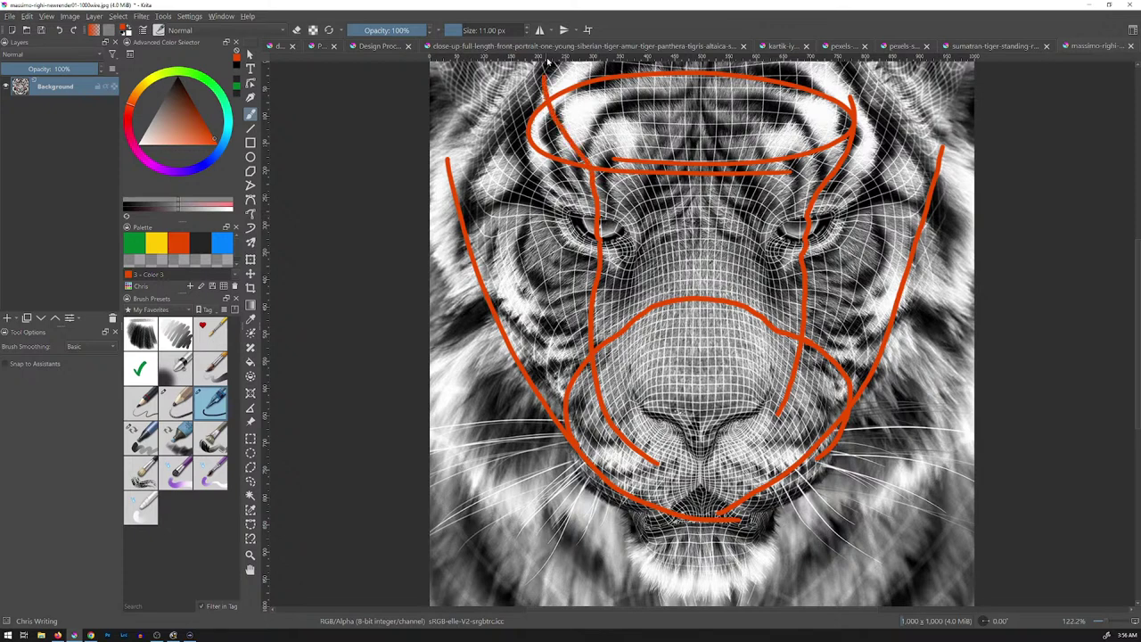
Close the wireframe tiger image without saving and view the Design Process page at 100%
{"action": "left_click", "coordinate": [1130, 46]}
{"action": "left_click", "coordinate": [629, 336]}
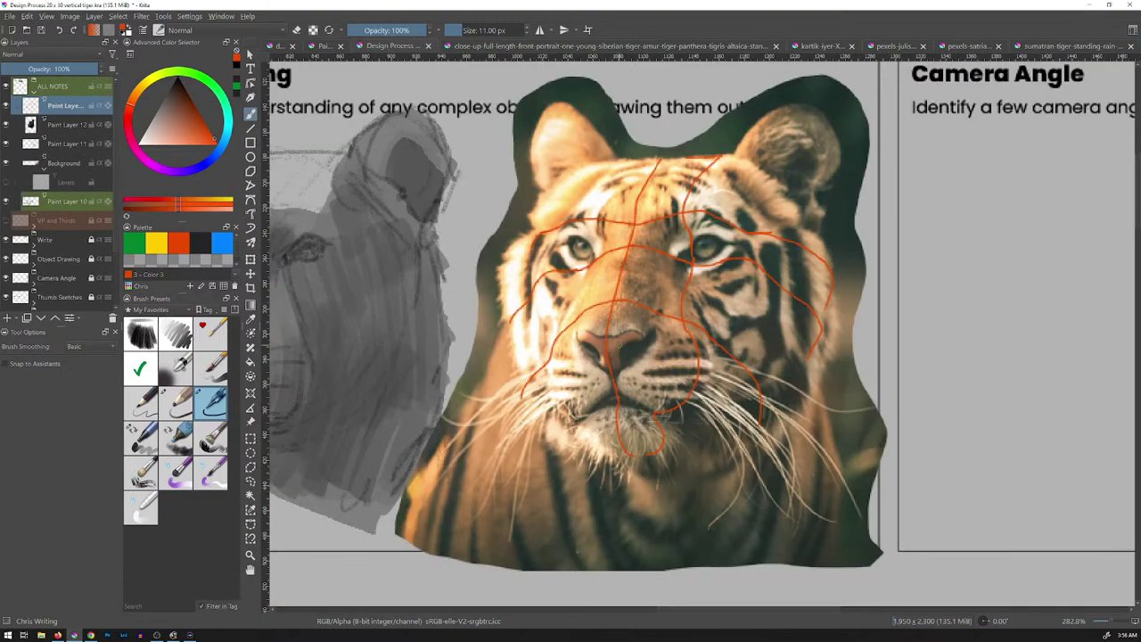
{"action": "key", "text": "1"}
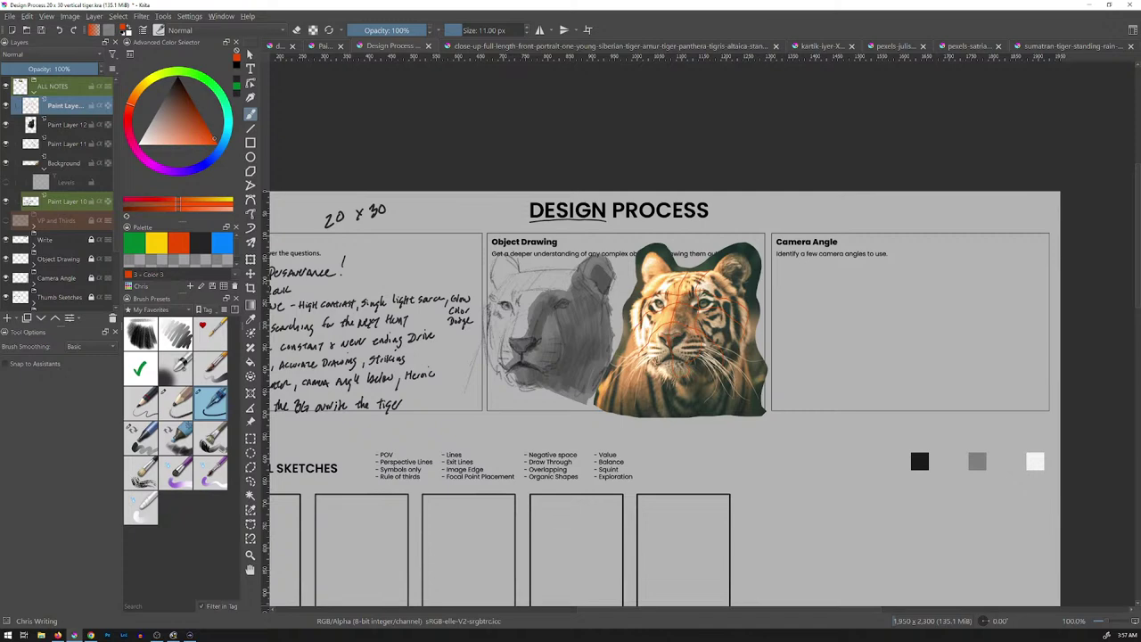
Zoom to 141.4% on the tiger photo, undo a stray dab, and delete the Levels filter layer
{"action": "key", "text": "plus"}
{"action": "key", "text": "plus"}
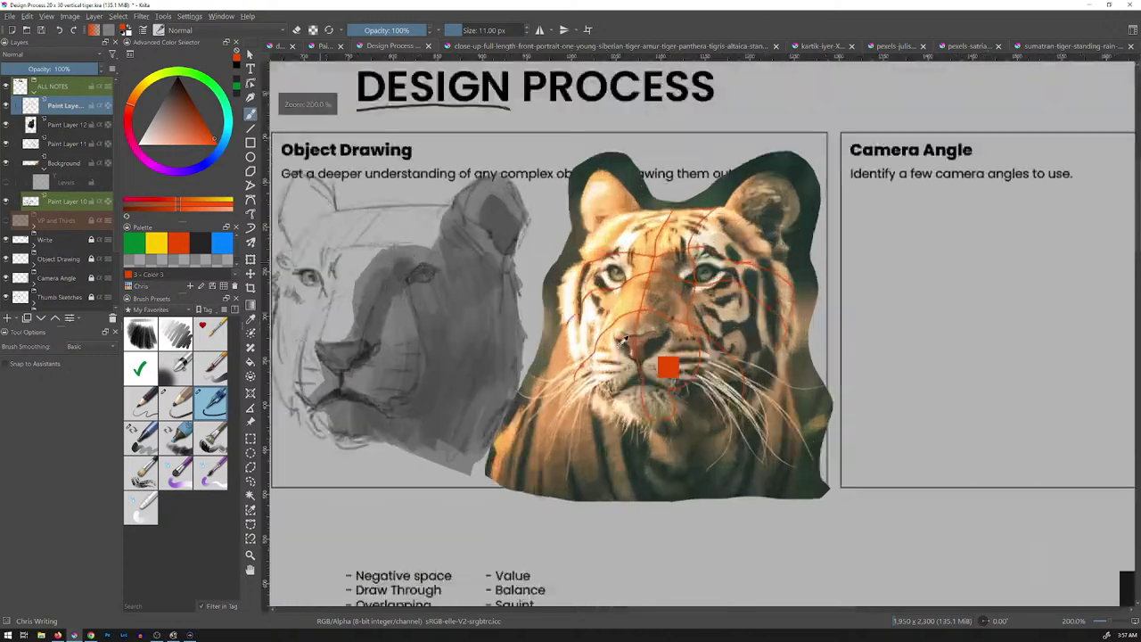
{"action": "left_click", "coordinate": [668, 366]}
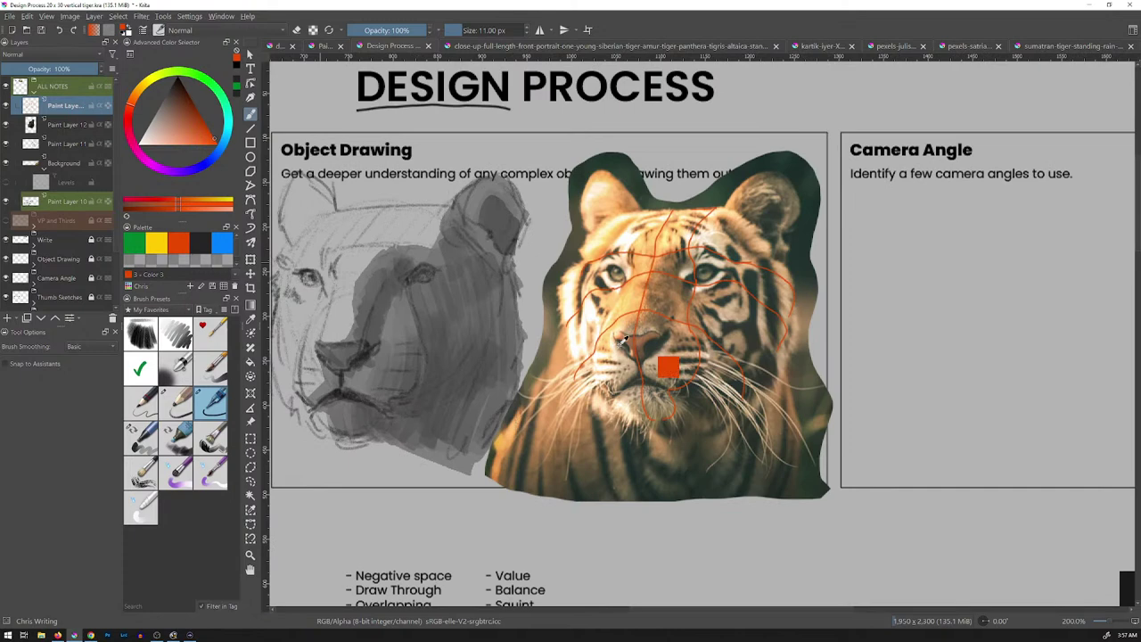
{"action": "key", "text": "ctrl+z"}
{"action": "key", "text": "minus"}
{"action": "key", "text": "minus"}
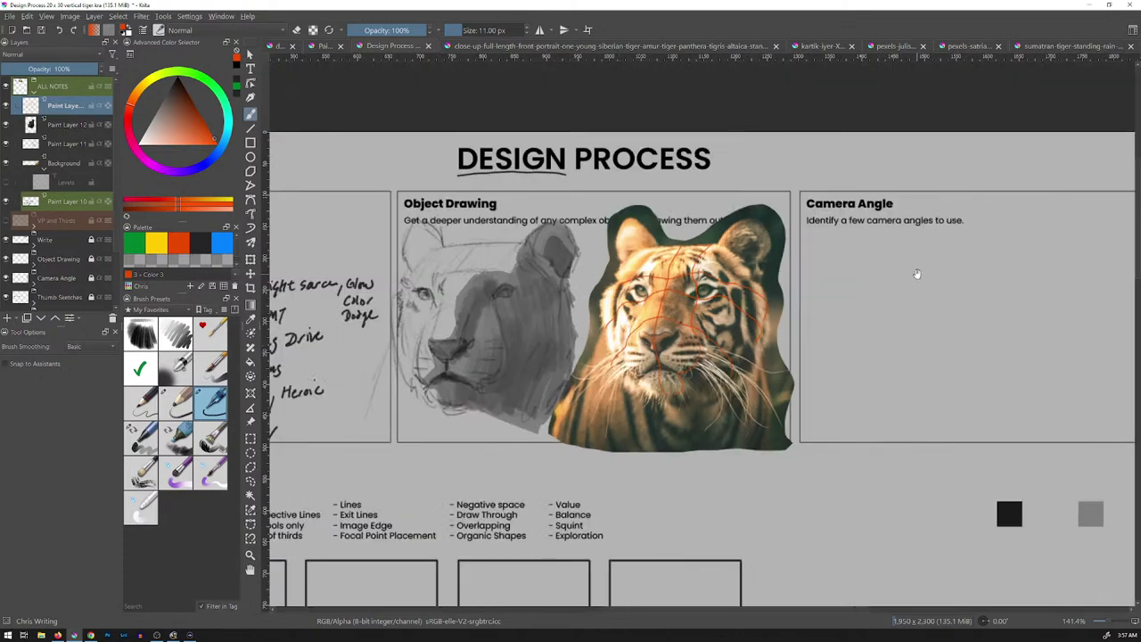
{"action": "key", "text": "plus"}
{"action": "left_click_drag", "start_coordinate": [750, 230], "coordinate": [726, 225]}
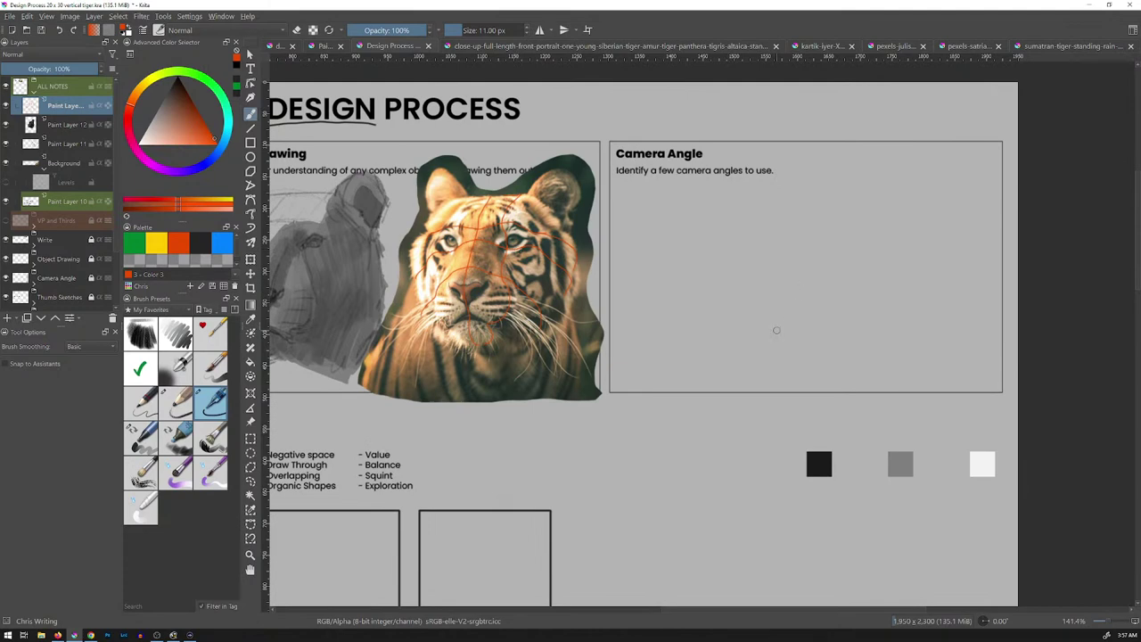
{"action": "left_click", "coordinate": [33, 169]}
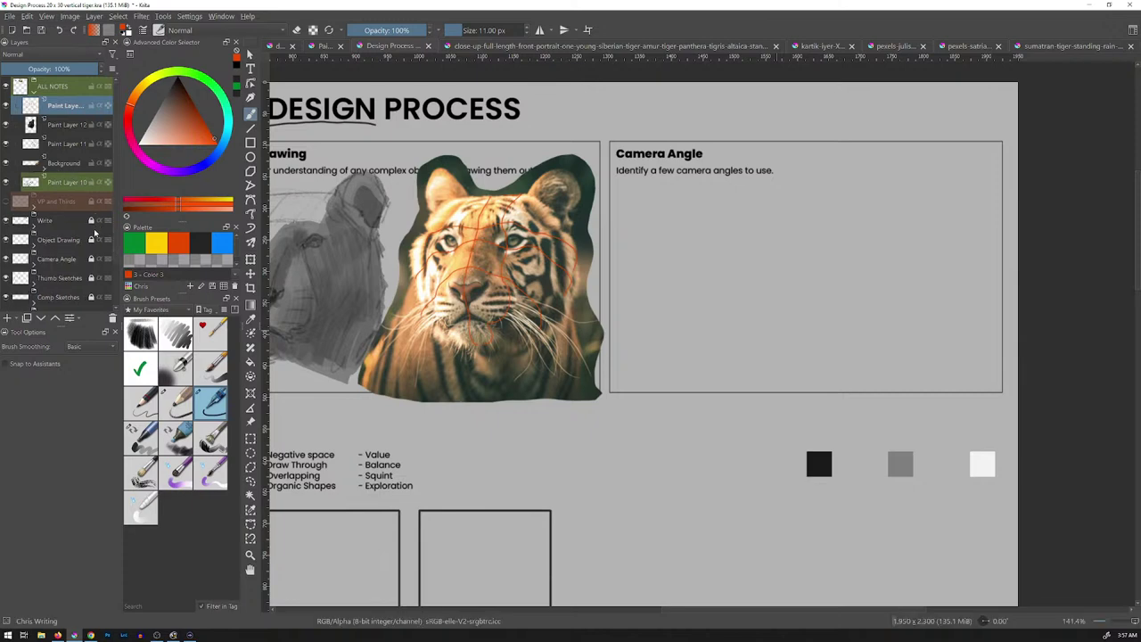
Group the tiger photo's four layers and name the group 'Object'
{"action": "left_click", "coordinate": [75, 165], "text": "shift"}
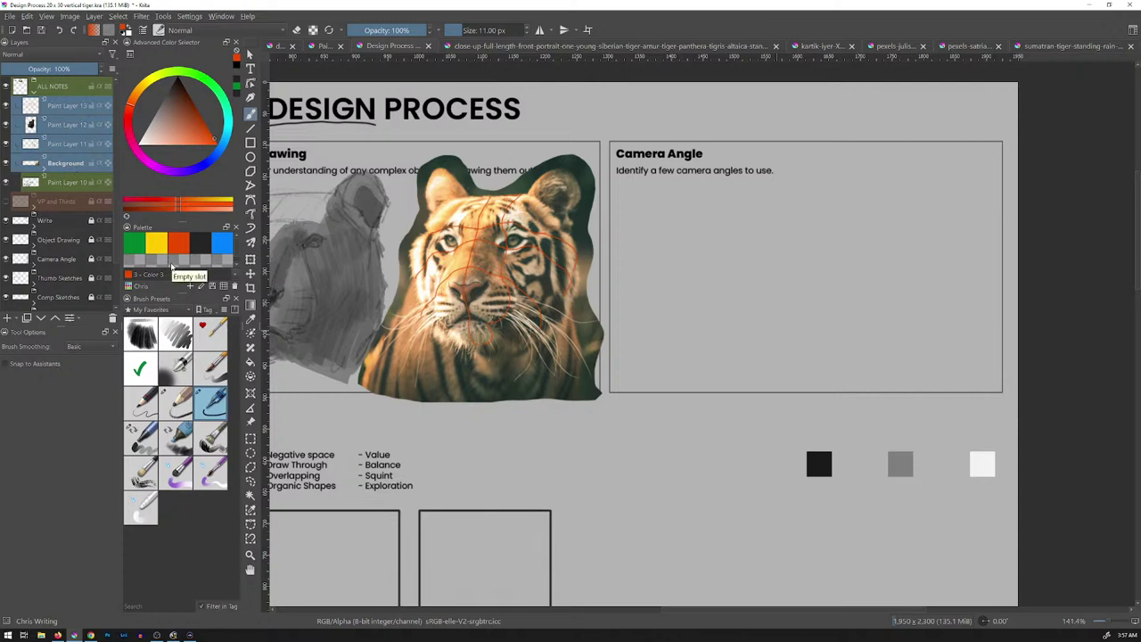
{"action": "key", "text": "ctrl+g"}
{"action": "double_click", "coordinate": [64, 108]}
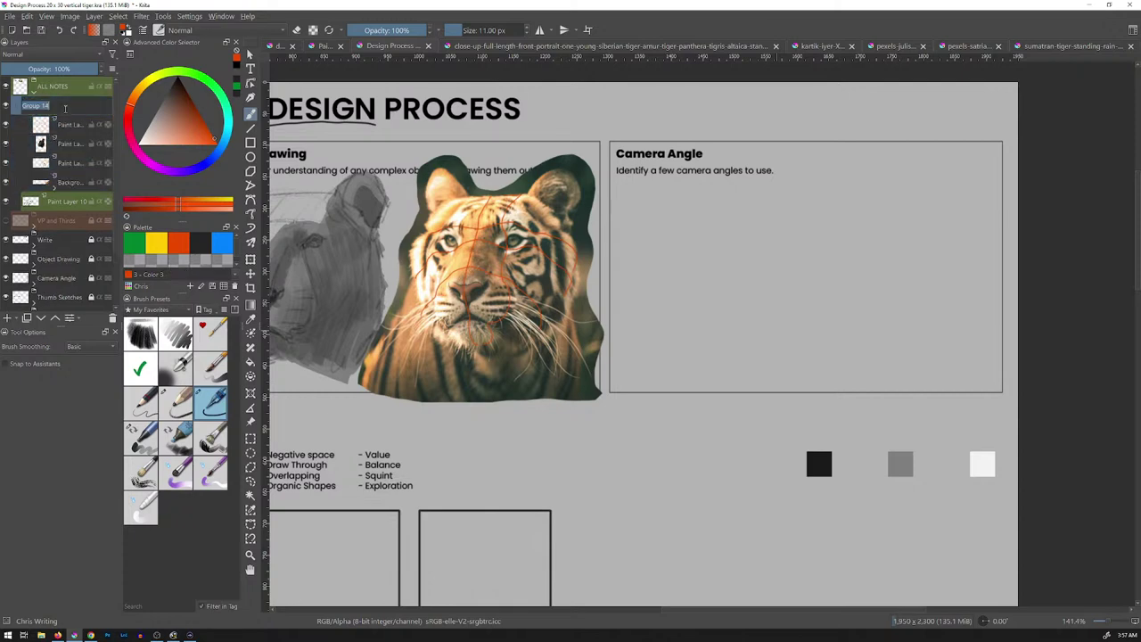
{"action": "type", "text": "G"}
{"action": "type", "text": "bject"}
{"action": "key", "text": "Return"}
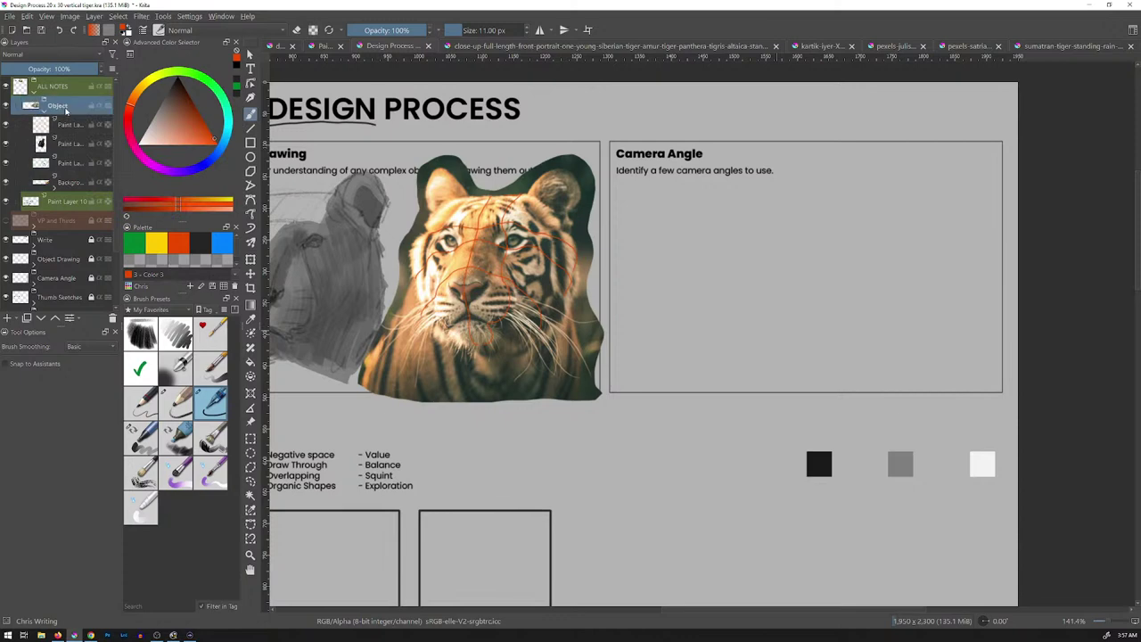
Collapse the Object group and add a new empty paint layer above it
{"action": "left_click", "coordinate": [45, 114]}
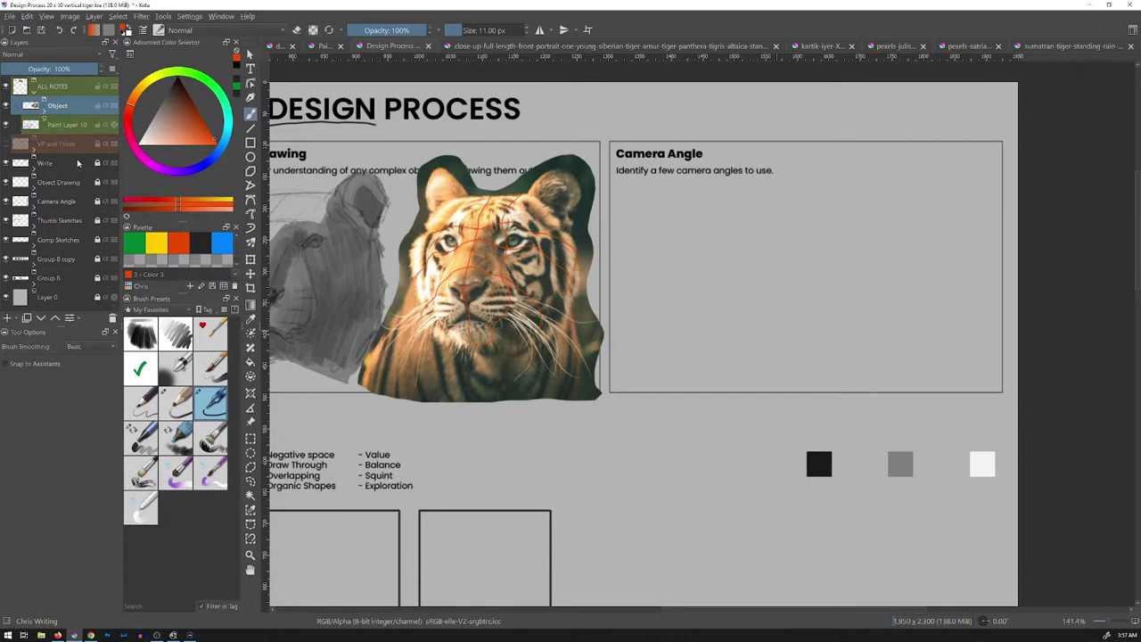
{"action": "left_click", "coordinate": [47, 118]}
{"action": "left_click", "coordinate": [46, 117]}
{"action": "mouse_move", "coordinate": [69, 116]}
{"action": "key", "text": "Insert"}
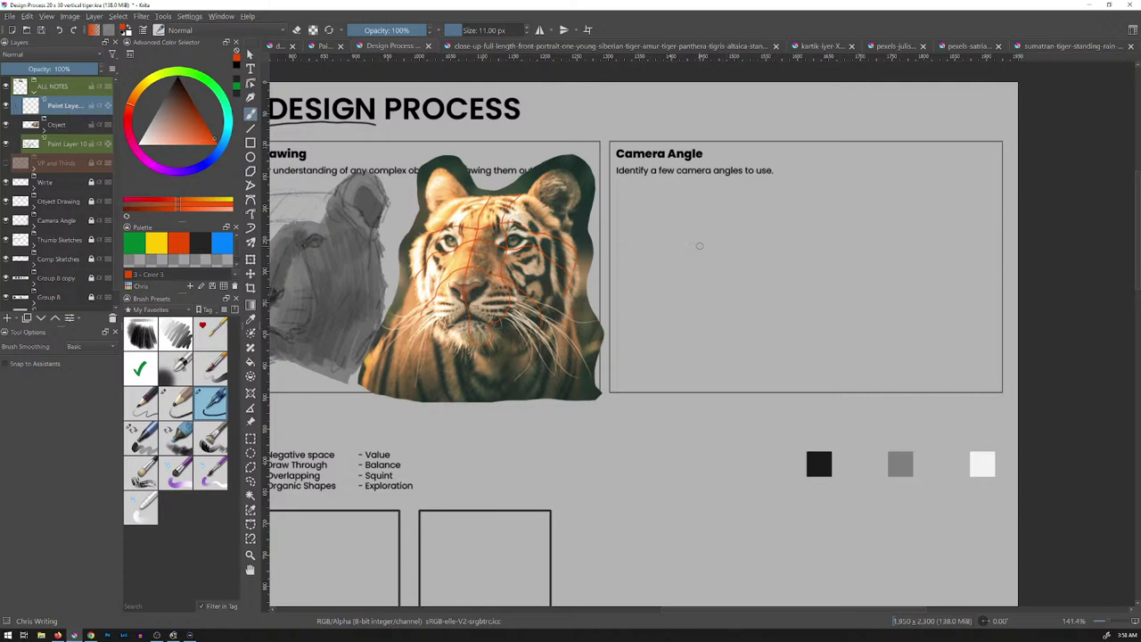
Shrink the brush to 5 px, set black as the colour, and bring up the standing-tiger photo
{"action": "key", "text": "bracketleft"}
{"action": "key", "text": "bracketleft"}
{"action": "key", "text": "bracketleft"}
{"action": "key", "text": "bracketleft"}
{"action": "key", "text": "bracketleft"}
{"action": "key", "text": "bracketleft"}
{"action": "mouse_move", "coordinate": [676, 247]}
{"action": "left_mouse_down"}
{"action": "mouse_move", "coordinate": [700, 212]}
{"action": "mouse_move", "coordinate": [754, 251]}
{"action": "left_mouse_up"}
{"action": "key", "text": "ctrl+z"}
{"action": "key", "text": "d"}
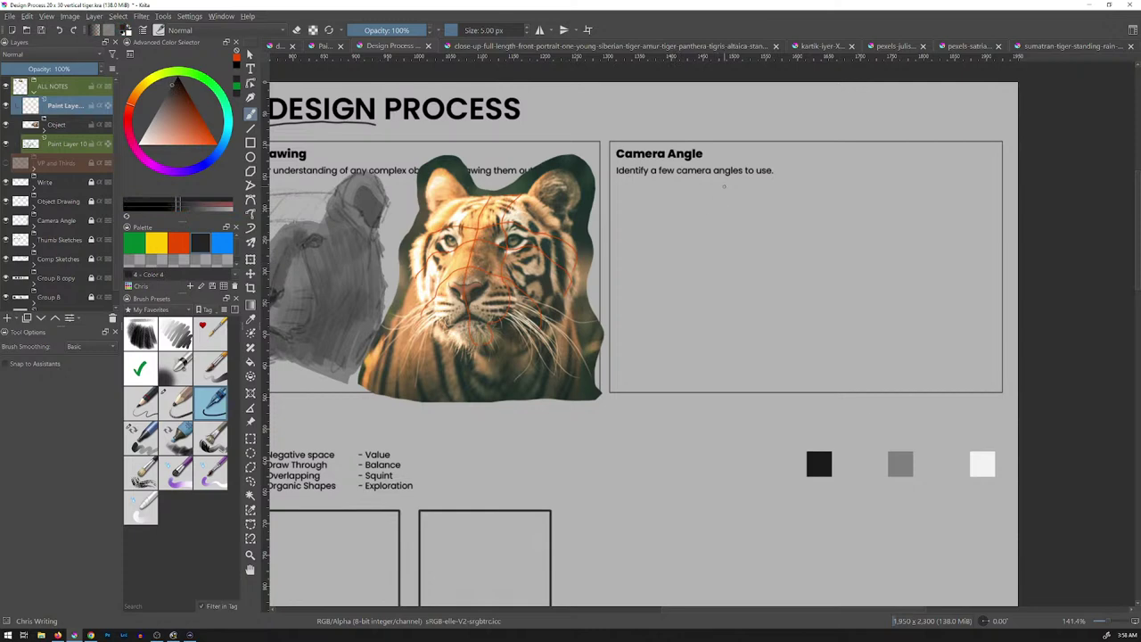
{"action": "left_click", "coordinate": [650, 46]}
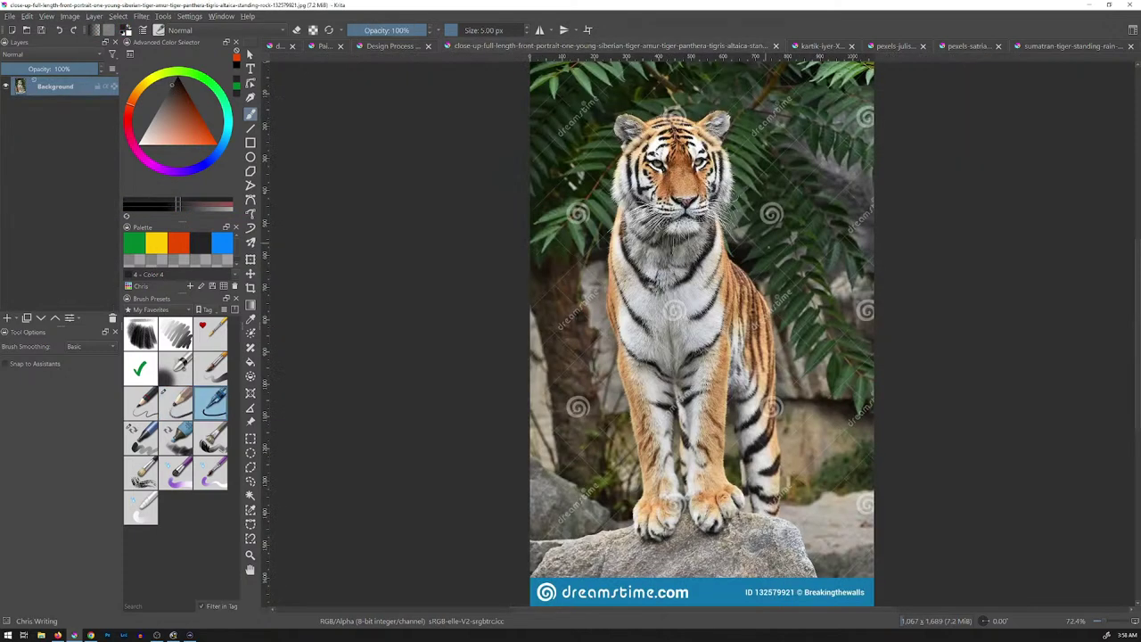
Cycle through the tiger photo tabs to the Sumatran standing tiger and pick Freehand Selection
{"action": "left_click", "coordinate": [811, 47]}
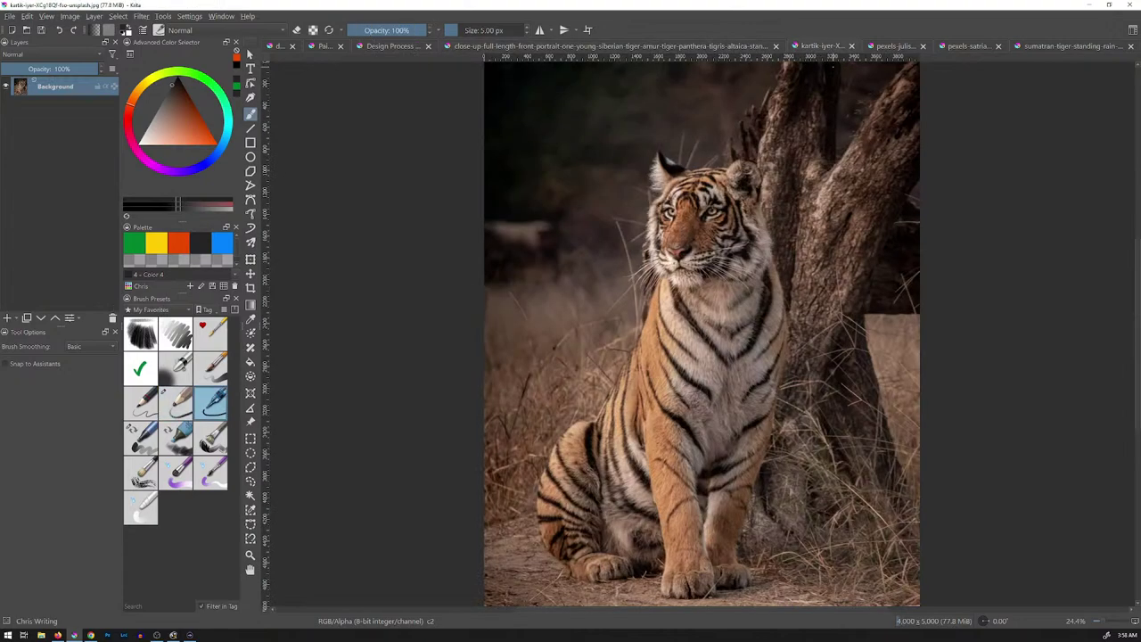
{"action": "left_click", "coordinate": [891, 46]}
{"action": "left_click", "coordinate": [967, 46]}
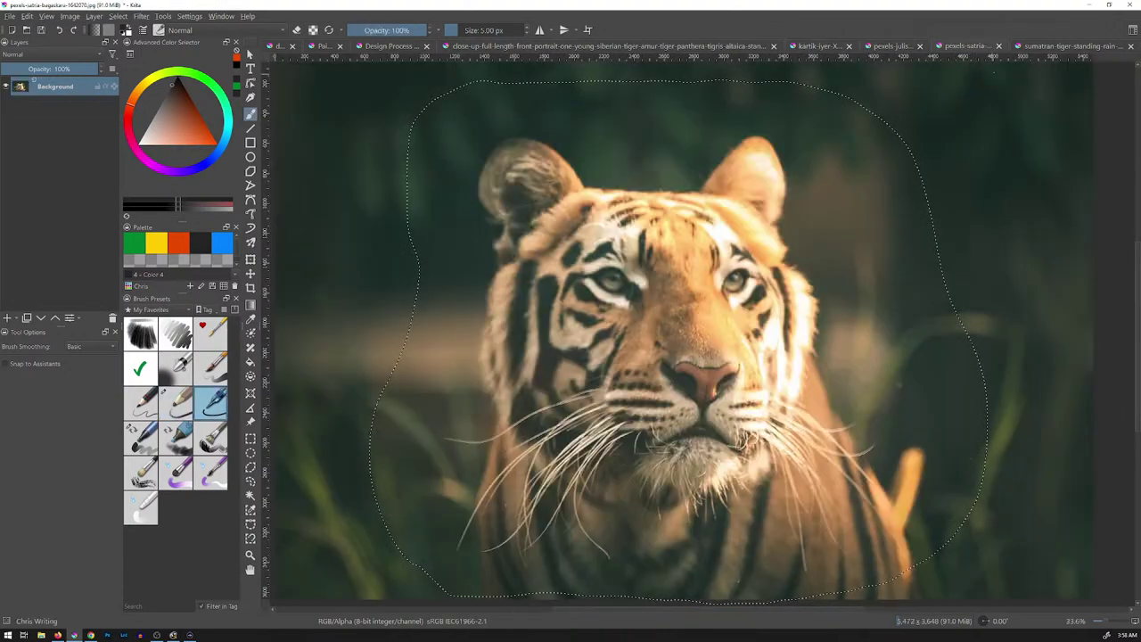
{"action": "left_click", "coordinate": [1065, 45]}
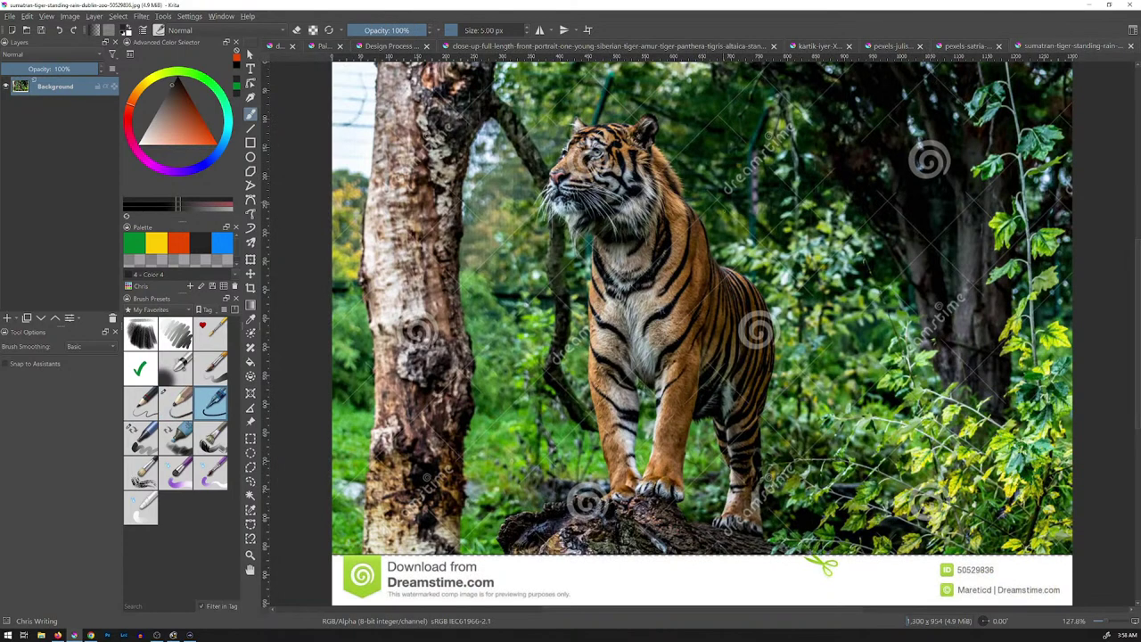
{"action": "key", "text": "ctrl+r"}
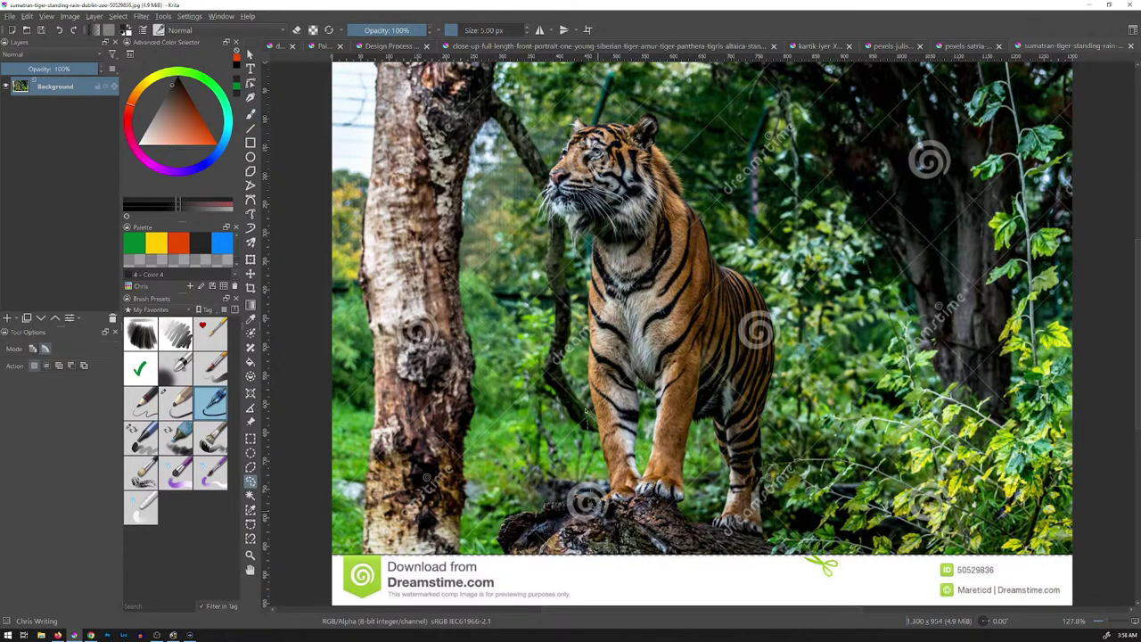
Lasso around the standing tiger's chest, mane and hind leg, then return to the Design Process sheet
{"action": "mouse_move", "coordinate": [585, 258]}
{"action": "left_mouse_down"}
{"action": "mouse_move", "coordinate": [559, 249]}
{"action": "mouse_move", "coordinate": [559, 233]}
{"action": "mouse_move", "coordinate": [530, 219]}
{"action": "mouse_move", "coordinate": [550, 139]}
{"action": "mouse_move", "coordinate": [578, 103]}
{"action": "mouse_move", "coordinate": [606, 116]}
{"action": "mouse_move", "coordinate": [639, 103]}
{"action": "mouse_move", "coordinate": [672, 118]}
{"action": "mouse_move", "coordinate": [669, 144]}
{"action": "mouse_move", "coordinate": [733, 263]}
{"action": "mouse_move", "coordinate": [756, 282]}
{"action": "left_mouse_up"}
{"action": "mouse_move", "coordinate": [786, 353]}
{"action": "left_mouse_down"}
{"action": "mouse_move", "coordinate": [779, 456]}
{"action": "mouse_move", "coordinate": [786, 441]}
{"action": "left_mouse_up"}
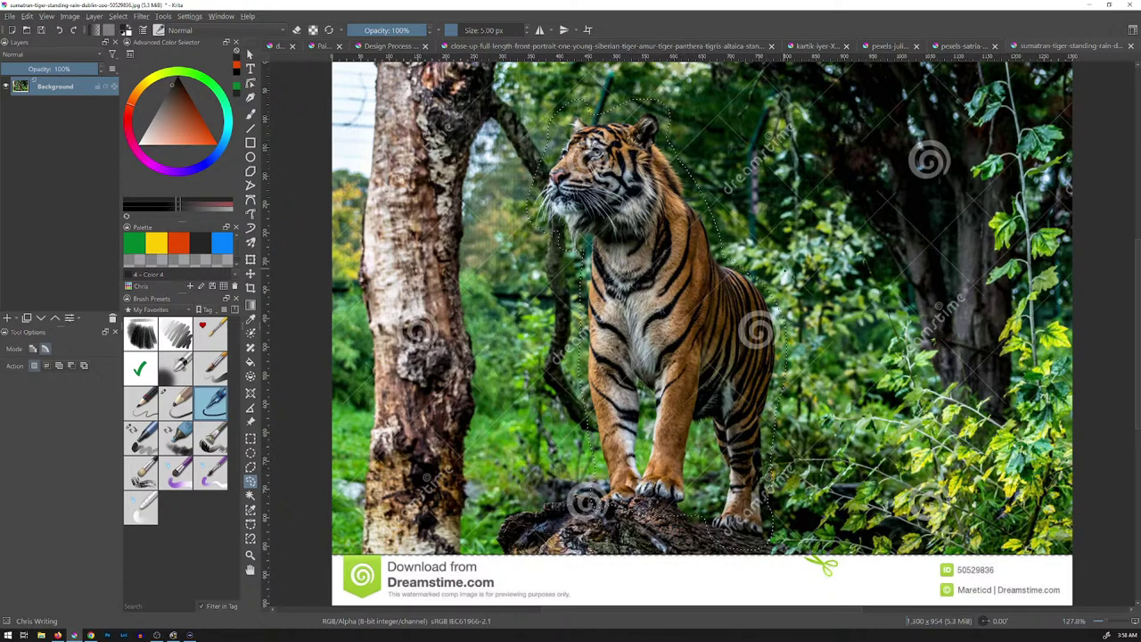
{"action": "left_click", "coordinate": [396, 46]}
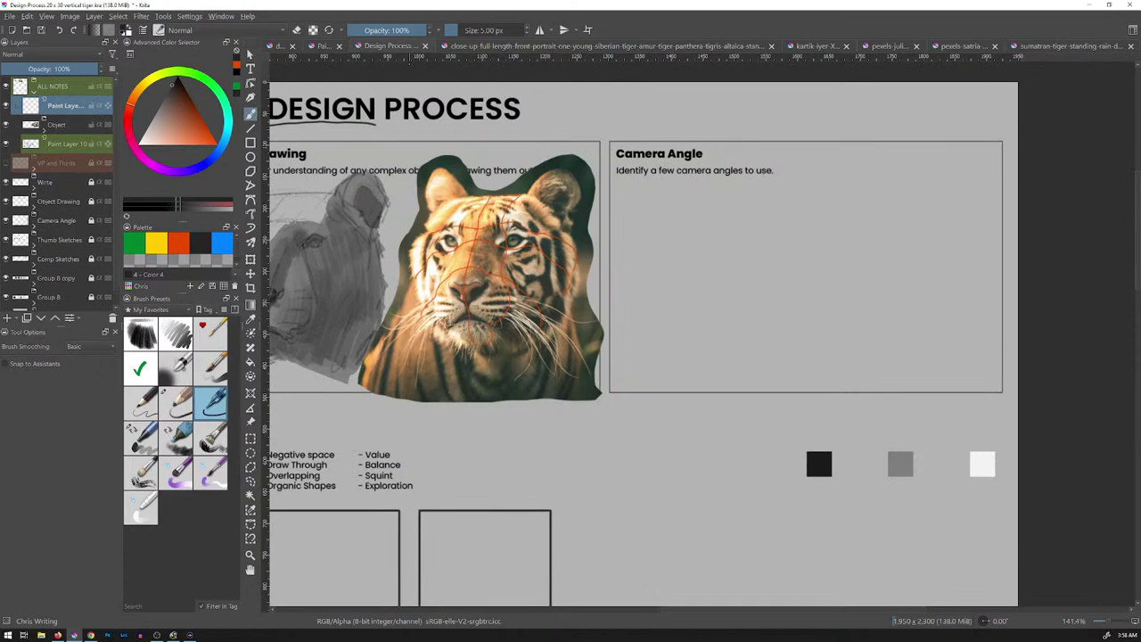
Paste the tiger cut-out as a layer, scale it down and place it in the Camera Angle box
{"action": "key", "text": "ctrl+v"}
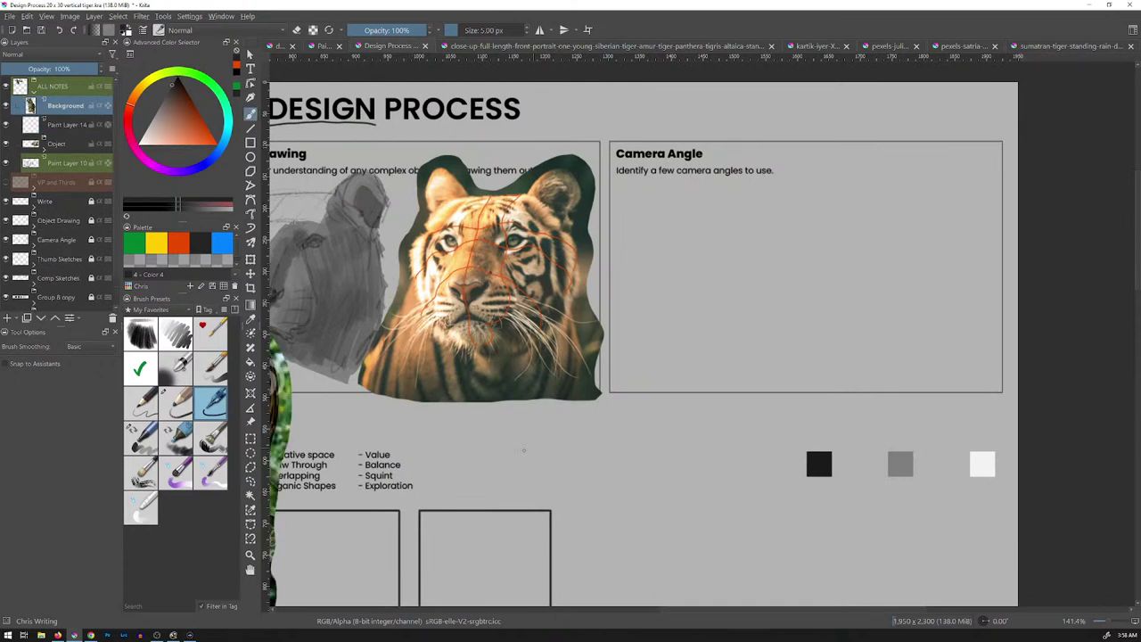
{"action": "key", "text": "t"}
{"action": "left_click_drag", "start_coordinate": [420, 445], "coordinate": [853, 393]}
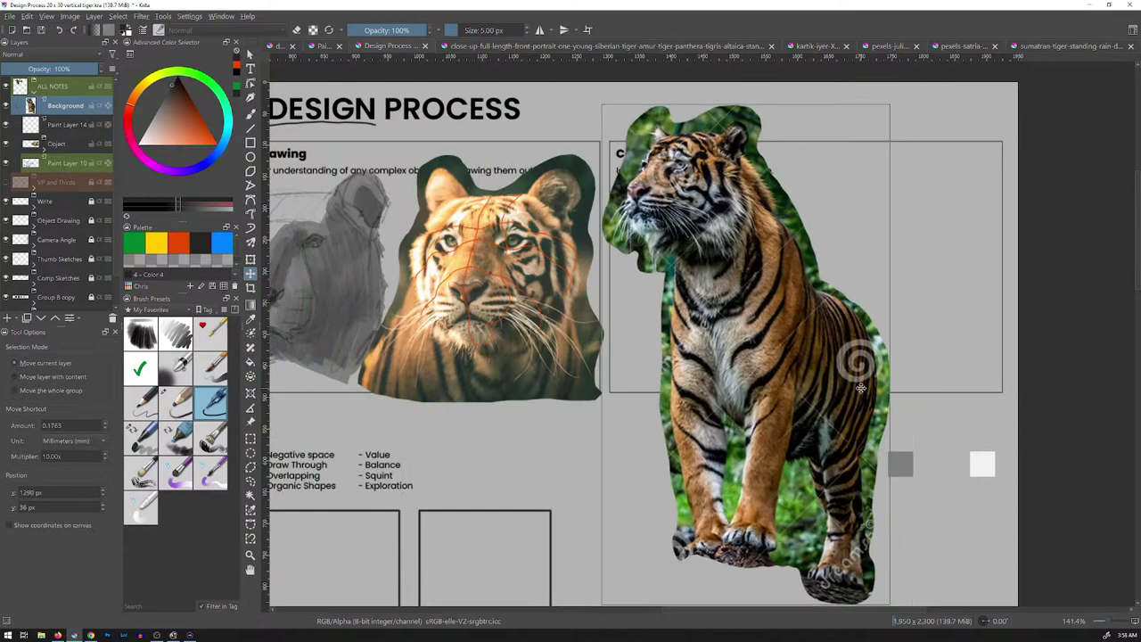
{"action": "key", "text": "ctrl+t"}
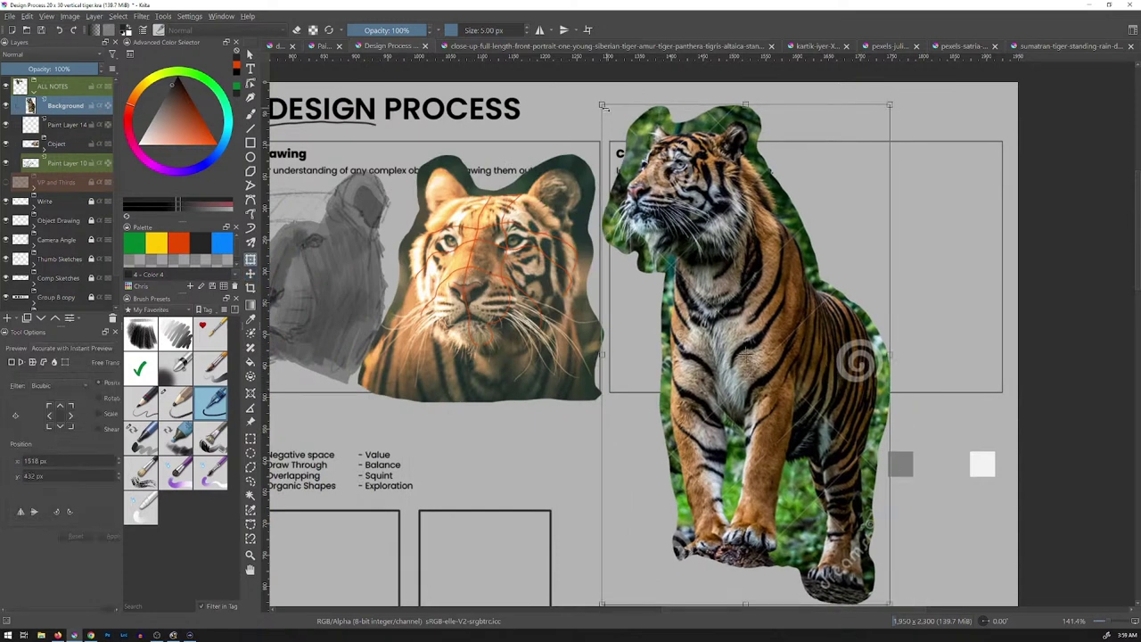
{"action": "left_click_drag", "start_coordinate": [601, 105], "coordinate": [752, 347]}
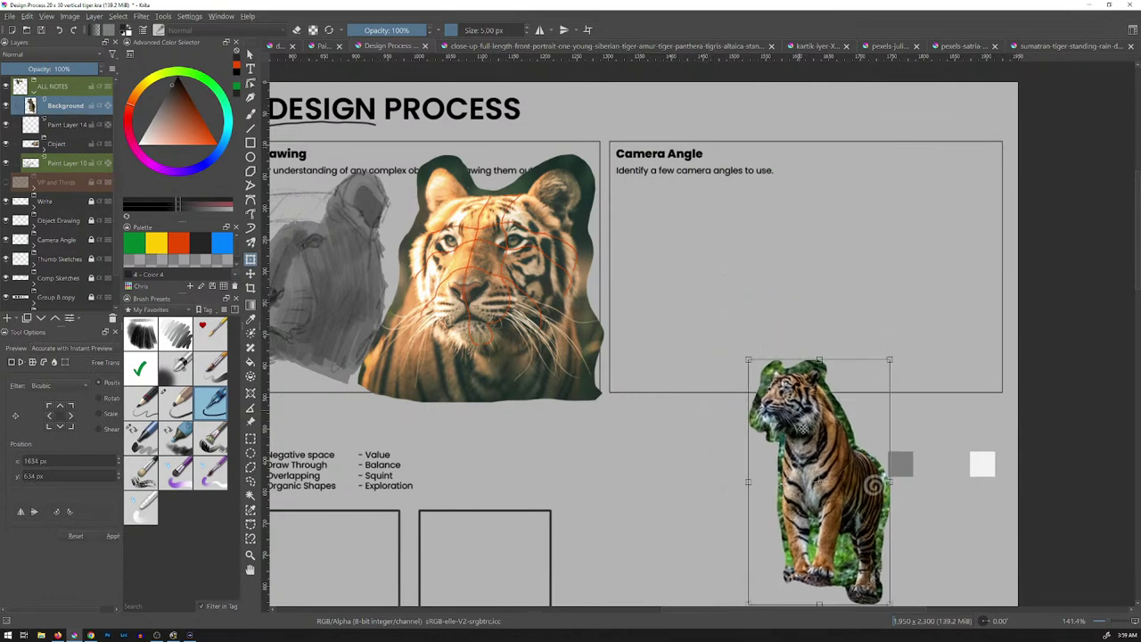
{"action": "left_click_drag", "start_coordinate": [801, 453], "coordinate": [866, 247]}
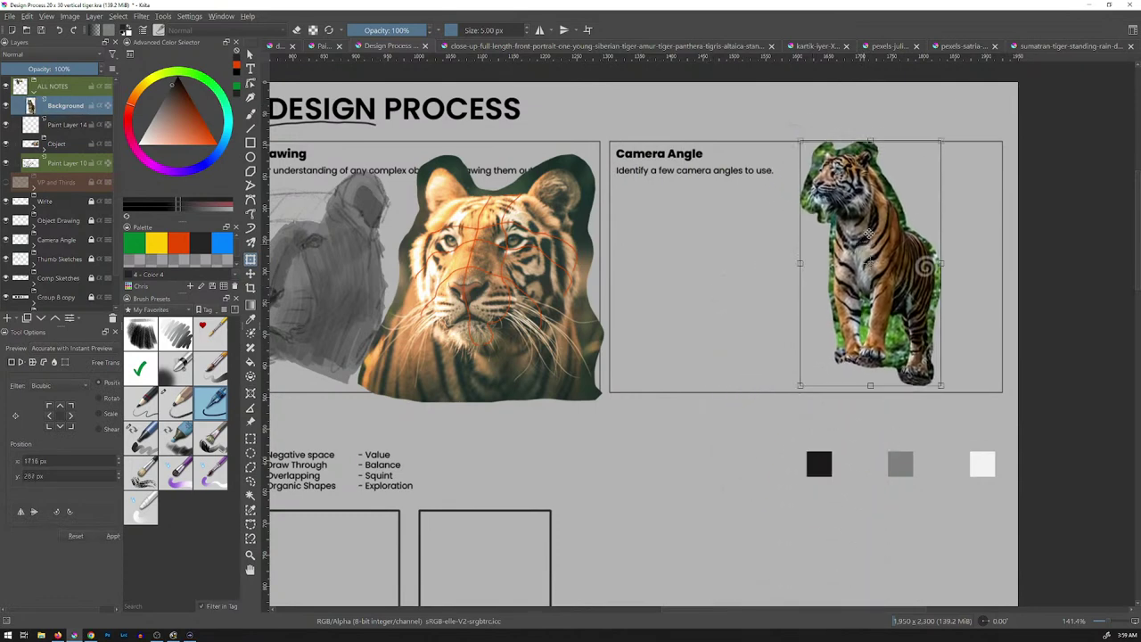
{"action": "key", "text": "Return"}
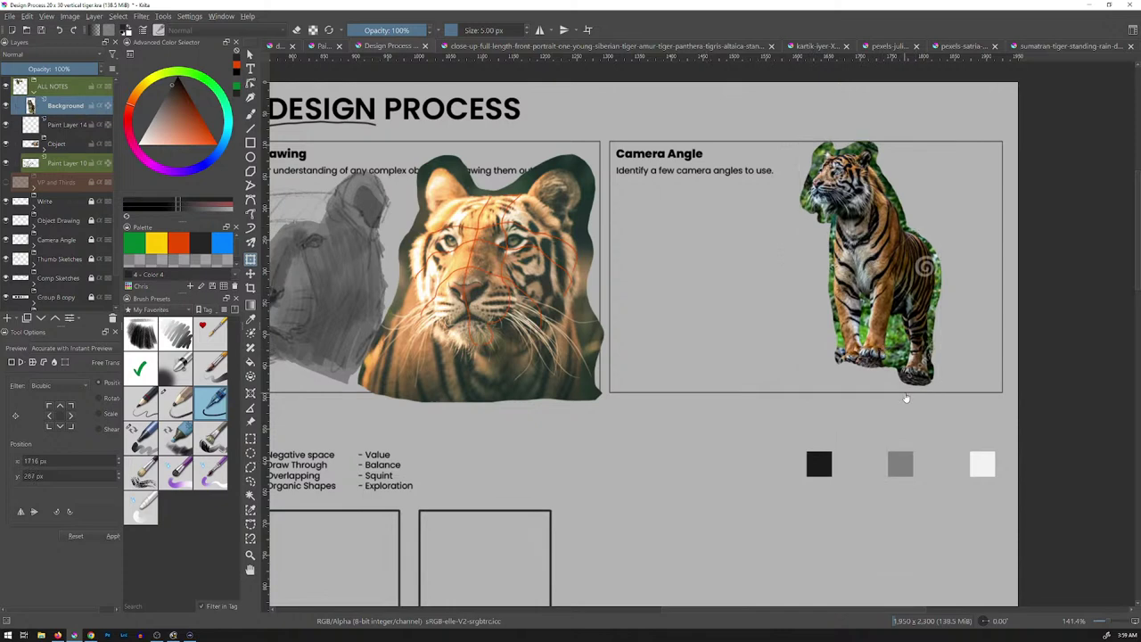
Nudge the tiger's position in the box and move the paint layer above it
{"action": "left_click", "coordinate": [871, 228]}
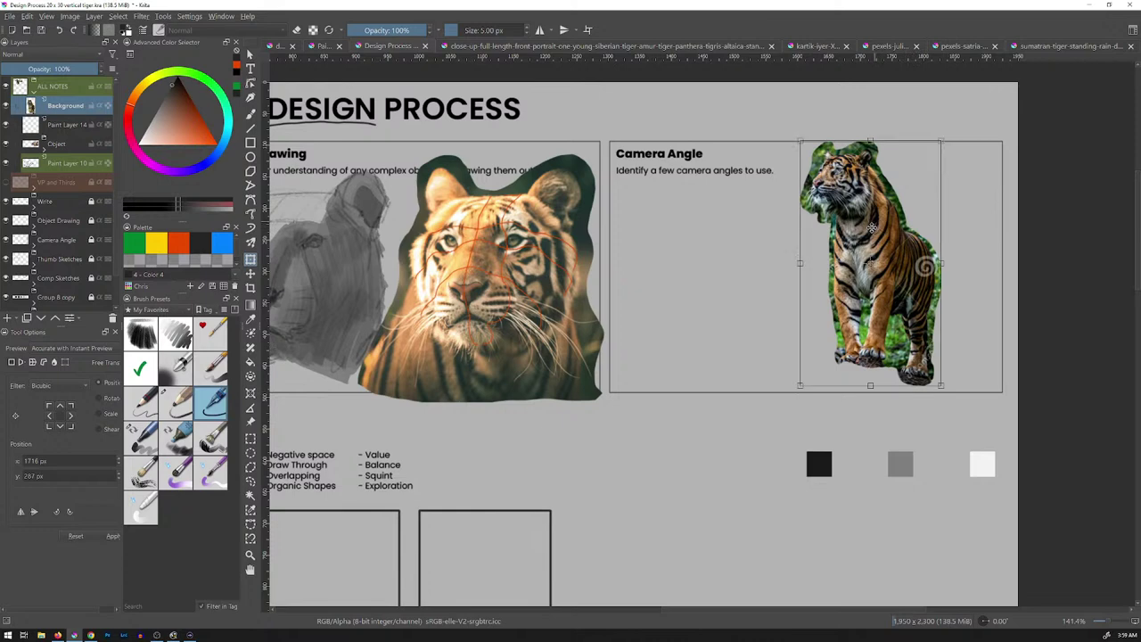
{"action": "mouse_move", "coordinate": [814, 260]}
{"action": "left_mouse_down"}
{"action": "mouse_move", "coordinate": [641, 240]}
{"action": "mouse_move", "coordinate": [852, 231]}
{"action": "left_mouse_up"}
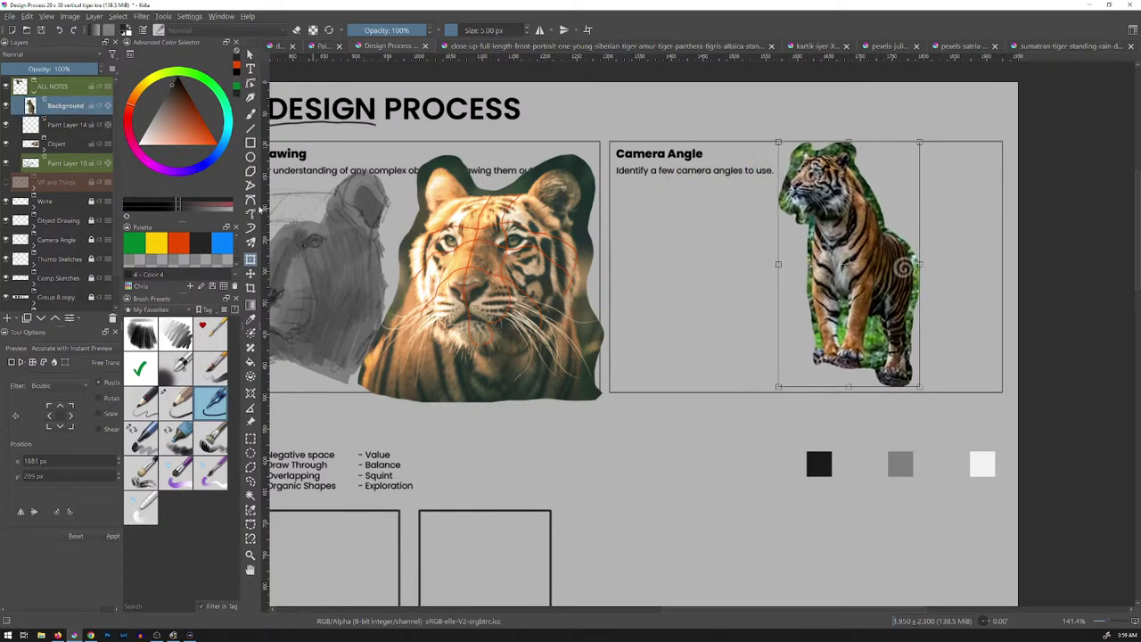
{"action": "left_click", "coordinate": [79, 127]}
{"action": "left_click", "coordinate": [55, 317]}
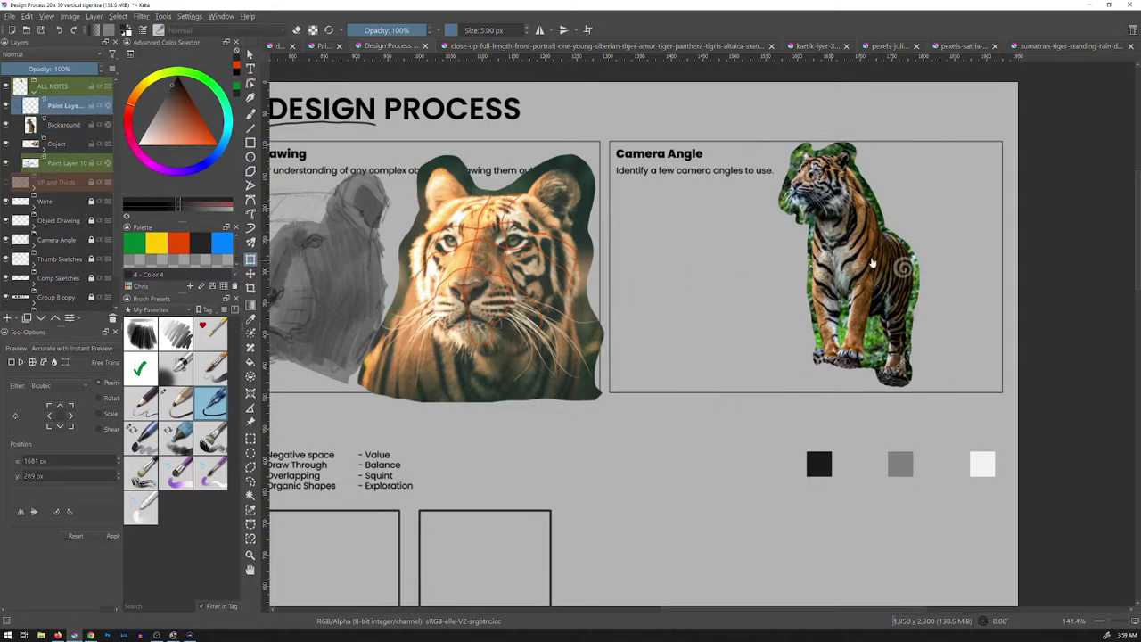
Handwrite the notes 'Below' and 'Heroic' in black under the box description
{"action": "key", "text": "b"}
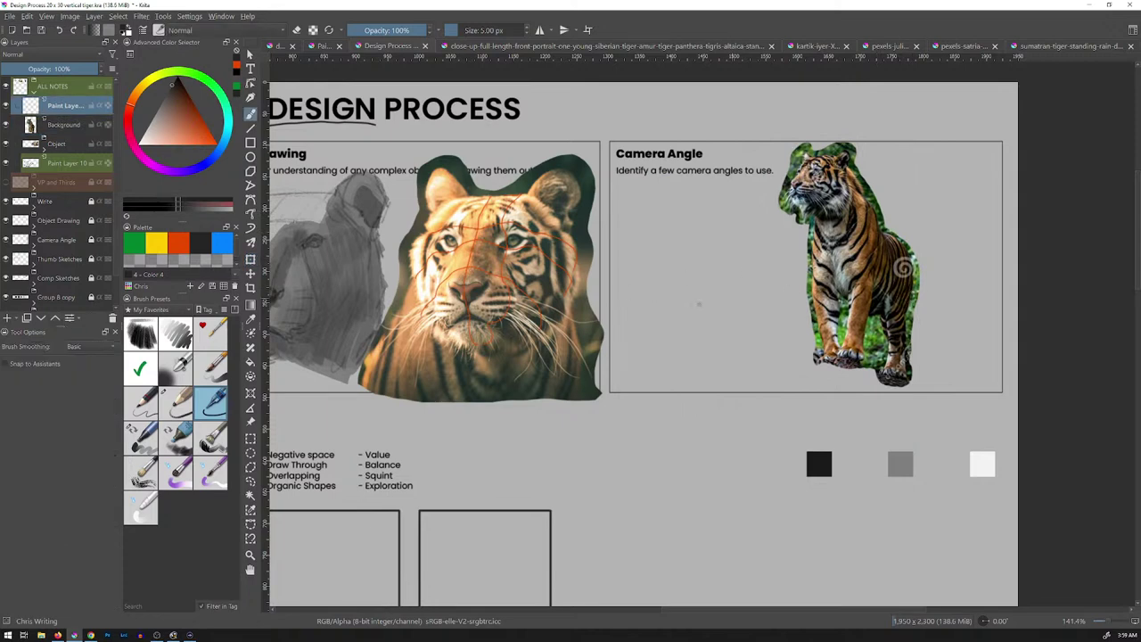
{"action": "left_click", "coordinate": [178, 241]}
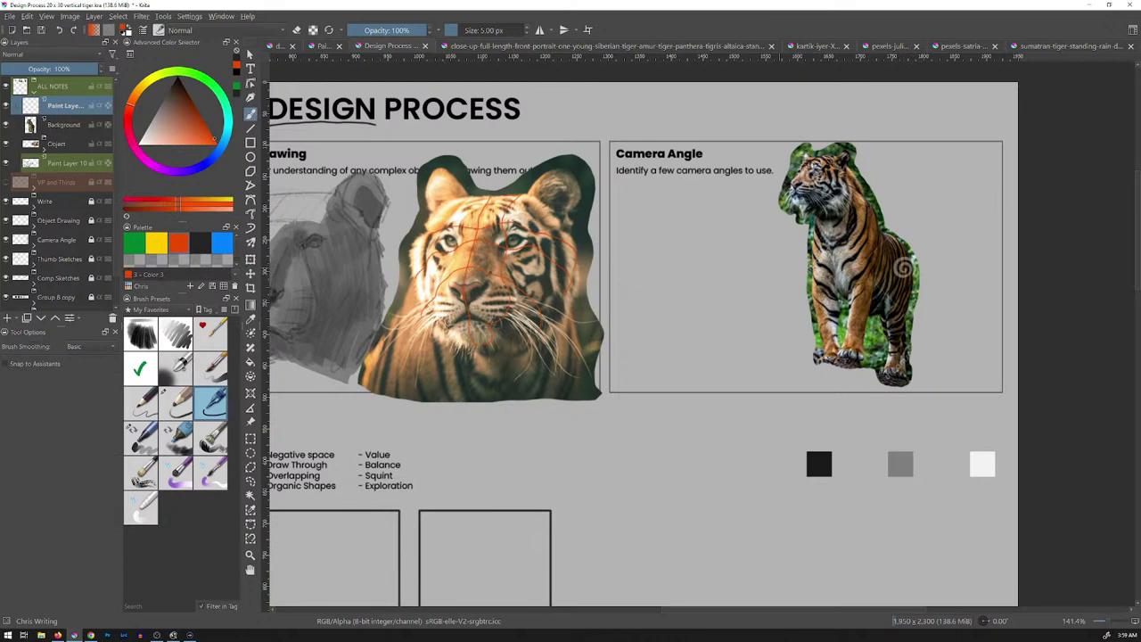
{"action": "left_click", "coordinate": [199, 242]}
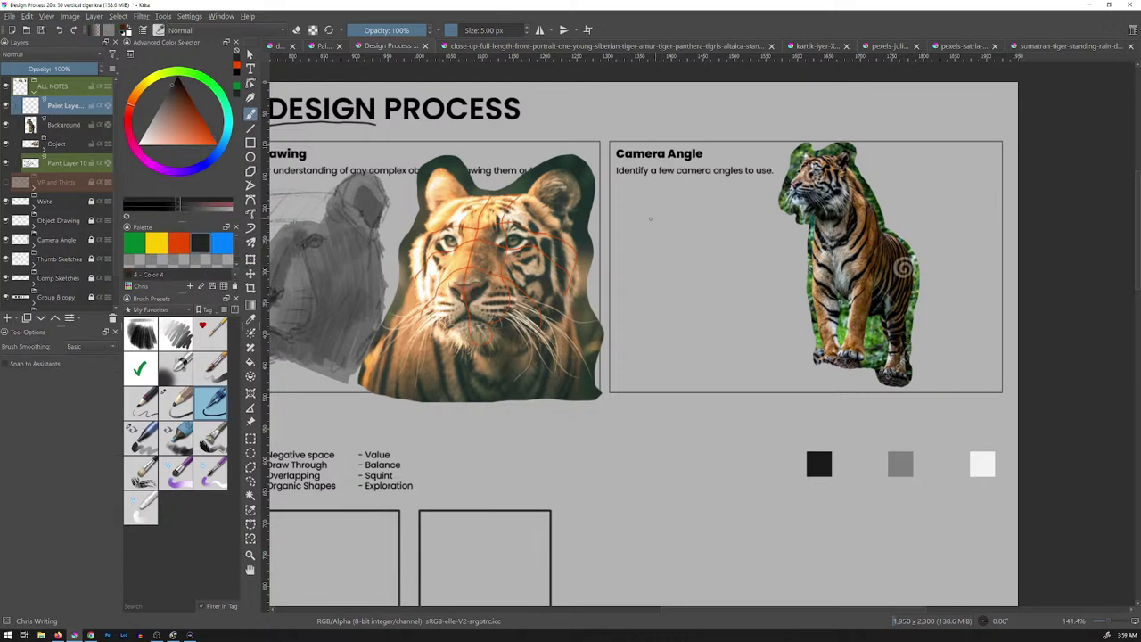
{"action": "mouse_move", "coordinate": [631, 206]}
{"action": "left_mouse_down"}
{"action": "mouse_move", "coordinate": [635, 219]}
{"action": "mouse_move", "coordinate": [671, 211]}
{"action": "mouse_move", "coordinate": [637, 247]}
{"action": "mouse_move", "coordinate": [668, 241]}
{"action": "left_mouse_up"}
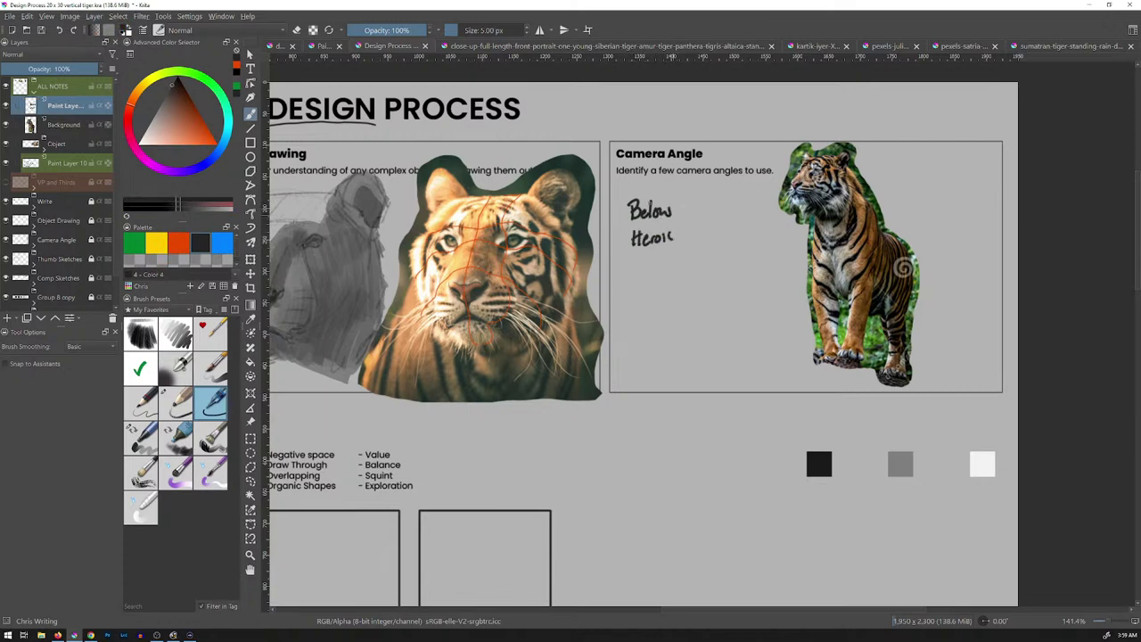
Draw orange perspective lines beside the tiger's back, along its left side and under its feet
{"action": "left_click", "coordinate": [178, 244]}
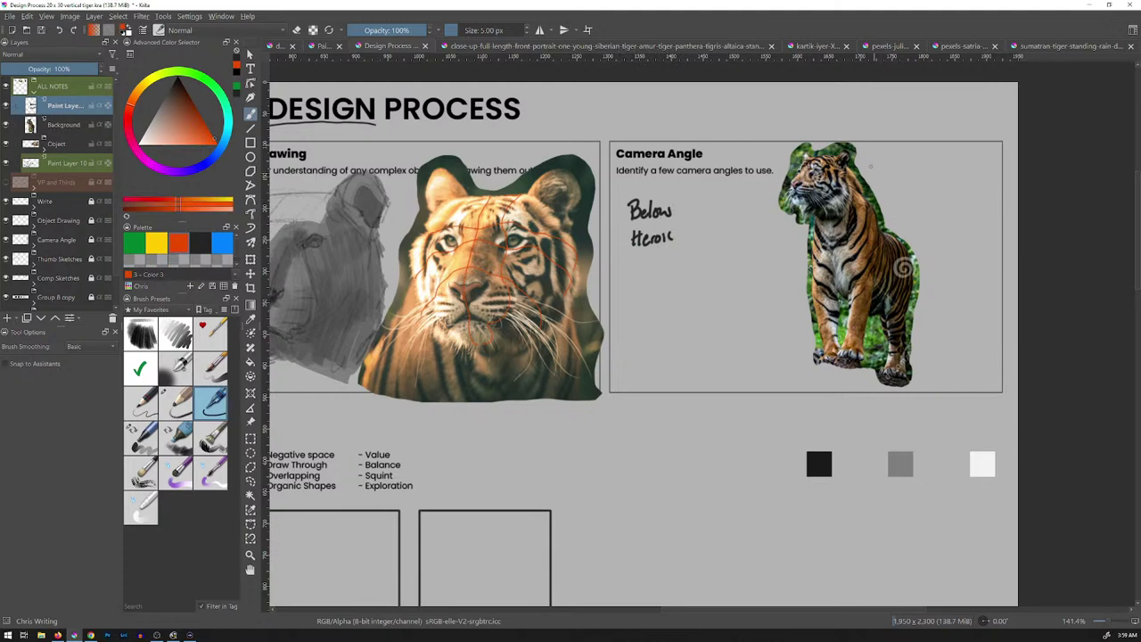
{"action": "left_click_drag", "start_coordinate": [868, 159], "coordinate": [936, 266]}
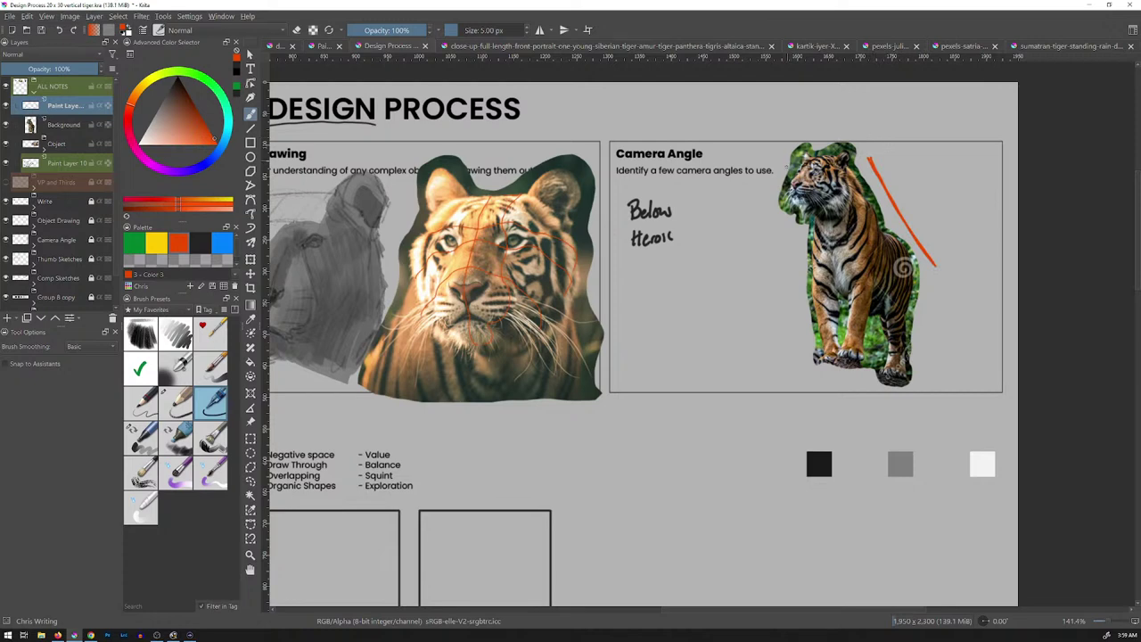
{"action": "left_click_drag", "start_coordinate": [784, 148], "coordinate": [806, 357]}
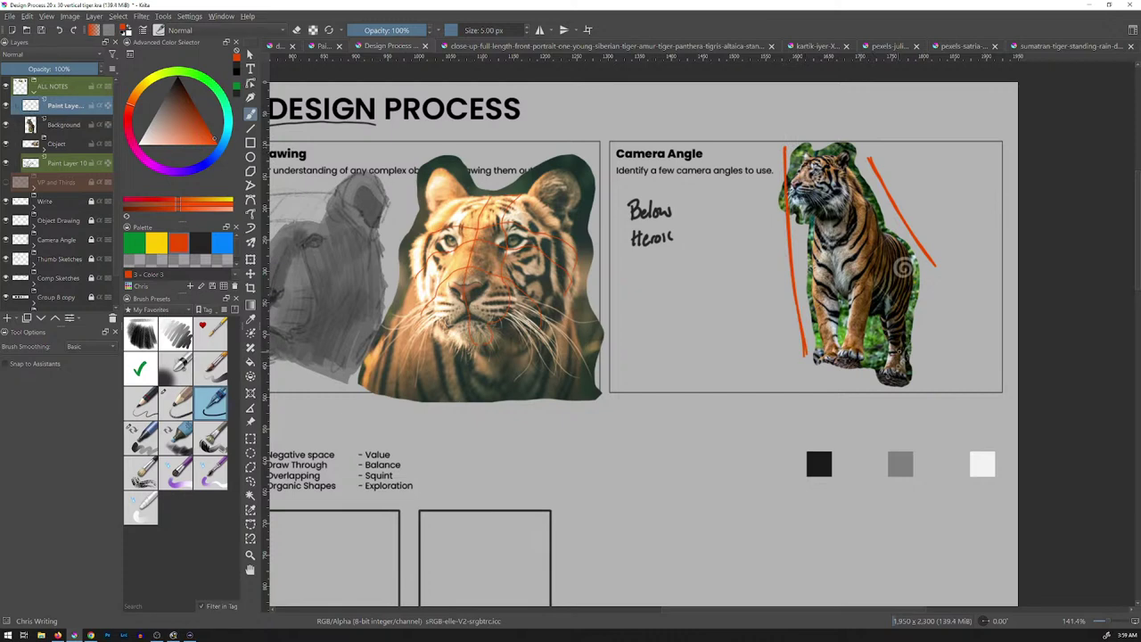
{"action": "left_click_drag", "start_coordinate": [808, 358], "coordinate": [908, 397]}
{"action": "left_click", "coordinate": [201, 249]}
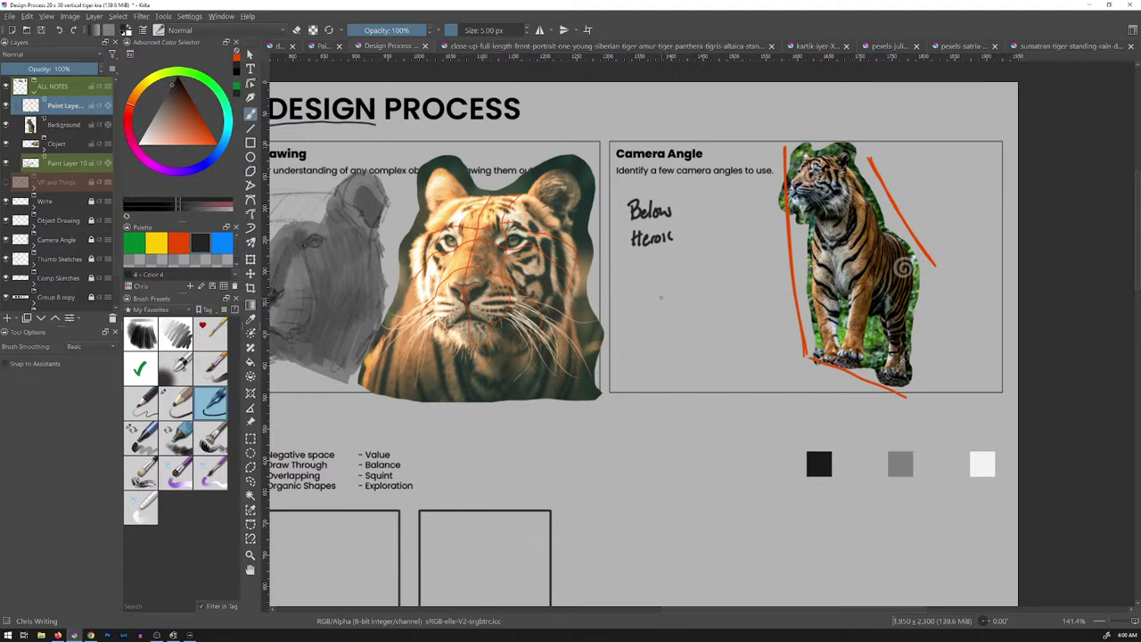
Sketch a square, then its perspective variants: a tapered quadrilateral, a flattened trapezoid and a triangle
{"action": "mouse_move", "coordinate": [649, 278]}
{"action": "left_mouse_down"}
{"action": "mouse_move", "coordinate": [649, 312]}
{"action": "mouse_move", "coordinate": [693, 280]}
{"action": "mouse_move", "coordinate": [694, 326]}
{"action": "left_mouse_up"}
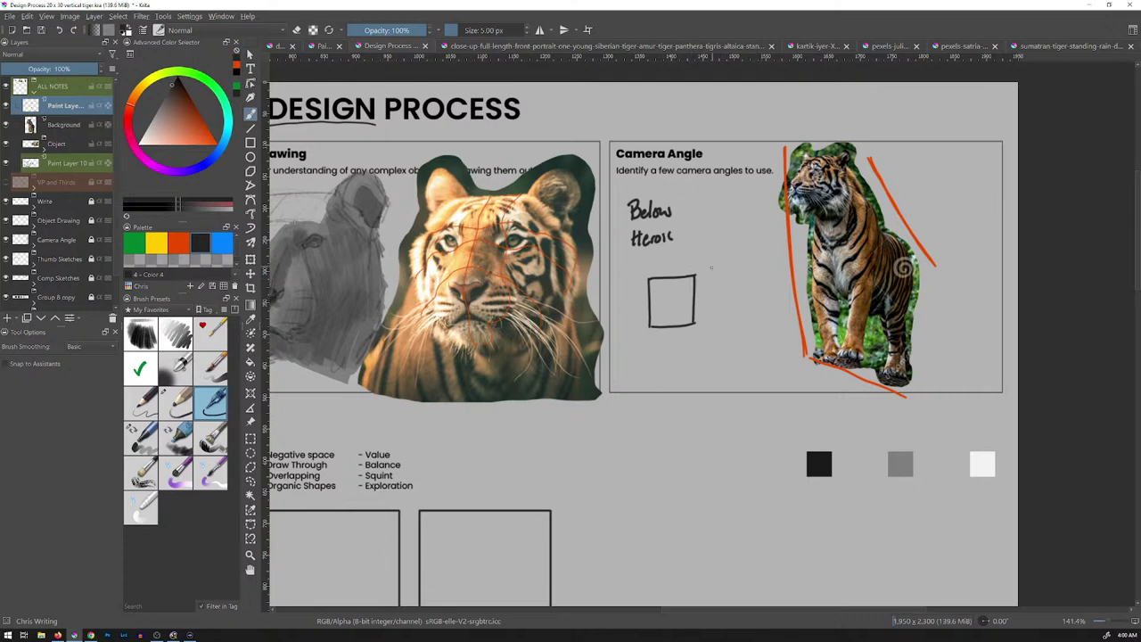
{"action": "mouse_move", "coordinate": [705, 277]}
{"action": "left_mouse_down"}
{"action": "mouse_move", "coordinate": [718, 263]}
{"action": "mouse_move", "coordinate": [718, 334]}
{"action": "left_mouse_up"}
{"action": "mouse_move", "coordinate": [719, 262]}
{"action": "left_mouse_down"}
{"action": "mouse_move", "coordinate": [758, 312]}
{"action": "mouse_move", "coordinate": [717, 336]}
{"action": "mouse_move", "coordinate": [754, 308]}
{"action": "left_mouse_up"}
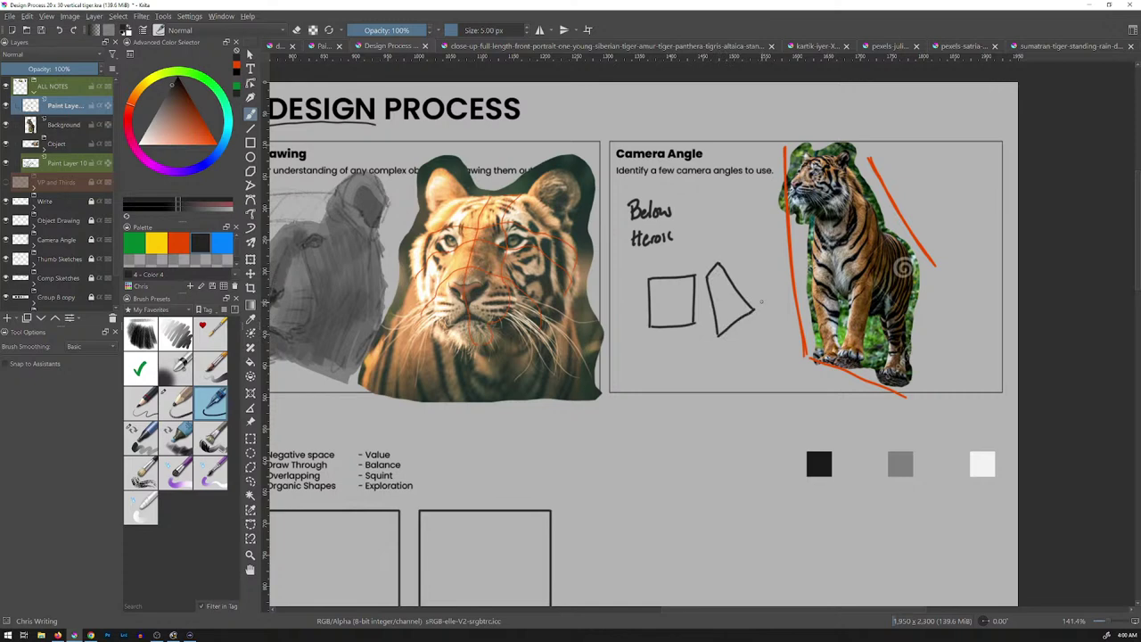
{"action": "mouse_move", "coordinate": [663, 337]}
{"action": "left_mouse_down"}
{"action": "mouse_move", "coordinate": [690, 334]}
{"action": "mouse_move", "coordinate": [619, 369]}
{"action": "mouse_move", "coordinate": [722, 364]}
{"action": "left_mouse_up"}
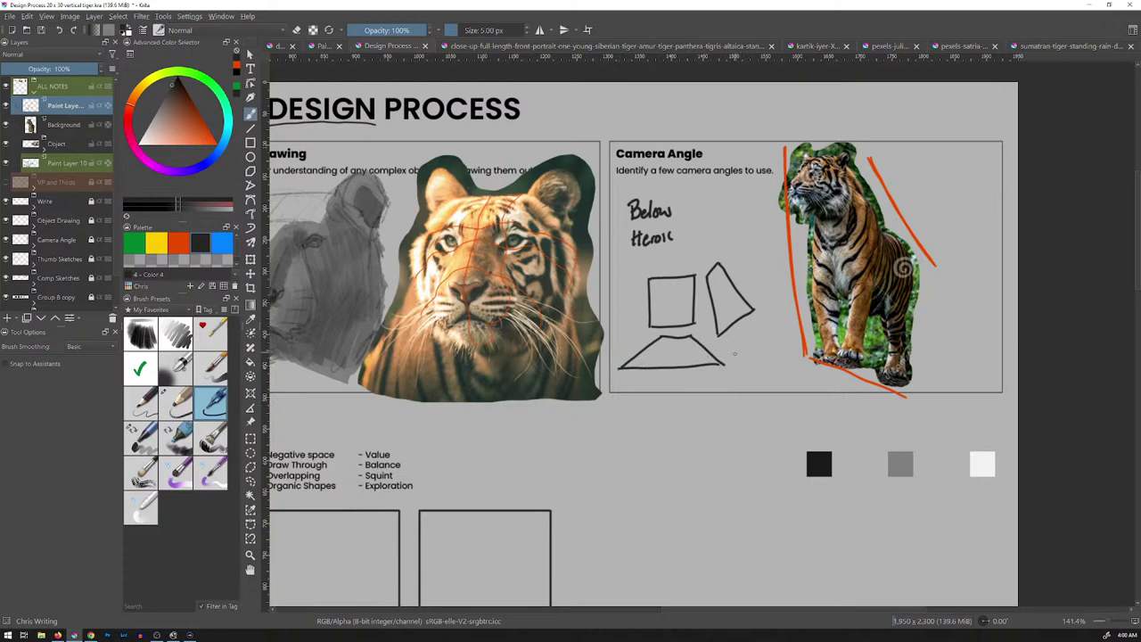
{"action": "mouse_move", "coordinate": [729, 367]}
{"action": "left_mouse_down"}
{"action": "mouse_move", "coordinate": [764, 305]}
{"action": "mouse_move", "coordinate": [769, 361]}
{"action": "left_mouse_up"}
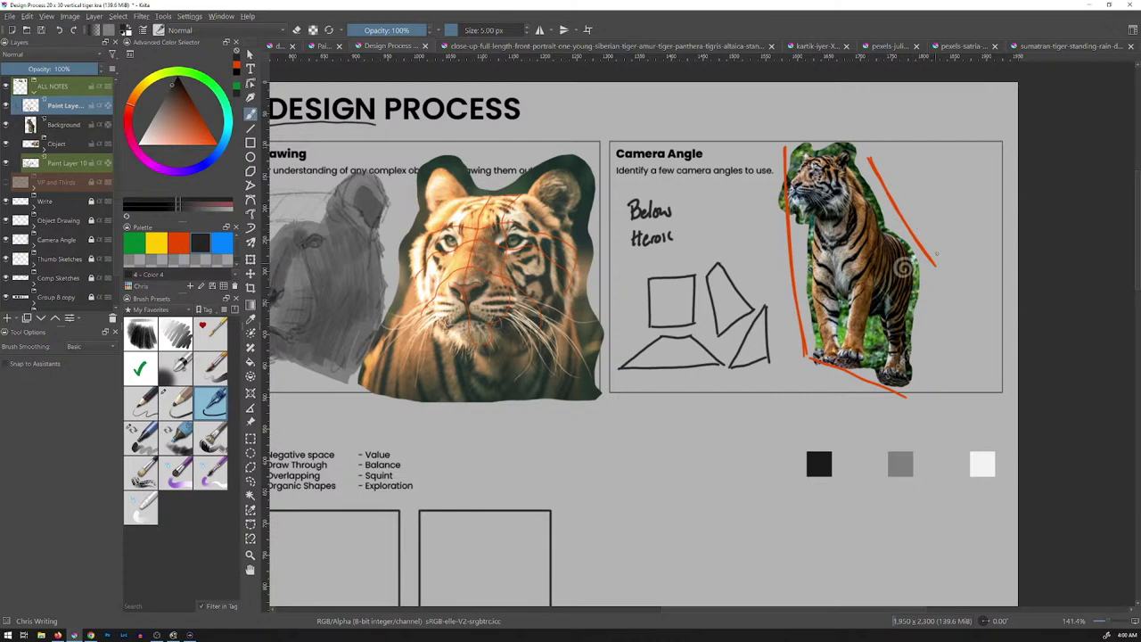
Handwrite 'Sharp Angles = Danger' beside the standing tiger
{"action": "mouse_move", "coordinate": [915, 148]}
{"action": "left_mouse_down"}
{"action": "mouse_move", "coordinate": [908, 162]}
{"action": "mouse_move", "coordinate": [940, 151]}
{"action": "left_mouse_up"}
{"action": "mouse_move", "coordinate": [941, 168]}
{"action": "left_mouse_down"}
{"action": "mouse_move", "coordinate": [958, 148]}
{"action": "mouse_move", "coordinate": [964, 162]}
{"action": "mouse_move", "coordinate": [971, 153]}
{"action": "left_mouse_up"}
{"action": "mouse_move", "coordinate": [976, 154]}
{"action": "left_mouse_down"}
{"action": "mouse_move", "coordinate": [973, 170]}
{"action": "mouse_move", "coordinate": [978, 160]}
{"action": "left_mouse_up"}
{"action": "left_click_drag", "start_coordinate": [981, 156], "coordinate": [990, 162]}
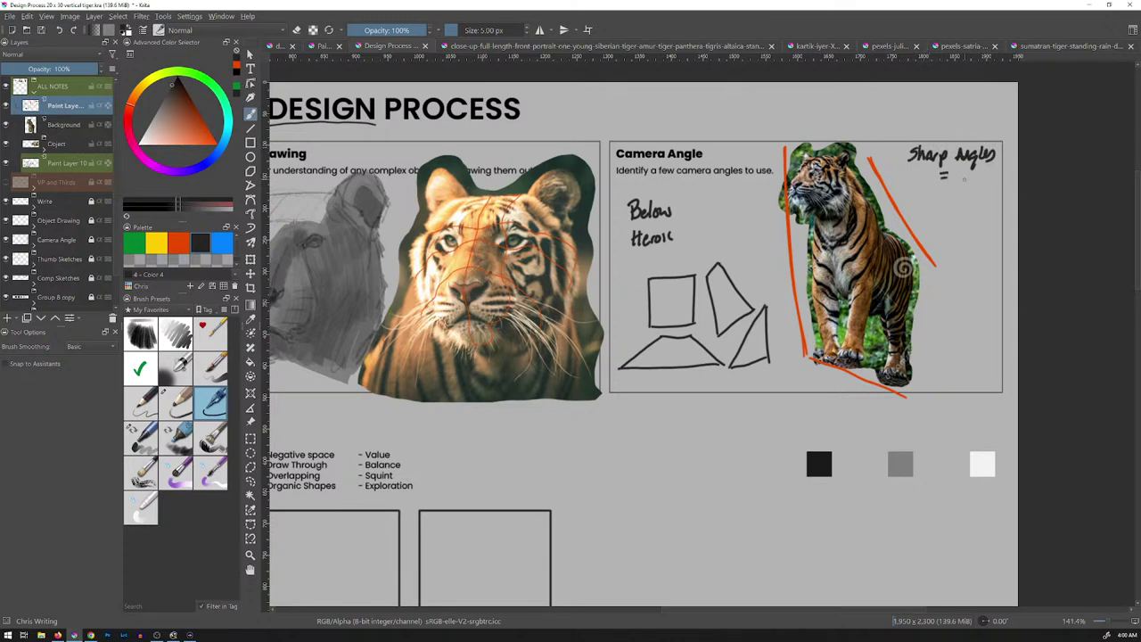
{"action": "mouse_move", "coordinate": [927, 187]}
{"action": "left_mouse_down"}
{"action": "mouse_move", "coordinate": [928, 203]}
{"action": "mouse_move", "coordinate": [960, 210]}
{"action": "left_mouse_up"}
{"action": "left_click_drag", "start_coordinate": [970, 196], "coordinate": [986, 187]}
Replace the black line on the tiger's right side with an orange one
{"action": "left_click_drag", "start_coordinate": [926, 274], "coordinate": [920, 371]}
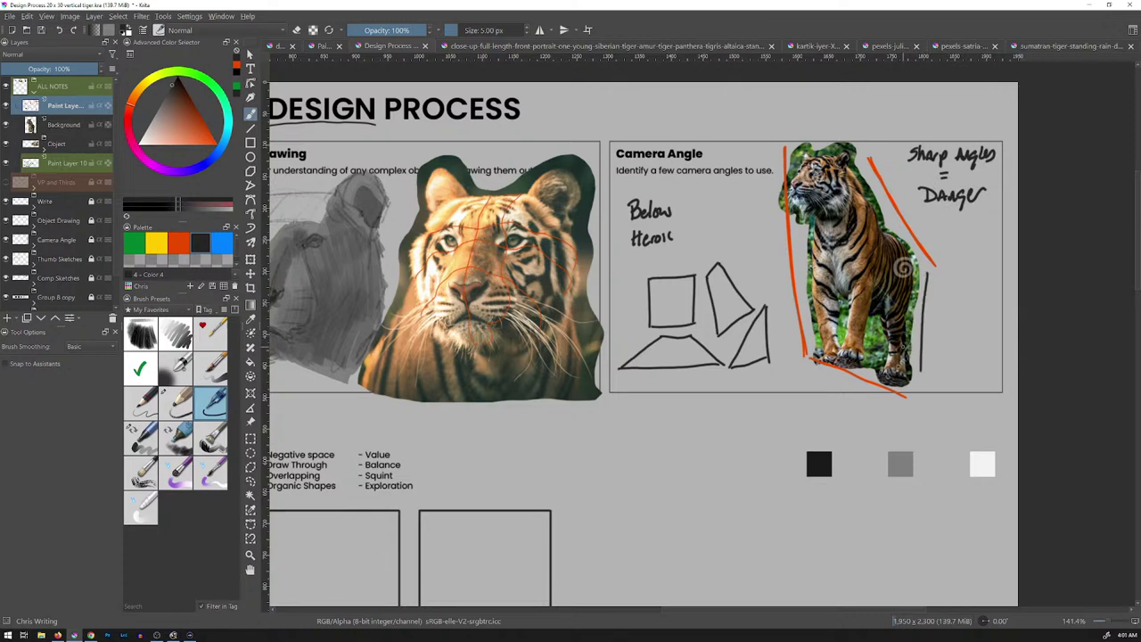
{"action": "key", "text": "ctrl+z"}
{"action": "left_click", "coordinate": [188, 245]}
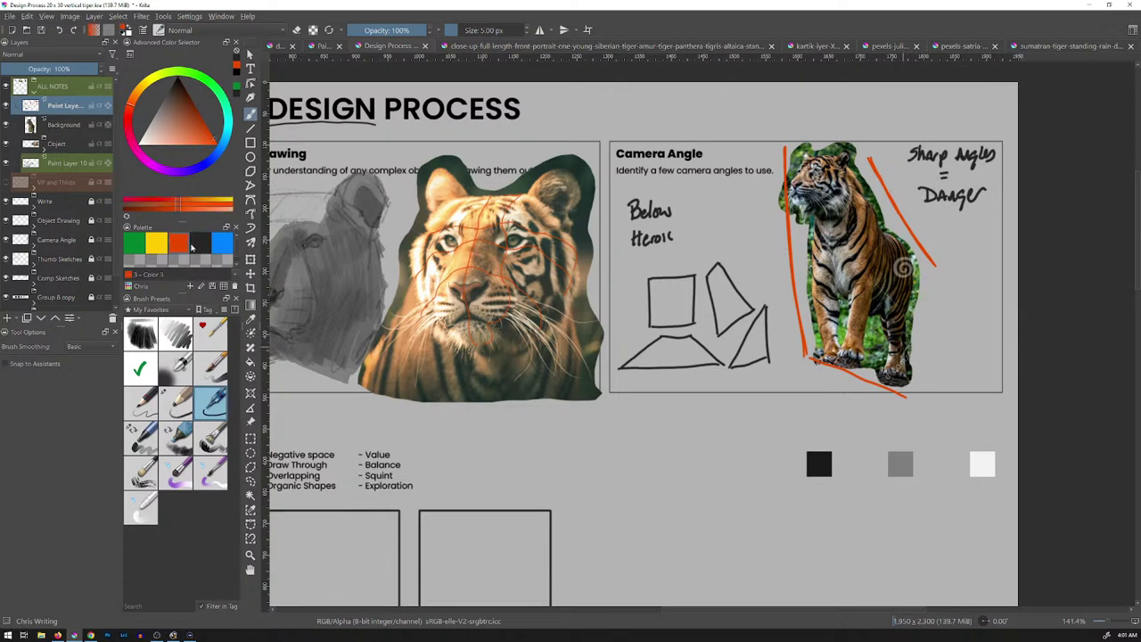
{"action": "left_click_drag", "start_coordinate": [932, 277], "coordinate": [923, 374]}
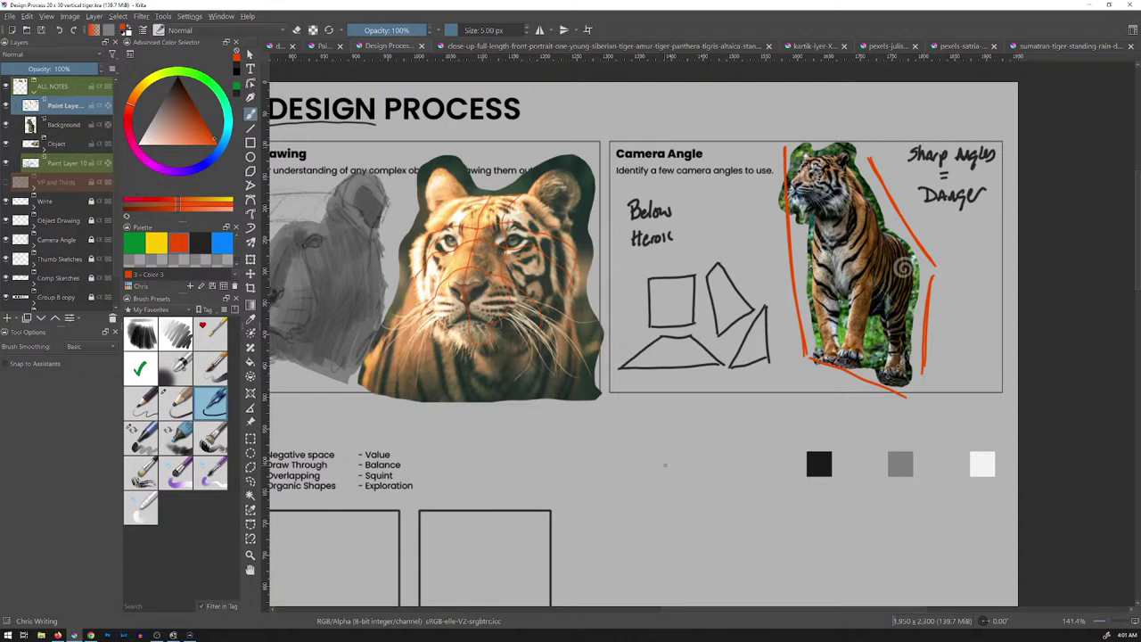
Zoom to 100% on the Write panel and thumbnail boxes, and toggle the thumbnail, Camera Angle and Object Drawing layers
{"action": "key", "text": "1"}
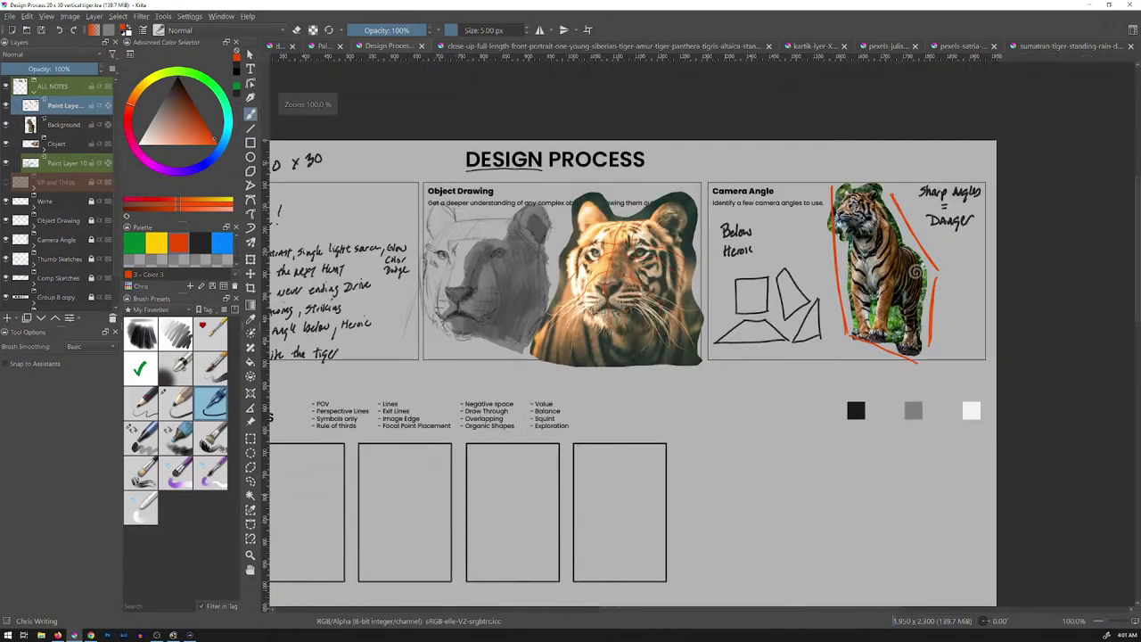
{"action": "left_click_drag", "start_coordinate": [670, 454], "coordinate": [806, 397]}
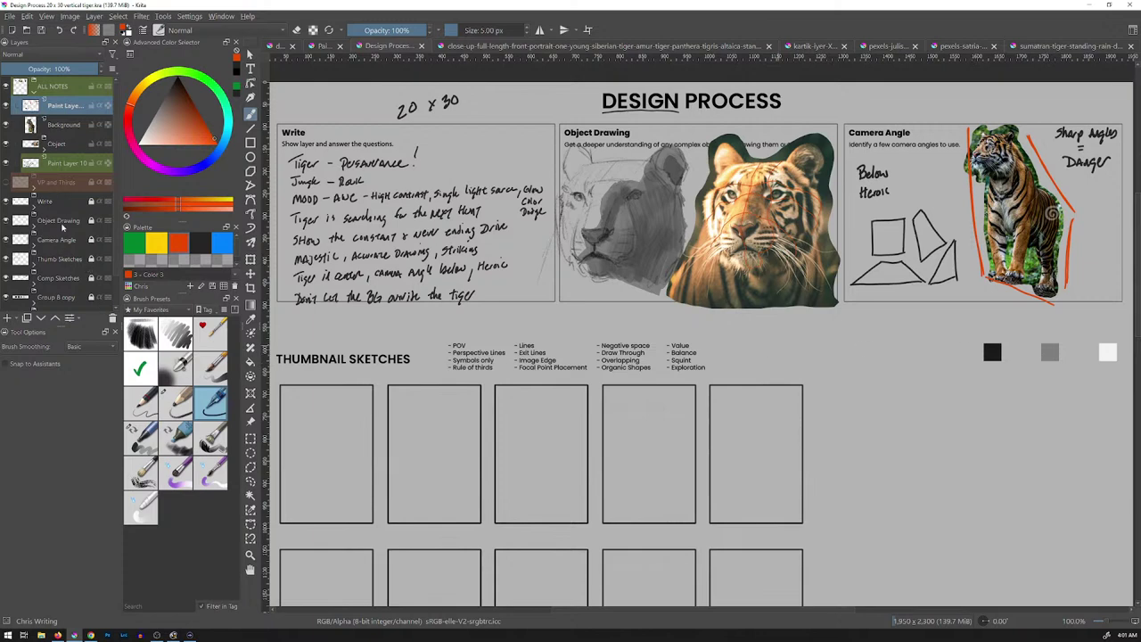
{"action": "left_click", "coordinate": [6, 260]}
{"action": "left_click", "coordinate": [7, 260]}
{"action": "left_click", "coordinate": [6, 243]}
{"action": "left_click", "coordinate": [7, 244]}
{"action": "left_click", "coordinate": [6, 224]}
{"action": "left_click", "coordinate": [7, 224]}
Toggle the Group 8 copy and Comp Sketches layers off and back on
{"action": "left_click", "coordinate": [7, 299]}
{"action": "left_click", "coordinate": [7, 298]}
{"action": "left_click", "coordinate": [7, 298]}
{"action": "left_click", "coordinate": [7, 299]}
{"action": "left_click", "coordinate": [6, 279]}
{"action": "left_click", "coordinate": [7, 281]}
{"action": "left_click", "coordinate": [6, 281]}
{"action": "left_click", "coordinate": [6, 281]}
Toggle the thumbnail sketches and value swatch layers, and select the Group 8 layer
{"action": "scroll", "coordinate": [63, 232], "scroll_direction": "down", "scroll_amount": 2}
{"action": "left_click", "coordinate": [8, 226]}
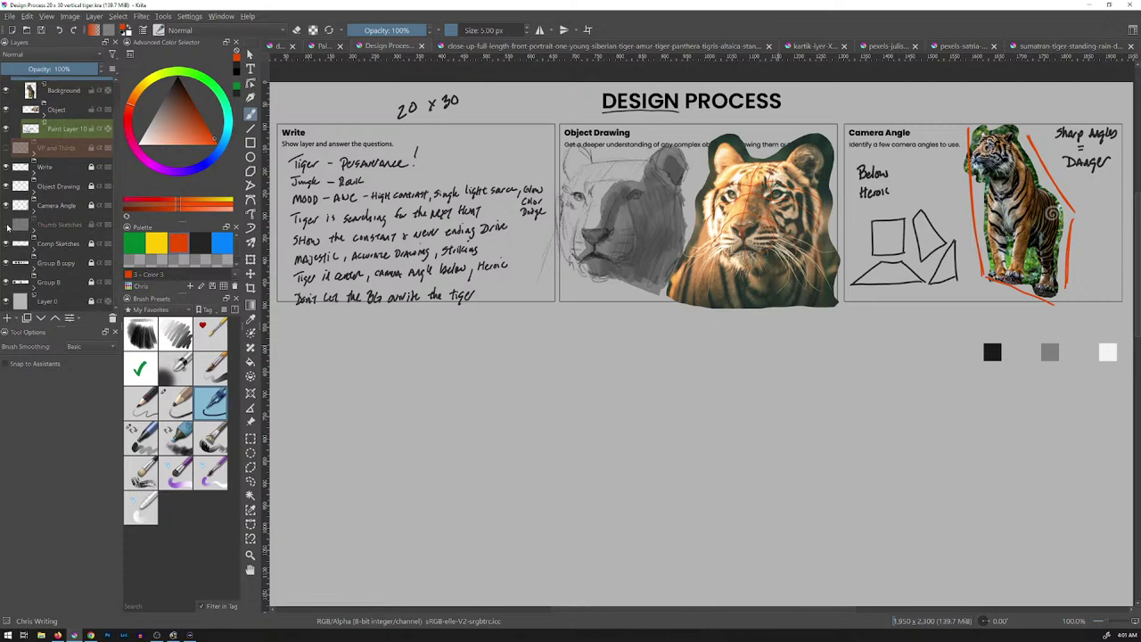
{"action": "left_click", "coordinate": [8, 225]}
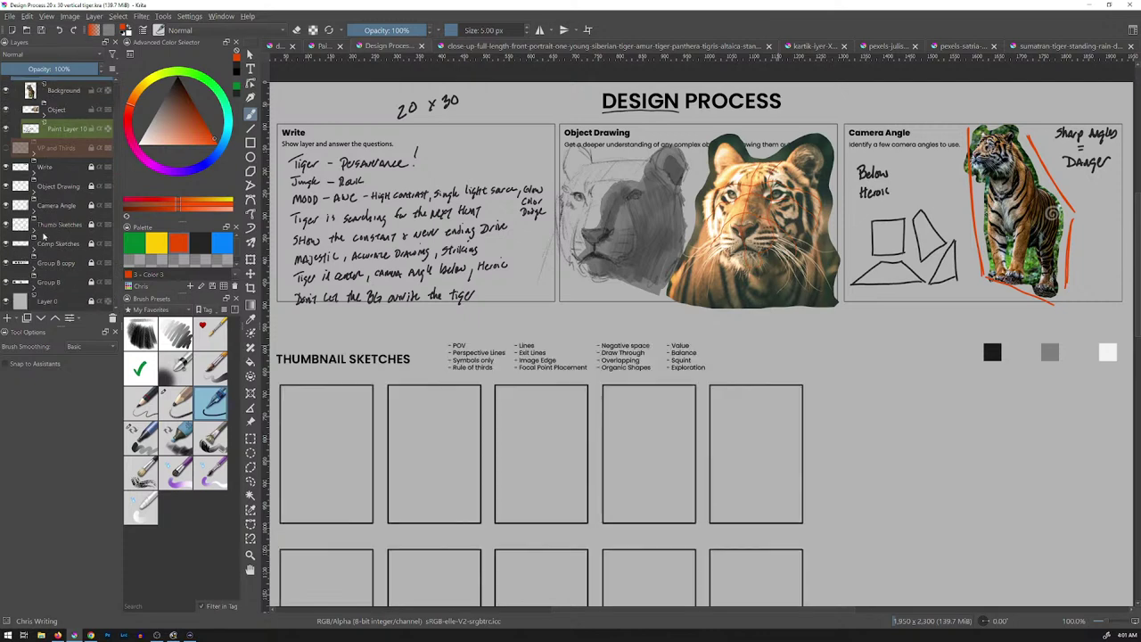
{"action": "left_click", "coordinate": [6, 282]}
{"action": "left_click", "coordinate": [6, 281]}
{"action": "left_click", "coordinate": [58, 287]}
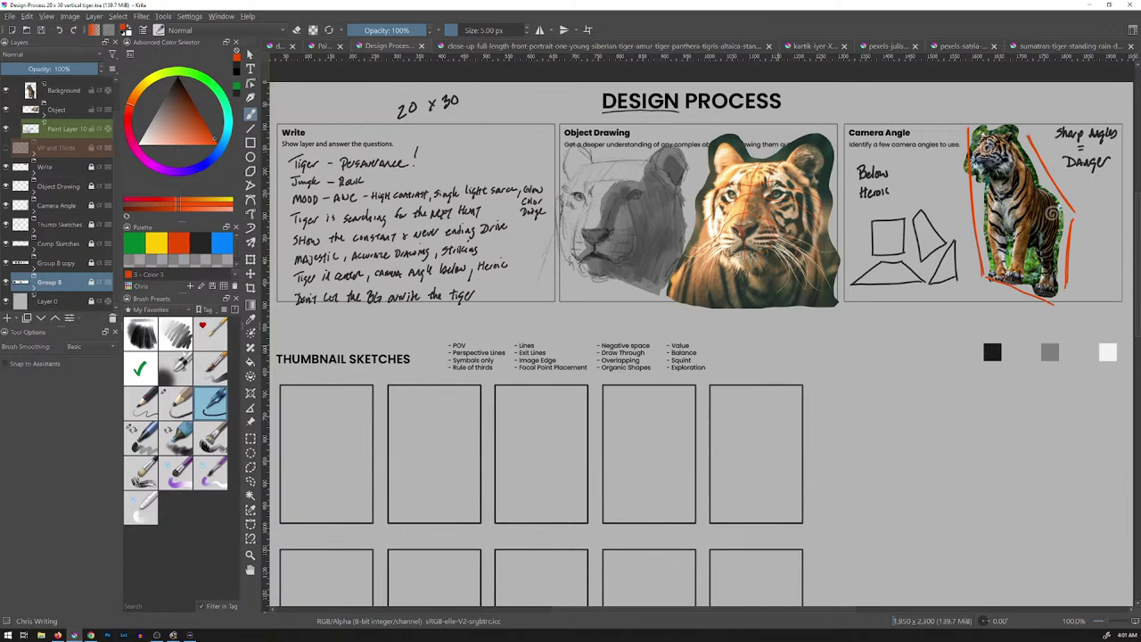
{"action": "key", "text": "t"}
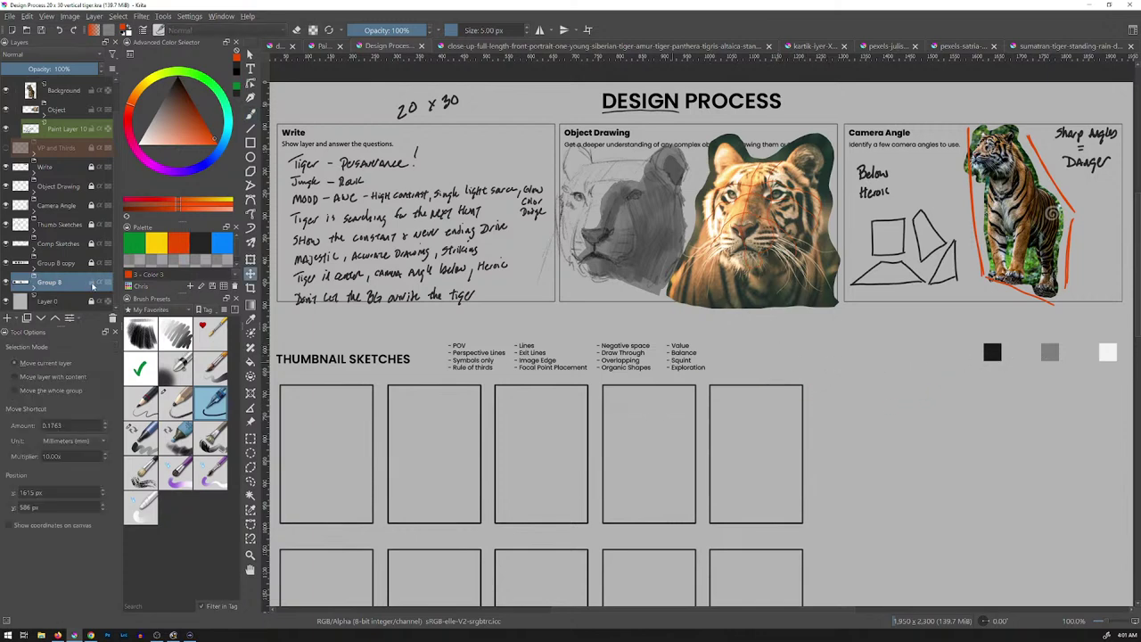
Drag the black, grey and white value swatches between the two thumbnail rows
{"action": "left_click_drag", "start_coordinate": [1049, 353], "coordinate": [512, 540]}
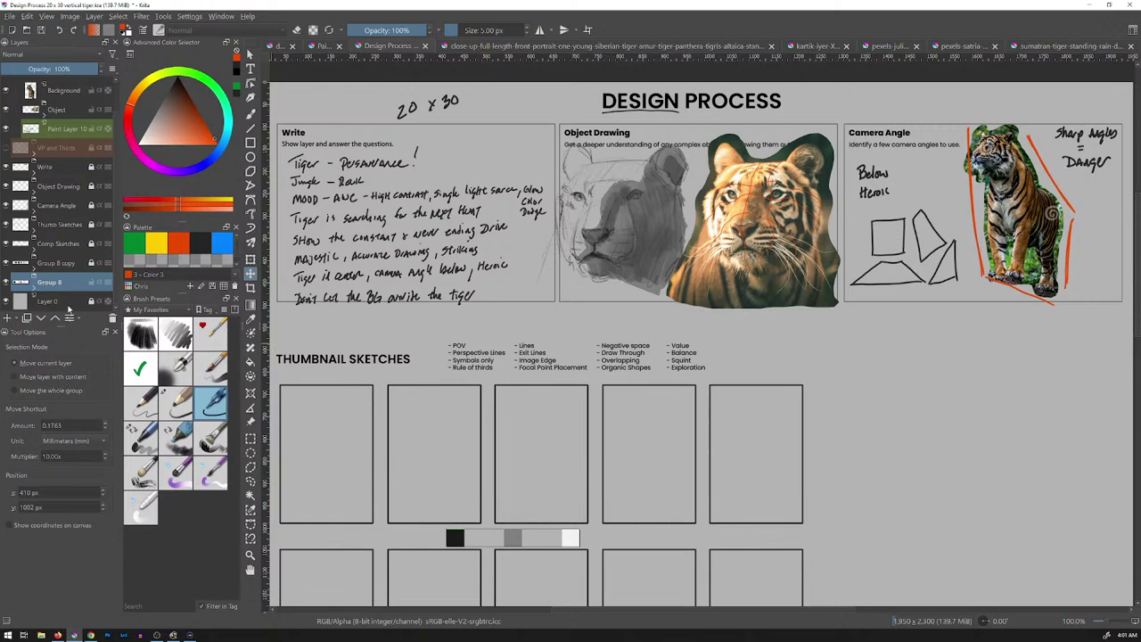
{"action": "left_click", "coordinate": [92, 288]}
{"action": "scroll", "coordinate": [107, 125], "scroll_direction": "up", "scroll_amount": 2}
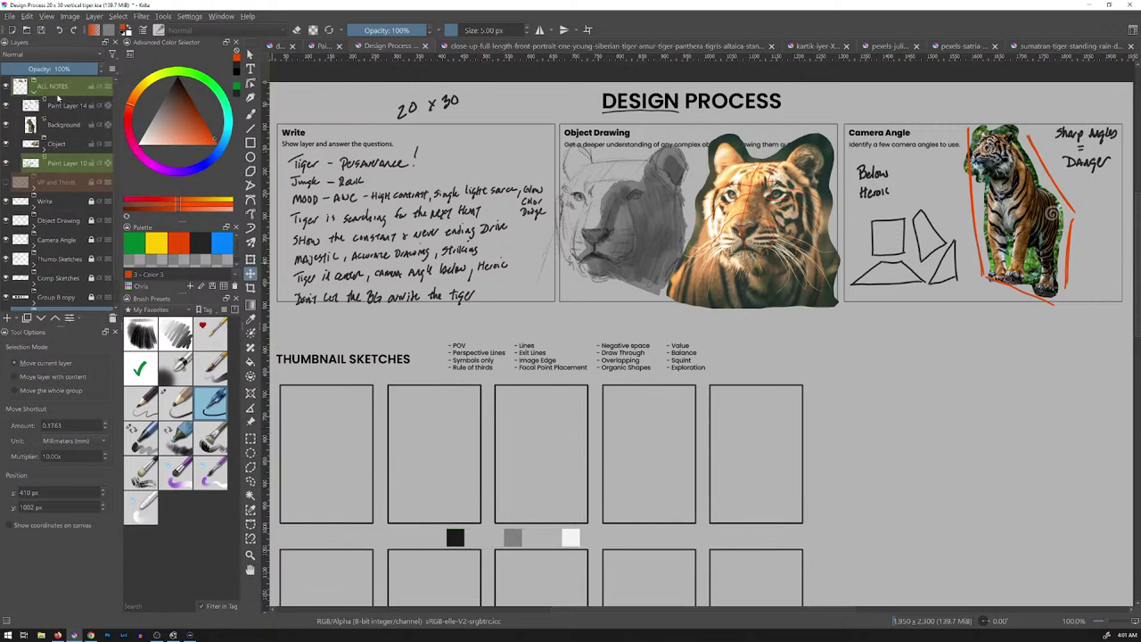
Move Paint Layer 15 out of the ALL NOTES group to the top of the stack
{"action": "left_click", "coordinate": [34, 95]}
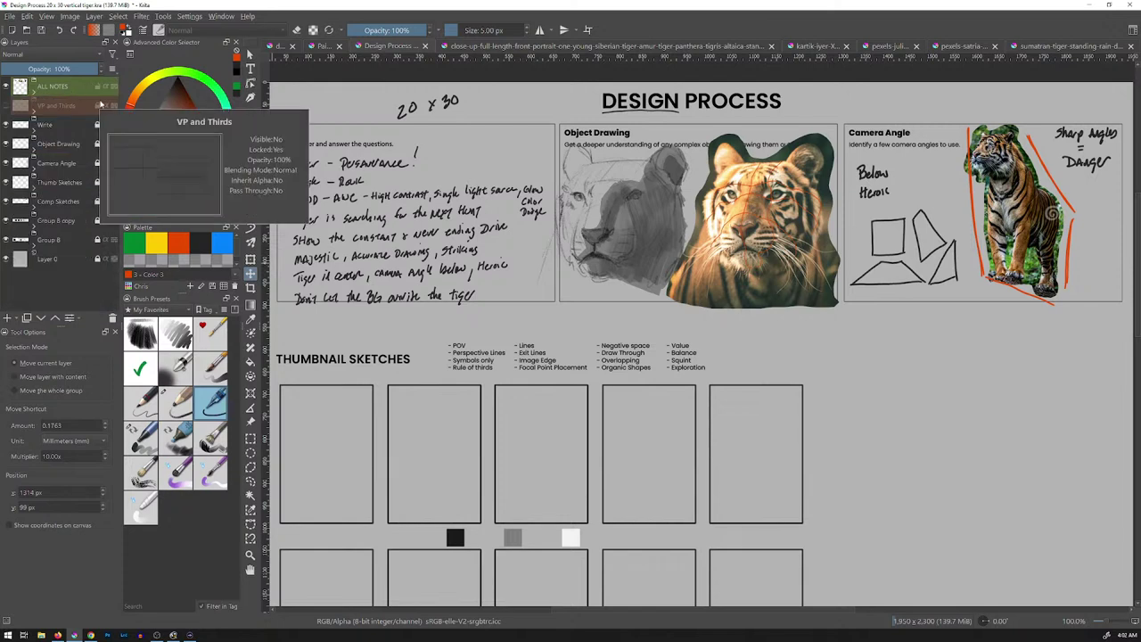
{"action": "left_click", "coordinate": [100, 105]}
{"action": "left_click", "coordinate": [55, 318]}
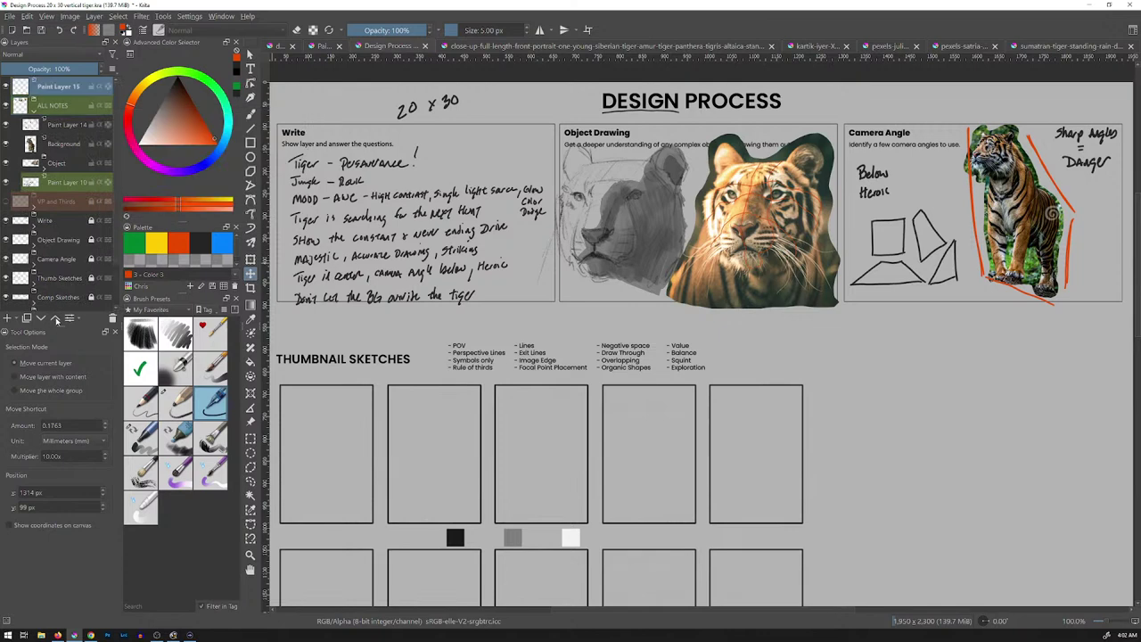
Put Paint Layer 15 into a new group named 'thumbnails'
{"action": "key", "text": "ctrl+g"}
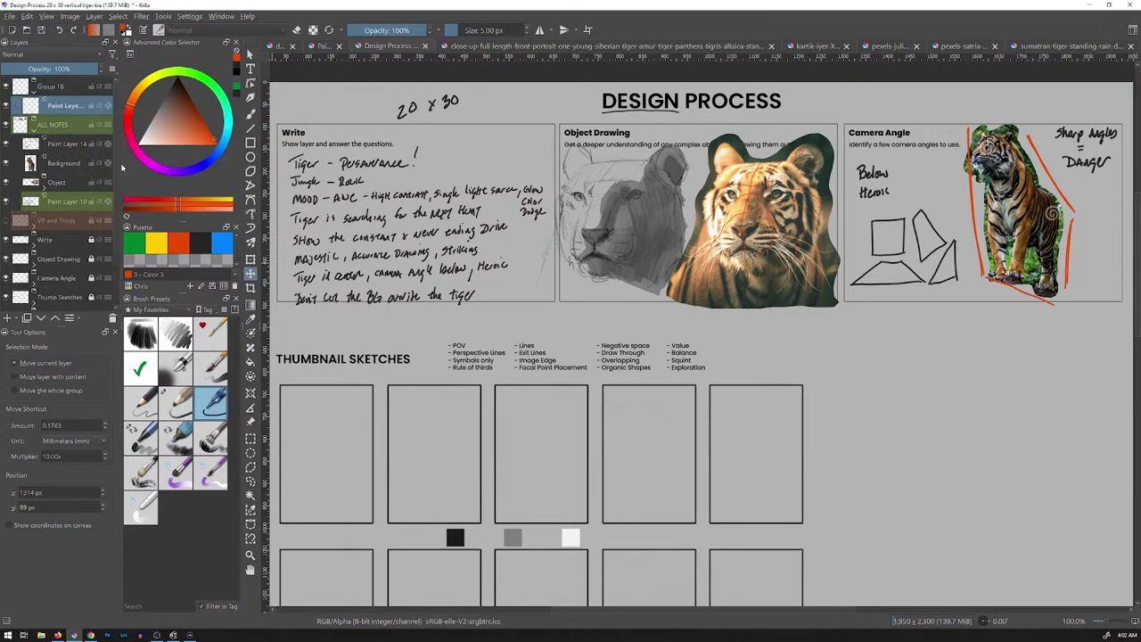
{"action": "double_click", "coordinate": [58, 86]}
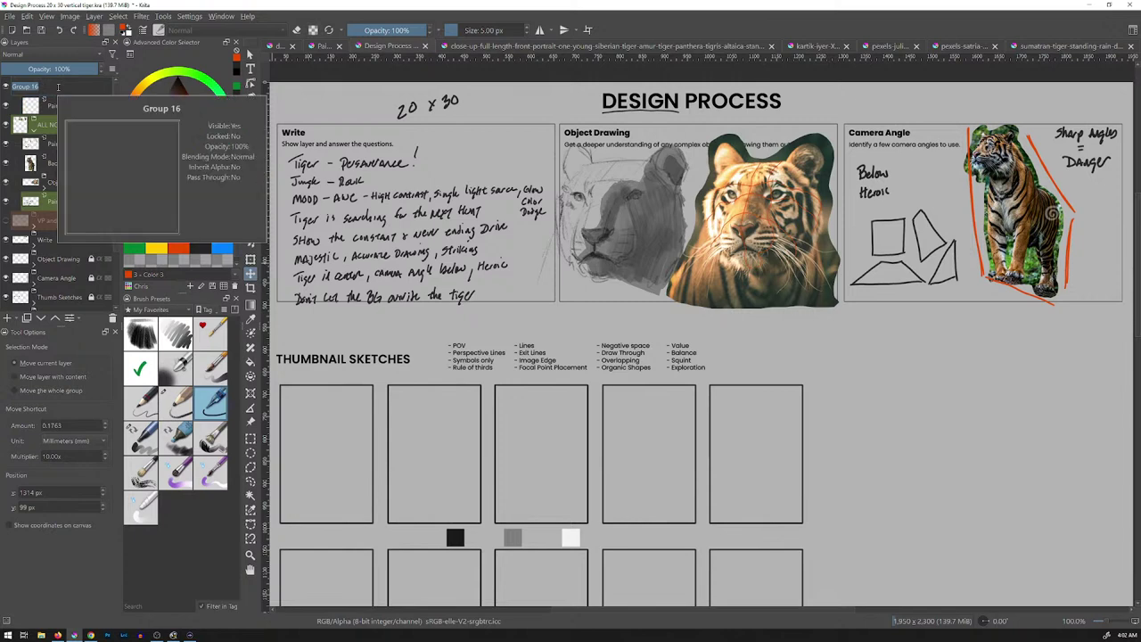
{"action": "type", "text": "thumbnails"}
{"action": "key", "text": "Return"}
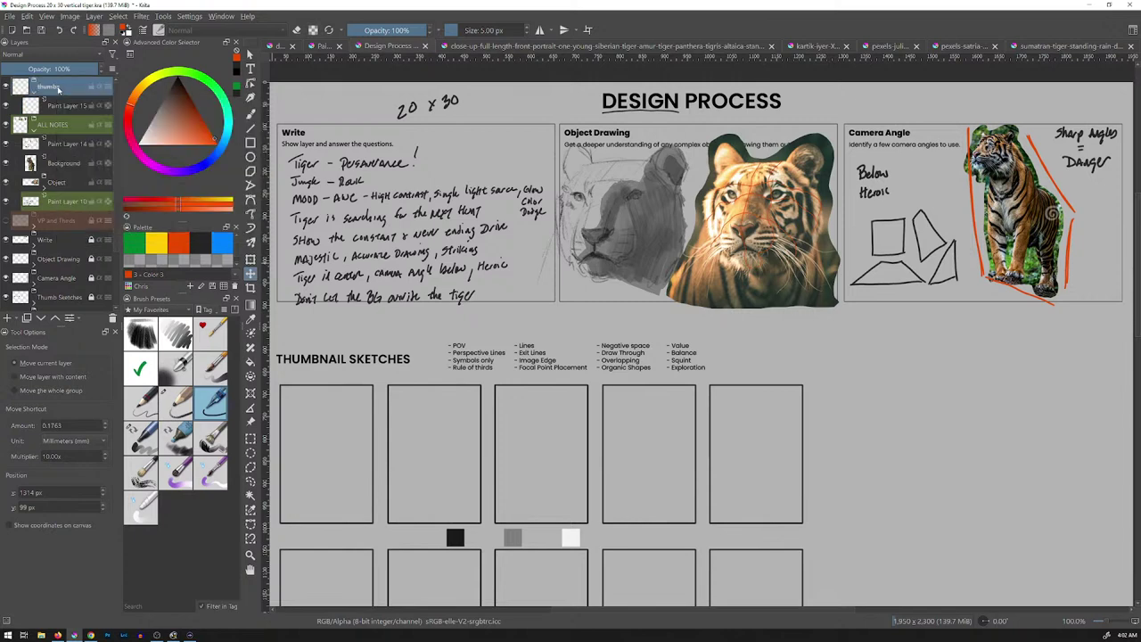
{"action": "left_click", "coordinate": [60, 105]}
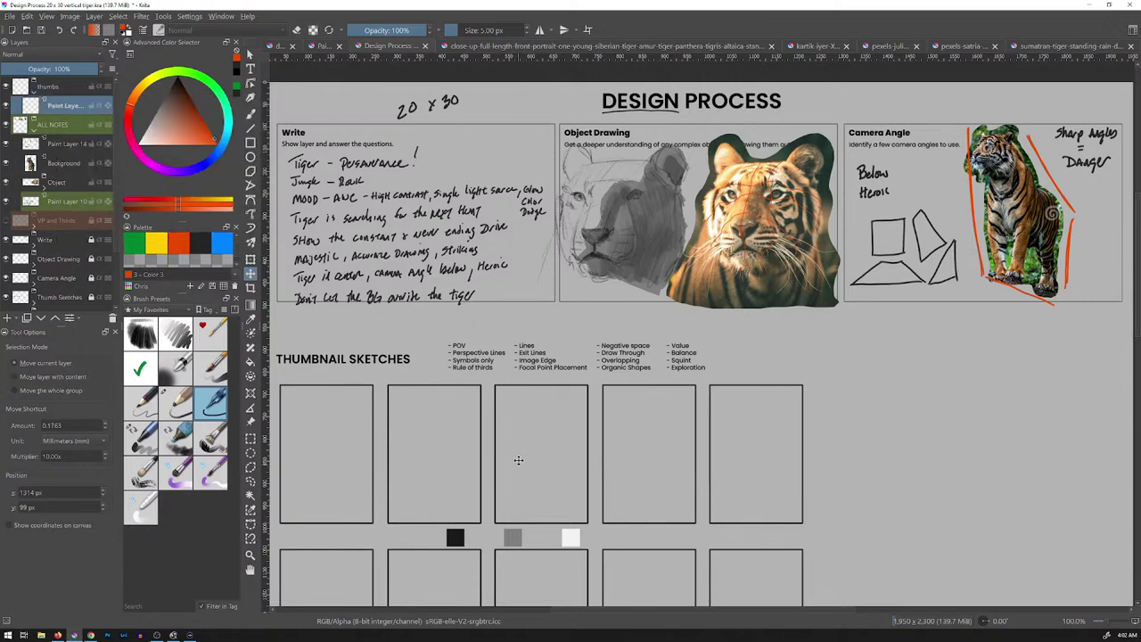
{"action": "mouse_move", "coordinate": [517, 461]}
{"action": "left_mouse_down"}
{"action": "mouse_move", "coordinate": [629, 383]}
{"action": "mouse_move", "coordinate": [517, 361]}
{"action": "mouse_move", "coordinate": [547, 407]}
{"action": "mouse_move", "coordinate": [565, 356]}
{"action": "mouse_move", "coordinate": [560, 301]}
{"action": "mouse_move", "coordinate": [516, 276]}
{"action": "mouse_move", "coordinate": [444, 283]}
{"action": "mouse_move", "coordinate": [378, 255]}
{"action": "left_mouse_up"}
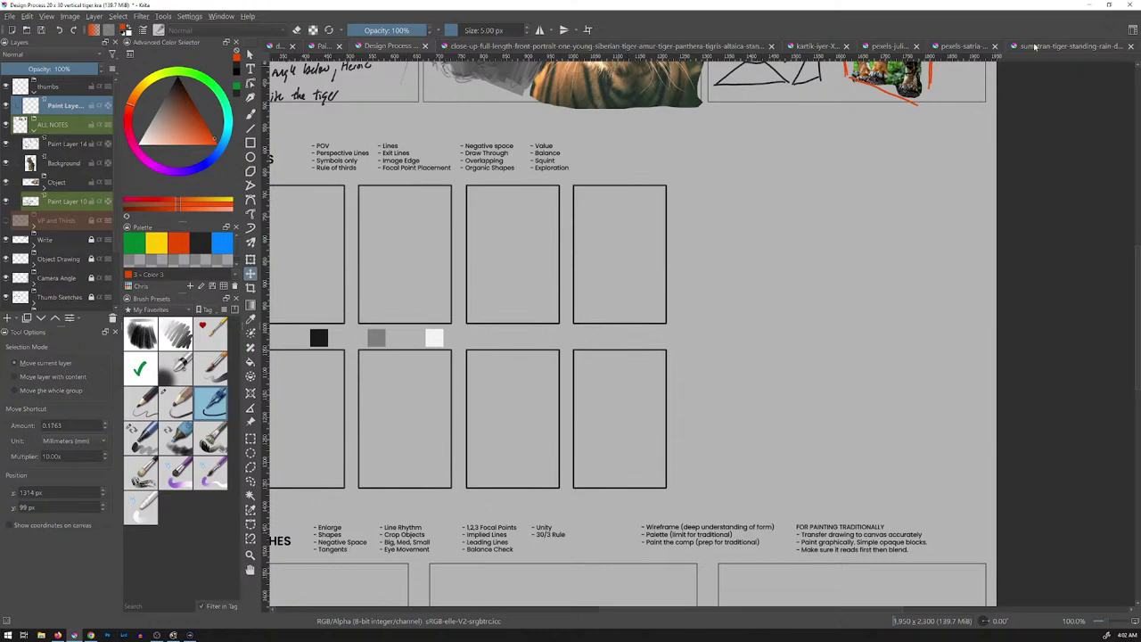
Paste the Sumatran tiger cut-out into the Design Process sheet beside the thumbnail boxes
{"action": "left_click", "coordinate": [1065, 45]}
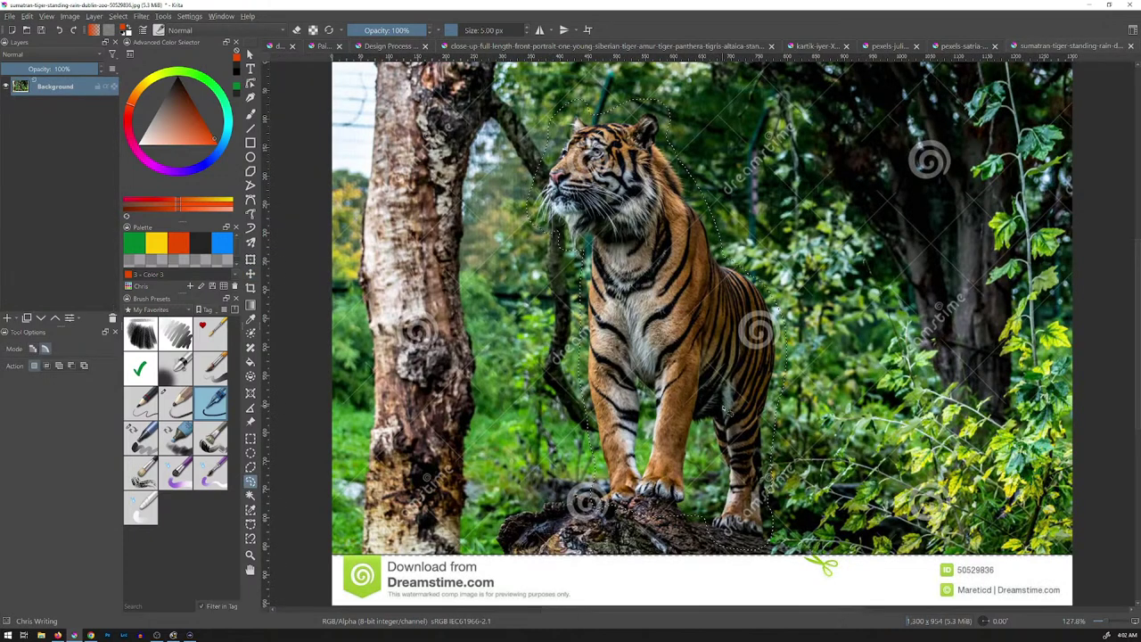
{"action": "left_click", "coordinate": [388, 45]}
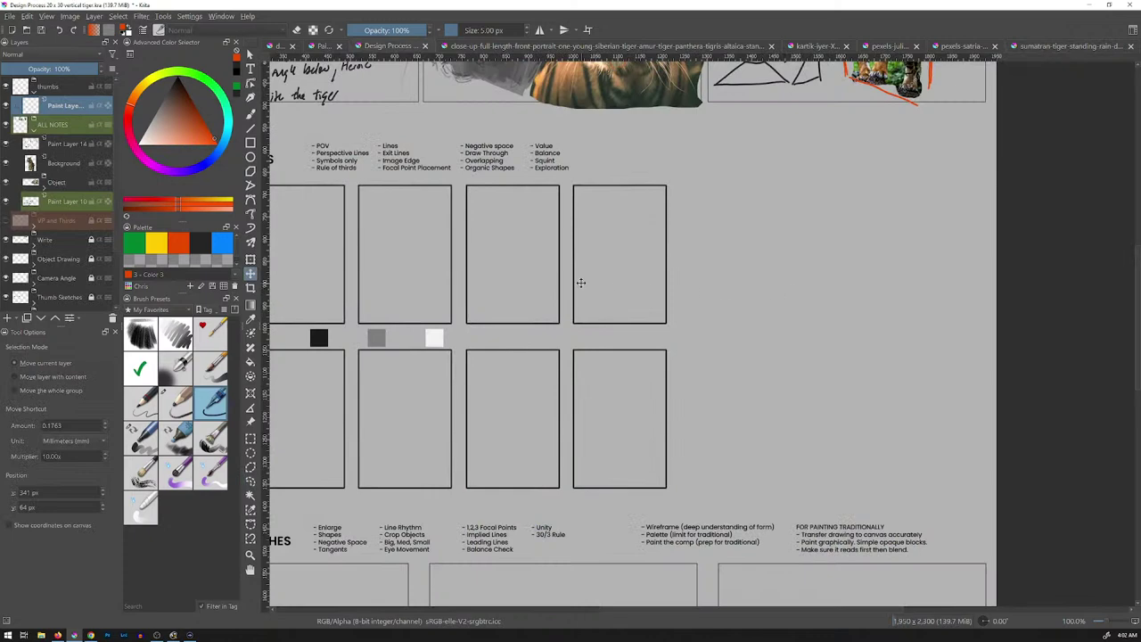
{"action": "key", "text": "ctrl+v"}
{"action": "left_click_drag", "start_coordinate": [511, 198], "coordinate": [830, 359]}
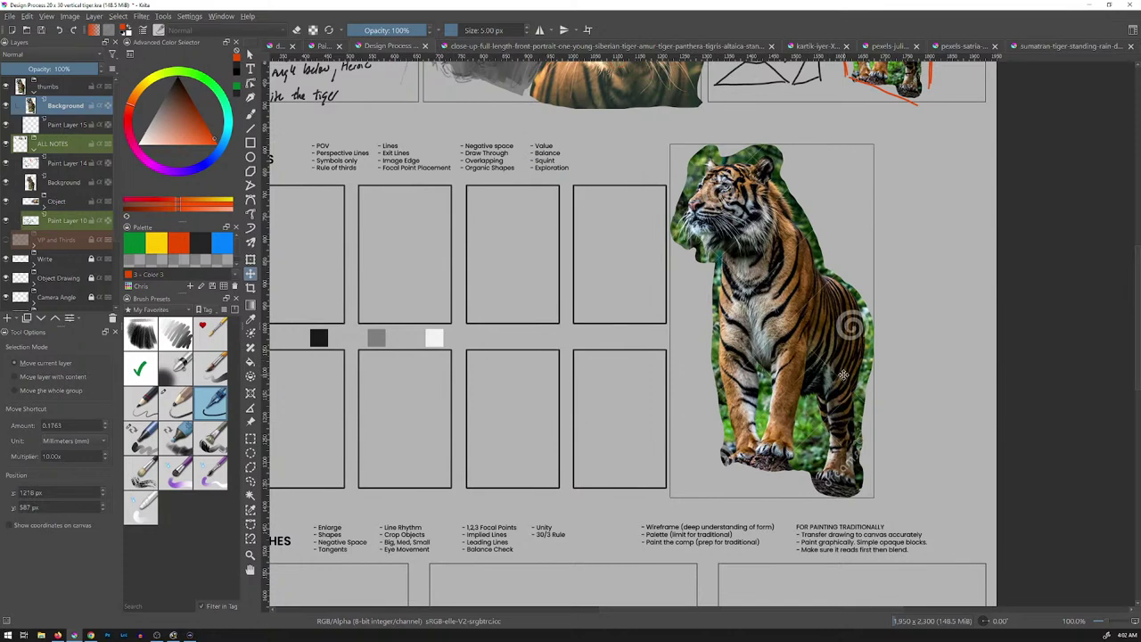
Shrink the standing tiger, place it right of the boxes, and close the Sumatran photo
{"action": "key", "text": "ctrl+t"}
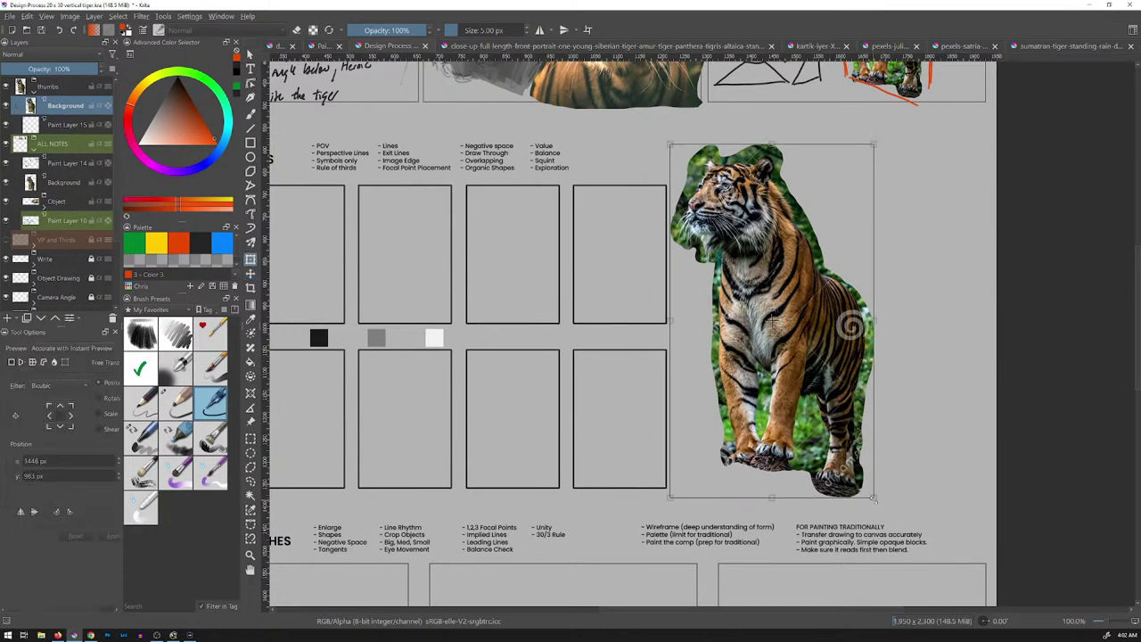
{"action": "left_click_drag", "start_coordinate": [874, 499], "coordinate": [753, 266]}
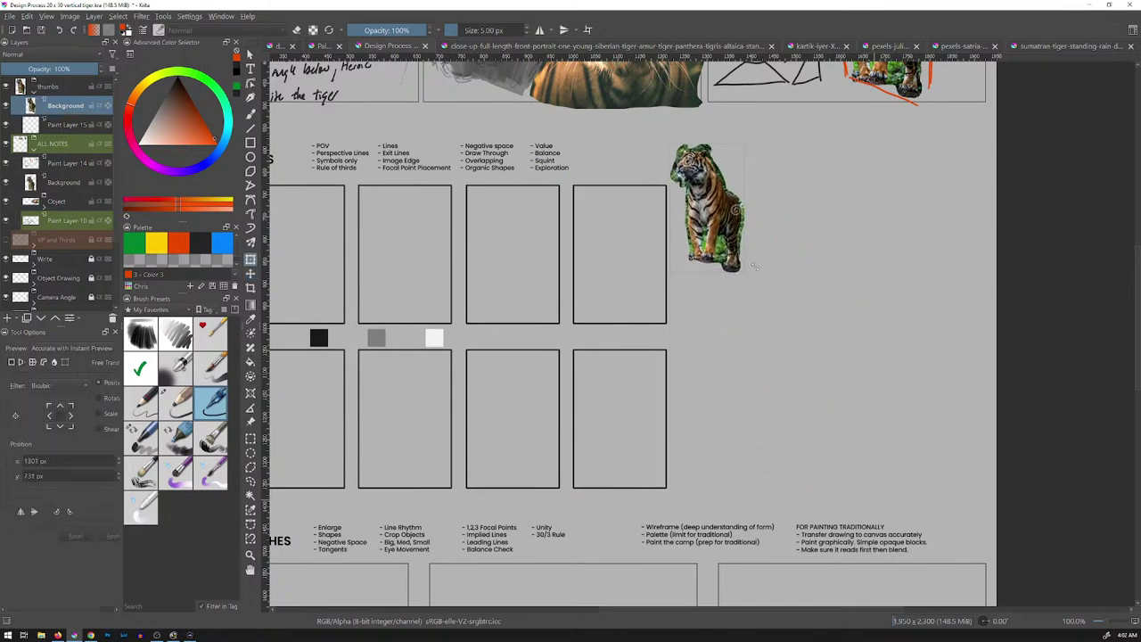
{"action": "left_click_drag", "start_coordinate": [736, 211], "coordinate": [766, 242]}
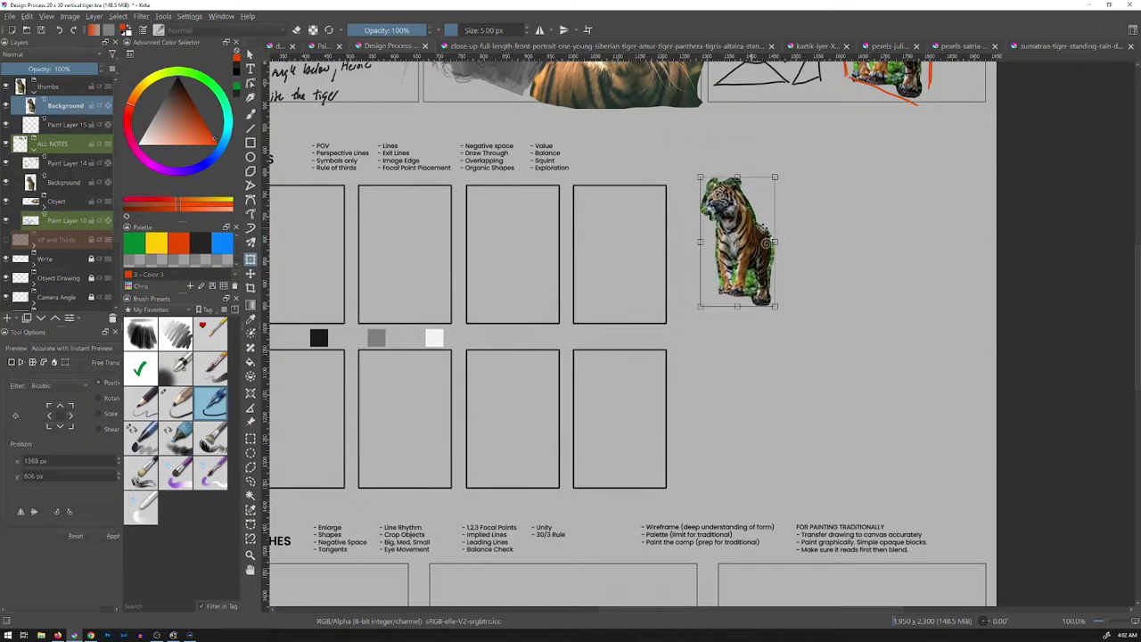
{"action": "key", "text": "Return"}
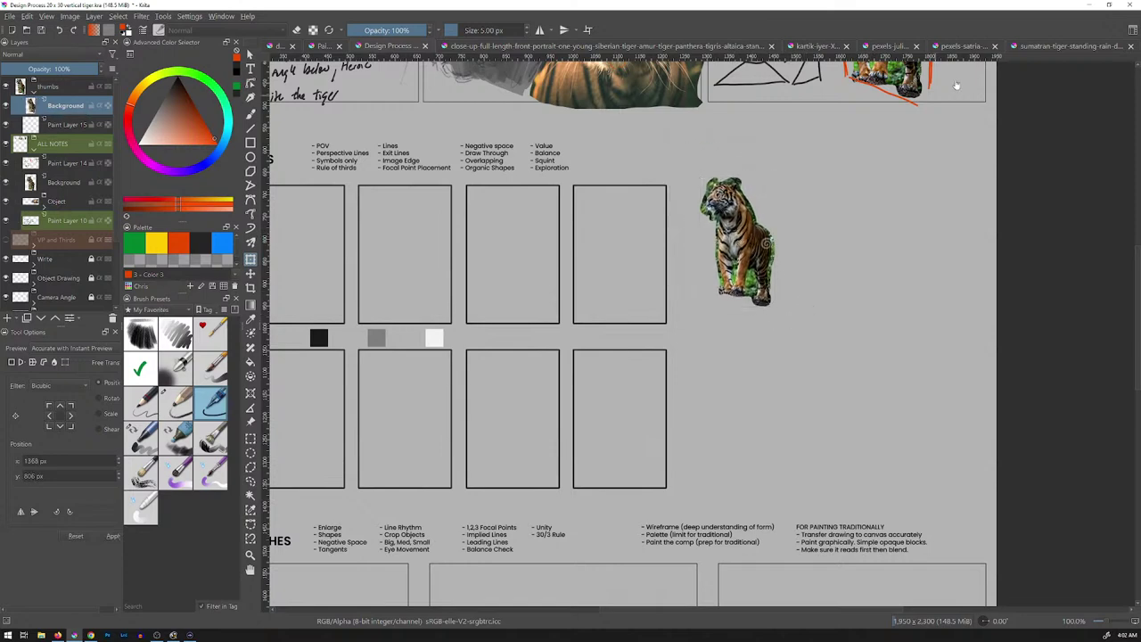
{"action": "left_click", "coordinate": [1056, 51]}
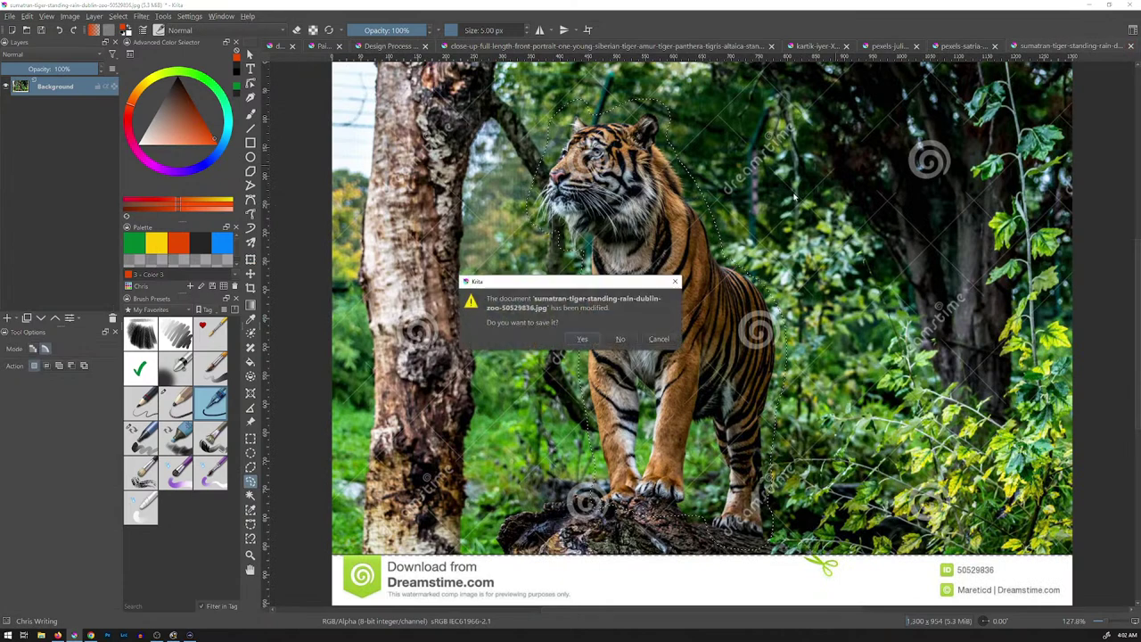
Discard the Sumatran photo, then scale the tiger-head photo to 1000 px wide
{"action": "key", "text": "ctrl+w"}
{"action": "left_click", "coordinate": [958, 45]}
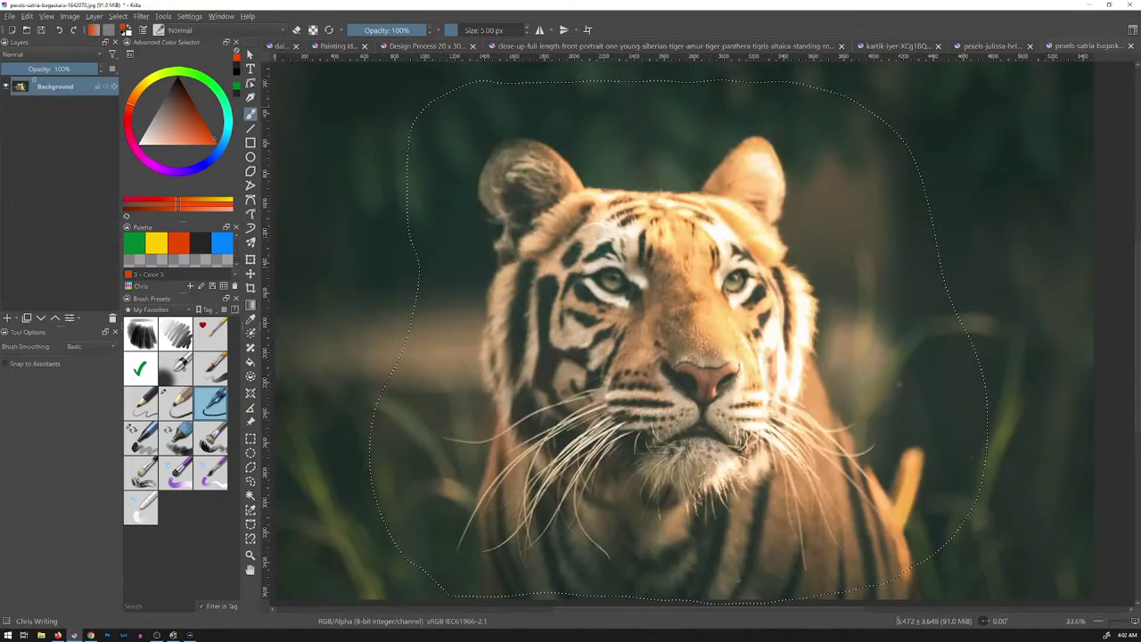
{"action": "key", "text": "ctrl+shift+a"}
{"action": "left_click", "coordinate": [71, 17]}
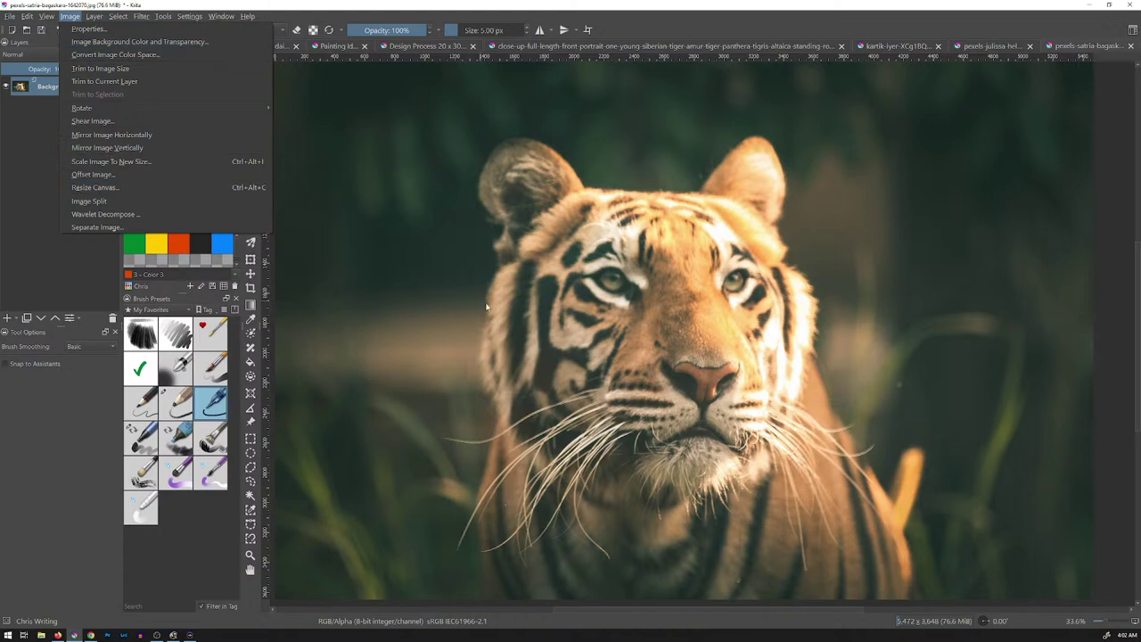
{"action": "key", "text": "Escape"}
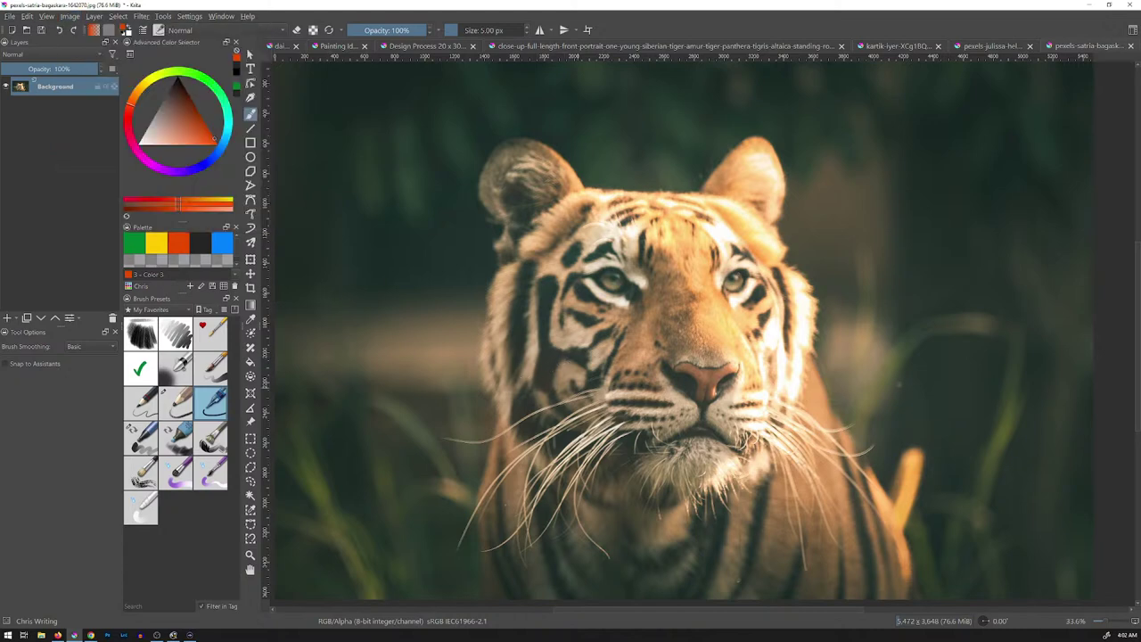
{"action": "key", "text": "ctrl+alt+i"}
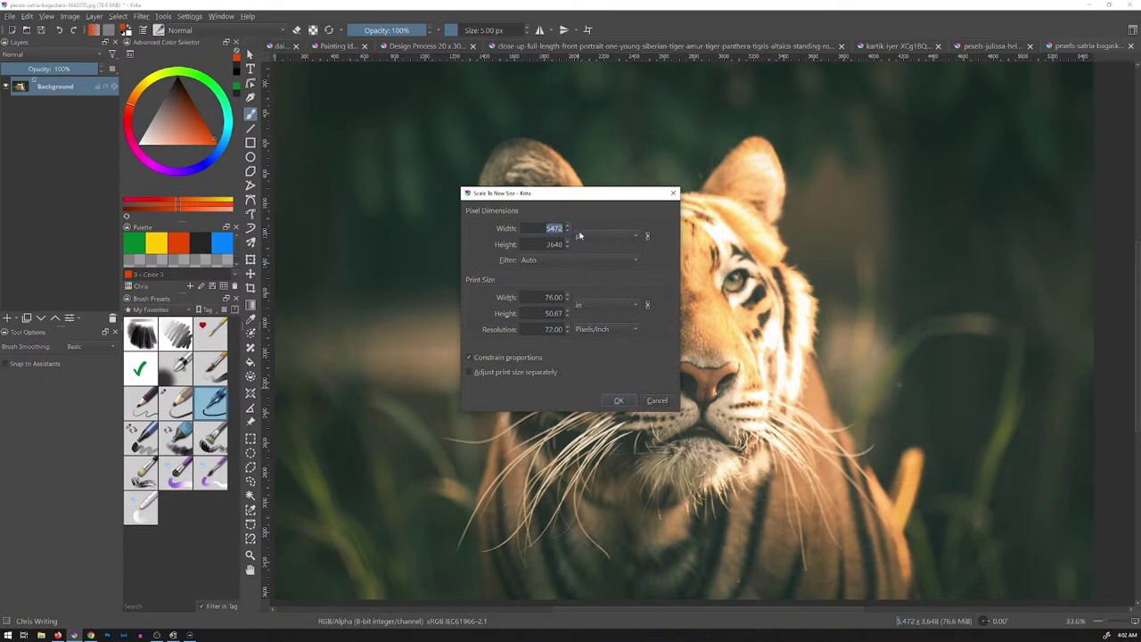
{"action": "type", "text": "1000"}
{"action": "left_click", "coordinate": [618, 400]}
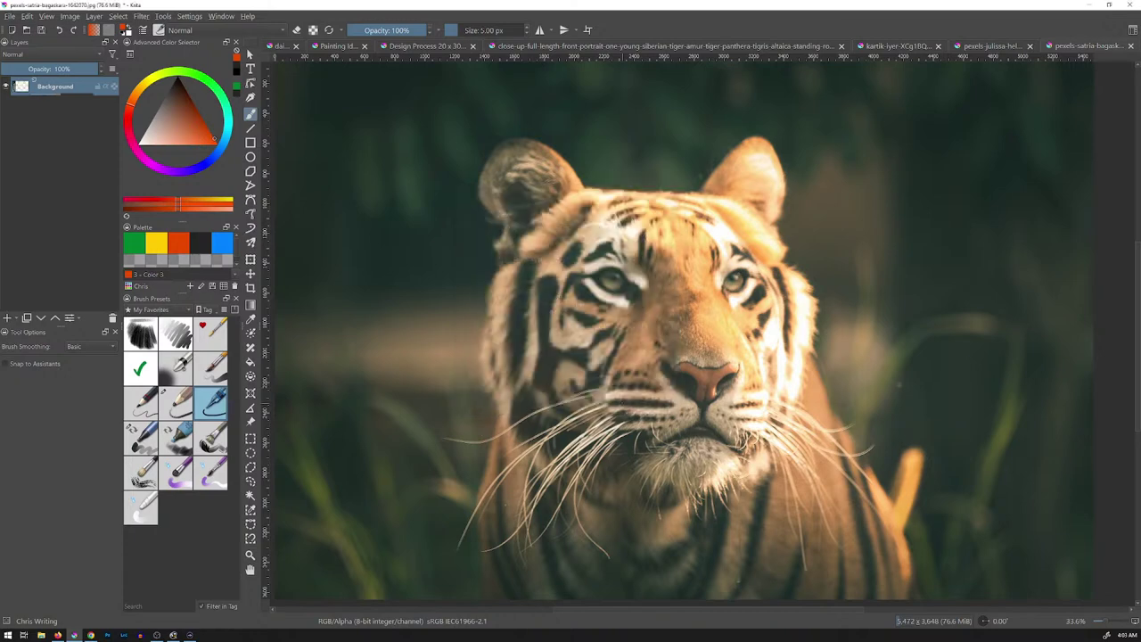
Lasso the tiger's head and paste it to the right of the thumbnail boxes
{"action": "key", "text": "ctrl+r"}
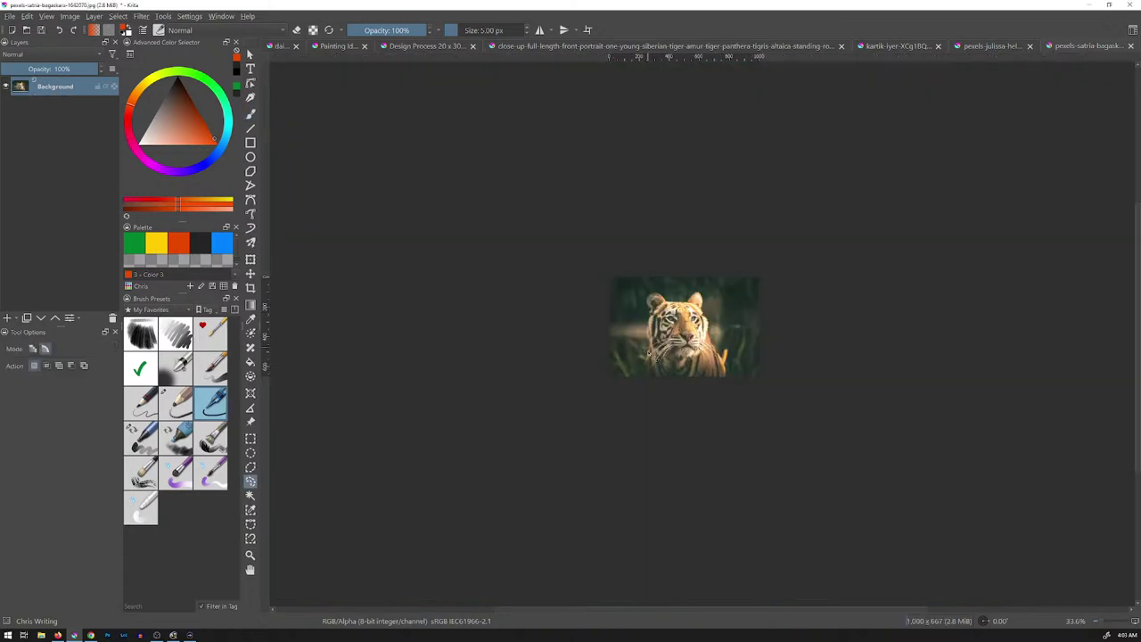
{"action": "mouse_move", "coordinate": [638, 300]}
{"action": "left_mouse_down"}
{"action": "mouse_move", "coordinate": [693, 289]}
{"action": "mouse_move", "coordinate": [711, 301]}
{"action": "mouse_move", "coordinate": [743, 376]}
{"action": "mouse_move", "coordinate": [707, 390]}
{"action": "mouse_move", "coordinate": [643, 373]}
{"action": "left_mouse_up"}
{"action": "left_click", "coordinate": [427, 45]}
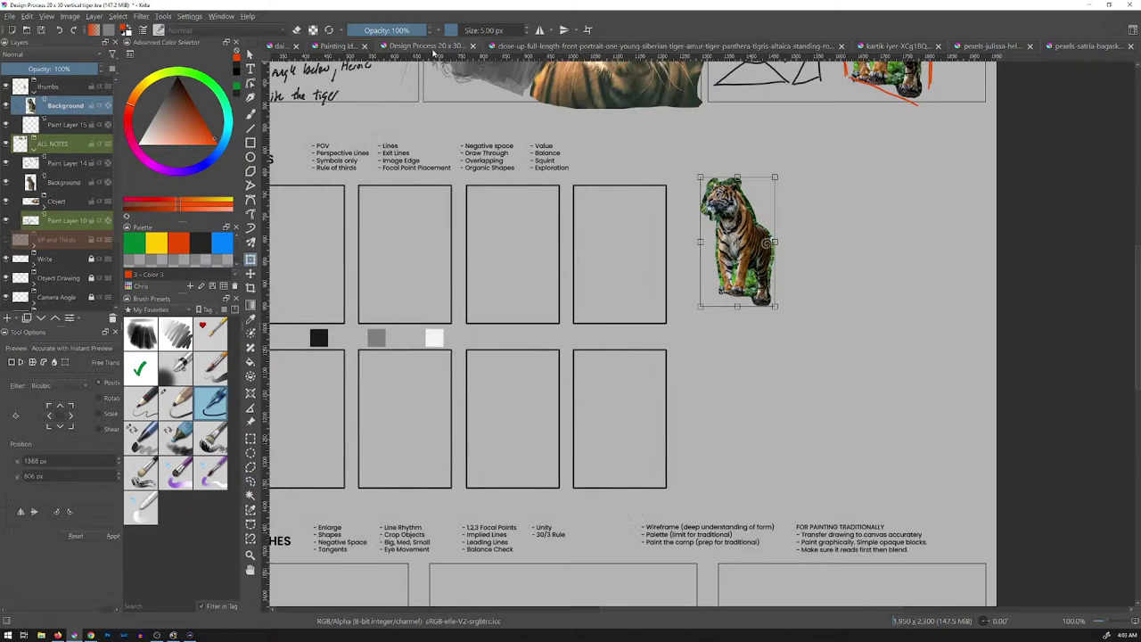
{"action": "key", "text": "ctrl+v"}
{"action": "key", "text": "t"}
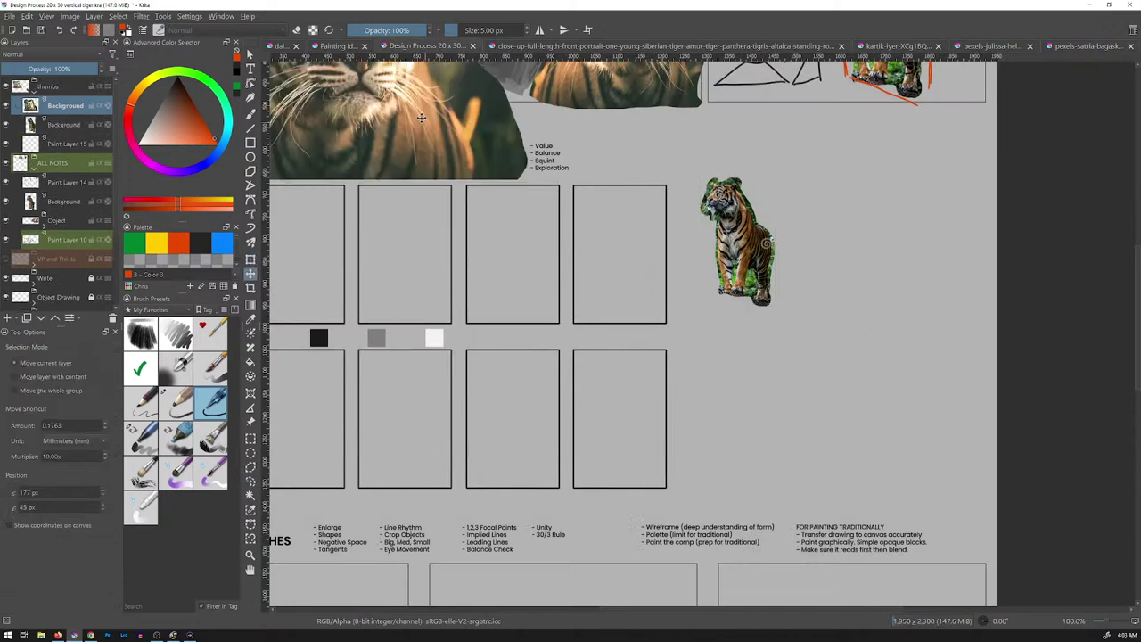
{"action": "left_click_drag", "start_coordinate": [421, 117], "coordinate": [864, 390]}
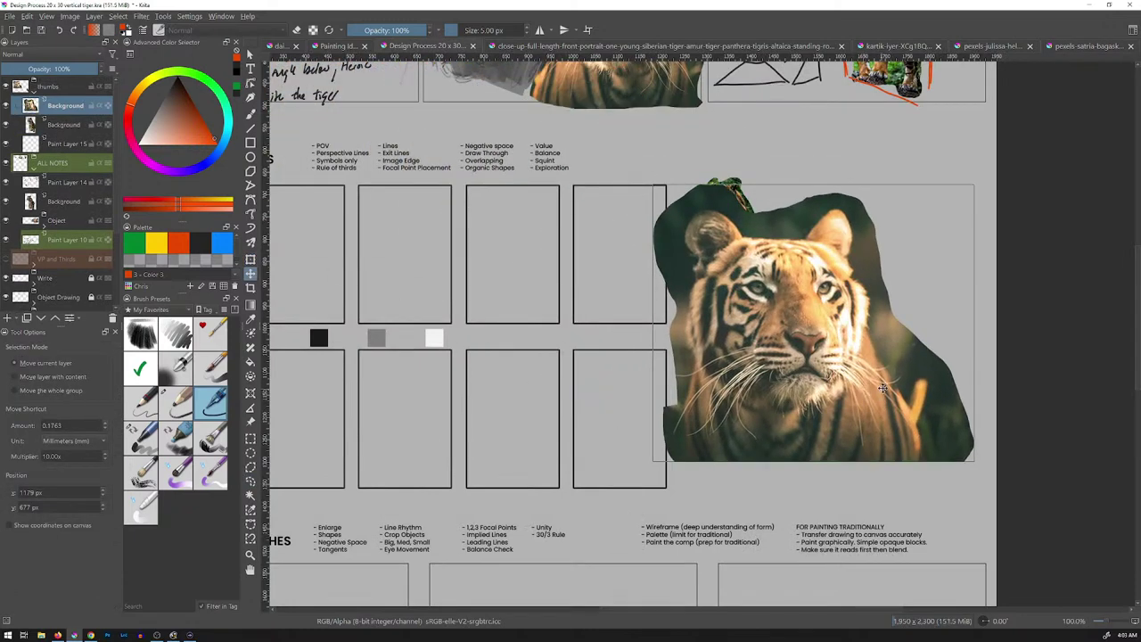
Shrink the tiger-head cut-out beside the standing tiger
{"action": "key", "text": "ctrl+t"}
{"action": "left_click_drag", "start_coordinate": [974, 184], "coordinate": [893, 214]}
{"action": "key", "text": "Return"}
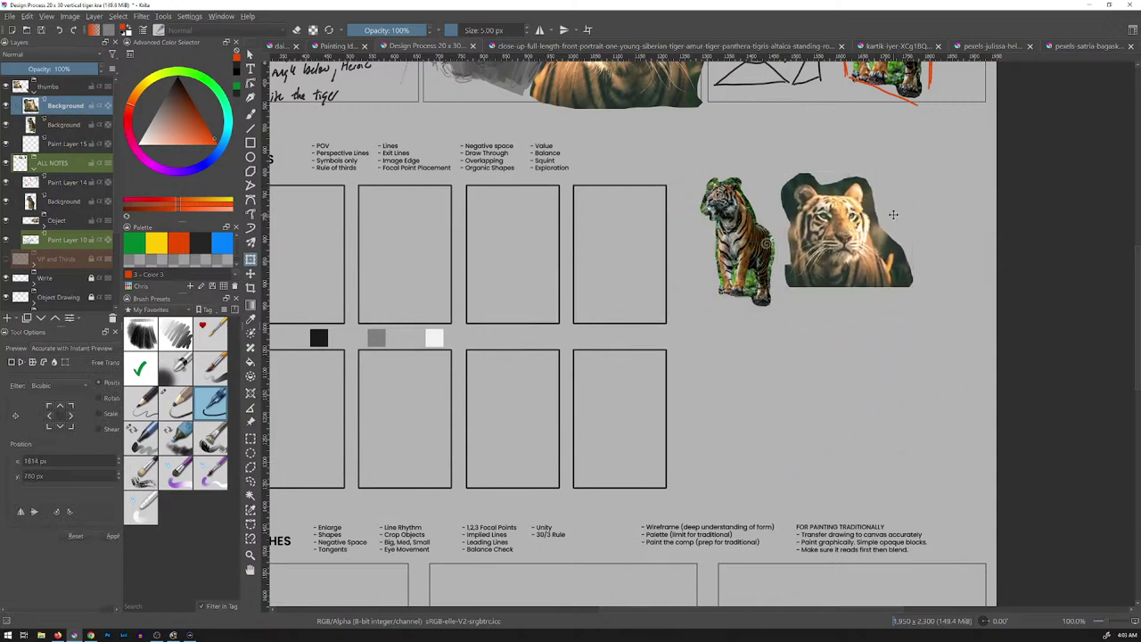
{"action": "left_click", "coordinate": [1088, 46]}
Close the tiger-head photo without saving, and close the reclining tiger photo
{"action": "left_click", "coordinate": [1130, 46]}
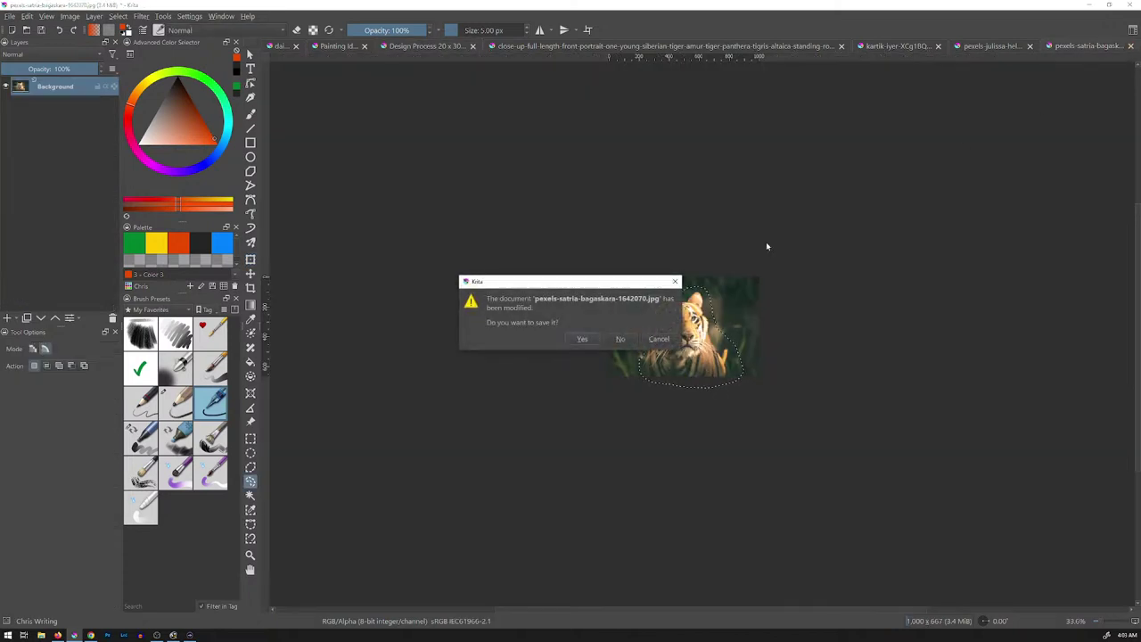
{"action": "left_click", "coordinate": [629, 339]}
{"action": "left_click", "coordinate": [1067, 47]}
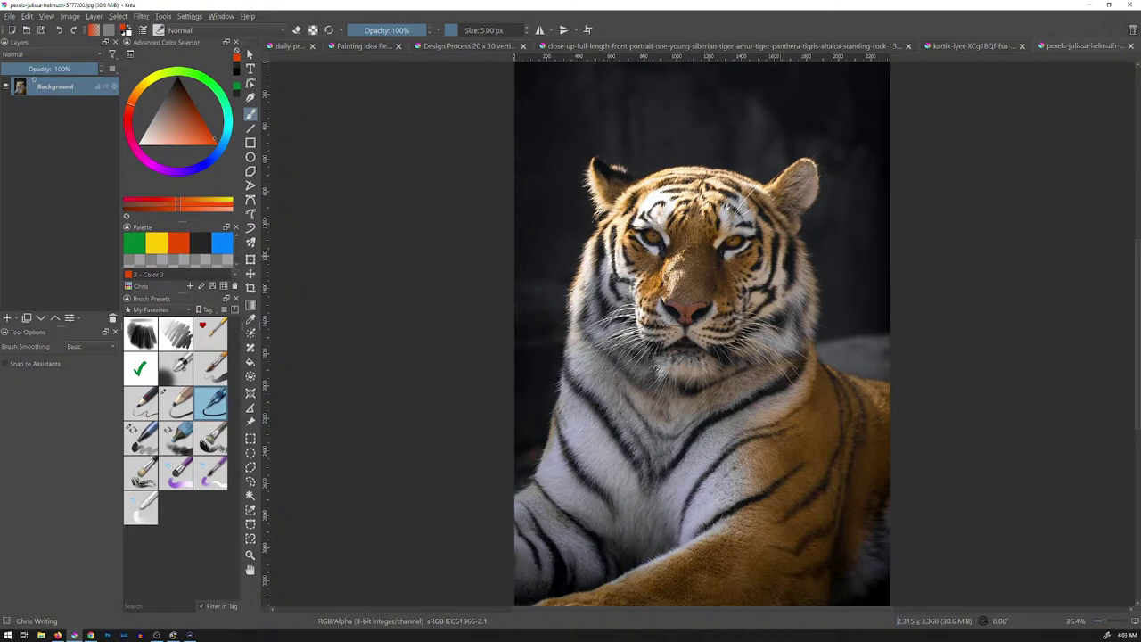
{"action": "left_click", "coordinate": [1130, 45]}
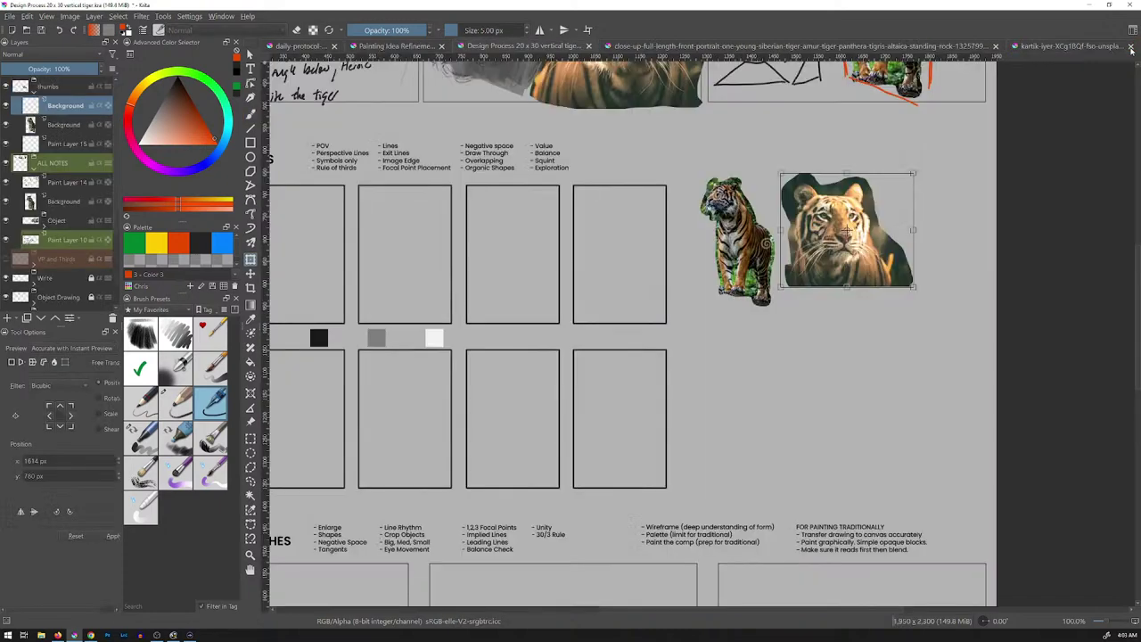
{"action": "left_click", "coordinate": [1057, 47]}
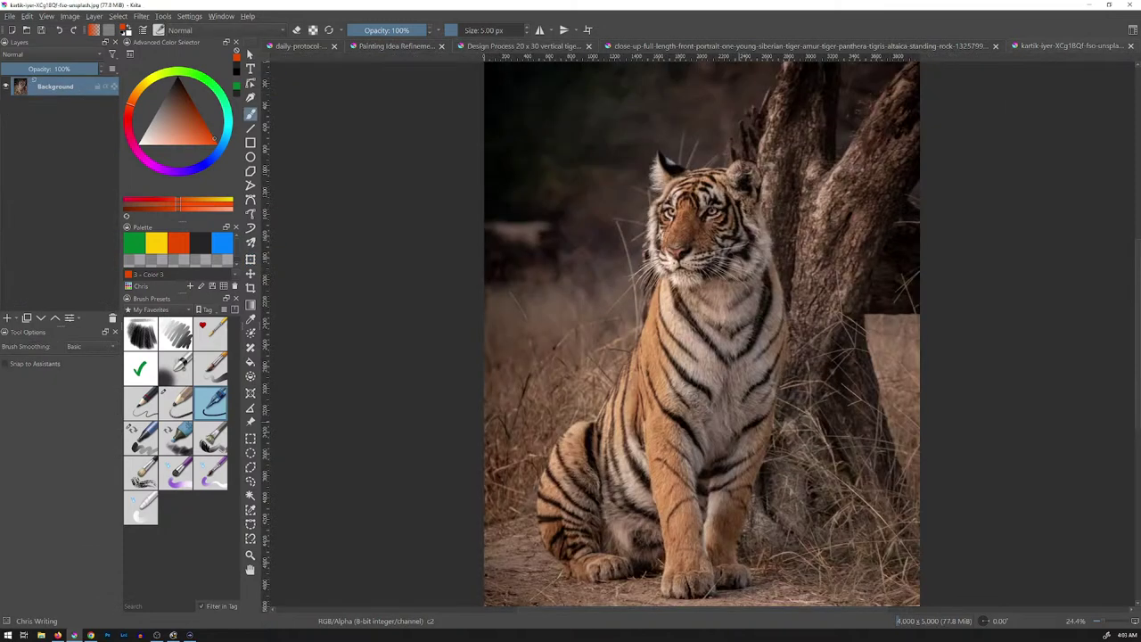
Scale the sitting tiger photo to 1000 by 1250 px
{"action": "left_click", "coordinate": [69, 16]}
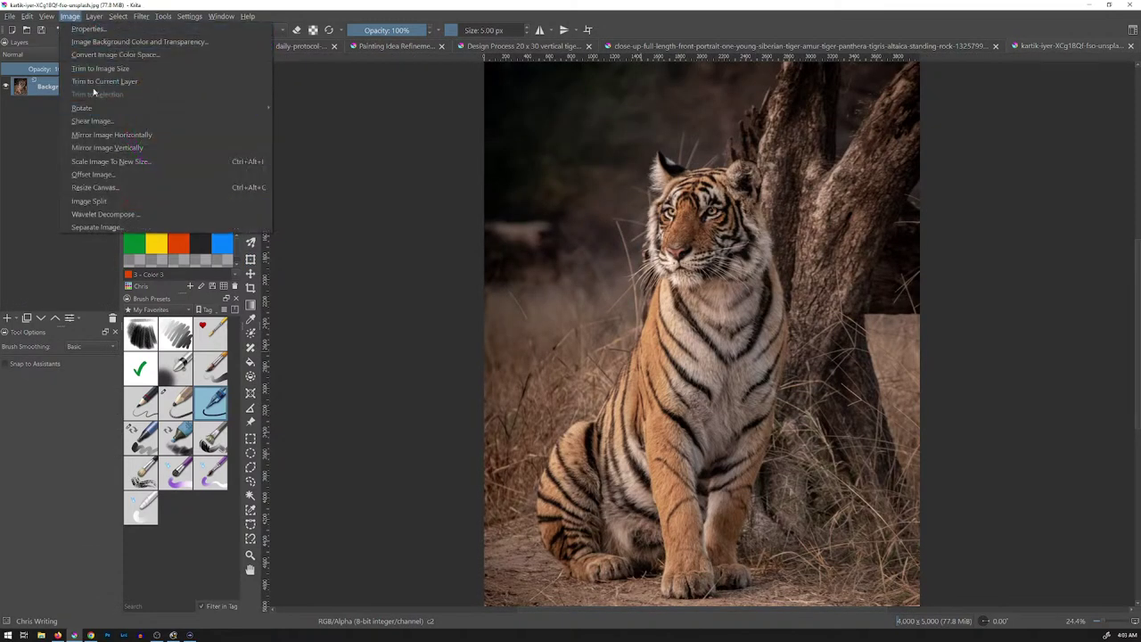
{"action": "key", "text": "Escape"}
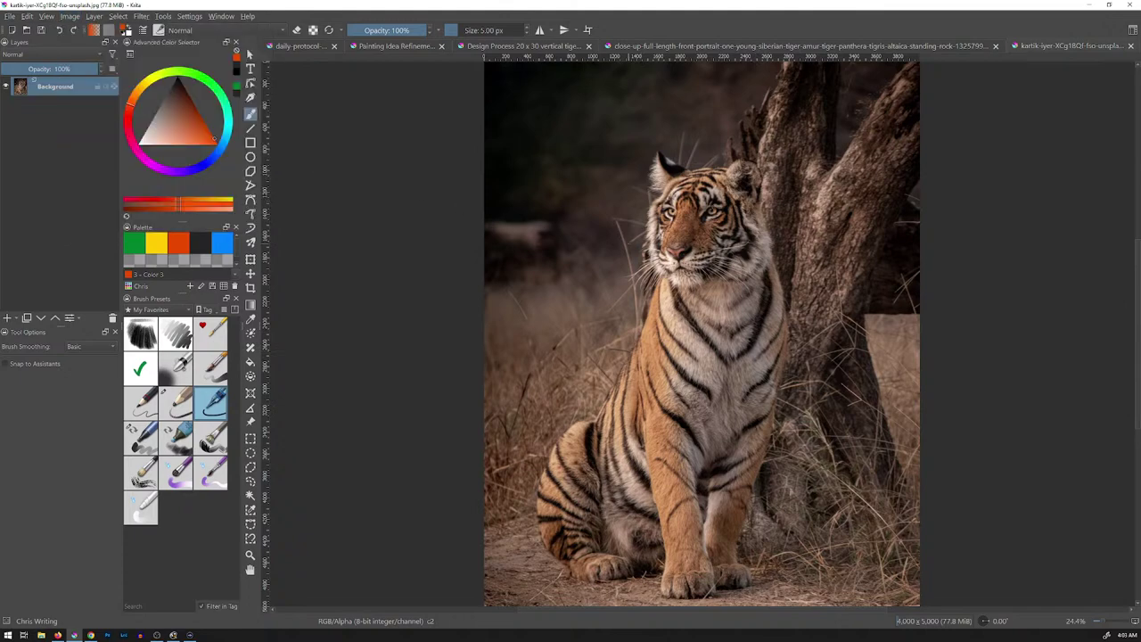
{"action": "key", "text": "ctrl+alt+i"}
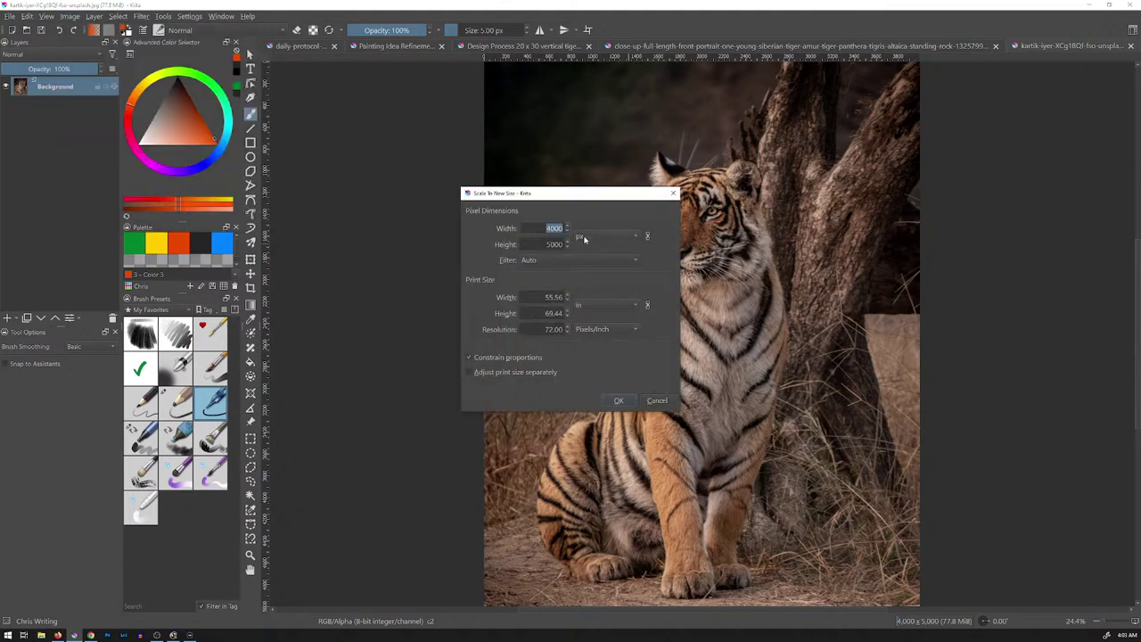
{"action": "type", "text": "1000"}
{"action": "key", "text": "Return"}
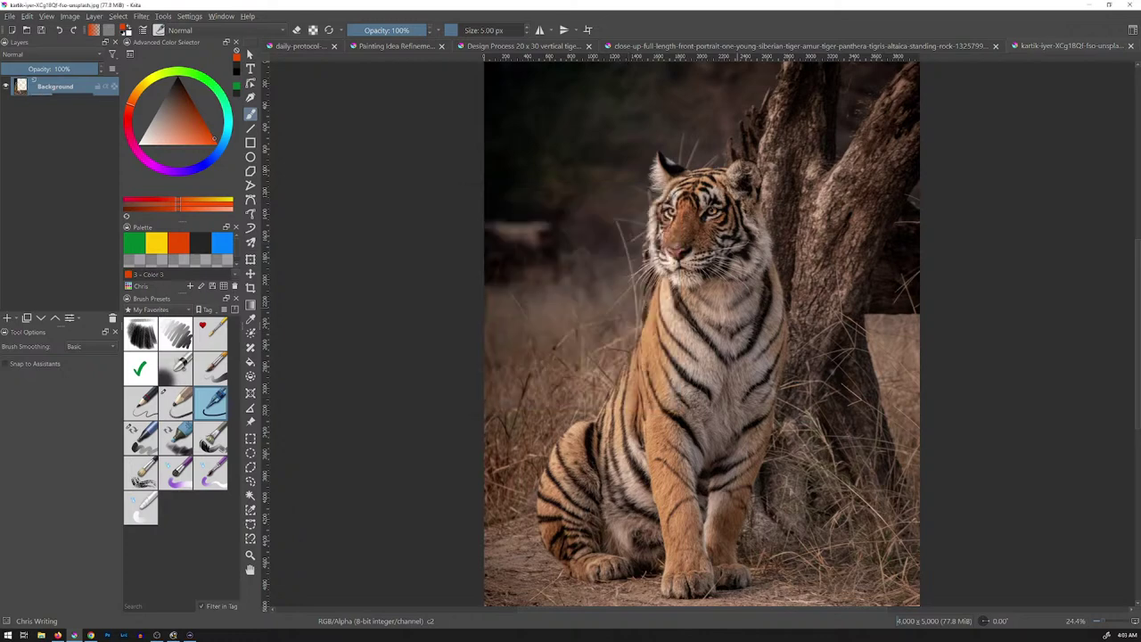
Lasso the sitting tiger, copy it, and paste it onto the Design Process sheet
{"action": "key", "text": "ctrl+r"}
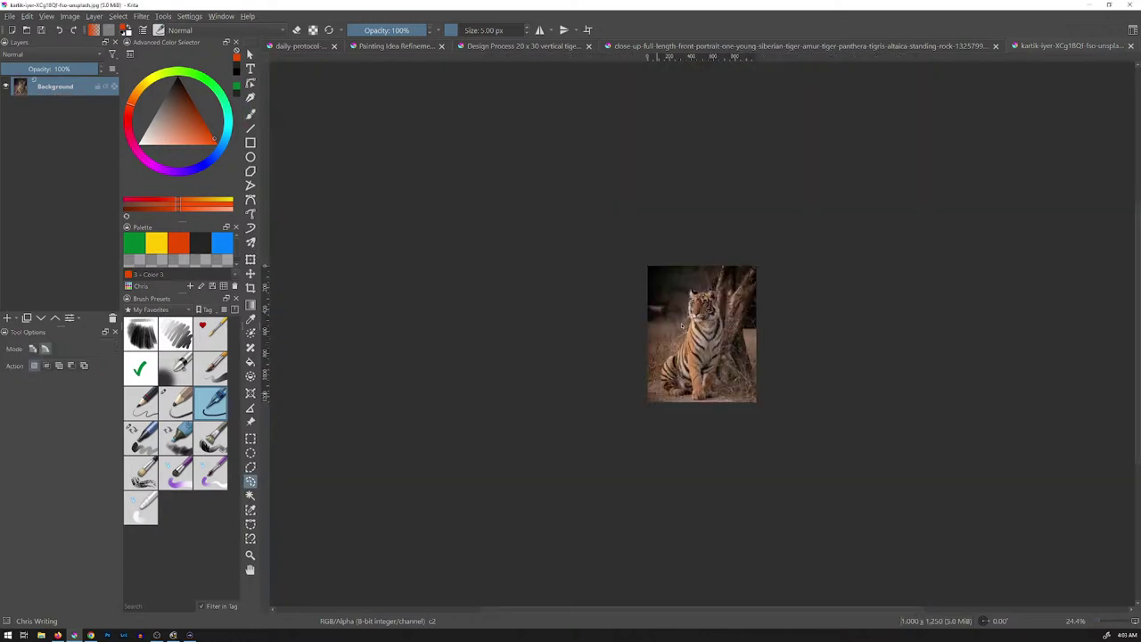
{"action": "mouse_move", "coordinate": [679, 313]}
{"action": "left_mouse_down"}
{"action": "mouse_move", "coordinate": [720, 283]}
{"action": "mouse_move", "coordinate": [736, 377]}
{"action": "mouse_move", "coordinate": [685, 413]}
{"action": "mouse_move", "coordinate": [679, 314]}
{"action": "left_mouse_up"}
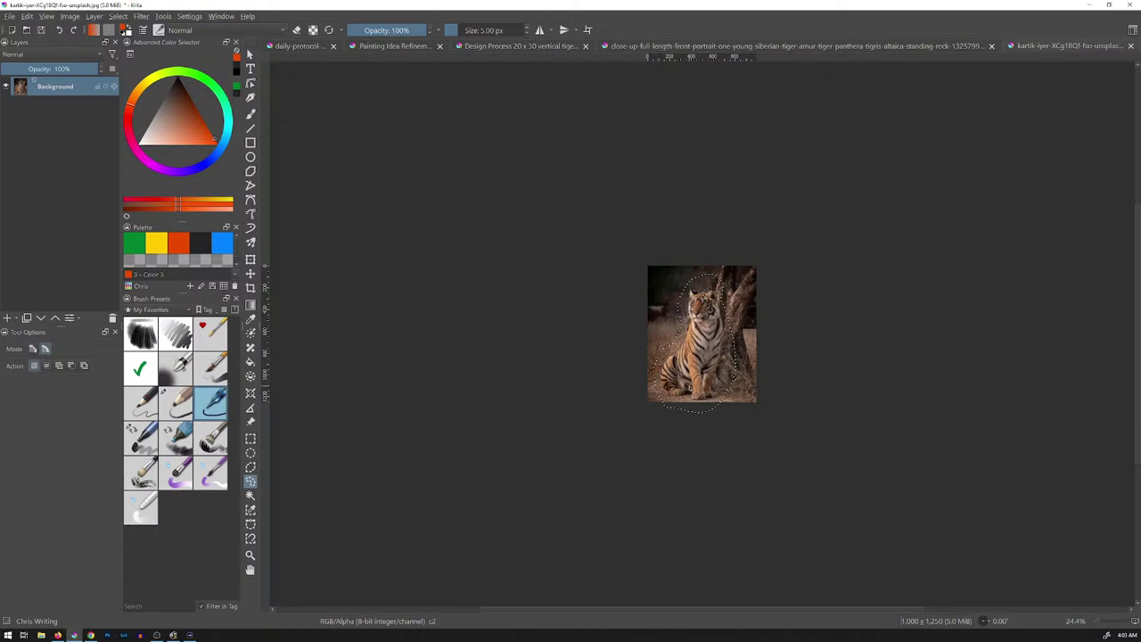
{"action": "key", "text": "ctrl+c"}
{"action": "left_click", "coordinate": [503, 46]}
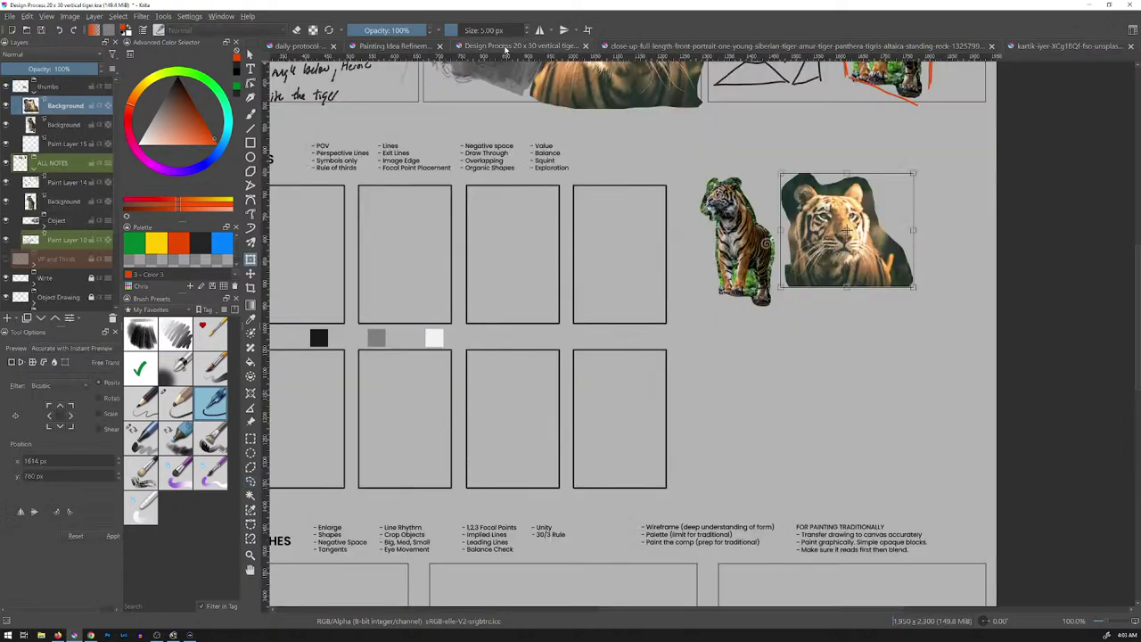
{"action": "key", "text": "ctrl+v"}
Shrink the sitting tiger below the portrait and discard changes to its photo
{"action": "key", "text": "ctrl+t"}
{"action": "left_click_drag", "start_coordinate": [481, 196], "coordinate": [812, 316]}
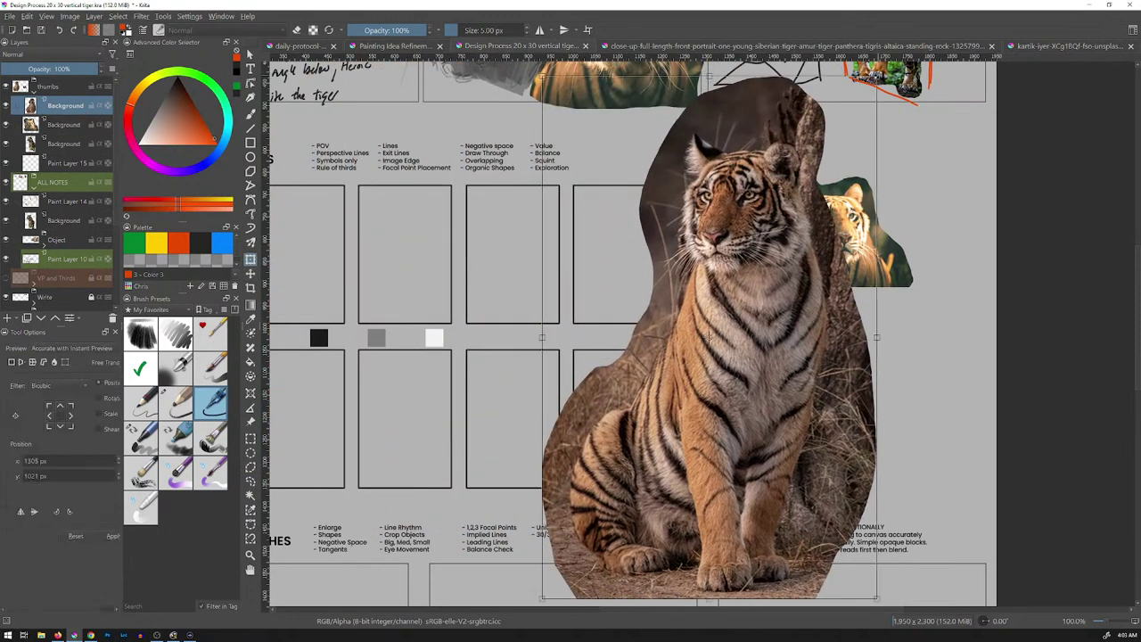
{"action": "key", "text": "Return"}
{"action": "left_click_drag", "start_coordinate": [863, 100], "coordinate": [635, 458]}
{"action": "left_click_drag", "start_coordinate": [604, 506], "coordinate": [745, 366]}
{"action": "left_click", "coordinate": [1041, 46]}
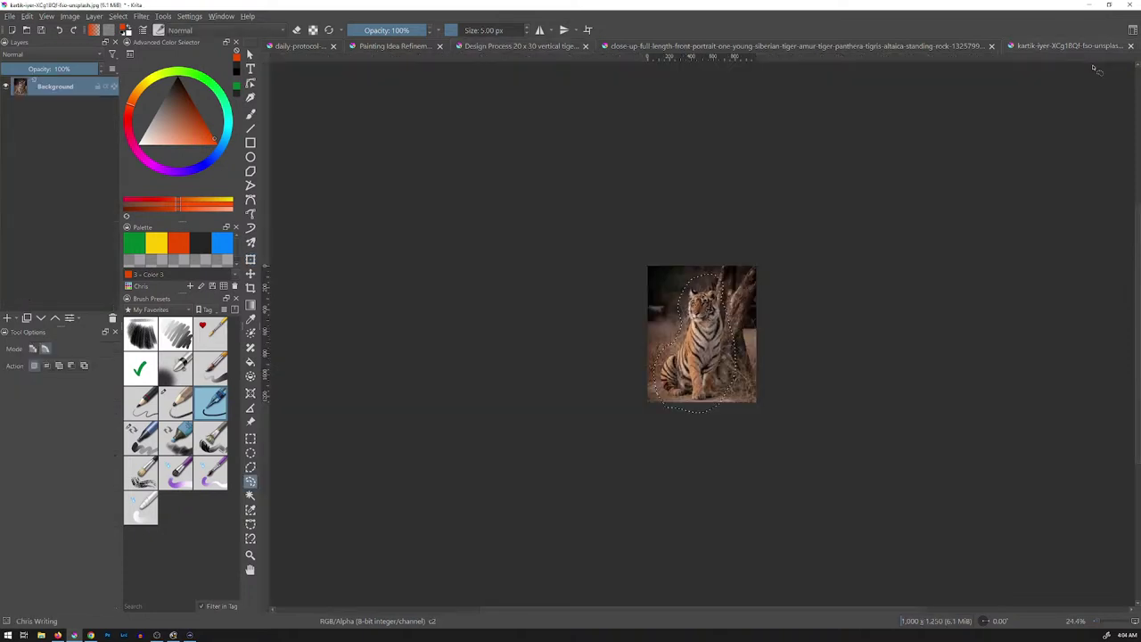
{"action": "left_click", "coordinate": [1130, 47]}
{"action": "left_click", "coordinate": [611, 331]}
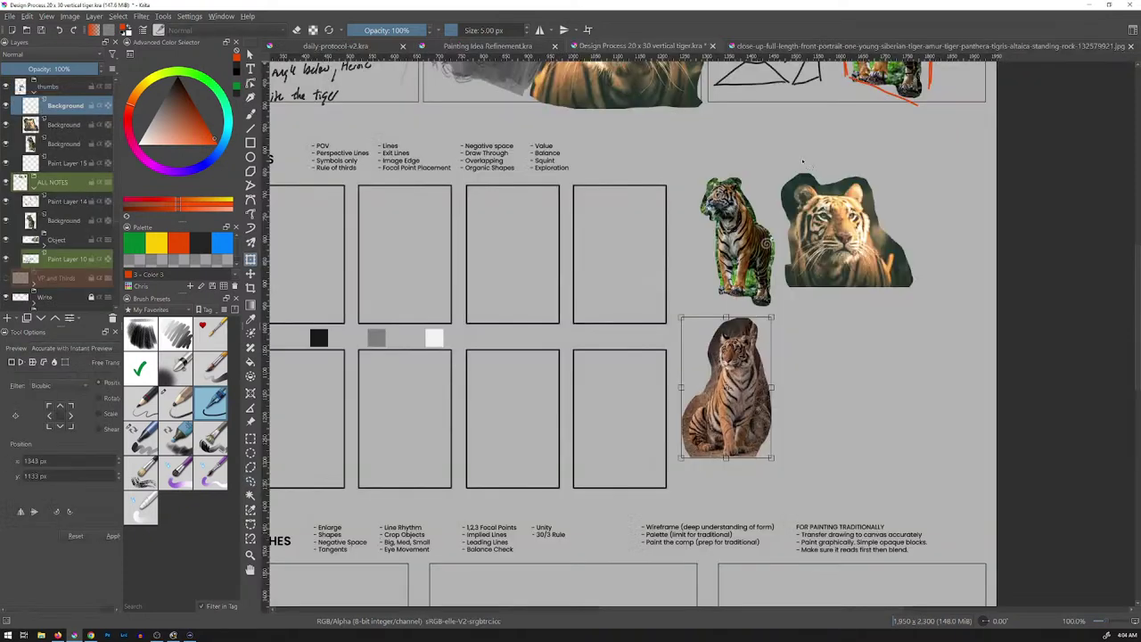
Freehand-select the front-facing standing tiger and close its photo without saving
{"action": "left_click", "coordinate": [962, 49]}
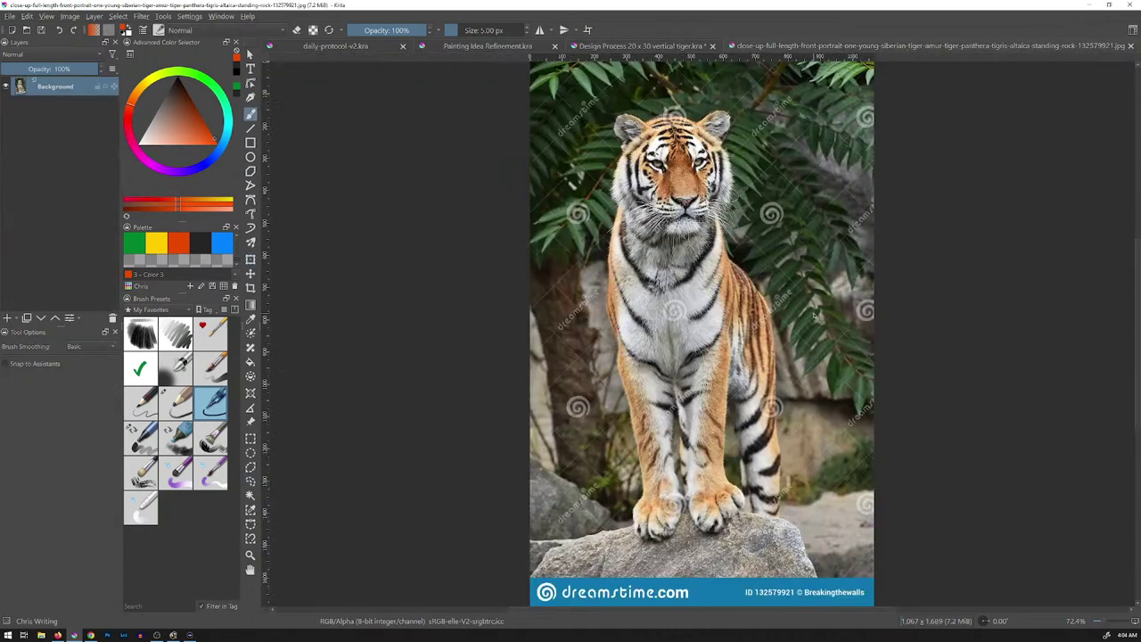
{"action": "key", "text": "o"}
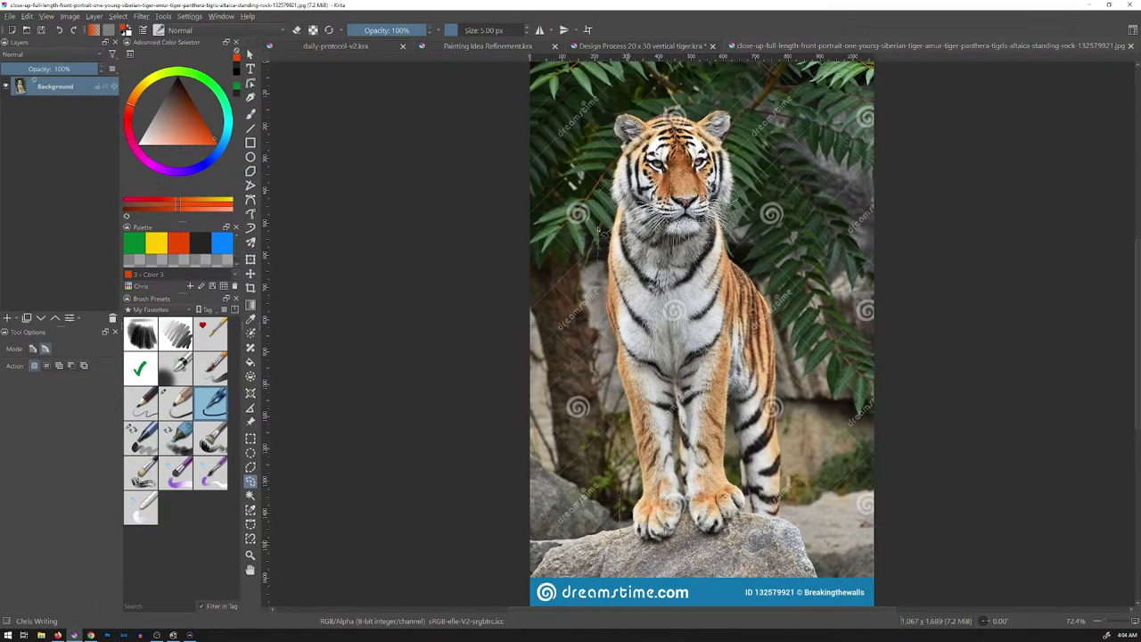
{"action": "mouse_move", "coordinate": [599, 231]}
{"action": "left_mouse_down"}
{"action": "mouse_move", "coordinate": [626, 93]}
{"action": "mouse_move", "coordinate": [732, 89]}
{"action": "mouse_move", "coordinate": [764, 143]}
{"action": "mouse_move", "coordinate": [752, 243]}
{"action": "mouse_move", "coordinate": [790, 307]}
{"action": "mouse_move", "coordinate": [802, 482]}
{"action": "left_mouse_up"}
{"action": "left_click_drag", "start_coordinate": [624, 535], "coordinate": [599, 234]}
{"action": "key", "text": "ctrl+w"}
{"action": "left_click", "coordinate": [621, 346]}
Paste the standing tiger, shrink it, and place it beneath the portrait beside the seated tiger
{"action": "key", "text": "ctrl+v"}
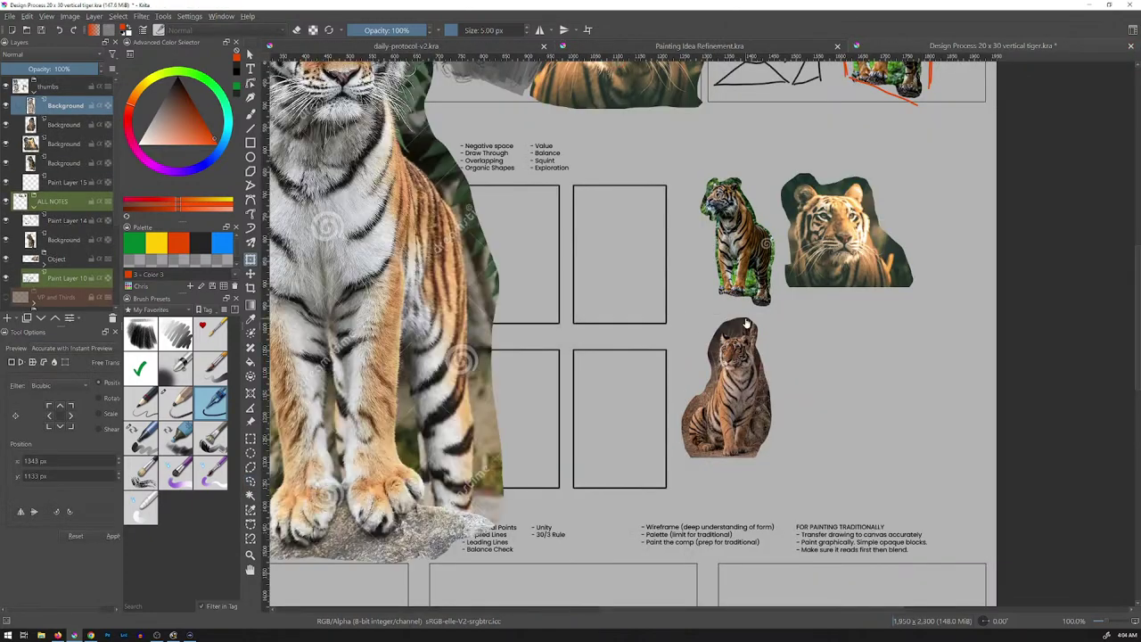
{"action": "key", "text": "t"}
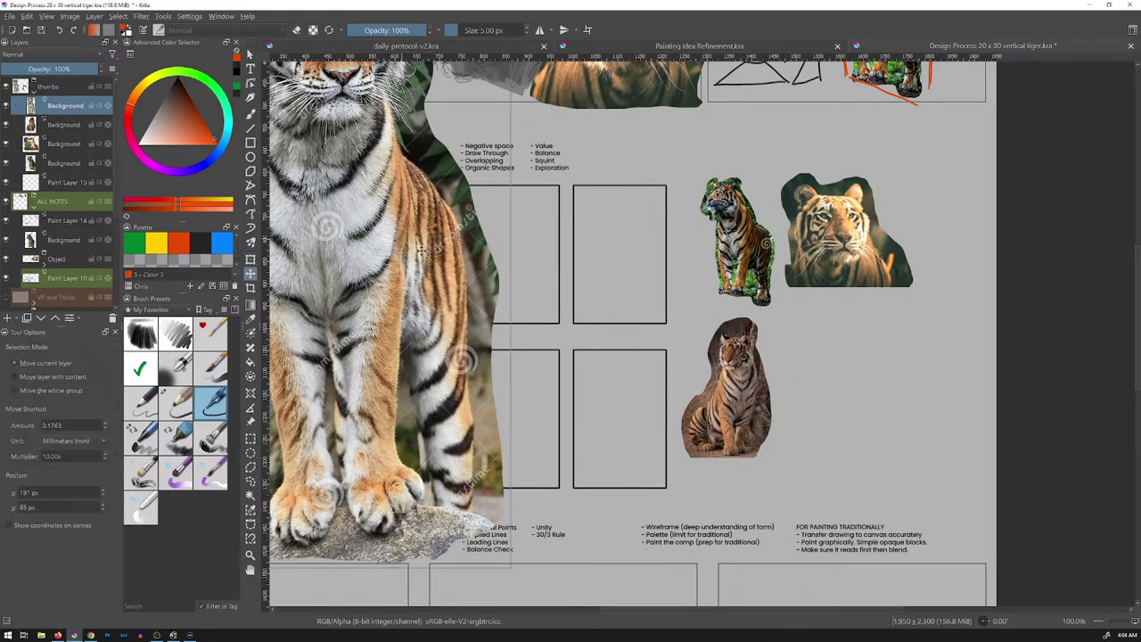
{"action": "left_click_drag", "start_coordinate": [466, 291], "coordinate": [751, 532]}
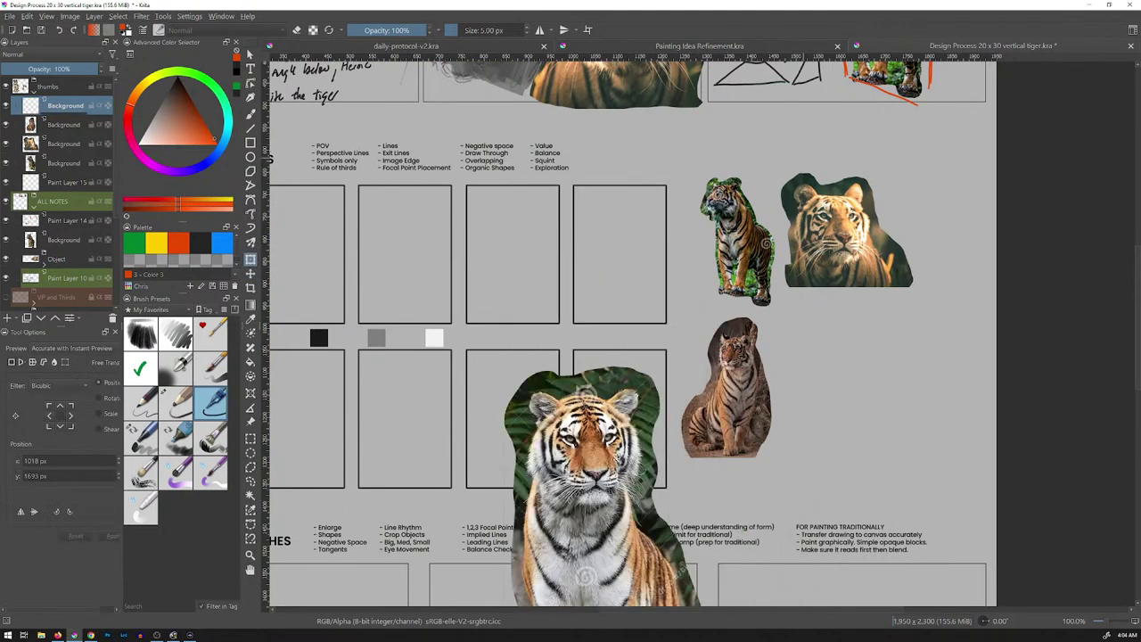
{"action": "left_click_drag", "start_coordinate": [636, 485], "coordinate": [874, 301]}
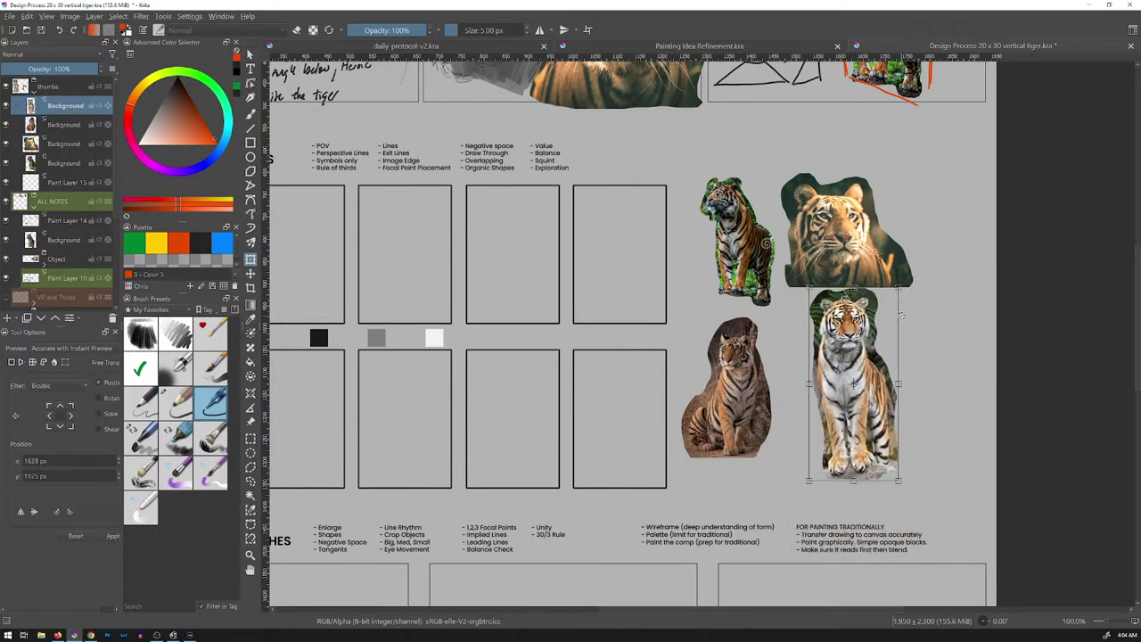
{"action": "key", "text": "Return"}
{"action": "left_click_drag", "start_coordinate": [514, 252], "coordinate": [682, 235]}
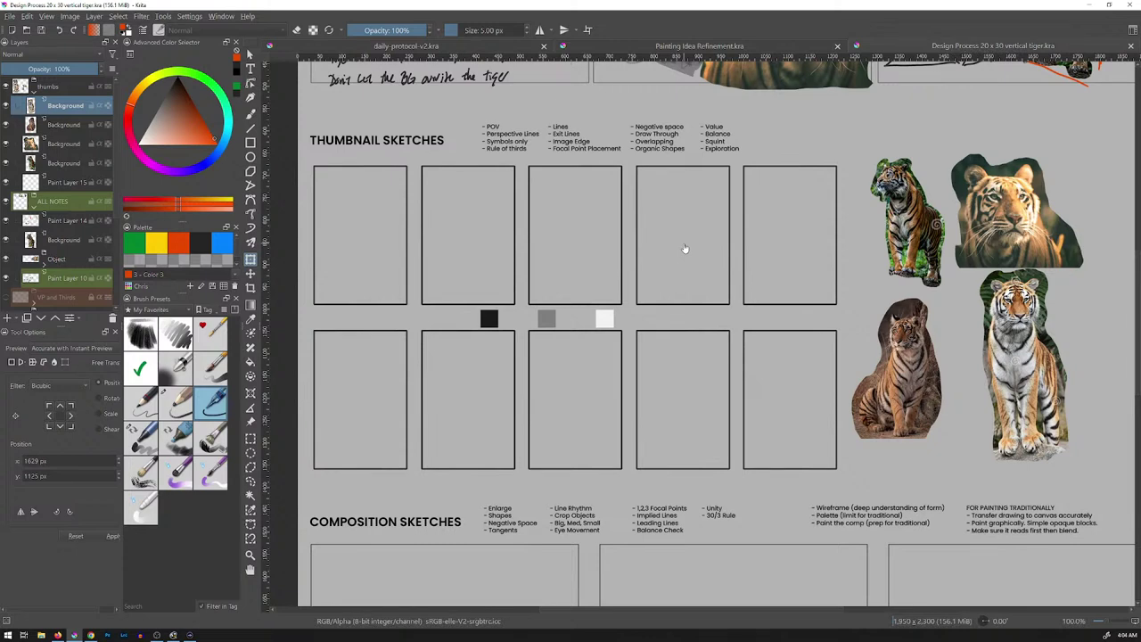
Raise Paint Layer 15 under the thumbs group and set a black freehand brush
{"action": "left_click", "coordinate": [65, 181]}
{"action": "left_click", "coordinate": [56, 319]}
{"action": "left_click", "coordinate": [56, 319]}
{"action": "left_click", "coordinate": [56, 320]}
{"action": "left_click", "coordinate": [56, 320]}
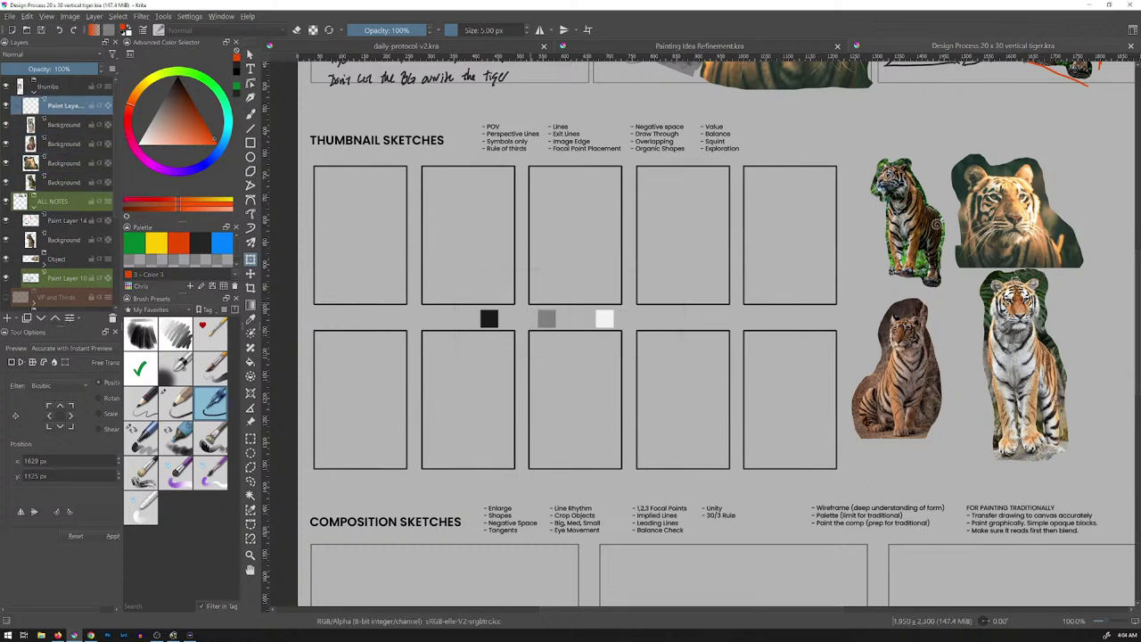
{"action": "key", "text": "b"}
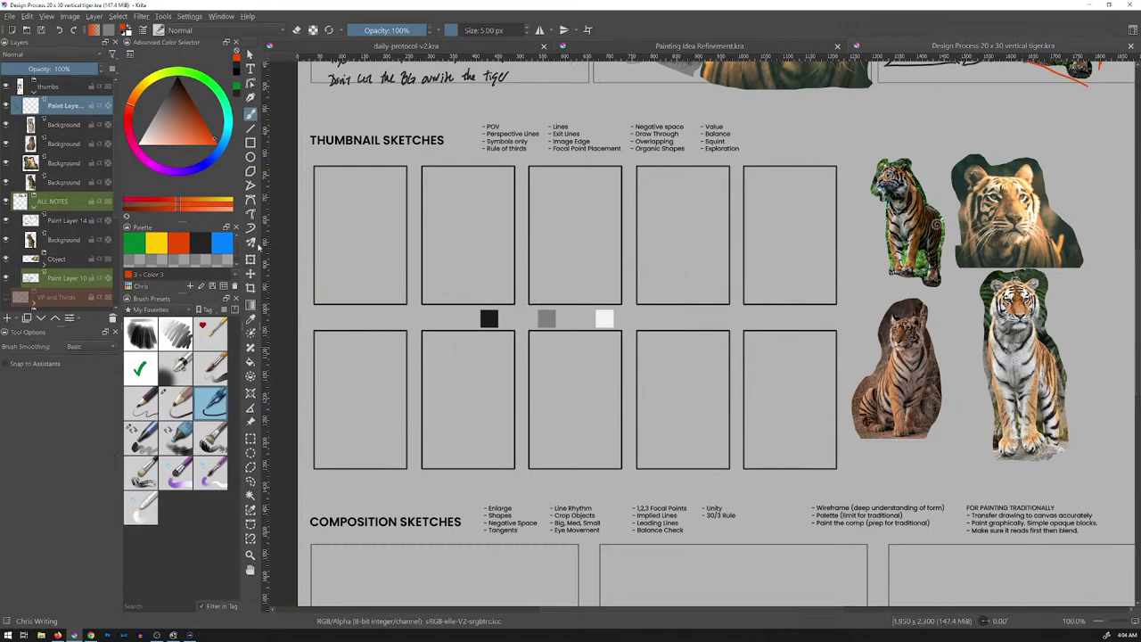
{"action": "left_click", "coordinate": [206, 243]}
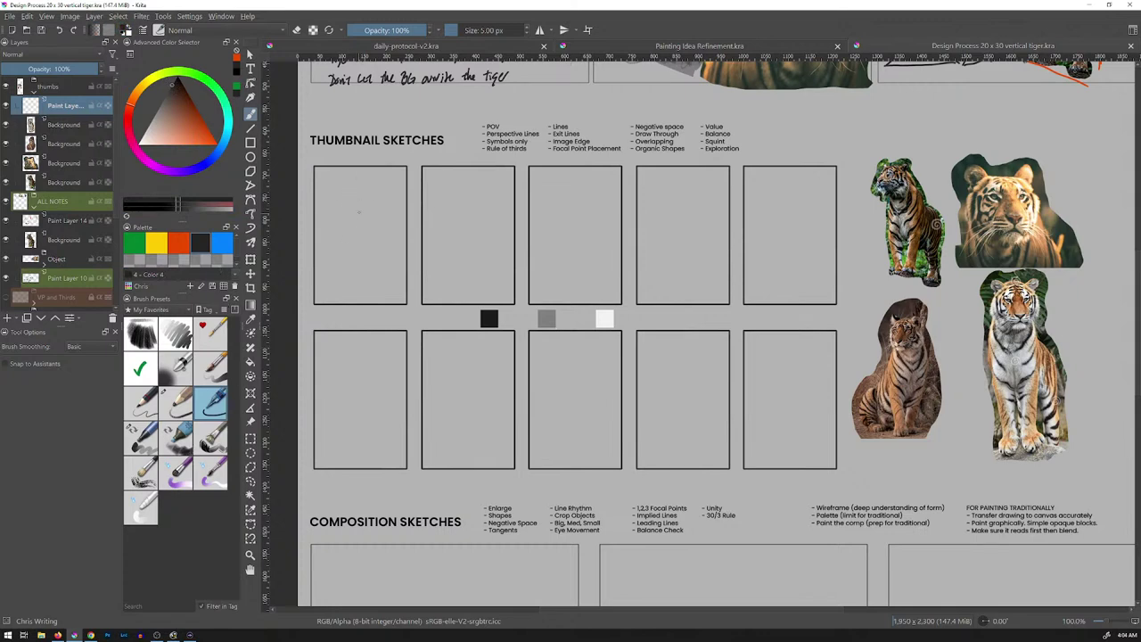
Sketch the standing tiger's head, neck and body lines in the first thumbnail
{"action": "mouse_move", "coordinate": [342, 186]}
{"action": "left_mouse_down"}
{"action": "mouse_move", "coordinate": [362, 201]}
{"action": "mouse_move", "coordinate": [356, 189]}
{"action": "mouse_move", "coordinate": [343, 244]}
{"action": "left_mouse_up"}
{"action": "mouse_move", "coordinate": [362, 207]}
{"action": "left_mouse_down"}
{"action": "mouse_move", "coordinate": [383, 280]}
{"action": "mouse_move", "coordinate": [374, 254]}
{"action": "mouse_move", "coordinate": [387, 259]}
{"action": "left_mouse_up"}
{"action": "left_click_drag", "start_coordinate": [365, 221], "coordinate": [387, 294]}
{"action": "mouse_move", "coordinate": [379, 278]}
{"action": "left_mouse_down"}
{"action": "mouse_move", "coordinate": [383, 302]}
{"action": "mouse_move", "coordinate": [371, 298]}
{"action": "left_mouse_up"}
{"action": "mouse_move", "coordinate": [343, 229]}
{"action": "left_mouse_down"}
{"action": "mouse_move", "coordinate": [338, 264]}
{"action": "mouse_move", "coordinate": [358, 286]}
{"action": "left_mouse_up"}
{"action": "mouse_move", "coordinate": [358, 225]}
{"action": "left_mouse_down"}
{"action": "mouse_move", "coordinate": [362, 283]}
{"action": "mouse_move", "coordinate": [358, 242]}
{"action": "left_mouse_up"}
{"action": "mouse_move", "coordinate": [358, 244]}
{"action": "left_mouse_down"}
{"action": "mouse_move", "coordinate": [353, 283]}
{"action": "mouse_move", "coordinate": [372, 284]}
{"action": "mouse_move", "coordinate": [383, 300]}
{"action": "left_mouse_up"}
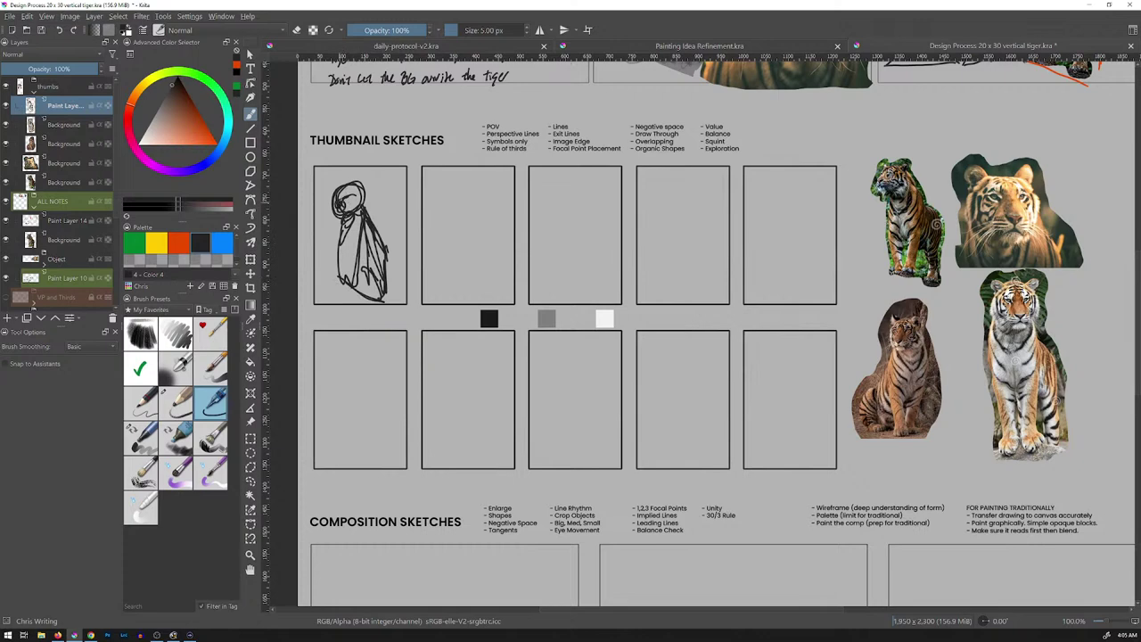
Add strokes beside the head, along the base and through the figure's middle
{"action": "mouse_move", "coordinate": [351, 178]}
{"action": "left_mouse_down"}
{"action": "mouse_move", "coordinate": [339, 269]}
{"action": "mouse_move", "coordinate": [351, 280]}
{"action": "left_mouse_up"}
{"action": "left_click_drag", "start_coordinate": [351, 255], "coordinate": [355, 264]}
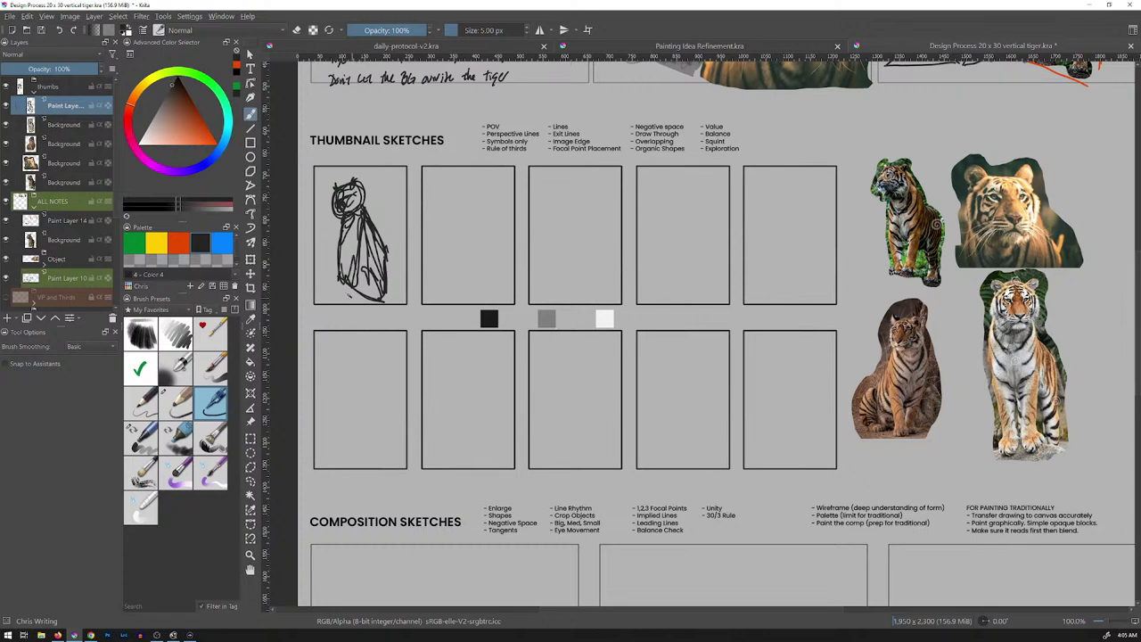
{"action": "left_click_drag", "start_coordinate": [348, 282], "coordinate": [326, 294]}
{"action": "mouse_move", "coordinate": [342, 282]}
{"action": "left_mouse_down"}
{"action": "mouse_move", "coordinate": [315, 302]}
{"action": "mouse_move", "coordinate": [406, 306]}
{"action": "left_mouse_up"}
{"action": "mouse_move", "coordinate": [345, 243]}
{"action": "left_mouse_down"}
{"action": "mouse_move", "coordinate": [349, 278]}
{"action": "mouse_move", "coordinate": [356, 260]}
{"action": "left_mouse_up"}
{"action": "left_click_drag", "start_coordinate": [355, 270], "coordinate": [357, 285]}
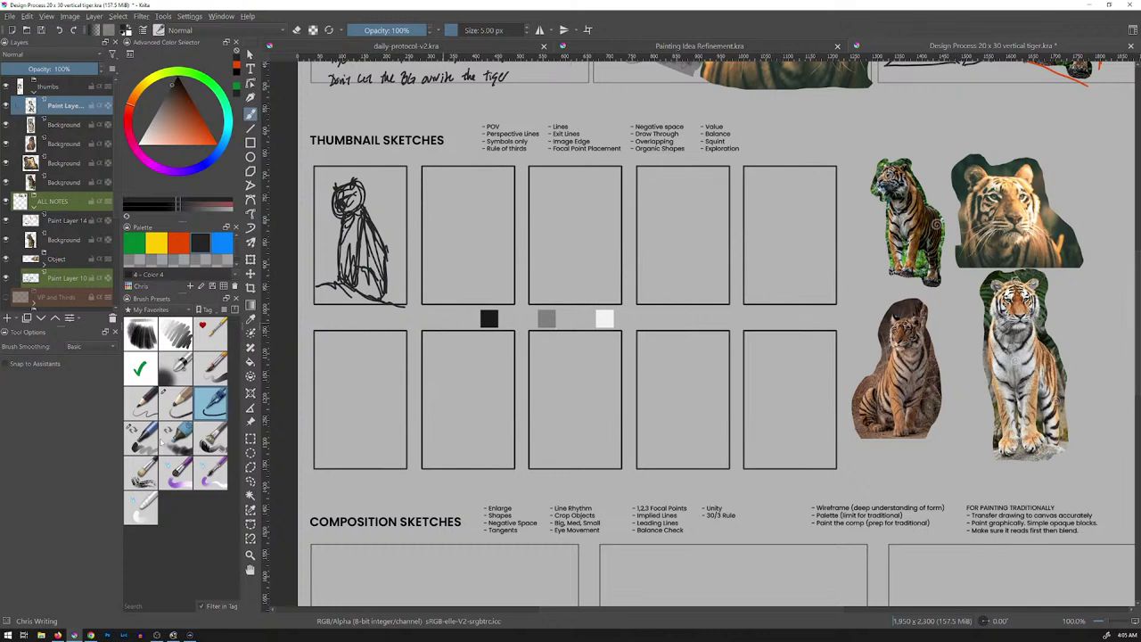
Block in dark and grey values with the Marker Chisel Smooth brush, darkening the edges
{"action": "left_click", "coordinate": [143, 437]}
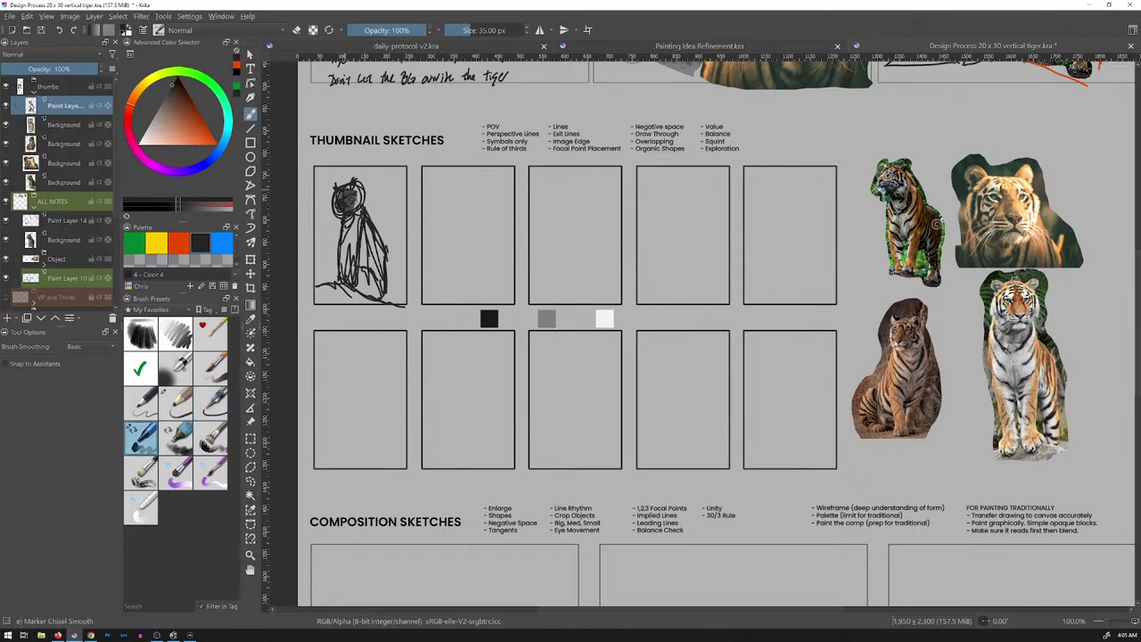
{"action": "mouse_move", "coordinate": [353, 187]}
{"action": "left_mouse_down"}
{"action": "mouse_move", "coordinate": [344, 281]}
{"action": "mouse_move", "coordinate": [357, 282]}
{"action": "left_mouse_up"}
{"action": "mouse_move", "coordinate": [360, 214]}
{"action": "left_mouse_down"}
{"action": "mouse_move", "coordinate": [379, 299]}
{"action": "mouse_move", "coordinate": [365, 232]}
{"action": "mouse_move", "coordinate": [348, 203]}
{"action": "mouse_move", "coordinate": [339, 215]}
{"action": "mouse_move", "coordinate": [355, 185]}
{"action": "mouse_move", "coordinate": [350, 294]}
{"action": "mouse_move", "coordinate": [339, 284]}
{"action": "mouse_move", "coordinate": [323, 297]}
{"action": "mouse_move", "coordinate": [386, 304]}
{"action": "left_mouse_up"}
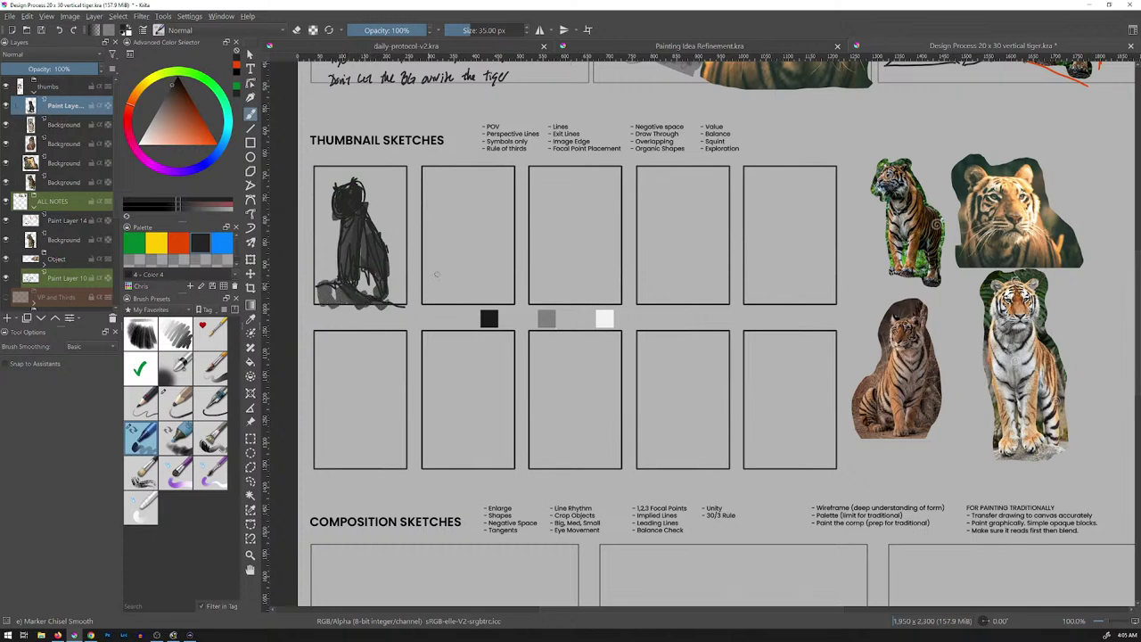
{"action": "mouse_move", "coordinate": [329, 189]}
{"action": "left_mouse_down"}
{"action": "mouse_move", "coordinate": [347, 283]}
{"action": "mouse_move", "coordinate": [376, 264]}
{"action": "mouse_move", "coordinate": [396, 197]}
{"action": "mouse_move", "coordinate": [379, 244]}
{"action": "mouse_move", "coordinate": [361, 184]}
{"action": "mouse_move", "coordinate": [332, 191]}
{"action": "mouse_move", "coordinate": [325, 288]}
{"action": "left_mouse_up"}
{"action": "left_click_drag", "start_coordinate": [388, 280], "coordinate": [406, 310]}
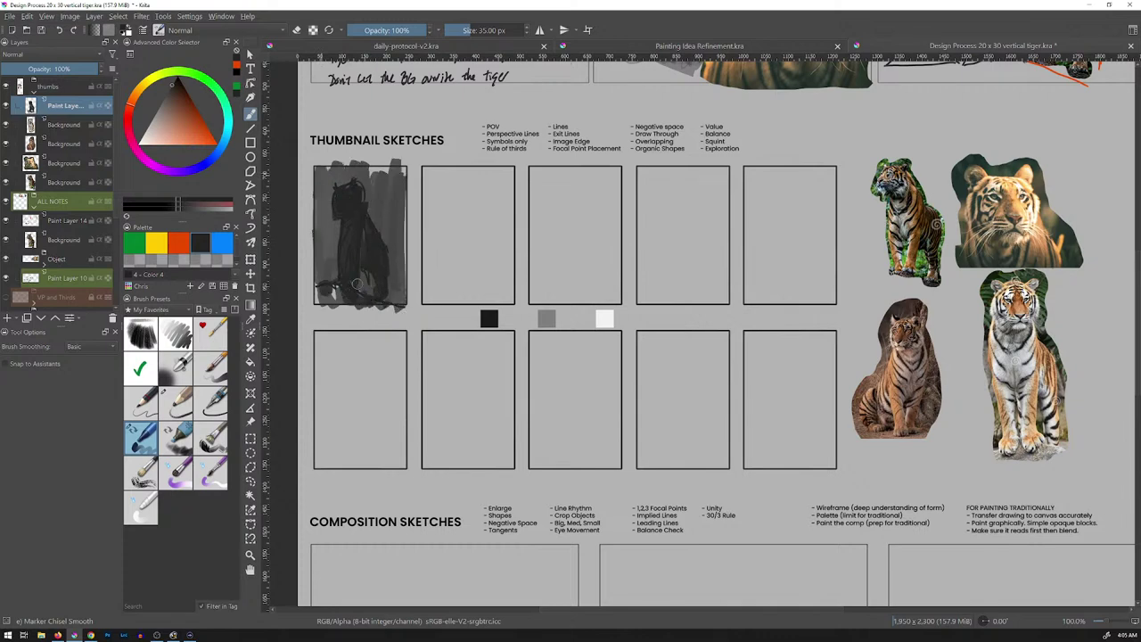
{"action": "mouse_move", "coordinate": [341, 284]}
{"action": "left_mouse_down"}
{"action": "mouse_move", "coordinate": [308, 305]}
{"action": "mouse_move", "coordinate": [312, 170]}
{"action": "left_mouse_up"}
{"action": "left_click_drag", "start_coordinate": [406, 217], "coordinate": [412, 180]}
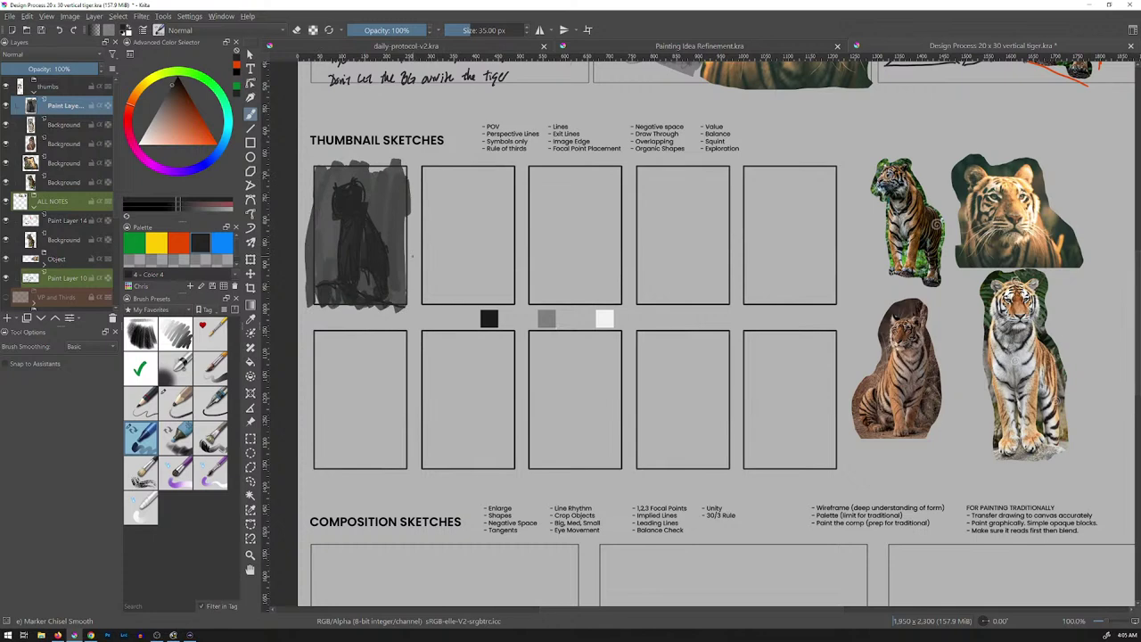
Refine the head and lower body by alternating erasing and dark painting
{"action": "key", "text": "e"}
{"action": "mouse_move", "coordinate": [337, 205]}
{"action": "left_mouse_down"}
{"action": "mouse_move", "coordinate": [339, 191]}
{"action": "mouse_move", "coordinate": [364, 186]}
{"action": "mouse_move", "coordinate": [345, 233]}
{"action": "mouse_move", "coordinate": [344, 221]}
{"action": "mouse_move", "coordinate": [349, 242]}
{"action": "mouse_move", "coordinate": [357, 237]}
{"action": "mouse_move", "coordinate": [343, 290]}
{"action": "mouse_move", "coordinate": [354, 249]}
{"action": "mouse_move", "coordinate": [345, 214]}
{"action": "mouse_move", "coordinate": [358, 193]}
{"action": "mouse_move", "coordinate": [362, 253]}
{"action": "left_mouse_up"}
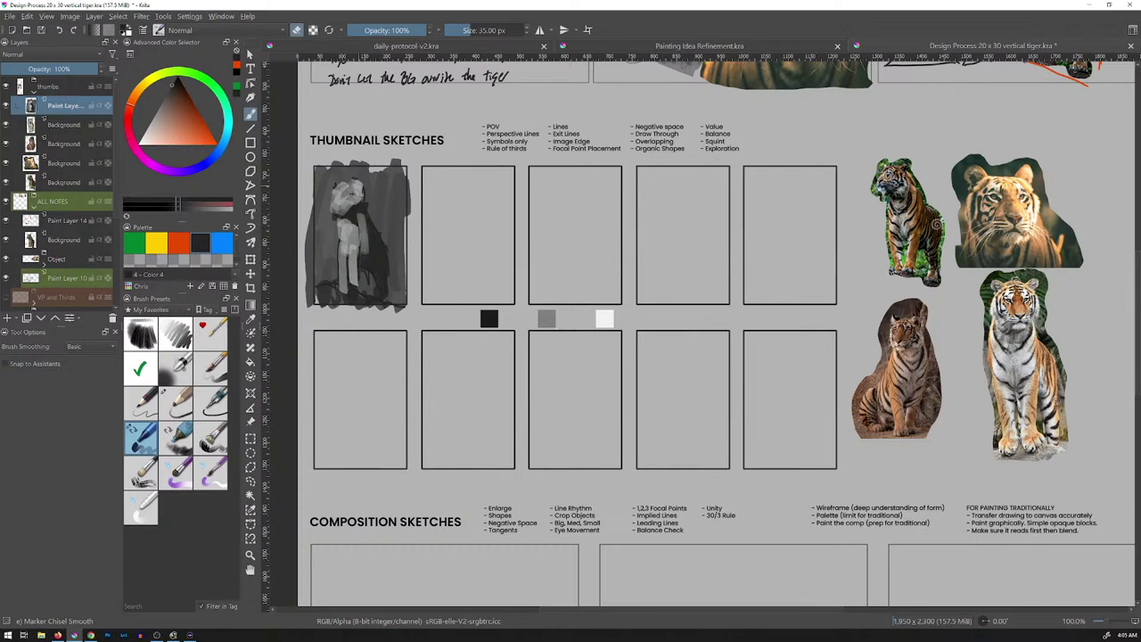
{"action": "left_click_drag", "start_coordinate": [352, 193], "coordinate": [339, 202]}
{"action": "key", "text": "e"}
{"action": "mouse_move", "coordinate": [350, 210]}
{"action": "left_mouse_down"}
{"action": "mouse_move", "coordinate": [357, 193]}
{"action": "mouse_move", "coordinate": [344, 213]}
{"action": "left_mouse_up"}
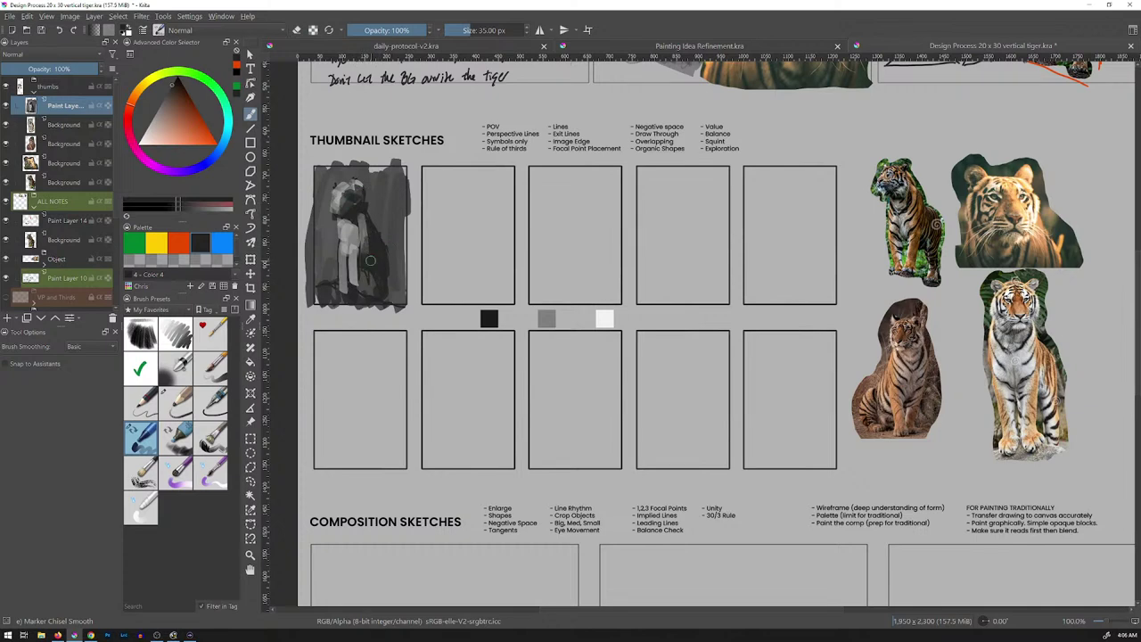
{"action": "key", "text": "e"}
{"action": "mouse_move", "coordinate": [357, 291]}
{"action": "left_mouse_down"}
{"action": "mouse_move", "coordinate": [365, 262]}
{"action": "mouse_move", "coordinate": [356, 294]}
{"action": "mouse_move", "coordinate": [348, 249]}
{"action": "left_mouse_up"}
{"action": "key", "text": "e"}
{"action": "mouse_move", "coordinate": [358, 293]}
{"action": "left_mouse_down"}
{"action": "mouse_move", "coordinate": [388, 181]}
{"action": "mouse_move", "coordinate": [374, 232]}
{"action": "left_mouse_up"}
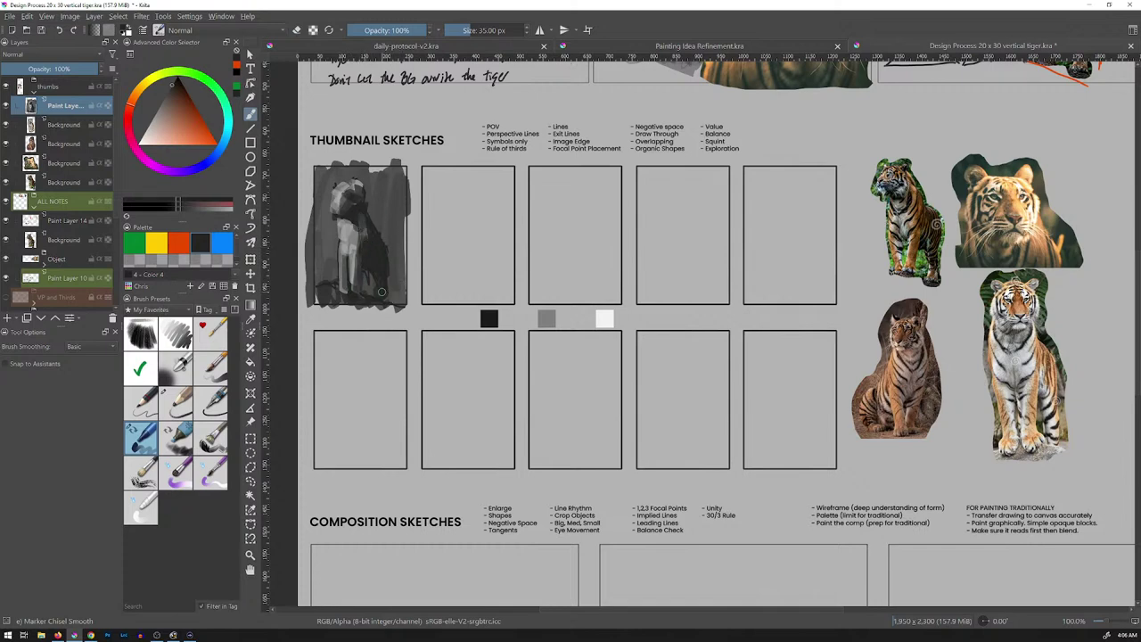
Lighten the lower body and try darkening the right side, undoing those strokes
{"action": "key", "text": "e"}
{"action": "mouse_move", "coordinate": [374, 278]}
{"action": "left_mouse_down"}
{"action": "mouse_move", "coordinate": [365, 213]}
{"action": "mouse_move", "coordinate": [380, 293]}
{"action": "left_mouse_up"}
{"action": "key", "text": "e"}
{"action": "left_click_drag", "start_coordinate": [387, 244], "coordinate": [386, 198]}
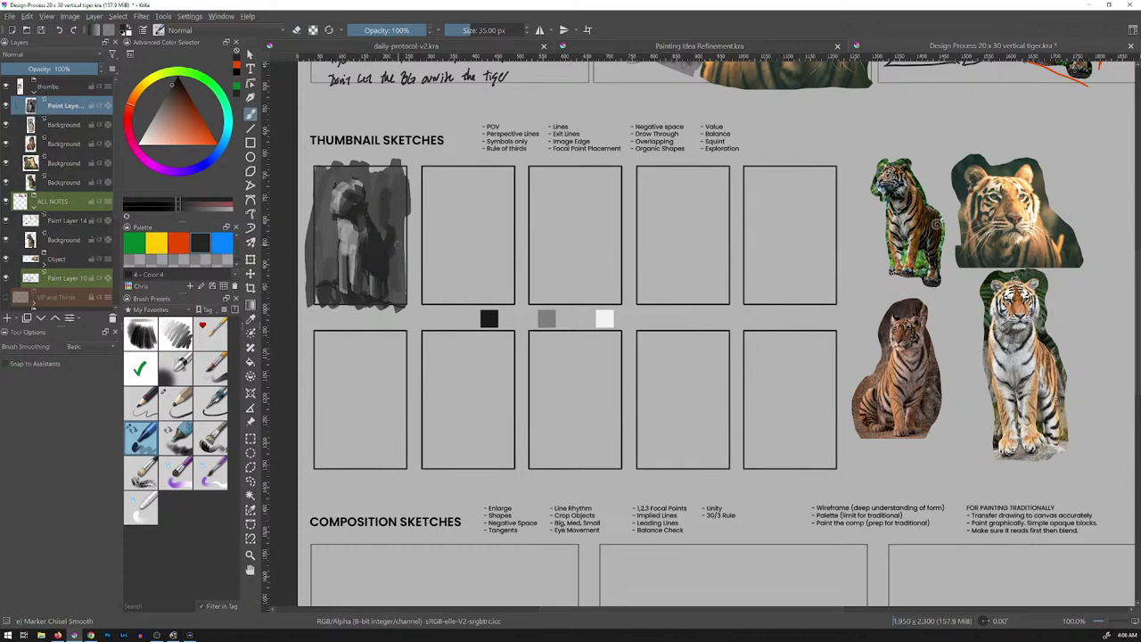
{"action": "key", "text": "ctrl+z"}
{"action": "key", "text": "ctrl+z"}
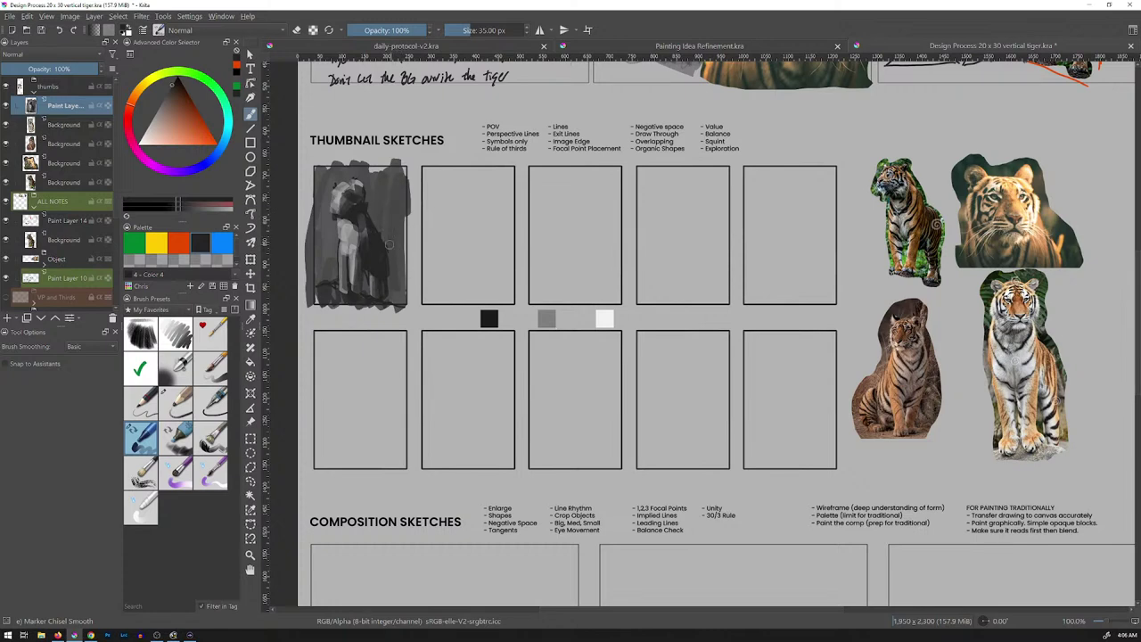
{"action": "mouse_move", "coordinate": [389, 244]}
{"action": "left_mouse_down"}
{"action": "mouse_move", "coordinate": [383, 237]}
{"action": "mouse_move", "coordinate": [393, 263]}
{"action": "mouse_move", "coordinate": [393, 198]}
{"action": "left_mouse_up"}
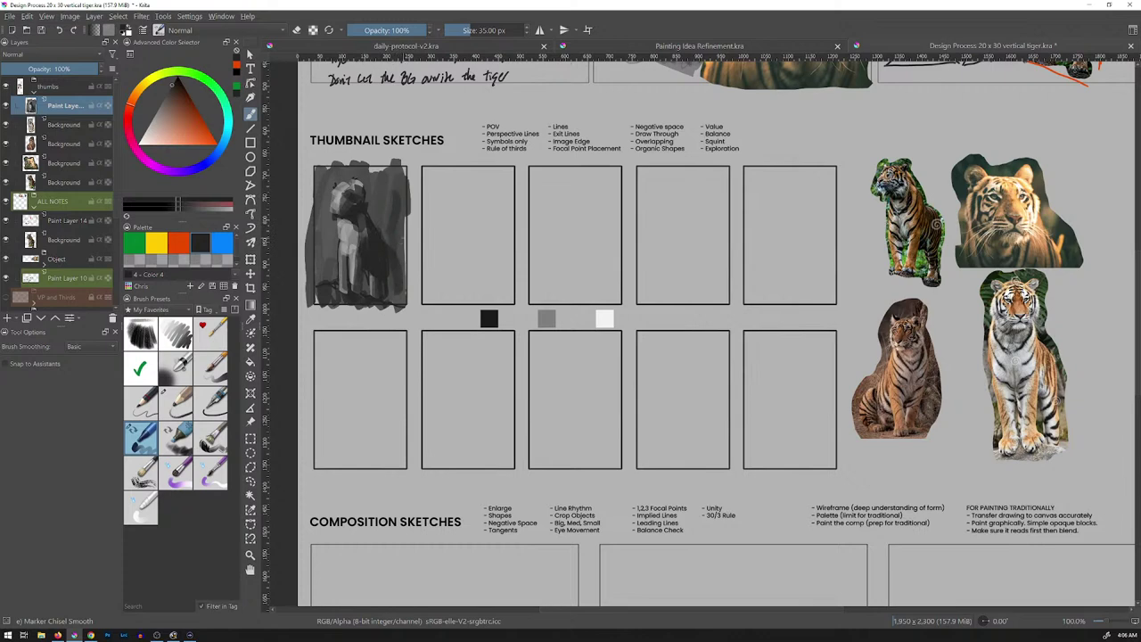
{"action": "key", "text": "ctrl+z"}
{"action": "key", "text": "Insert"}
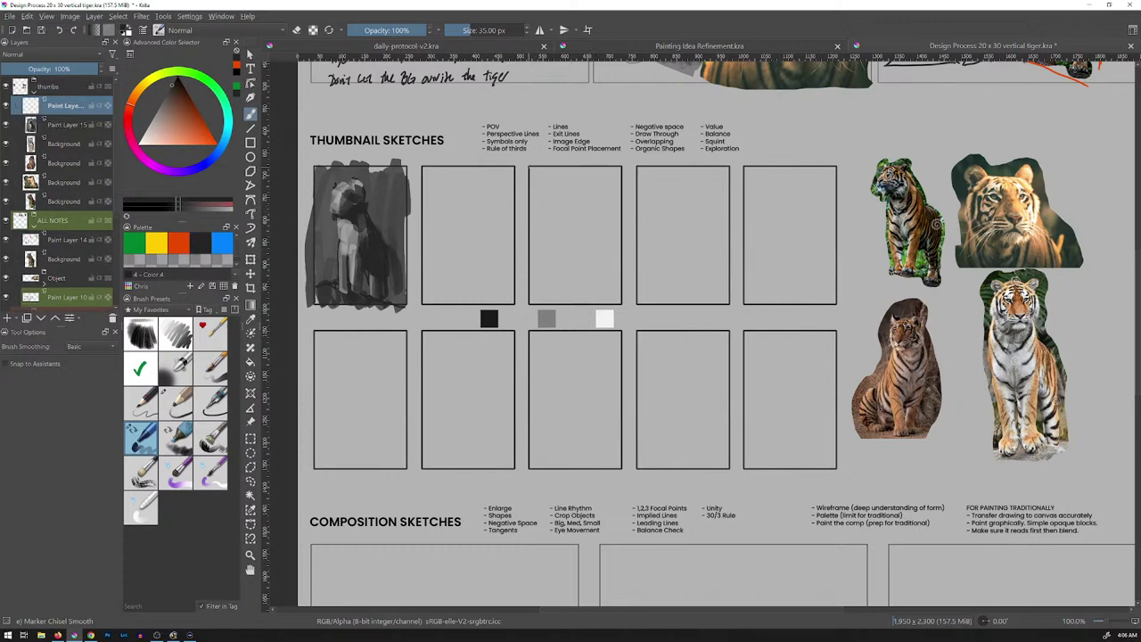
{"action": "mouse_move", "coordinate": [447, 181]}
{"action": "left_mouse_down"}
{"action": "mouse_move", "coordinate": [467, 268]}
{"action": "mouse_move", "coordinate": [451, 250]}
{"action": "mouse_move", "coordinate": [474, 212]}
{"action": "mouse_move", "coordinate": [509, 282]}
{"action": "left_mouse_up"}
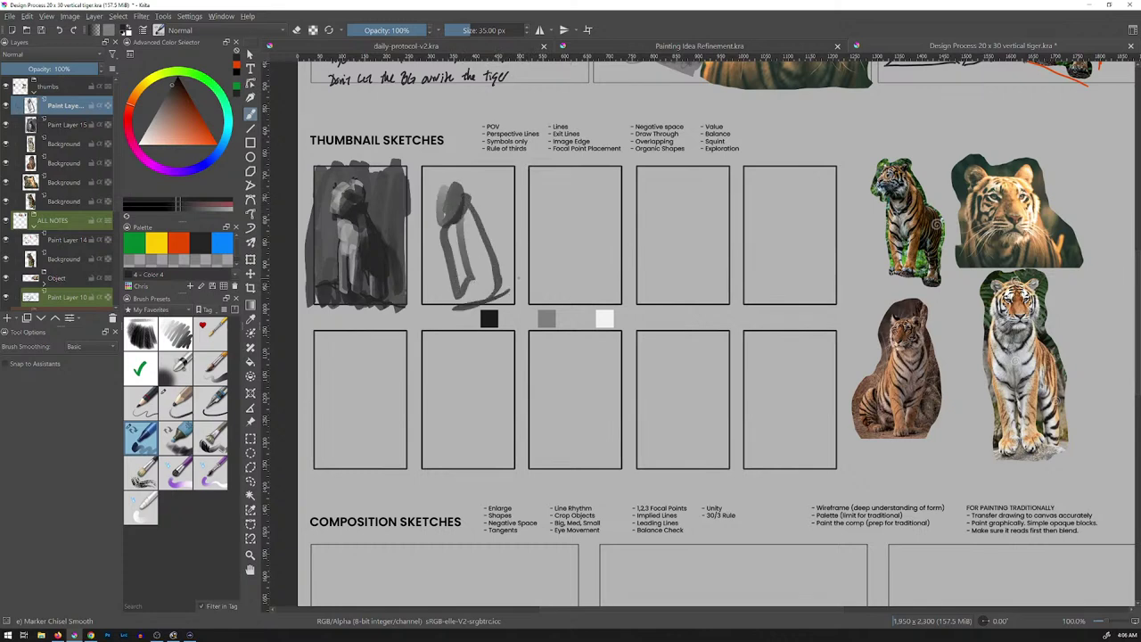
{"action": "key", "text": "ctrl+z"}
{"action": "key", "text": "ctrl+z"}
{"action": "mouse_move", "coordinate": [565, 140]}
{"action": "left_mouse_down"}
{"action": "mouse_move", "coordinate": [596, 367]}
{"action": "mouse_move", "coordinate": [577, 335]}
{"action": "left_mouse_up"}
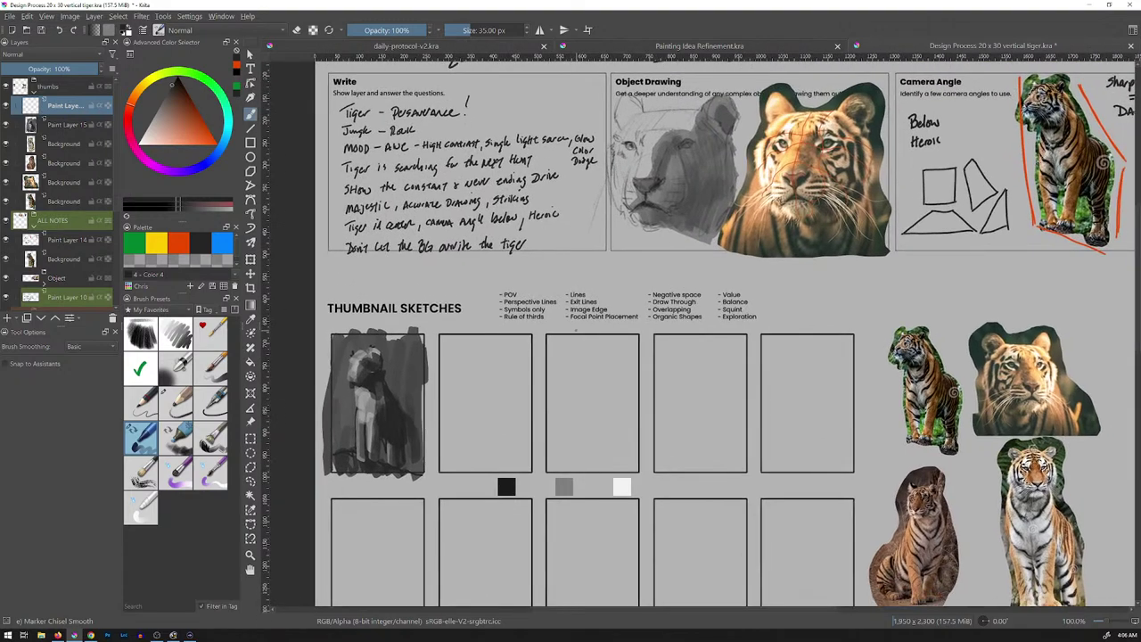
{"action": "mouse_move", "coordinate": [465, 407]}
{"action": "left_mouse_down"}
{"action": "mouse_move", "coordinate": [451, 311]}
{"action": "mouse_move", "coordinate": [432, 313]}
{"action": "mouse_move", "coordinate": [489, 323]}
{"action": "left_mouse_up"}
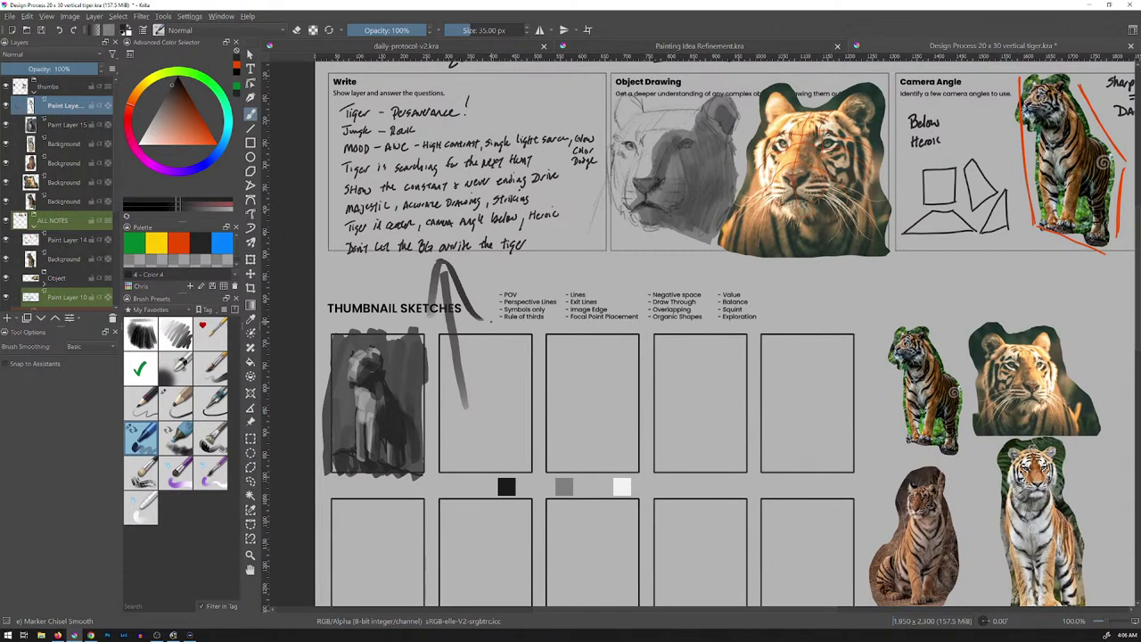
{"action": "key", "text": "ctrl+z"}
{"action": "key", "text": "ctrl+z"}
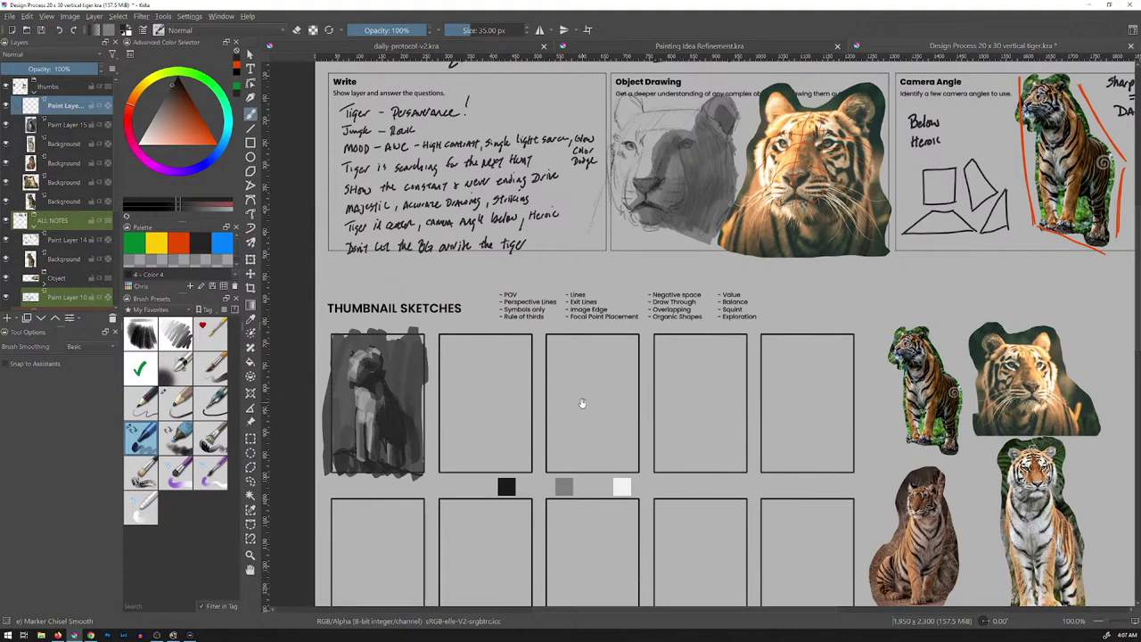
{"action": "left_click_drag", "start_coordinate": [580, 402], "coordinate": [580, 318]}
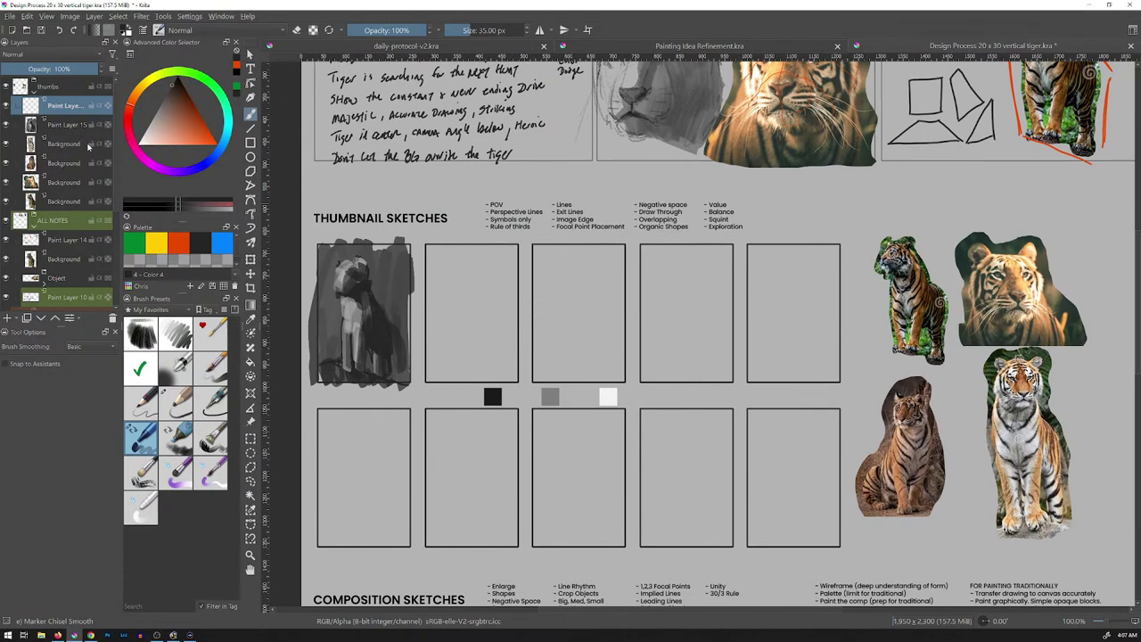
Duplicate Paint Layer 15 and move the copy into the second frame
{"action": "key", "text": "Page_Down"}
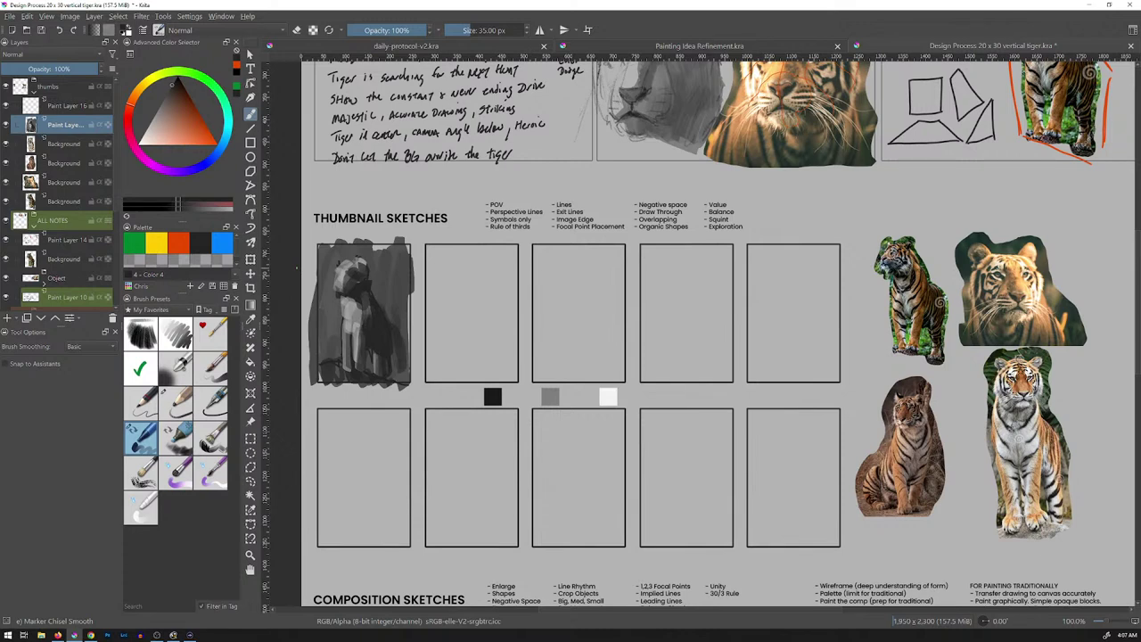
{"action": "key", "text": "ctrl+j"}
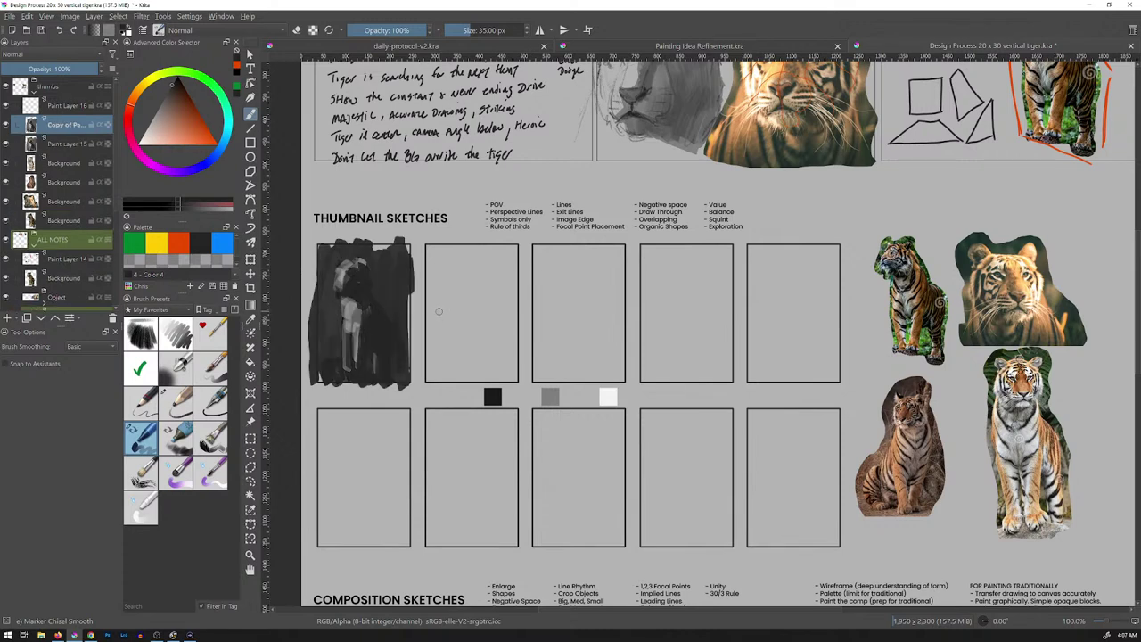
{"action": "key", "text": "t"}
{"action": "left_click_drag", "start_coordinate": [385, 314], "coordinate": [493, 315]}
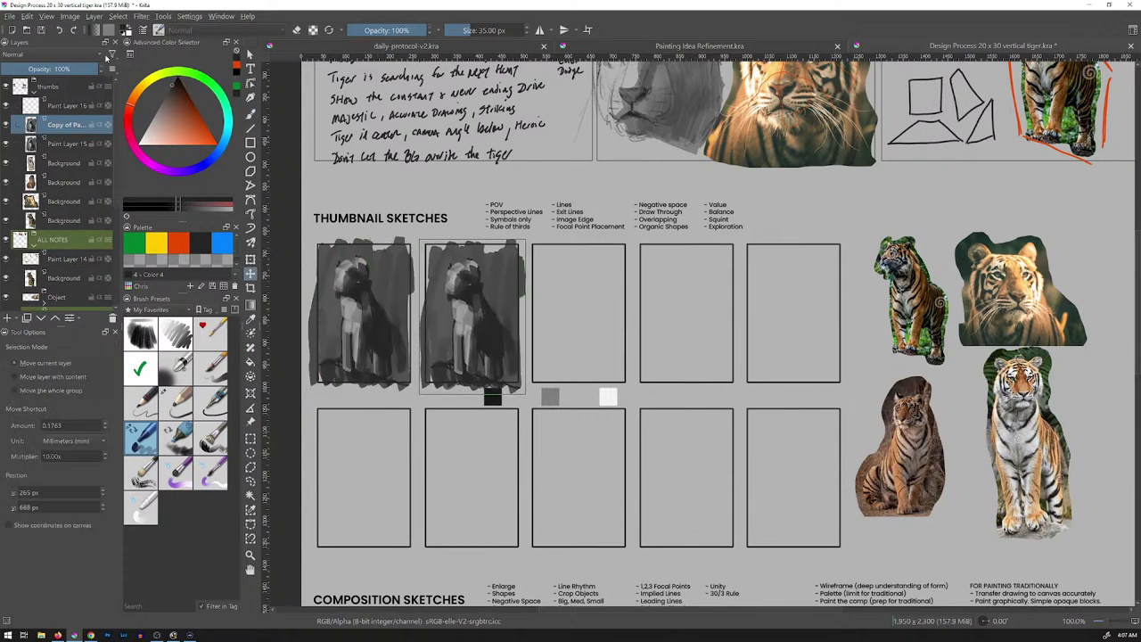
Mirror the copied layer horizontally and drag it back into the second frame
{"action": "left_click", "coordinate": [70, 16]}
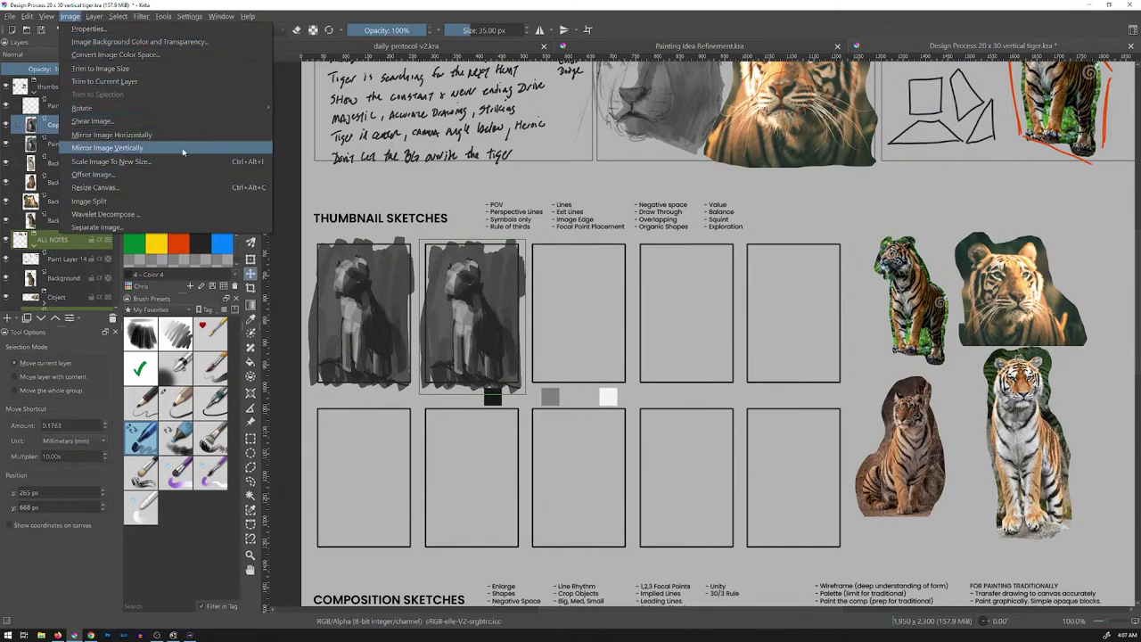
{"action": "mouse_move", "coordinate": [94, 17]}
{"action": "mouse_move", "coordinate": [116, 134]}
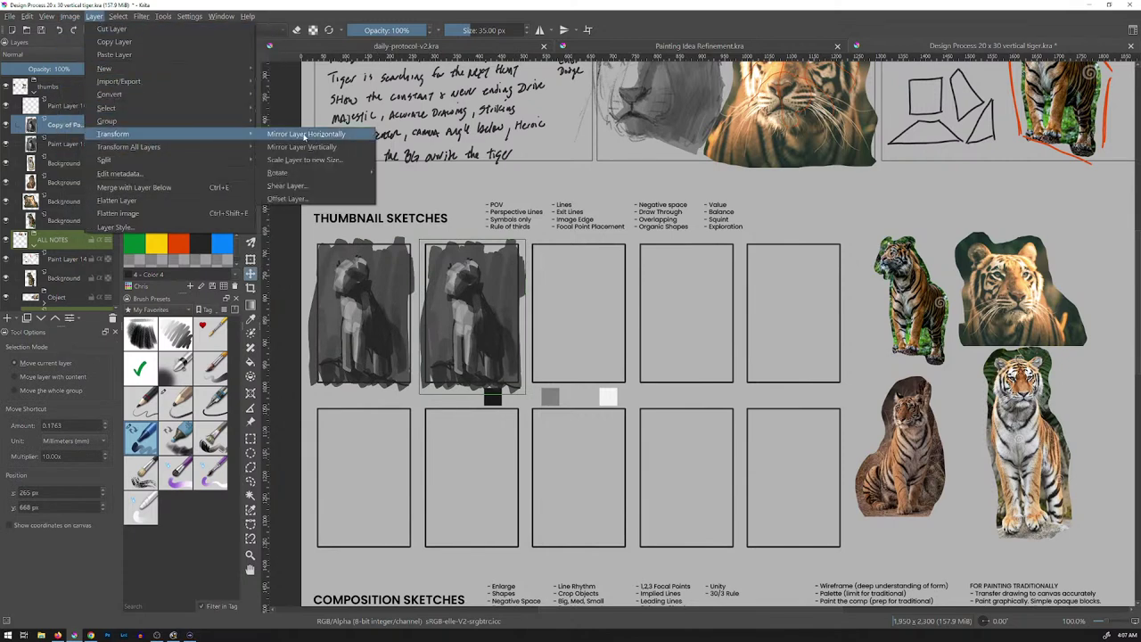
{"action": "left_click", "coordinate": [342, 147]}
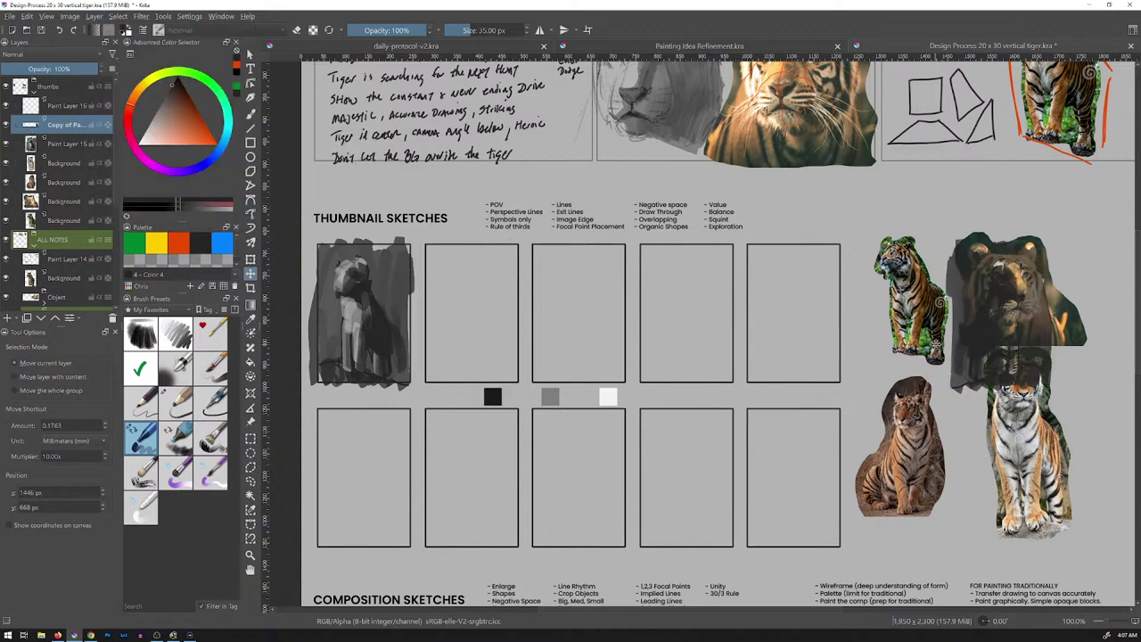
{"action": "left_click_drag", "start_coordinate": [992, 353], "coordinate": [491, 319]}
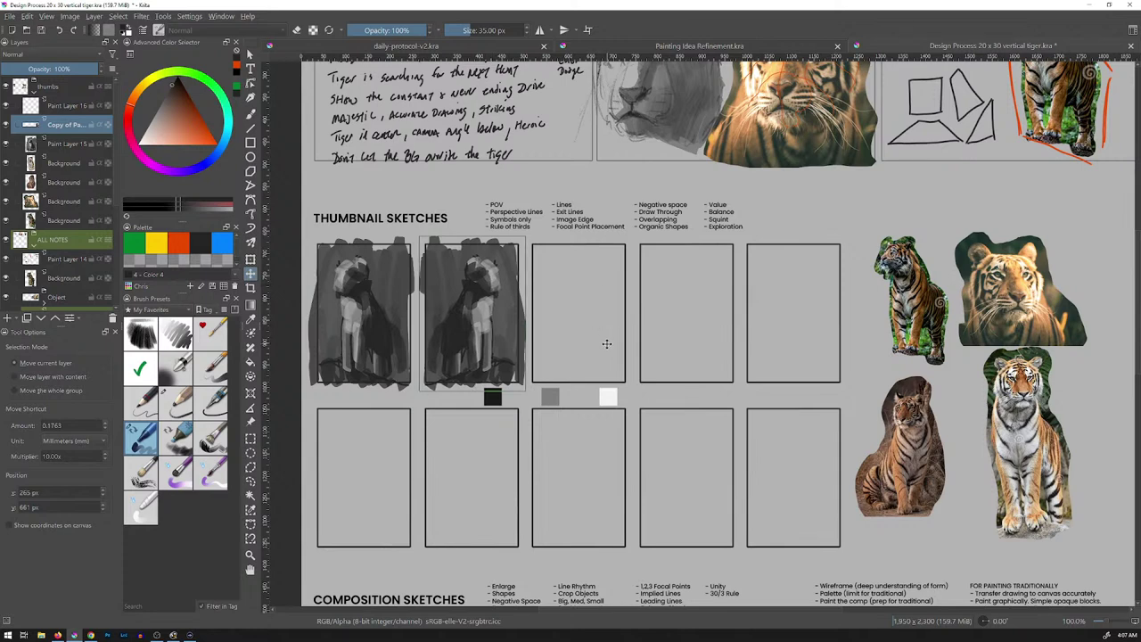
Nudge the mirrored copy into alignment and set up a thin 5 px orange brush
{"action": "left_click_drag", "start_coordinate": [503, 326], "coordinate": [504, 327]}
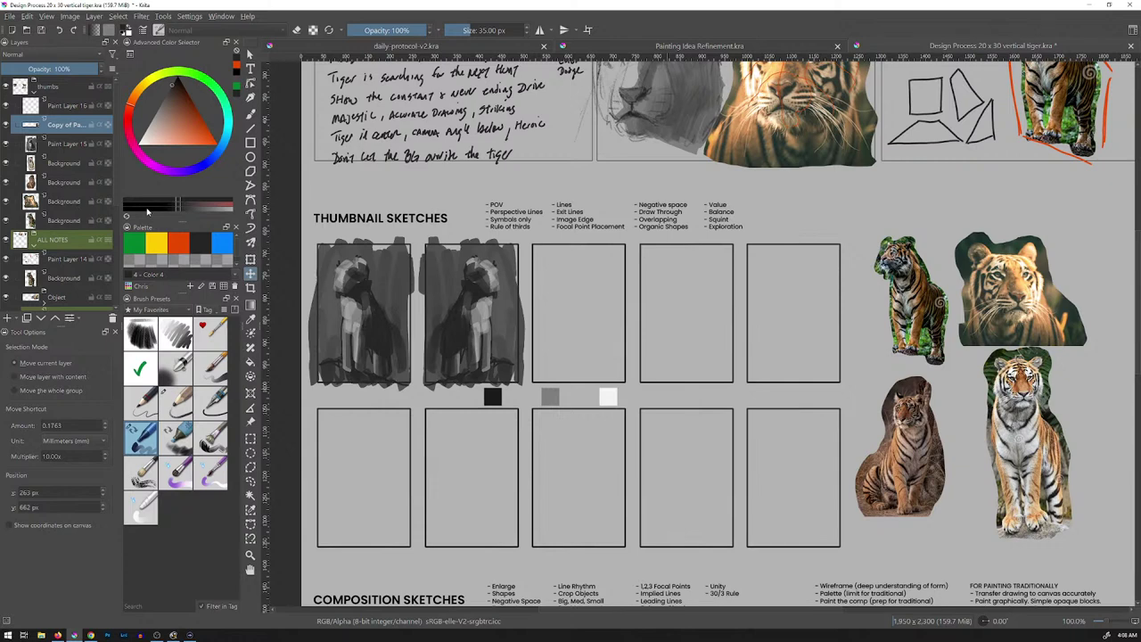
{"action": "left_click", "coordinate": [180, 243]}
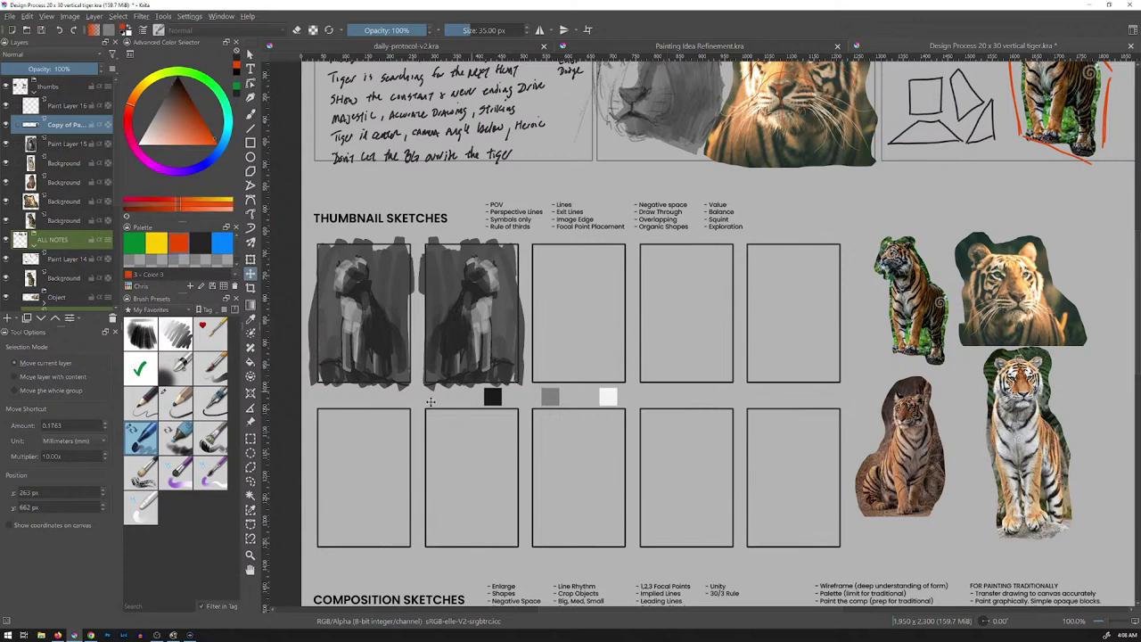
{"action": "left_click", "coordinate": [214, 408]}
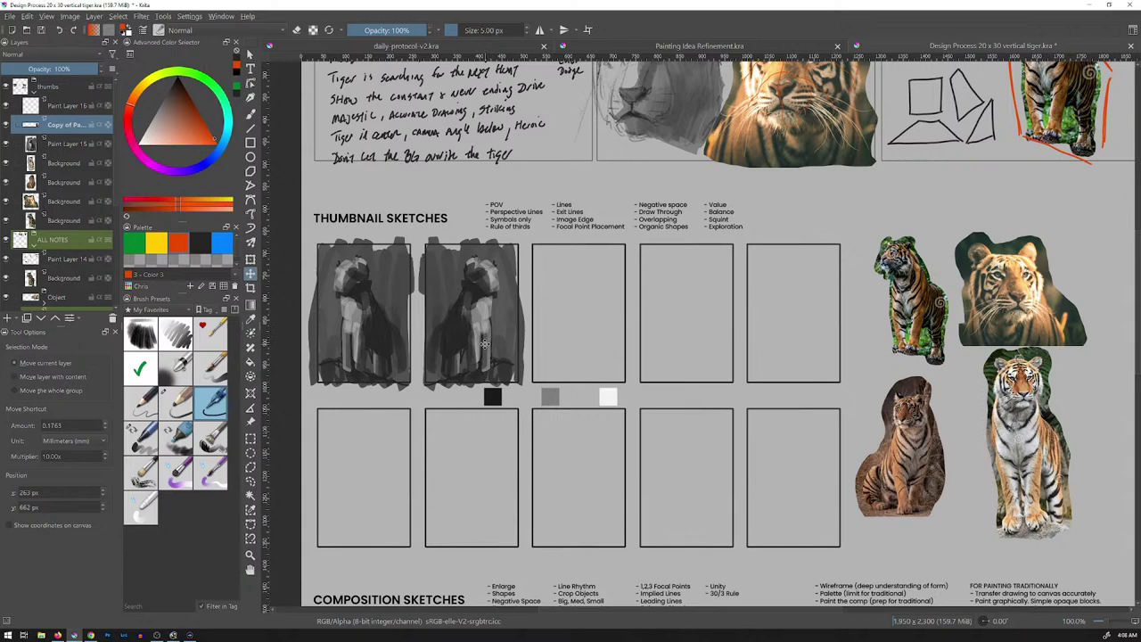
{"action": "key", "text": "b"}
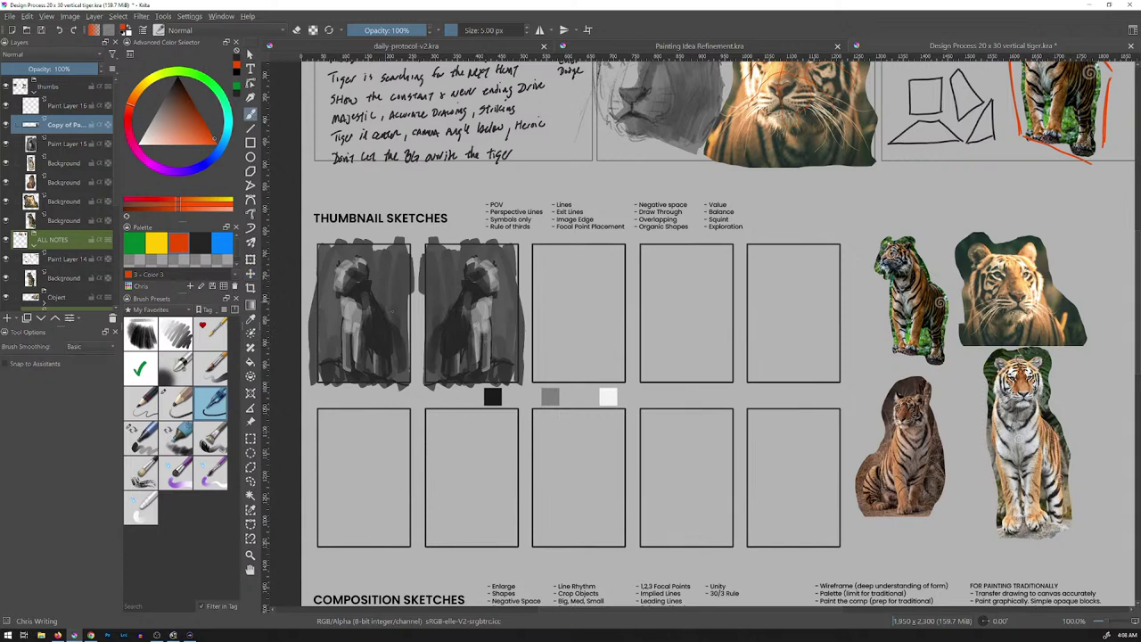
Draw trial orange lines, diagonals and an arrow toward the seated tiger photo, then undo them
{"action": "left_click_drag", "start_coordinate": [406, 316], "coordinate": [355, 306]}
{"action": "left_click_drag", "start_coordinate": [485, 321], "coordinate": [430, 323]}
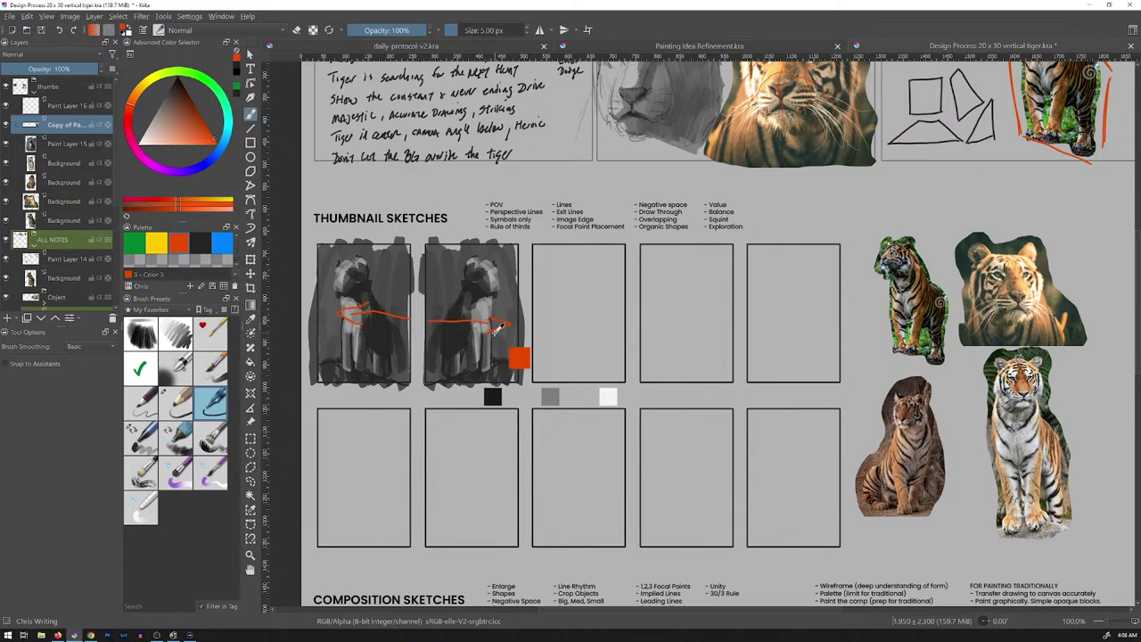
{"action": "key", "text": "ctrl+z"}
{"action": "key", "text": "ctrl+z"}
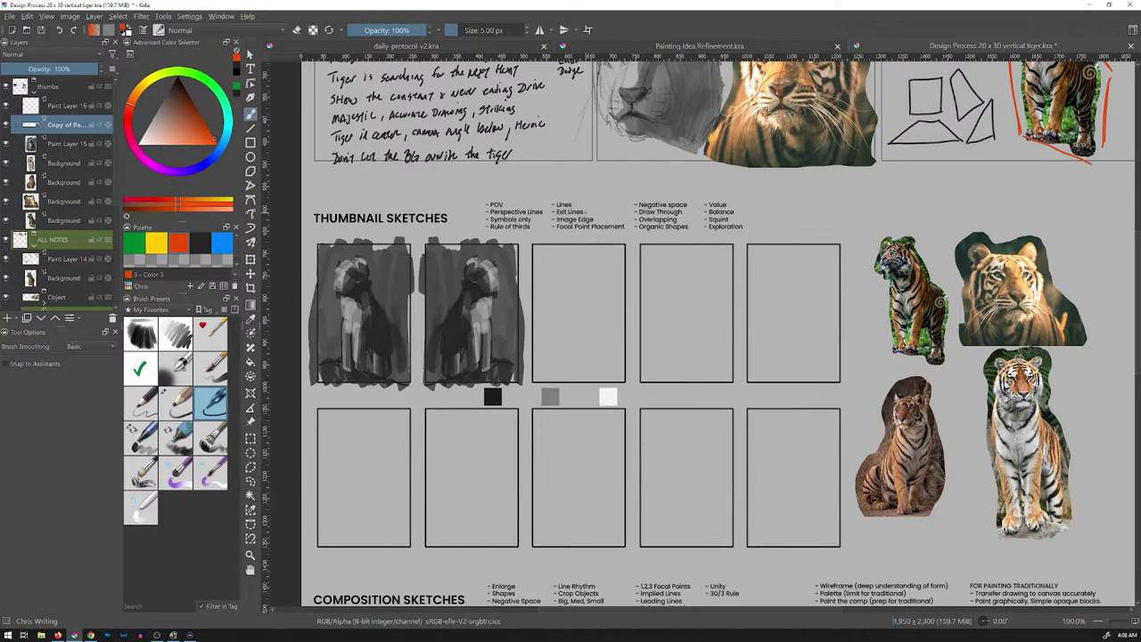
{"action": "left_click_drag", "start_coordinate": [422, 346], "coordinate": [463, 294]}
{"action": "left_click_drag", "start_coordinate": [426, 374], "coordinate": [490, 328]}
{"action": "left_click_drag", "start_coordinate": [840, 379], "coordinate": [858, 411]}
{"action": "mouse_move", "coordinate": [468, 290]}
{"action": "left_mouse_down"}
{"action": "mouse_move", "coordinate": [482, 260]}
{"action": "mouse_move", "coordinate": [500, 264]}
{"action": "mouse_move", "coordinate": [477, 265]}
{"action": "mouse_move", "coordinate": [497, 263]}
{"action": "mouse_move", "coordinate": [486, 291]}
{"action": "left_mouse_up"}
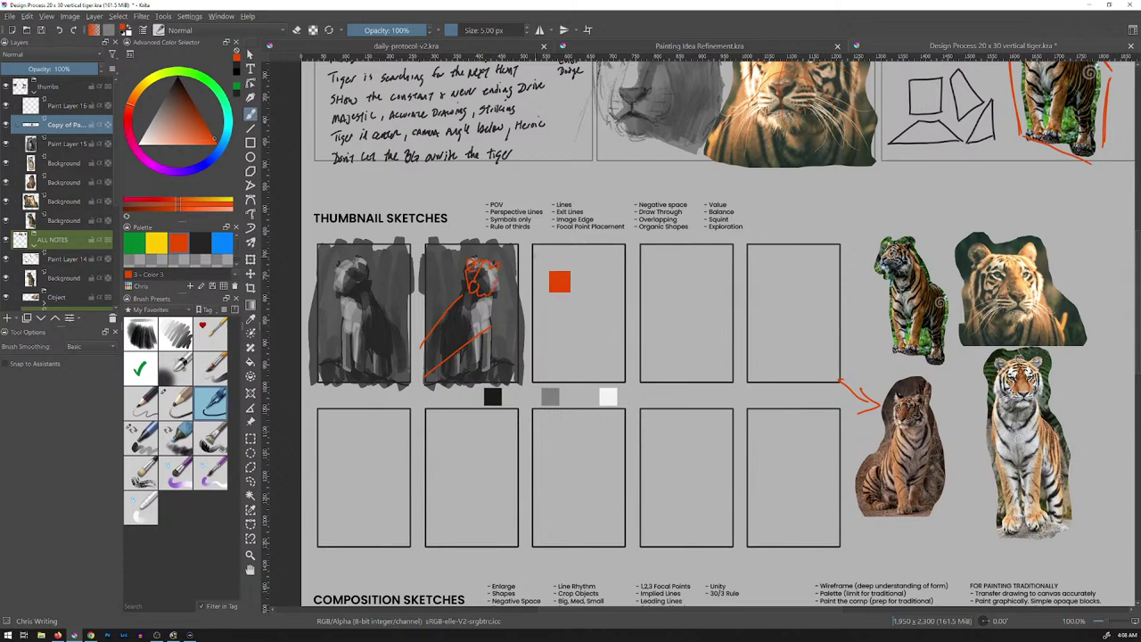
{"action": "key", "text": "ctrl+z"}
{"action": "key", "text": "ctrl+z"}
{"action": "key", "text": "ctrl+z"}
{"action": "key", "text": "ctrl+z"}
{"action": "key", "text": "ctrl+z"}
{"action": "key", "text": "ctrl+z"}
{"action": "key", "text": "ctrl+z"}
{"action": "key", "text": "ctrl+z"}
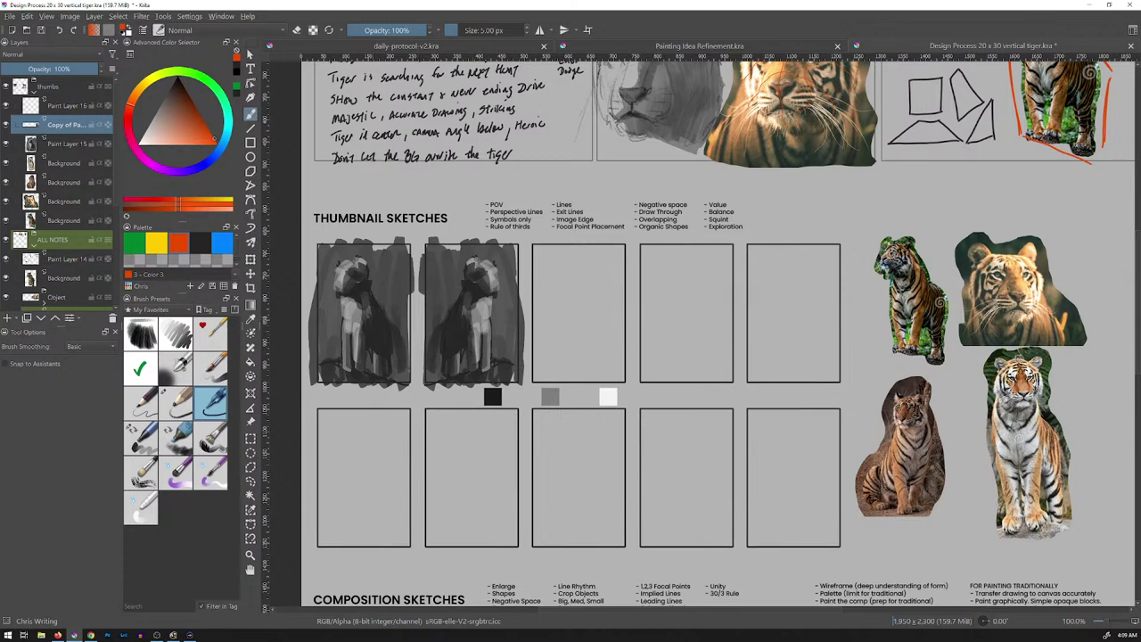
Draw orange workflow arrows and a circle around the thumbnail boxes, then undo them
{"action": "mouse_move", "coordinate": [357, 318]}
{"action": "left_mouse_down"}
{"action": "mouse_move", "coordinate": [772, 300]}
{"action": "mouse_move", "coordinate": [806, 482]}
{"action": "mouse_move", "coordinate": [346, 492]}
{"action": "mouse_move", "coordinate": [408, 476]}
{"action": "left_mouse_up"}
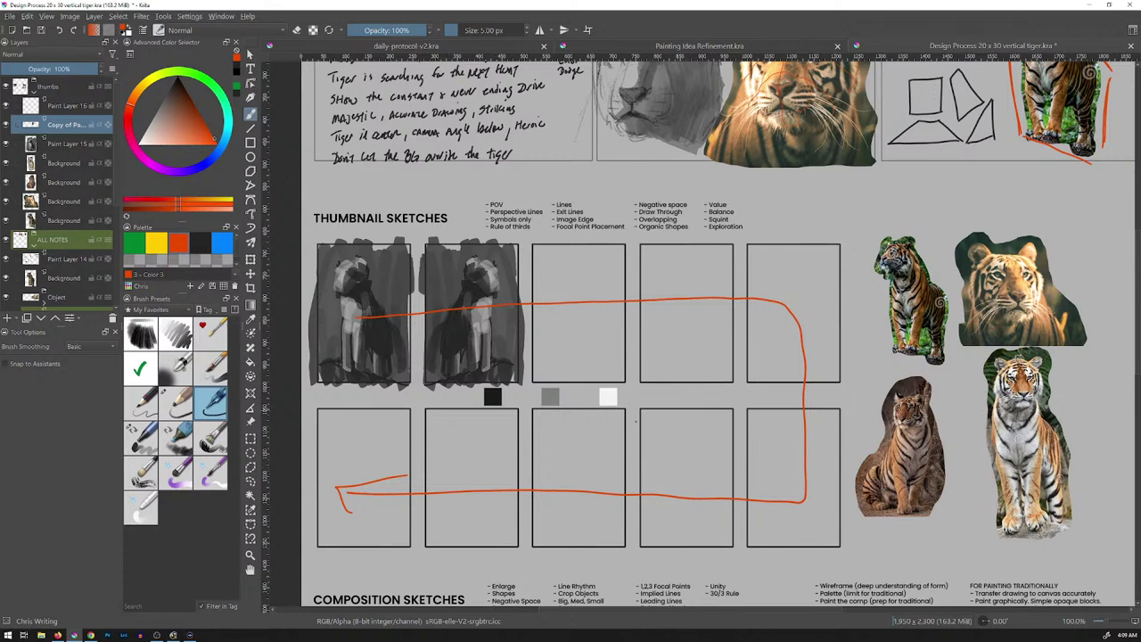
{"action": "mouse_move", "coordinate": [367, 431]}
{"action": "left_mouse_down"}
{"action": "mouse_move", "coordinate": [357, 469]}
{"action": "mouse_move", "coordinate": [391, 433]}
{"action": "mouse_move", "coordinate": [347, 419]}
{"action": "mouse_move", "coordinate": [349, 382]}
{"action": "left_mouse_up"}
{"action": "left_click_drag", "start_coordinate": [349, 382], "coordinate": [354, 399]}
{"action": "left_click_drag", "start_coordinate": [346, 440], "coordinate": [343, 423]}
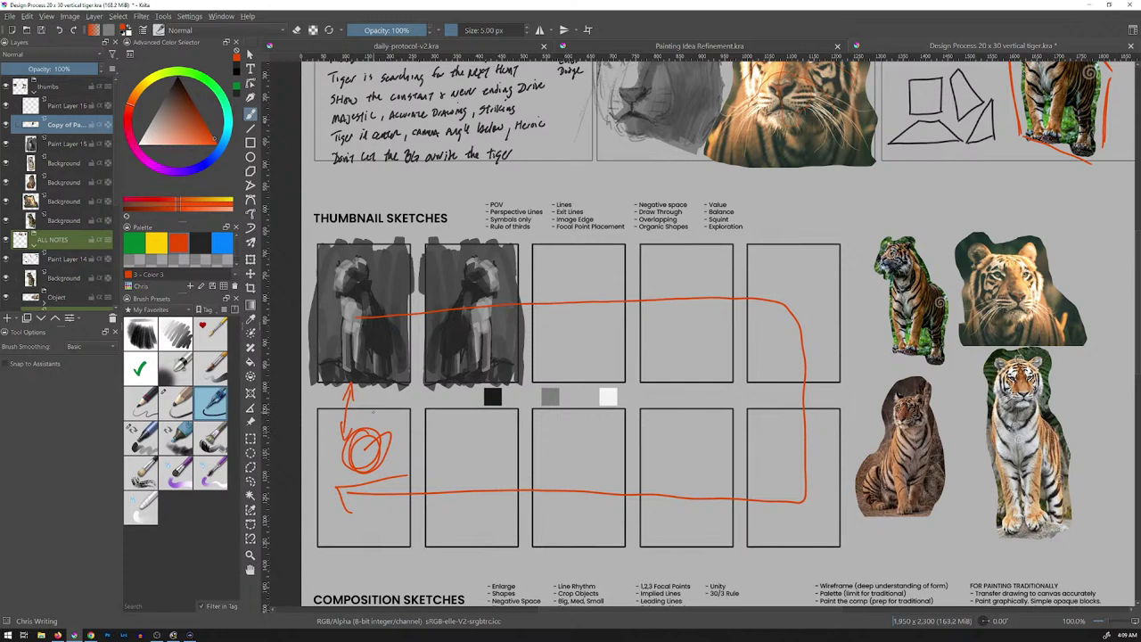
{"action": "key", "text": "ctrl+z"}
{"action": "key", "text": "ctrl+z"}
{"action": "key", "text": "ctrl+z"}
{"action": "key", "text": "ctrl+z"}
{"action": "key", "text": "ctrl+z"}
{"action": "key", "text": "ctrl+z"}
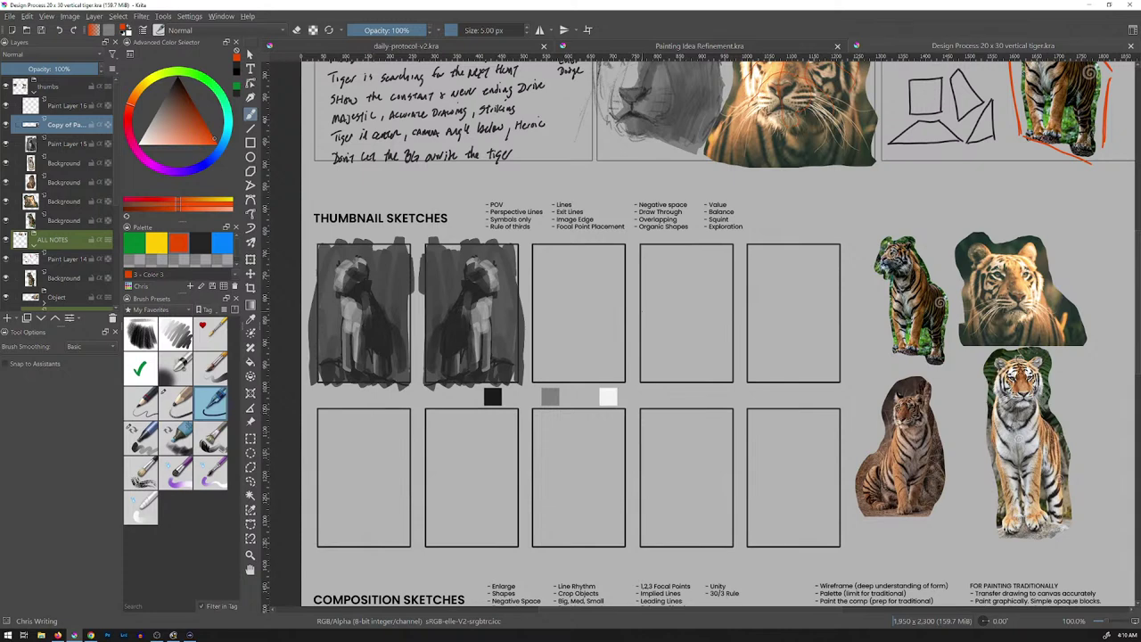
Remove the mirrored copy and delete the original sketch on Paint Layer 15
{"action": "key", "text": "ctrl+z"}
{"action": "left_click", "coordinate": [69, 147]}
{"action": "key", "text": "Delete"}
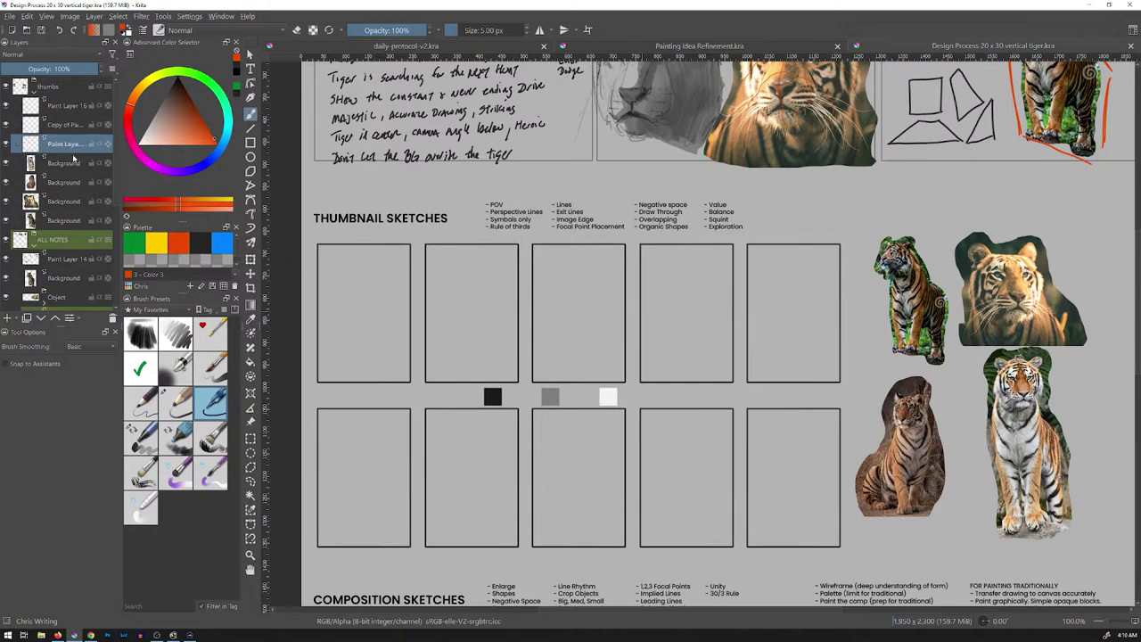